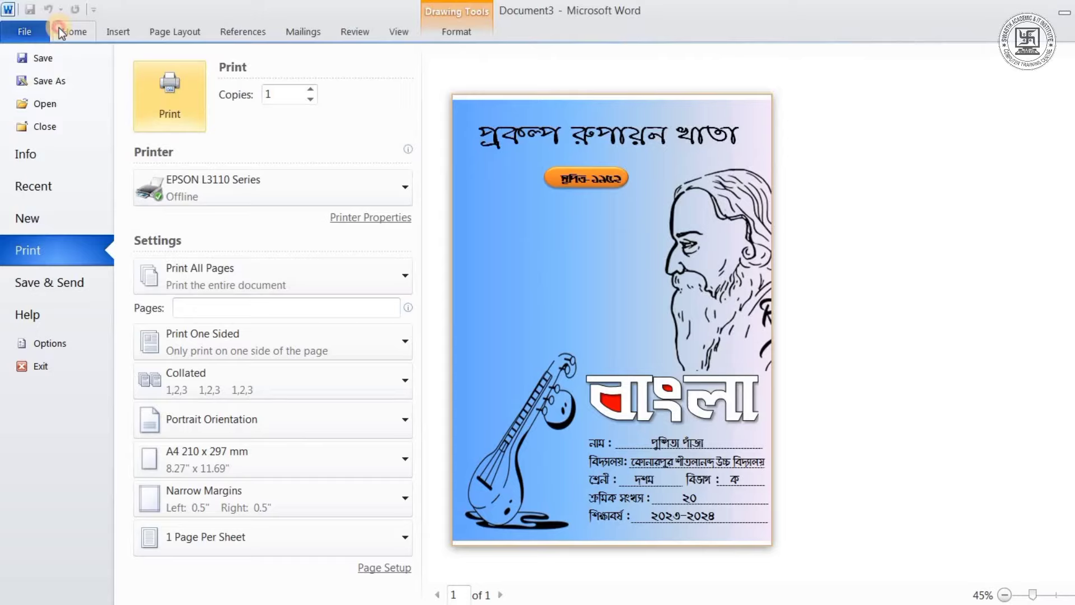
Step: Leave print preview, scroll through the finished Bengali cover, and view it in Full Screen Reading
left_click(60, 31)
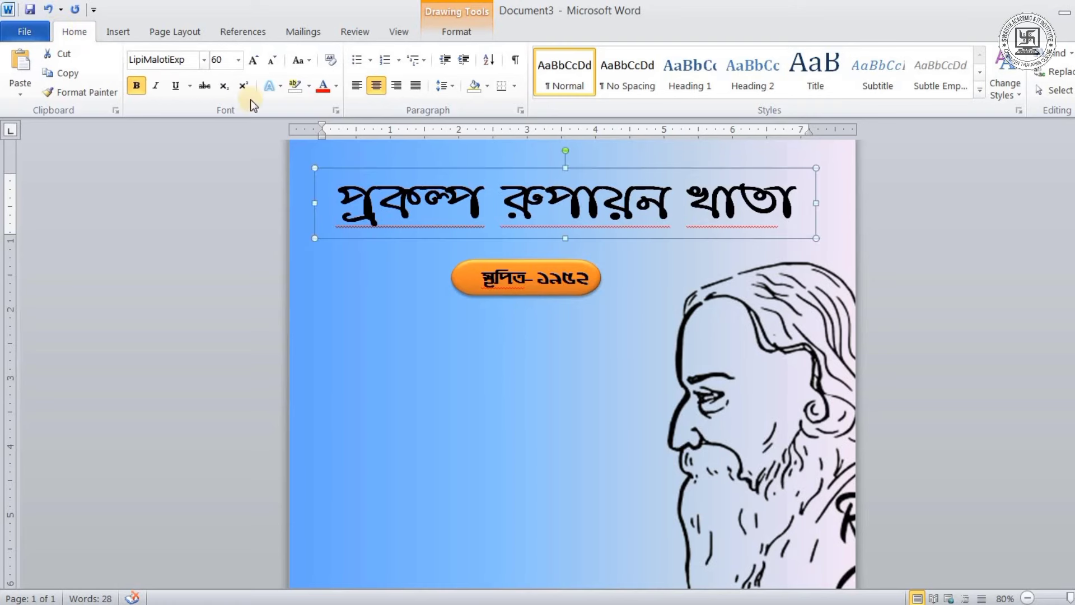
left_click(435, 332)
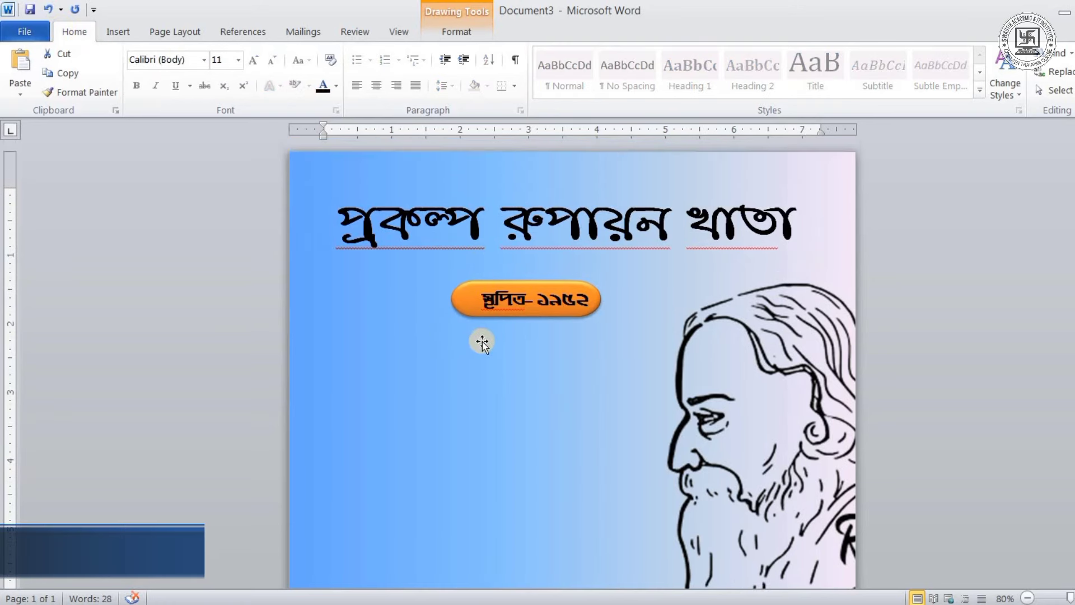
scroll(482, 343, "down", 1)
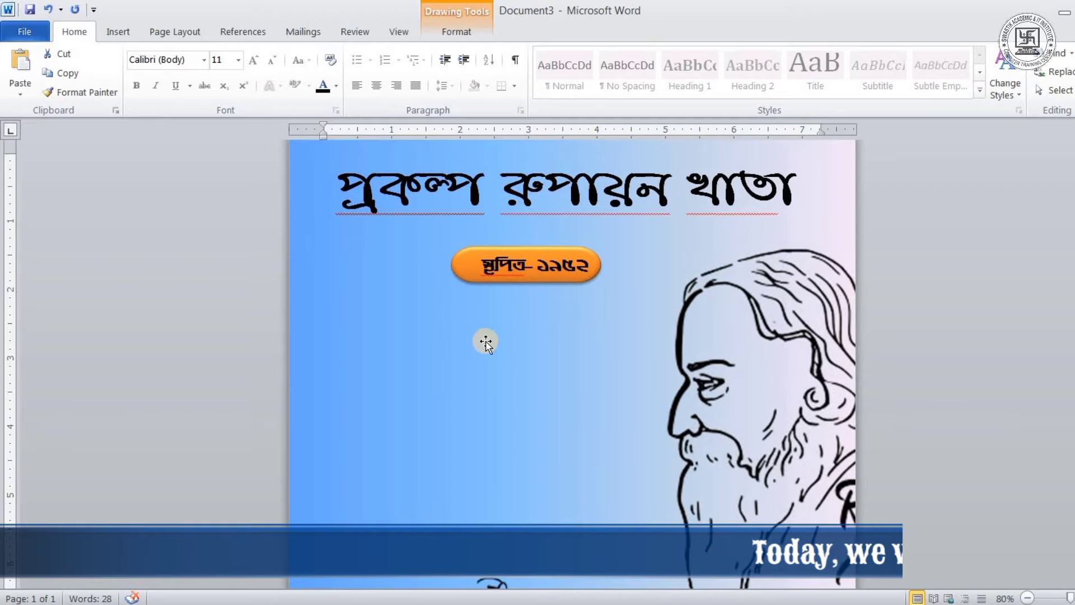
scroll(483, 342, "down", 1)
scroll(485, 344, "down", 2)
scroll(486, 343, "down", 2)
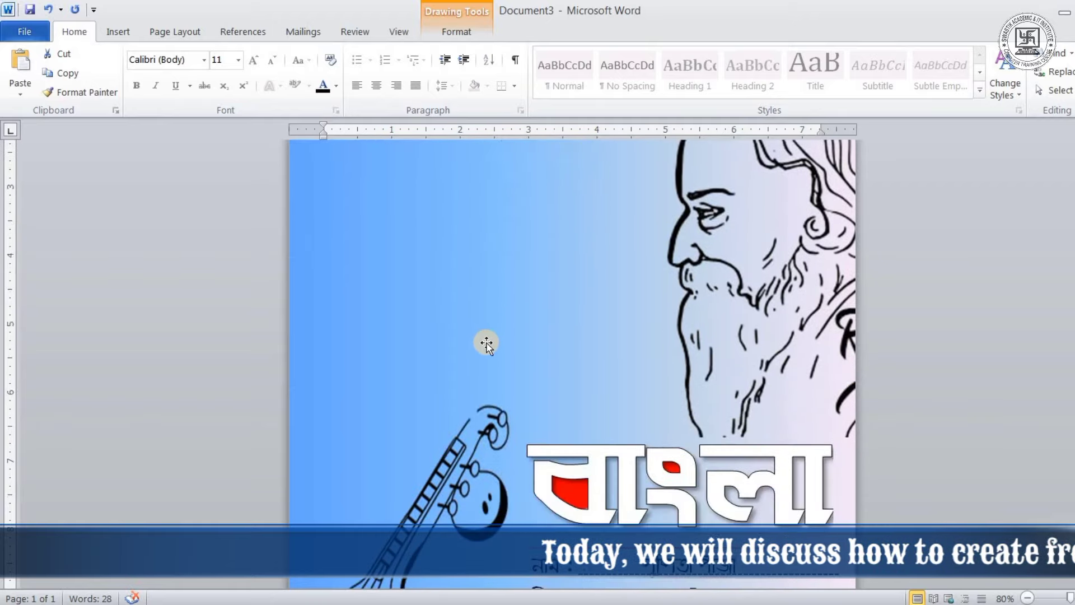
scroll(486, 344, "down", 1)
scroll(487, 344, "down", 1)
scroll(487, 344, "down", 1)
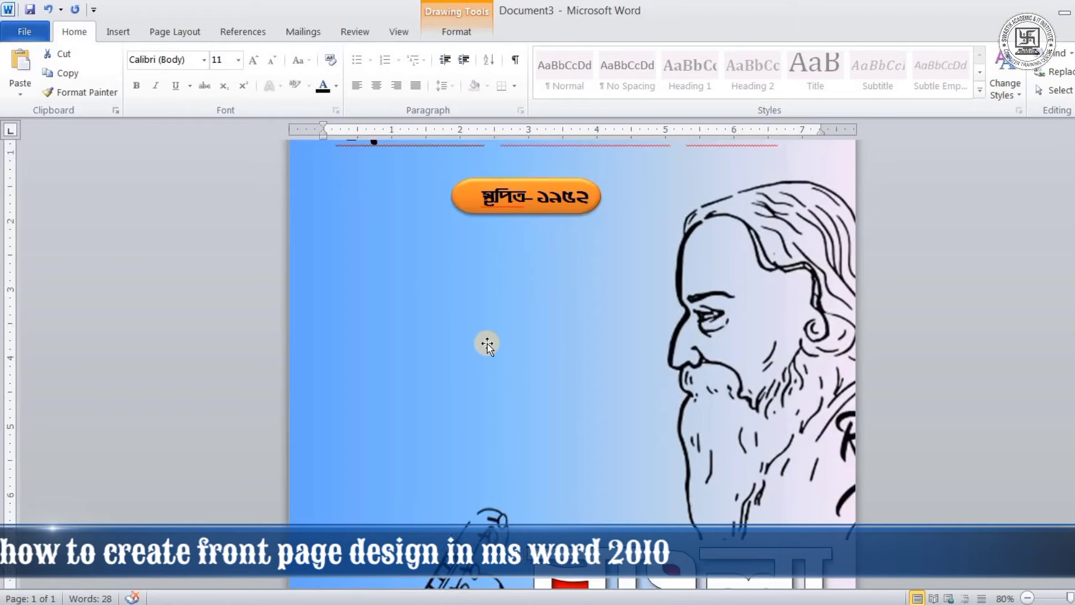
scroll(487, 344, "down", 2)
scroll(487, 344, "down", 1)
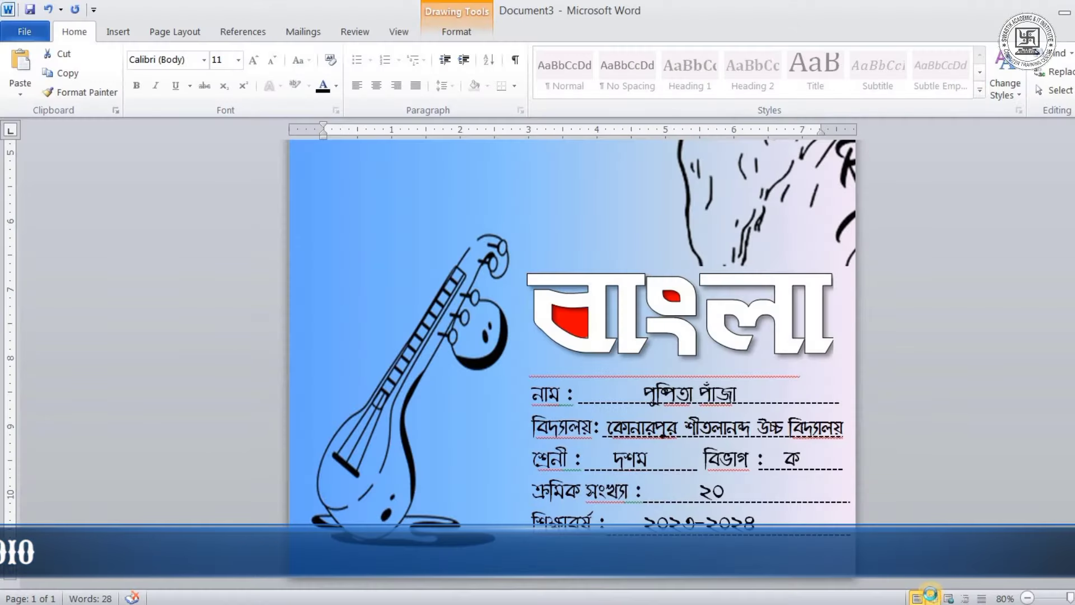
left_click(929, 594)
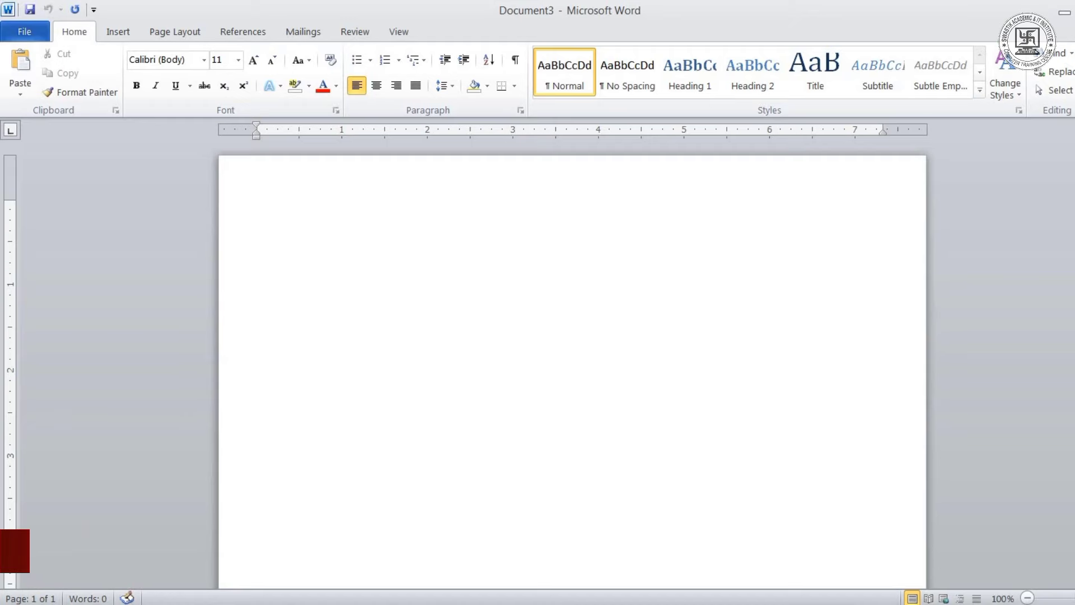
Step: Give the blank page Narrow 0.5" margins, Portrait orientation and A4 paper size
key("super")
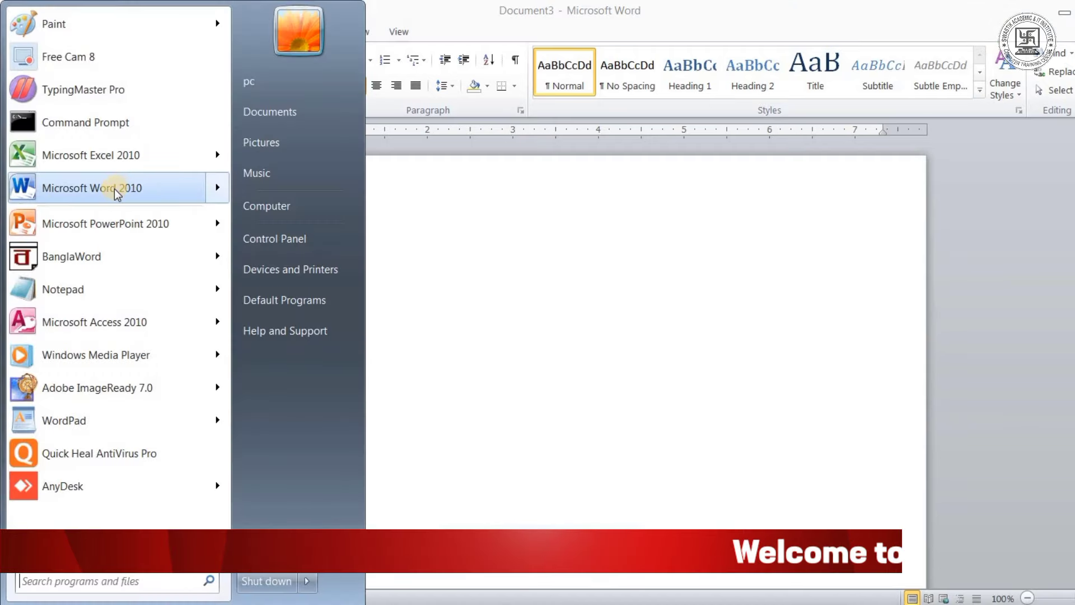
mouse_move(106, 187)
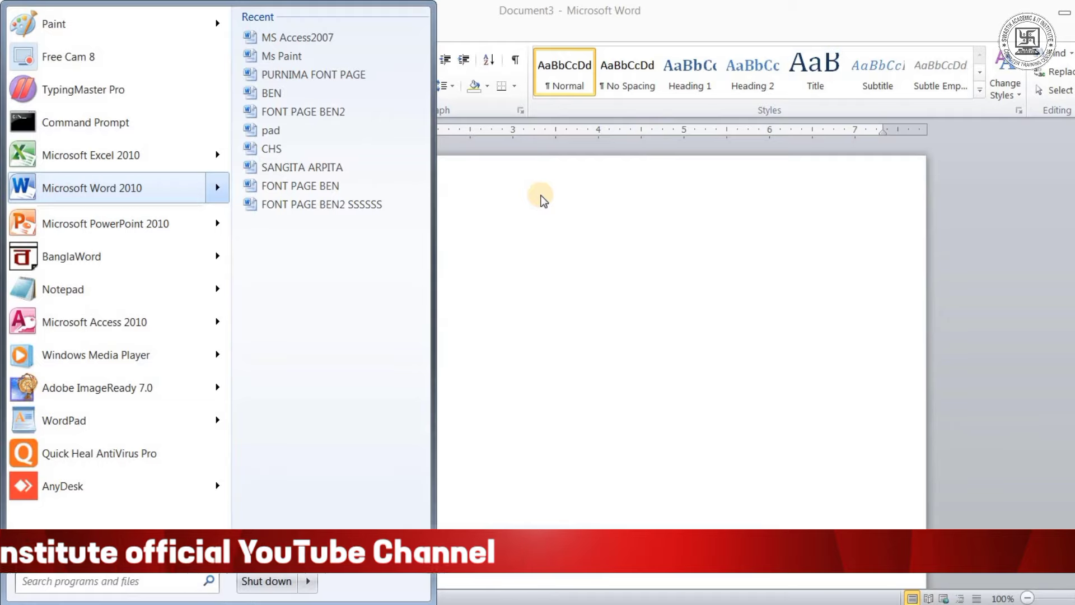
left_click(542, 197)
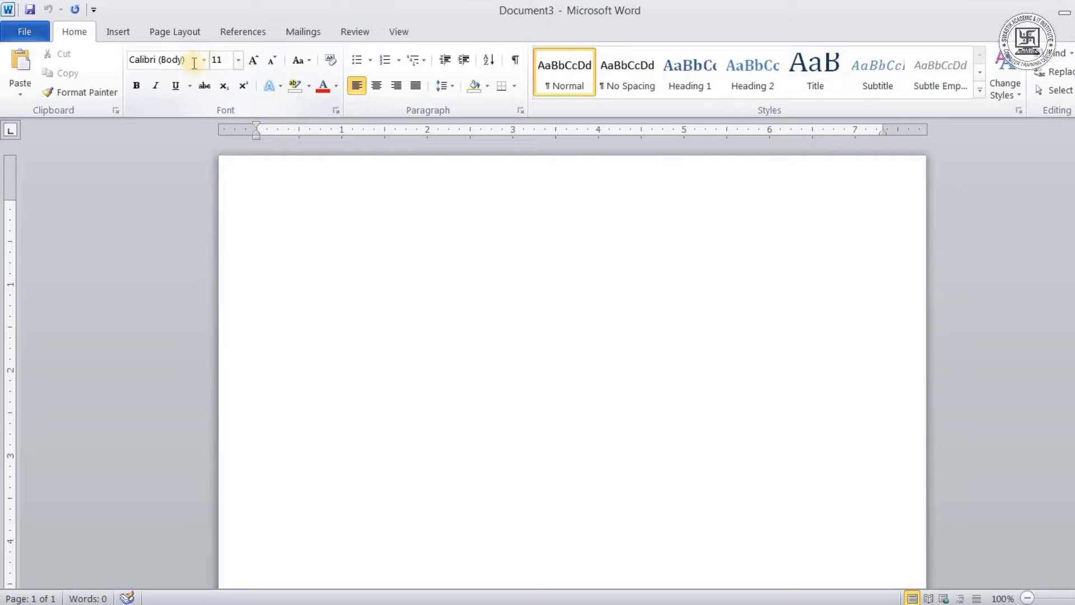
left_click(170, 32)
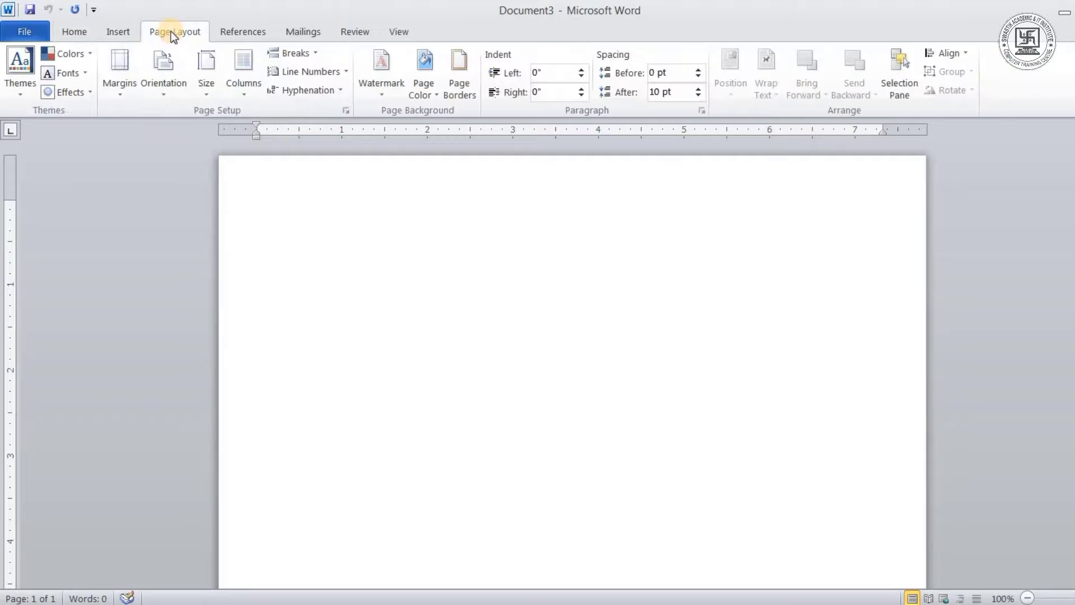
left_click(129, 68)
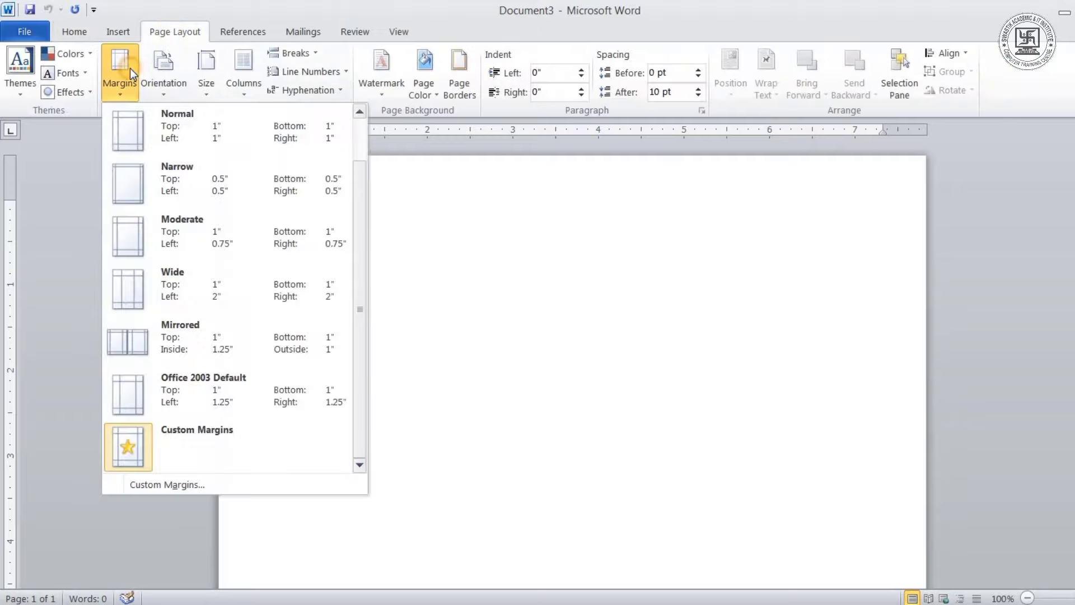
left_click(200, 186)
left_click(169, 83)
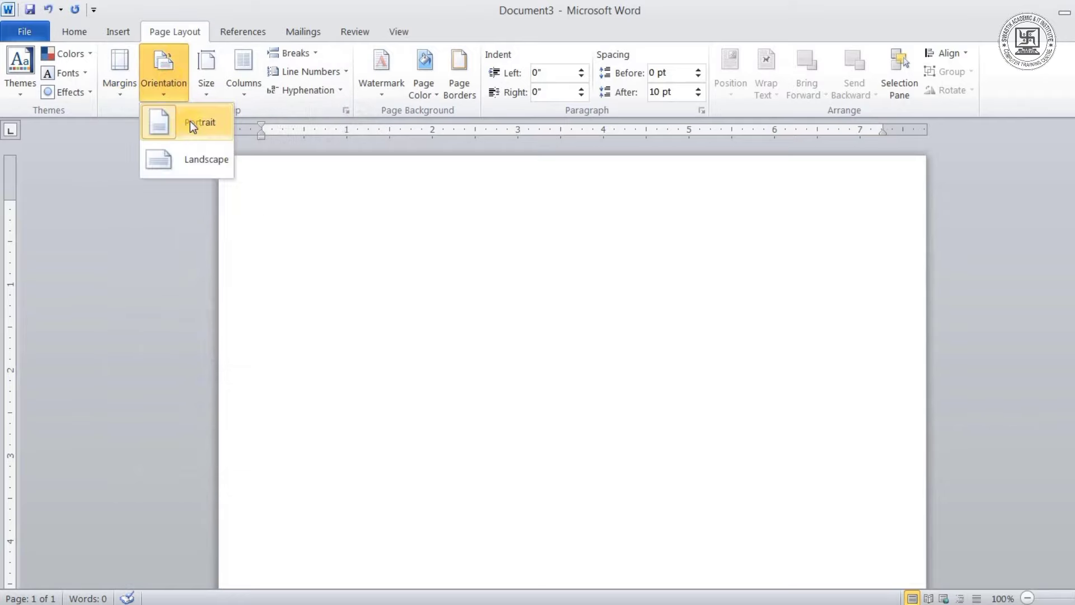
left_click(206, 83)
left_click(250, 121)
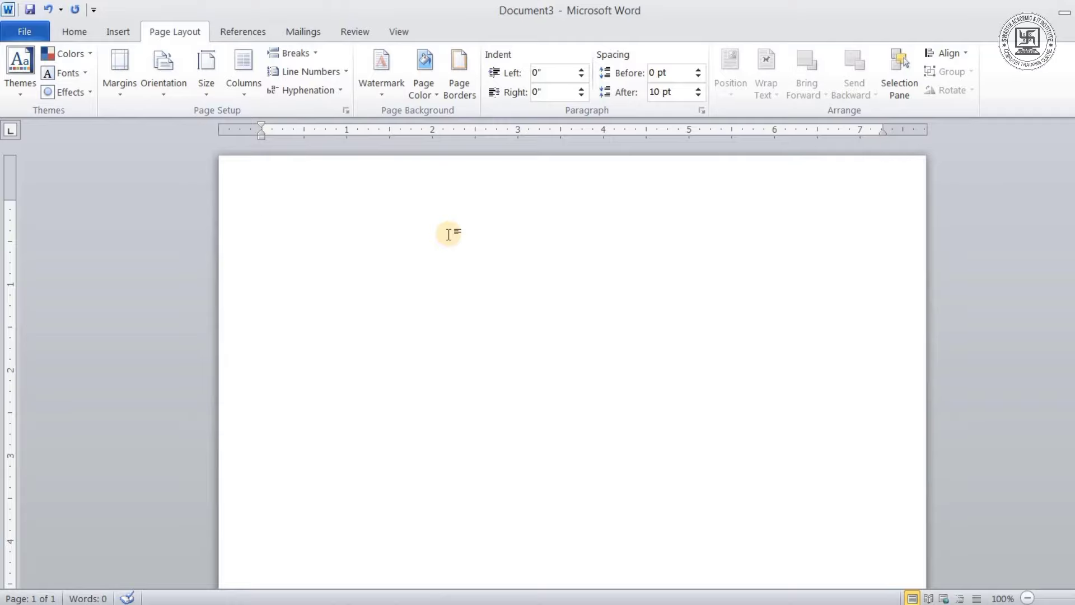
key("super")
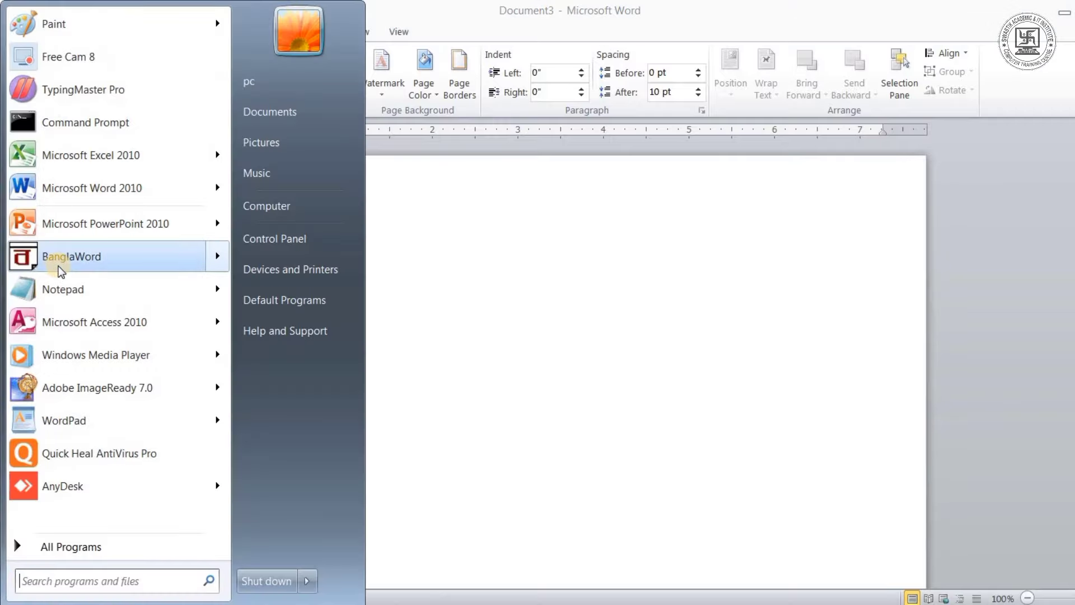
Step: Launch BanglaWord from the Start menu, then minimise its window
left_click(65, 258)
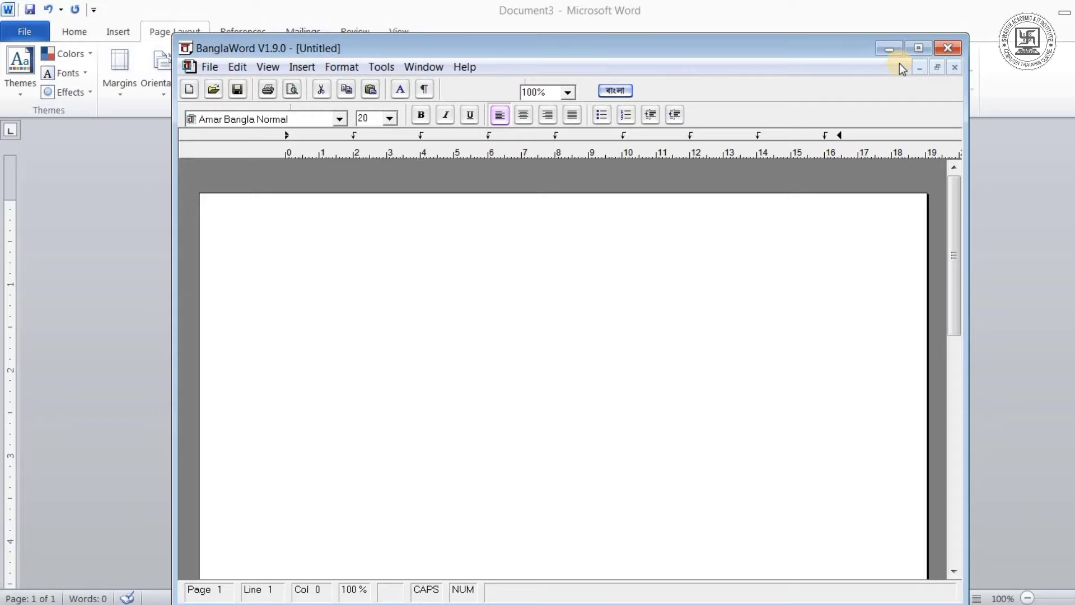
left_click(896, 50)
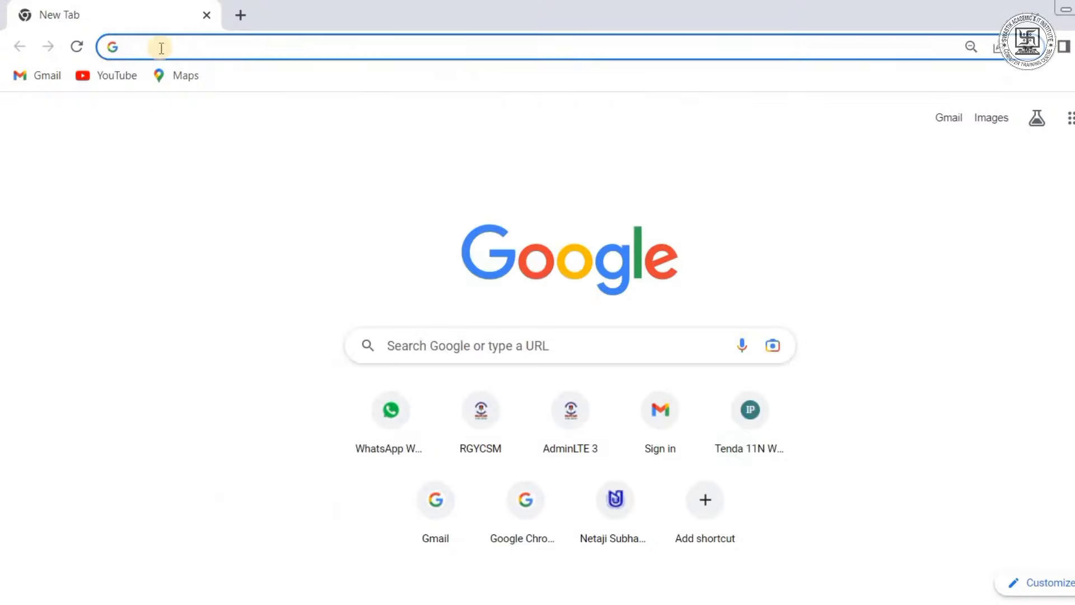
Step: Search Google for 'amer bangla softwer' and download BanglaWord190.exe (4.65MB) from MediaFire
type("ame")
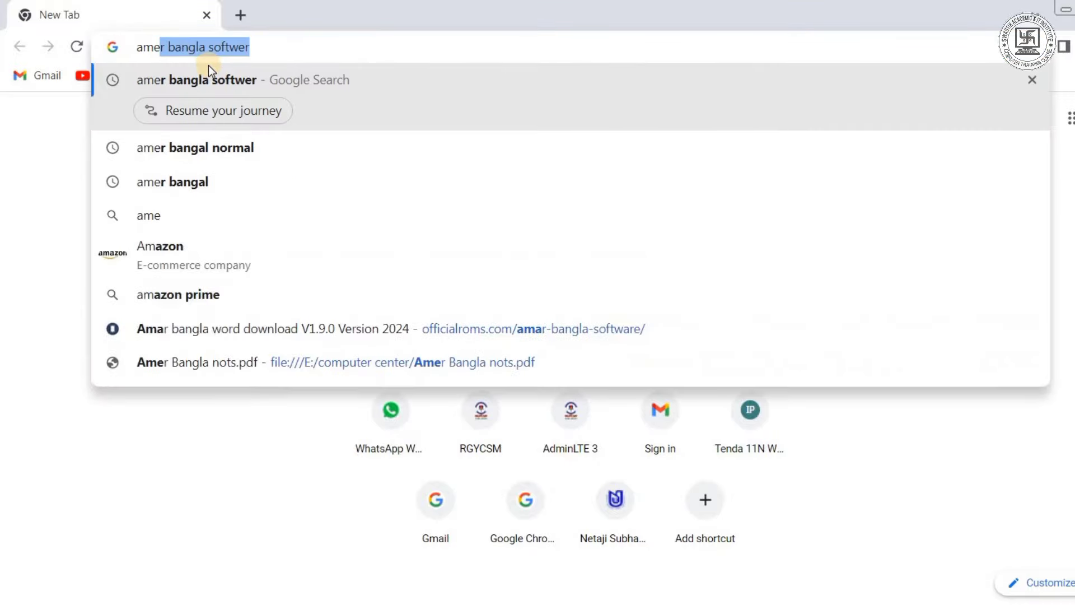
type("r")
left_click(207, 79)
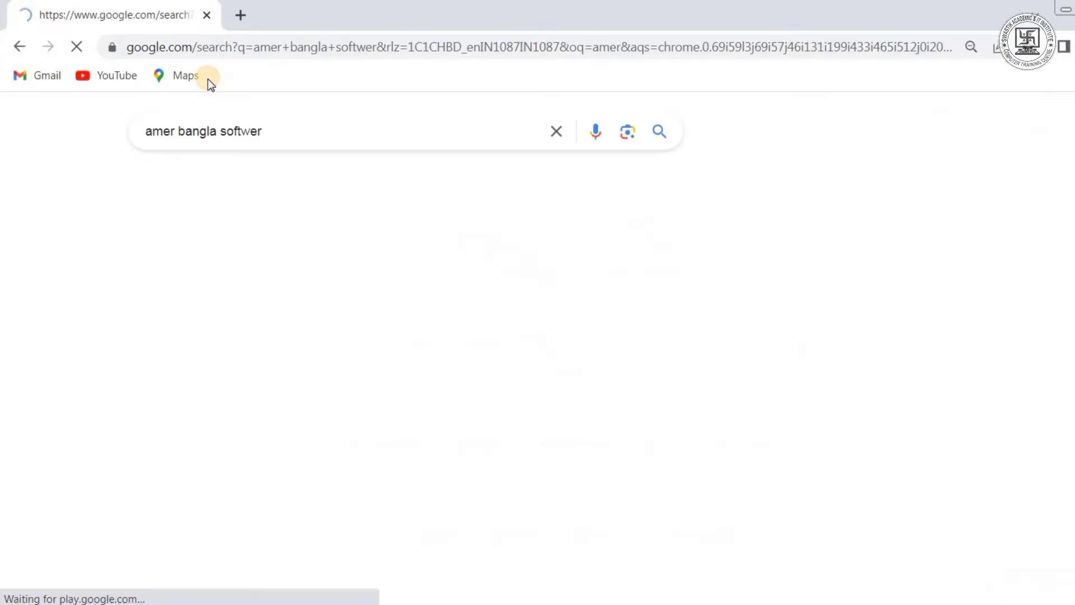
left_click(234, 306)
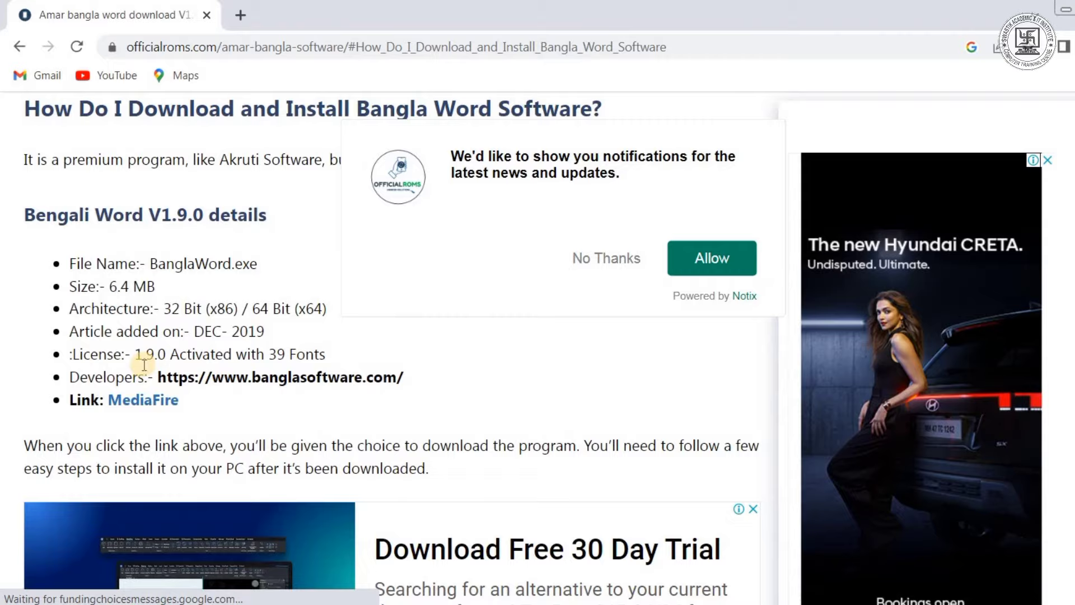
left_click(144, 402)
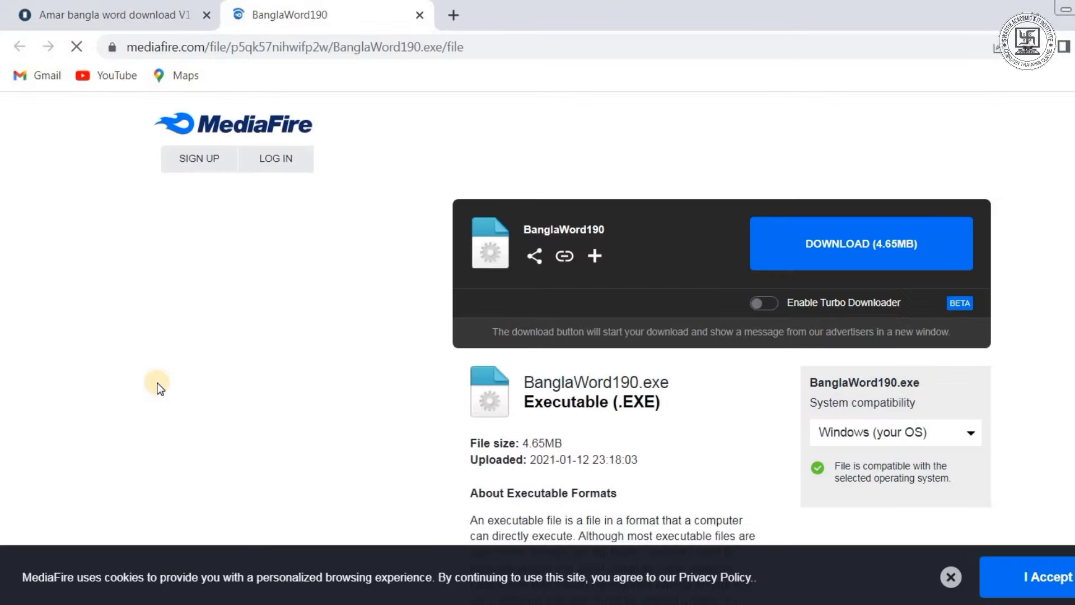
left_click(849, 247)
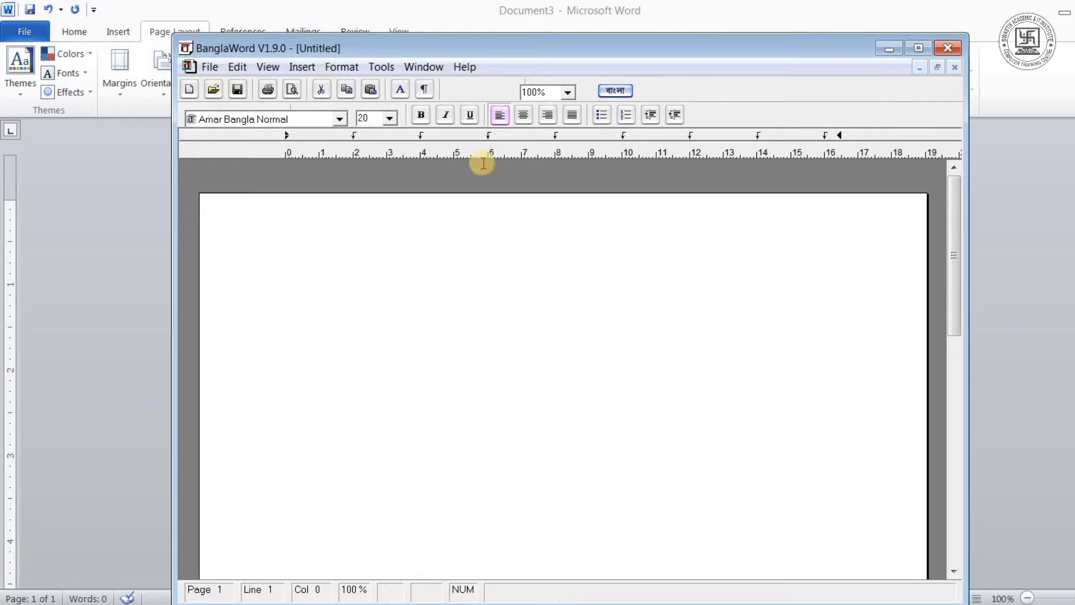
left_click(421, 114)
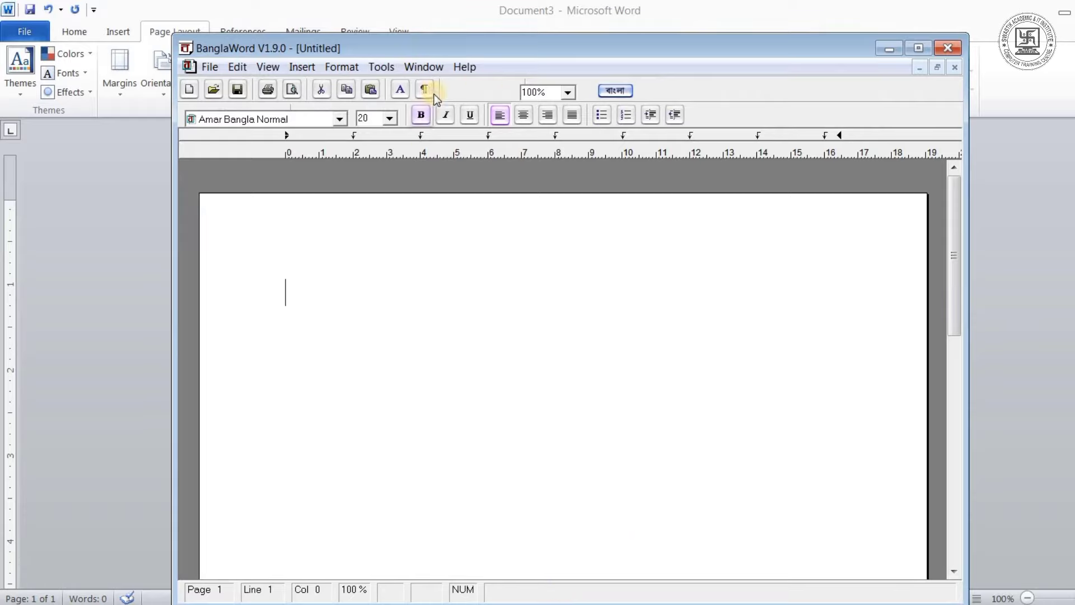
left_click(466, 66)
left_click(506, 120)
scroll(626, 288, "down", 5)
scroll(626, 288, "down", 5)
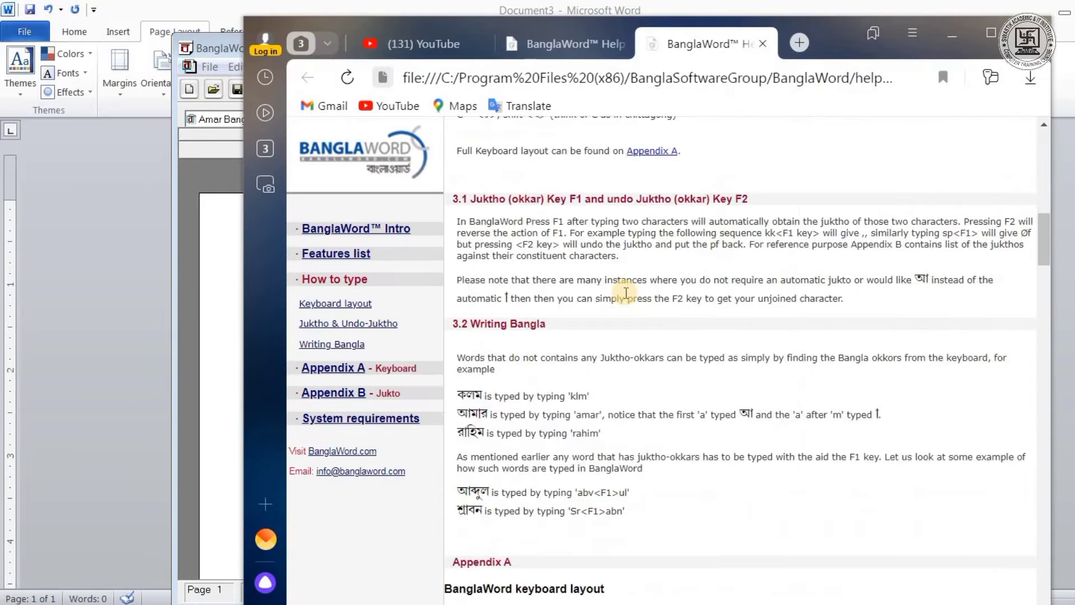
scroll(621, 289, "down", 5)
scroll(621, 288, "down", 5)
scroll(628, 292, "down", 5)
scroll(627, 295, "down", 5)
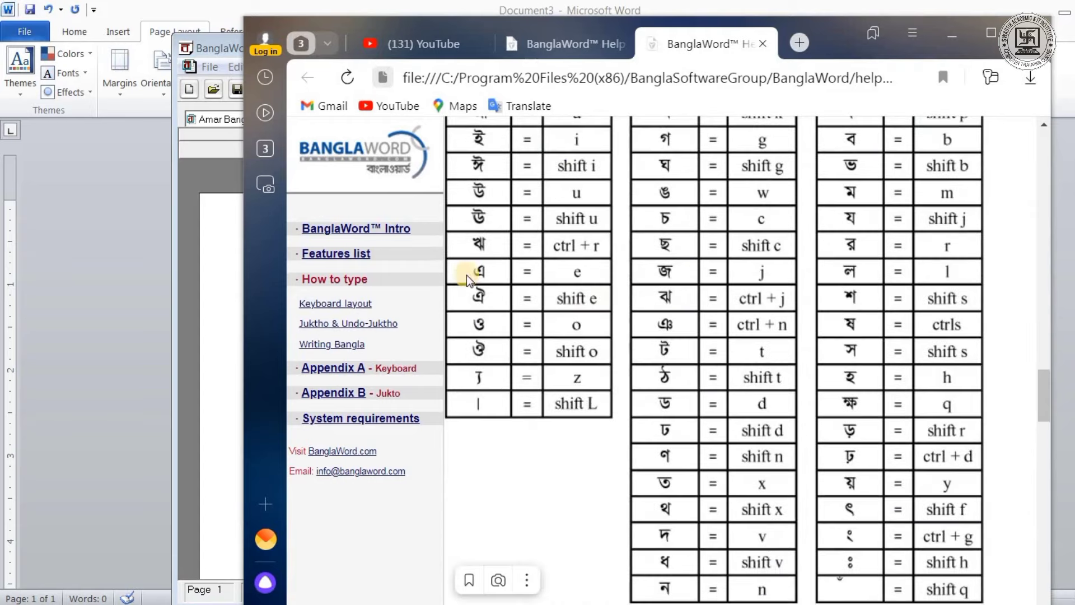
scroll(577, 212, "up", 1)
scroll(560, 243, "up", 4)
scroll(663, 294, "down", 3)
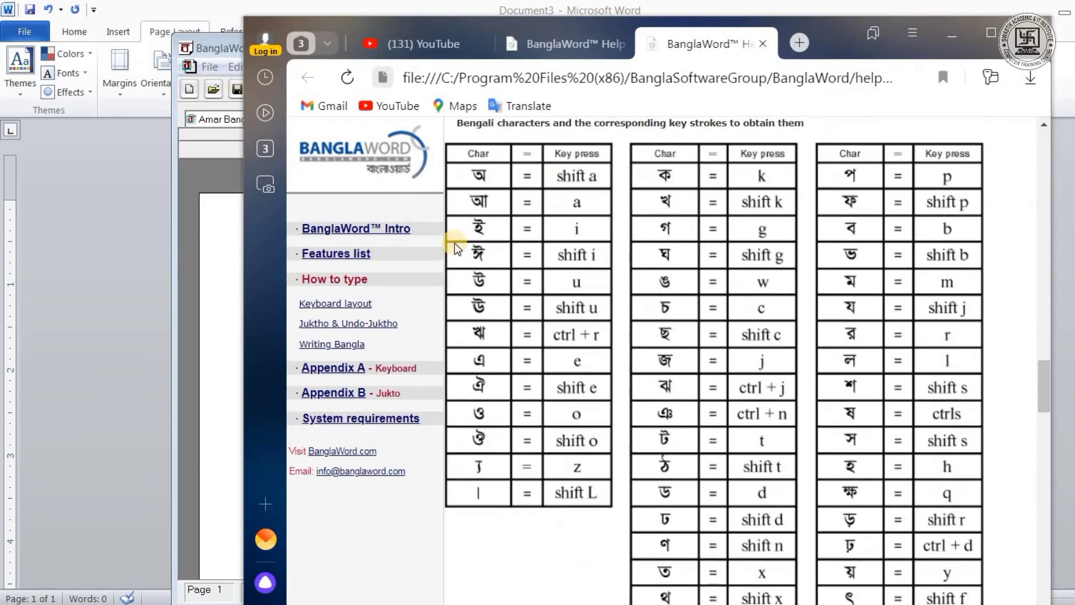
scroll(763, 403, "down", 5)
scroll(700, 411, "up", 1)
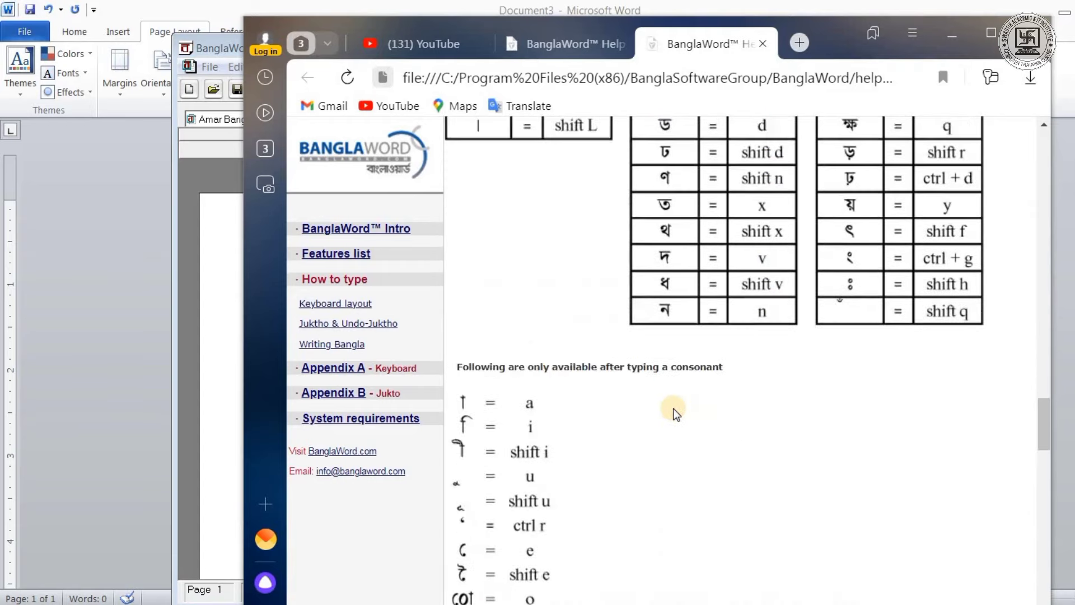
scroll(784, 302, "up", 2)
scroll(728, 381, "down", 3)
scroll(672, 406, "down", 5)
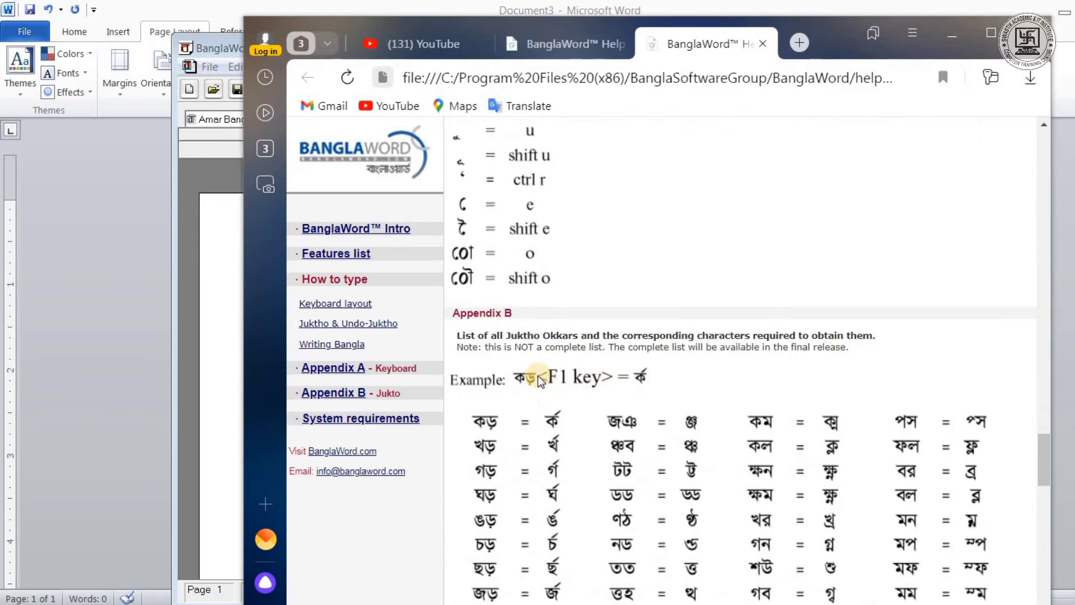
left_click(951, 35)
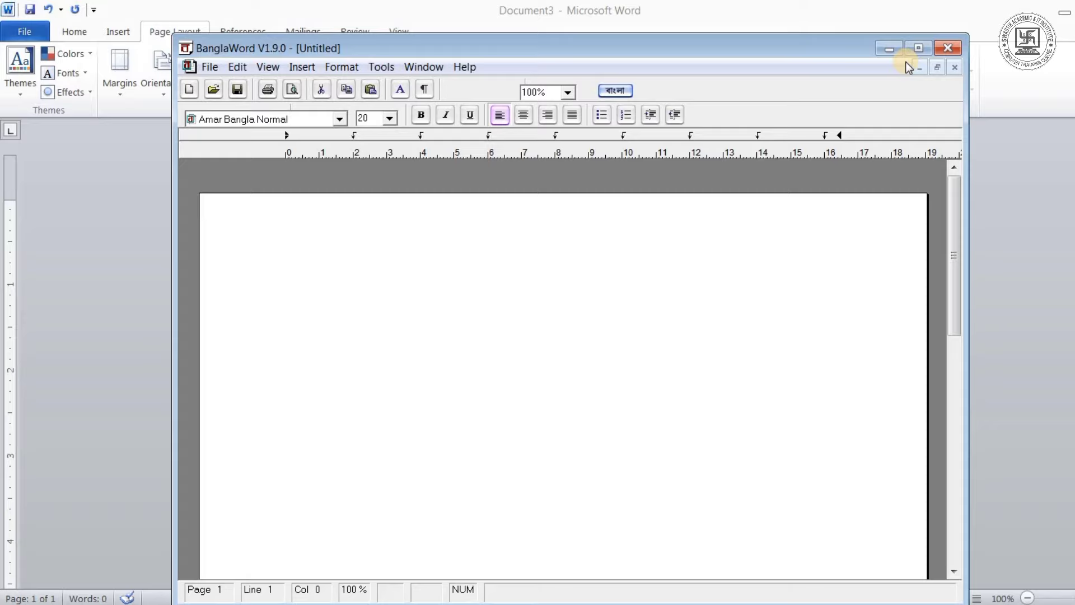
left_click(563, 386)
Step: Type the title প্রকল্প রুপায়ন খাতা in BanglaWord, copy it, and minimise BanglaWord
type("পr")
type("klp")
type("rpa")
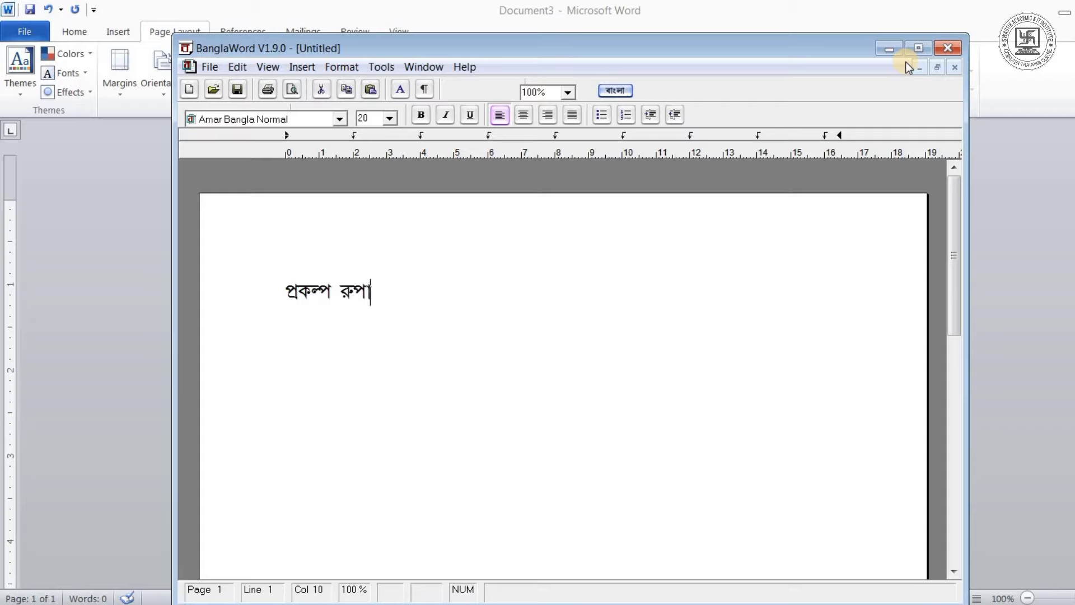
type("n")
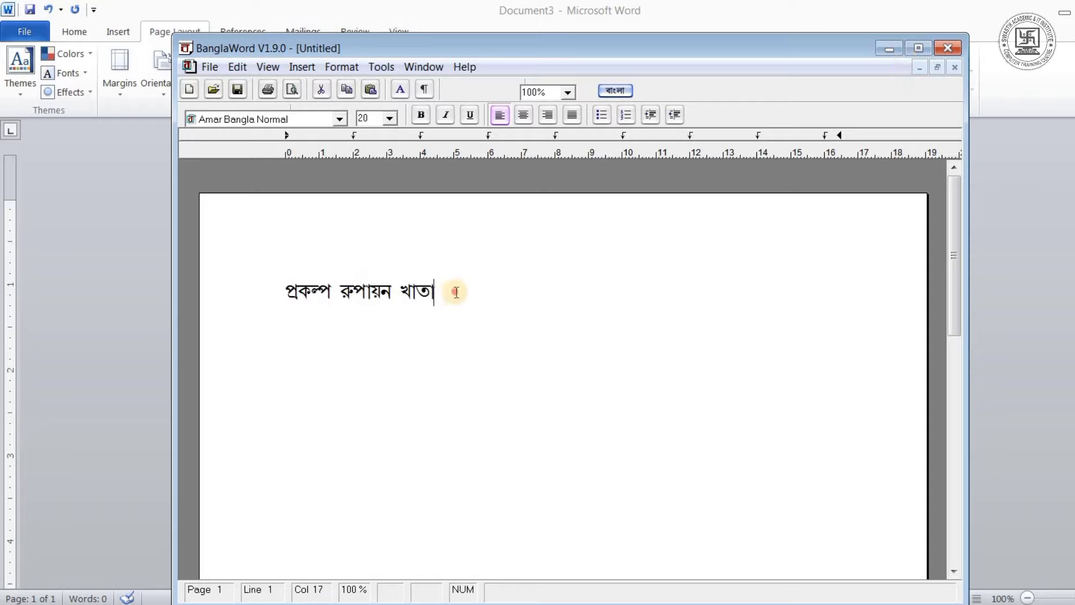
left_click_drag(448, 292, 109, 268)
key("ctrl+c")
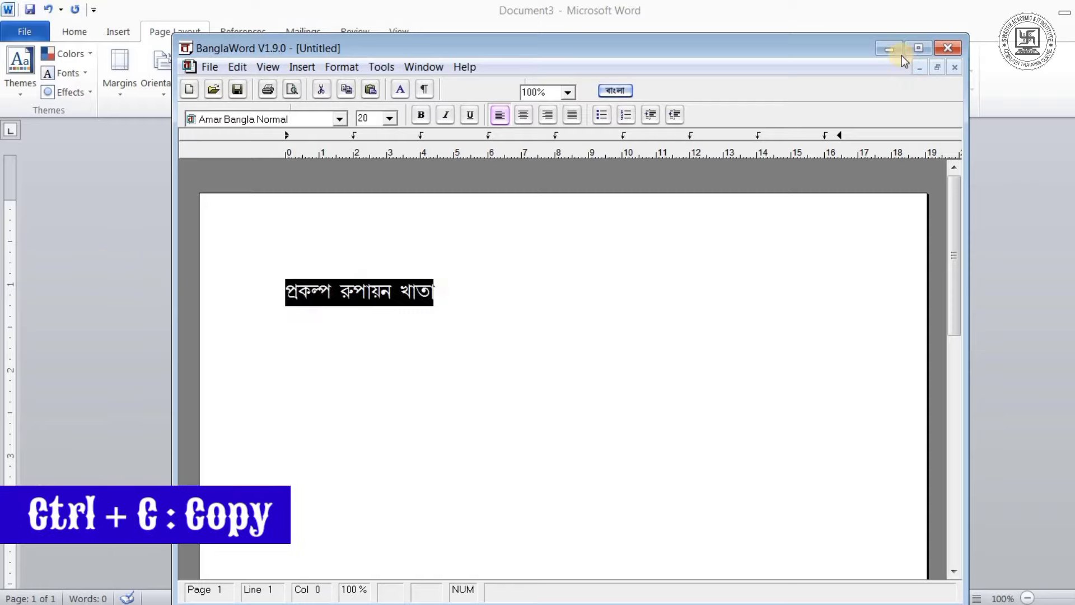
left_click(754, 153)
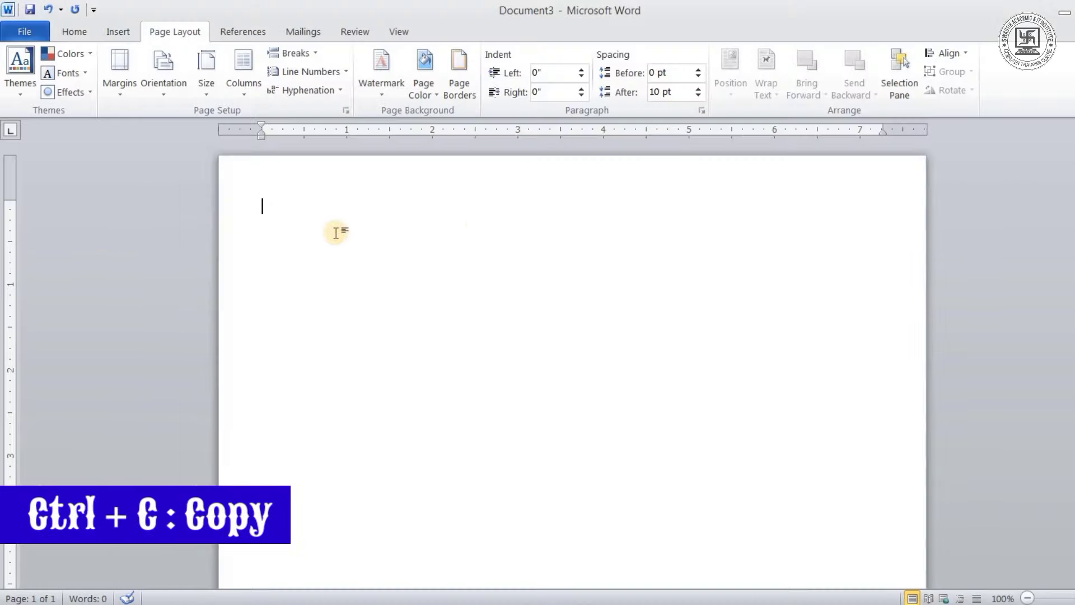
Step: Insert a WordArt box and paste the Bengali title প্রকল্প রুপায়ন খাতা into it
left_click(119, 32)
left_click(761, 82)
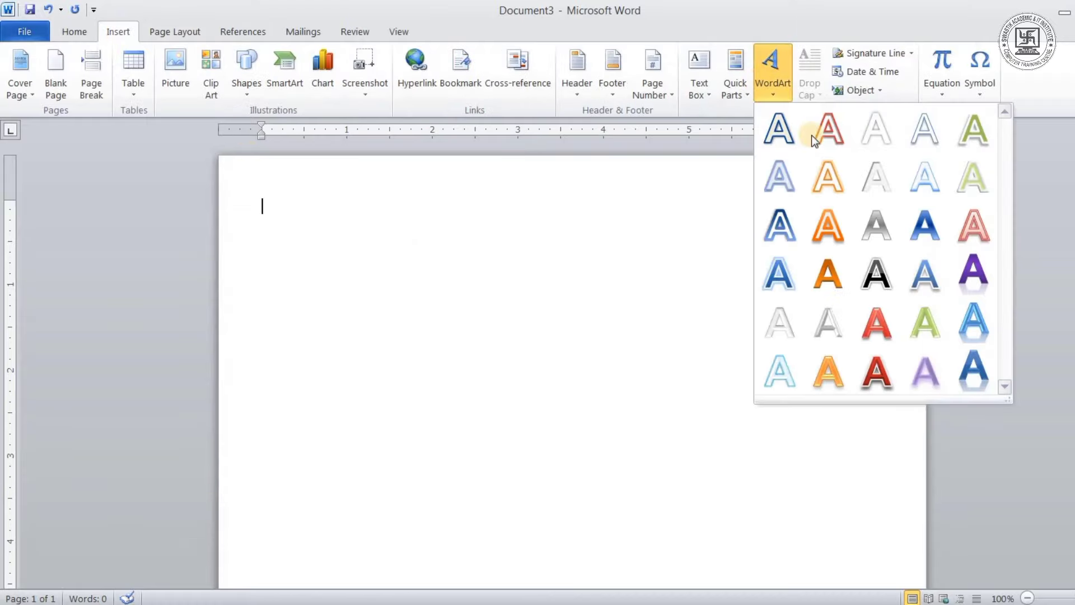
left_click(976, 274)
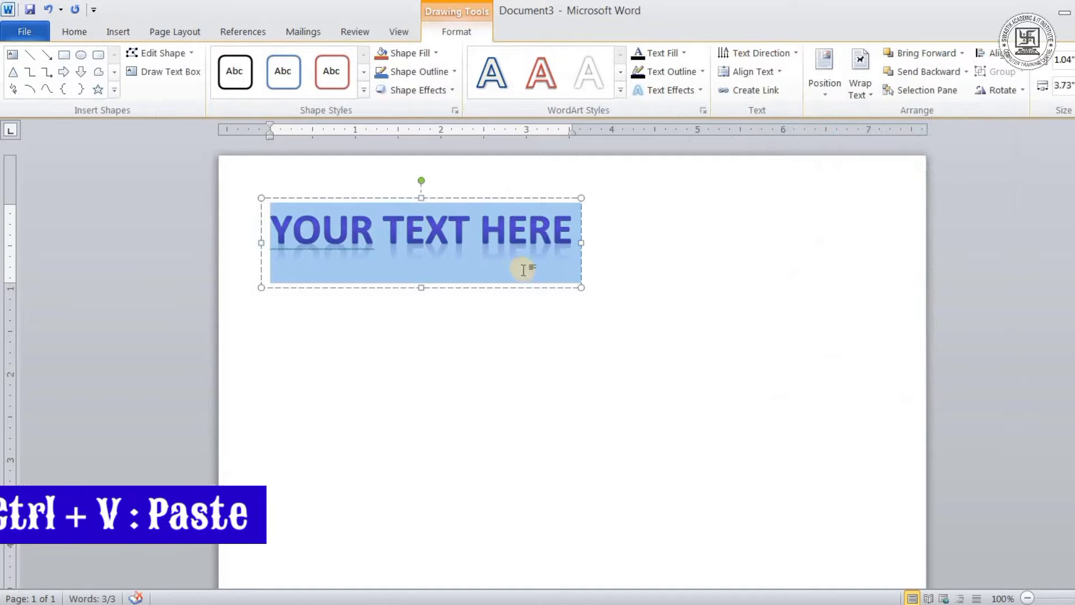
key("ctrl+v")
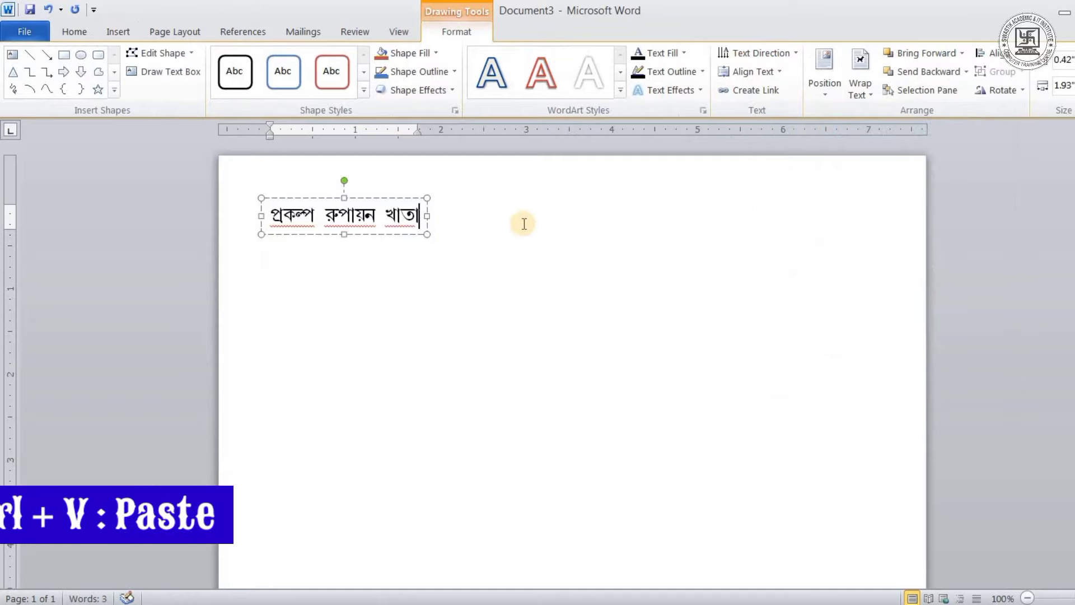
key("ctrl+a")
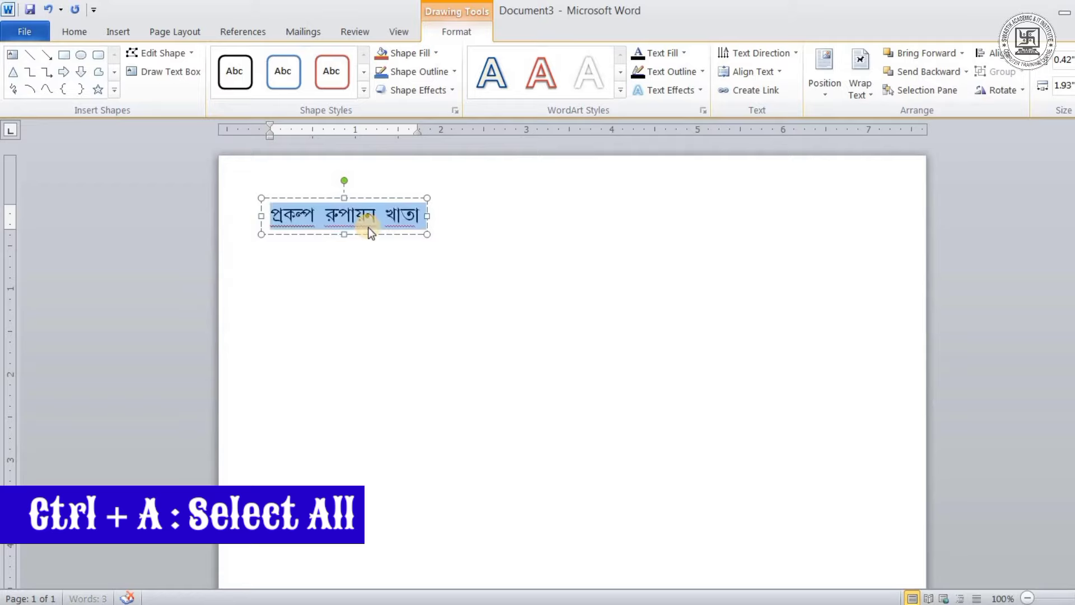
left_click(85, 32)
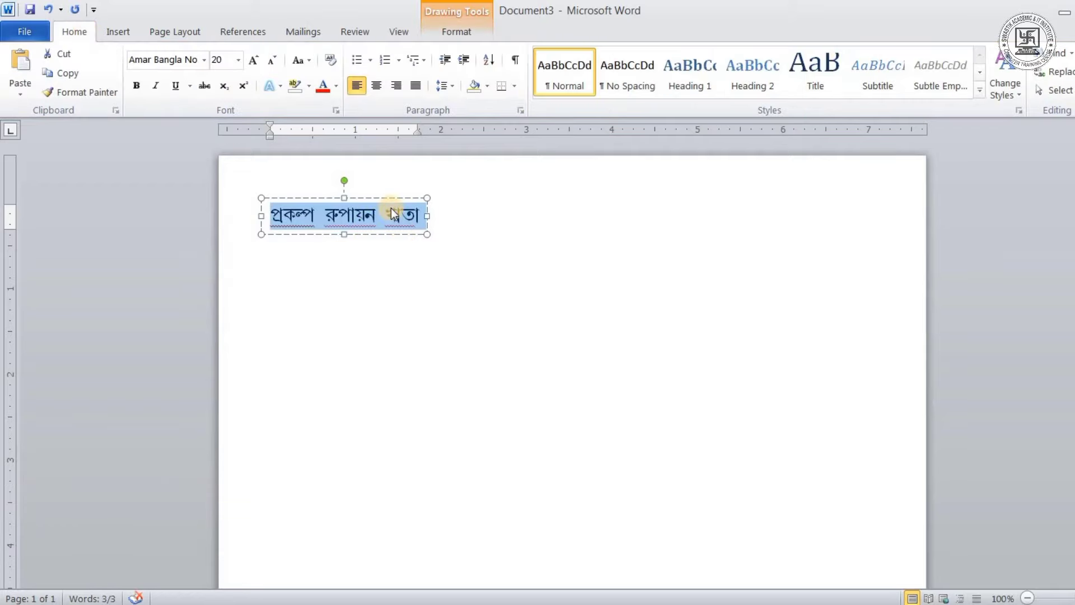
left_click(205, 59)
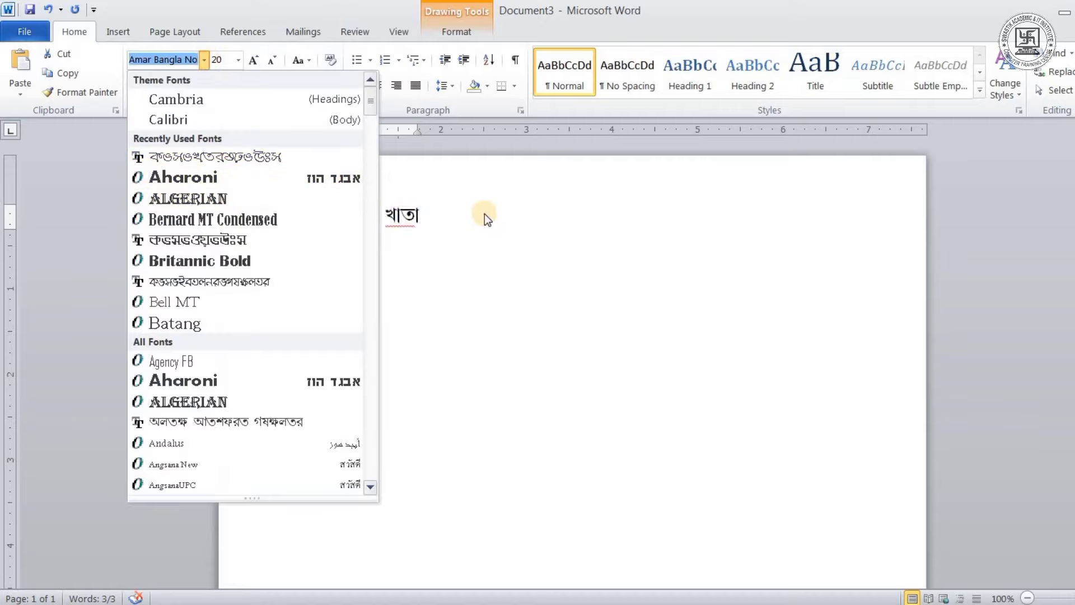
key("Escape")
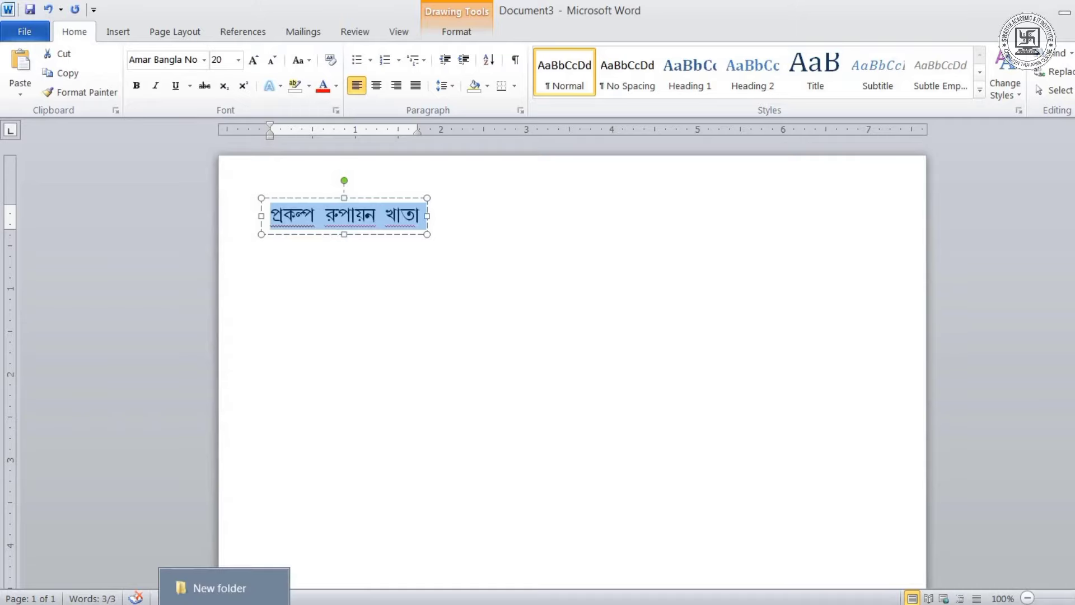
left_click(224, 585)
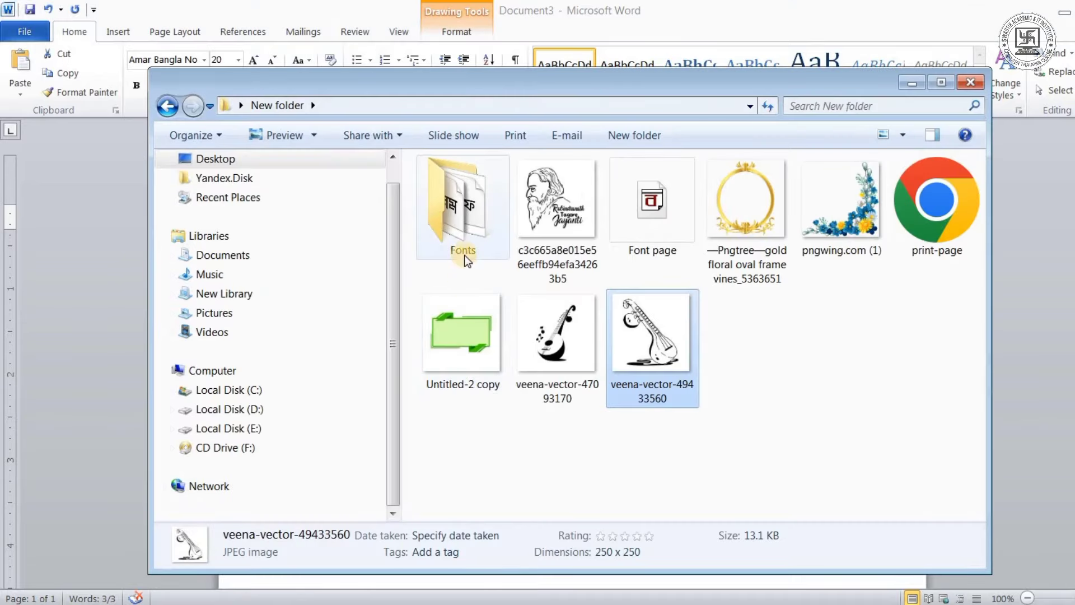
double_click(440, 191)
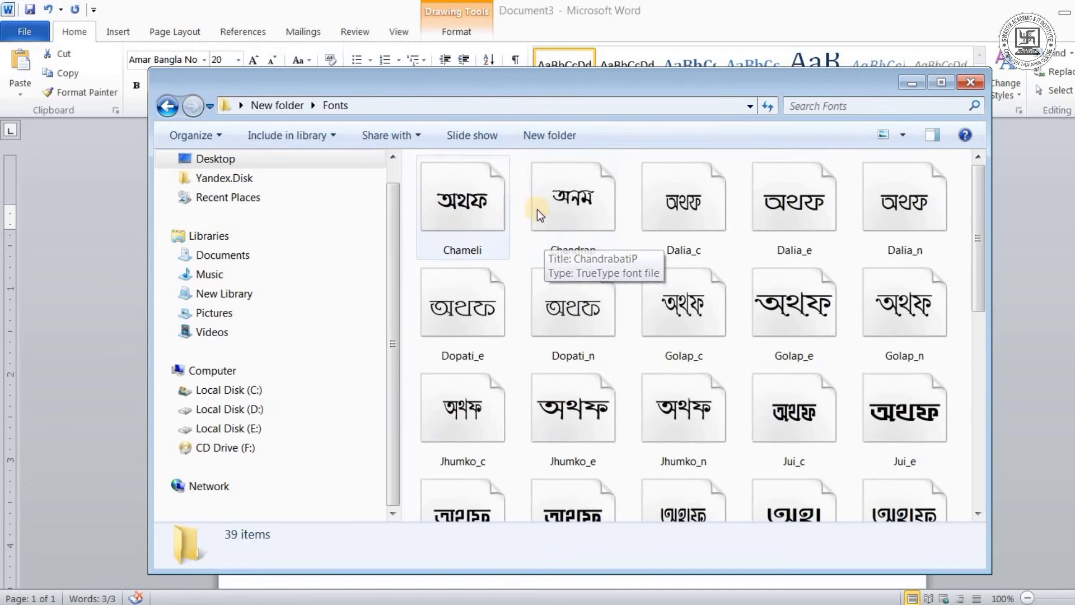
double_click(465, 209)
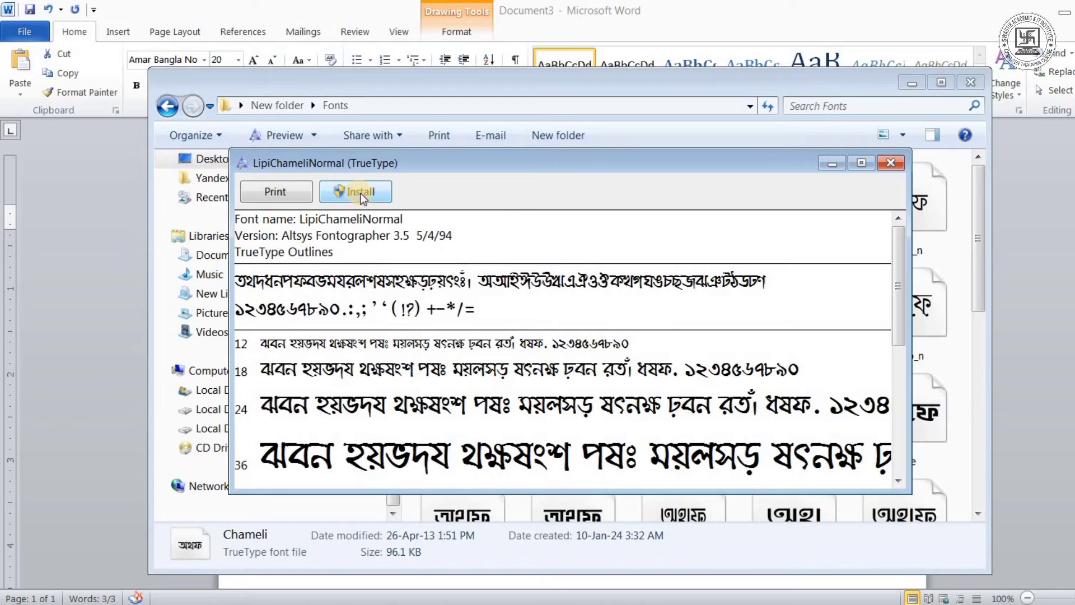
left_click(892, 164)
scroll(756, 335, "down", 5)
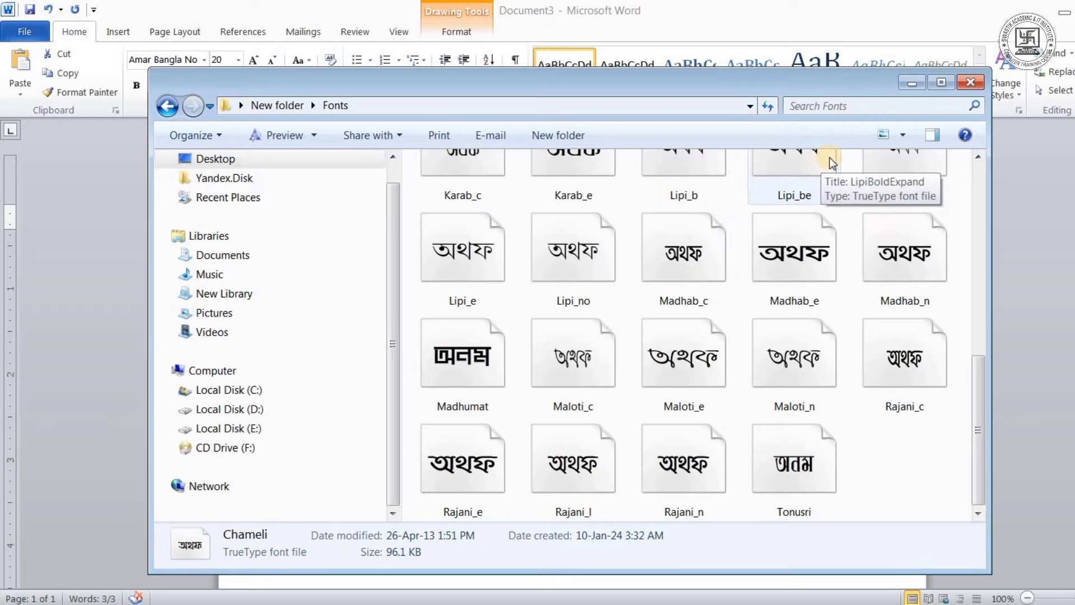
left_click(912, 83)
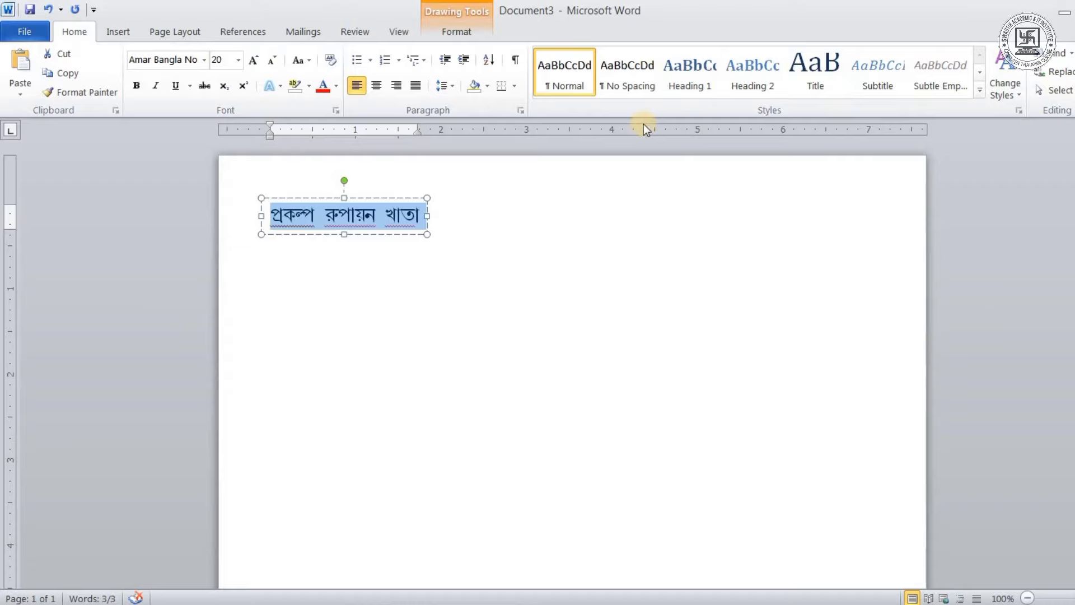
Step: Format the Bengali title as bold LipiMalotiExp at 48 pt
left_click(204, 60)
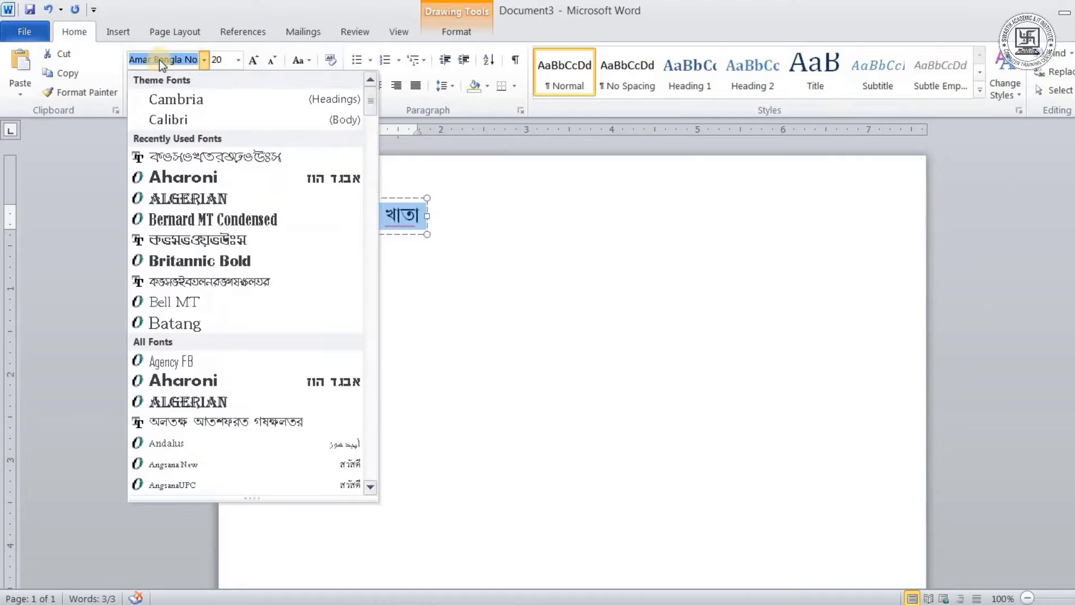
left_click(216, 157)
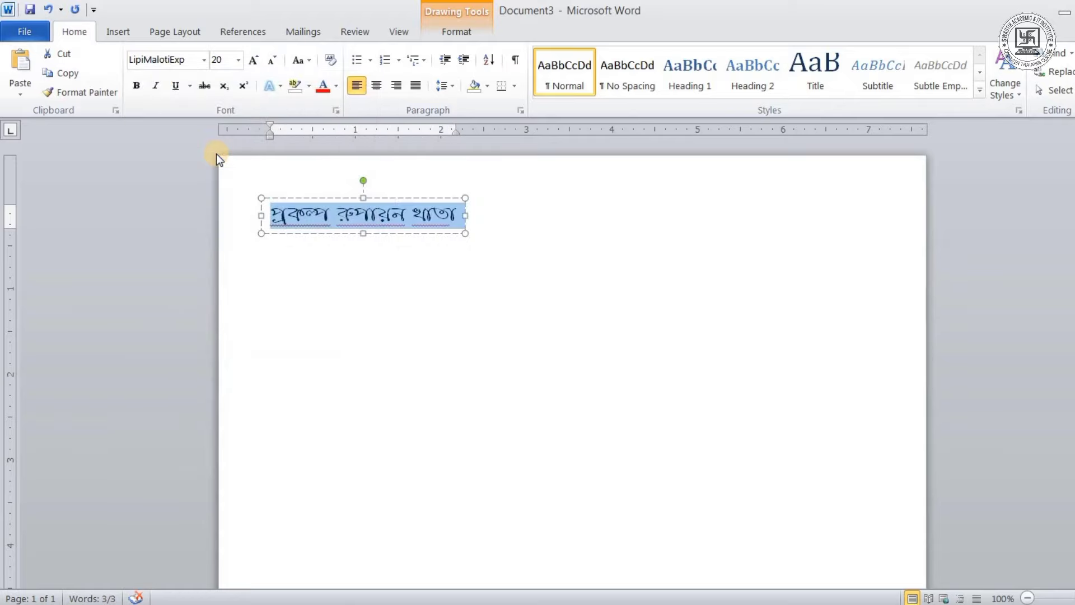
left_click(137, 88)
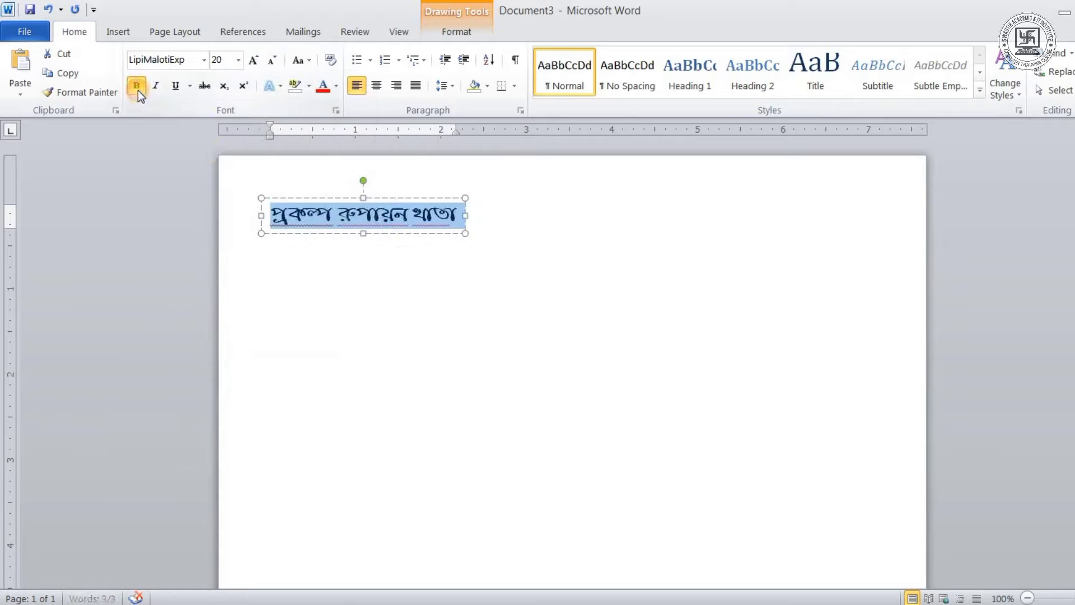
key("ctrl+shift+period")
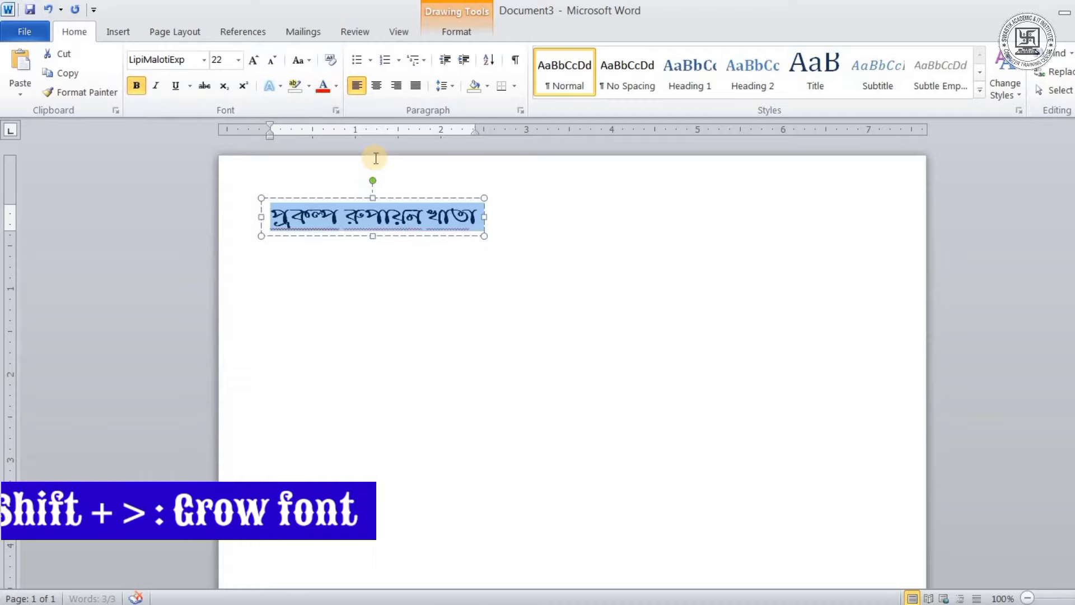
key("ctrl+shift+period")
key("ctrl+shift+period")
key("ctrl+shift+period")
key("ctrl+shift+period")
key("ctrl+shift+period")
key("ctrl+shift+period")
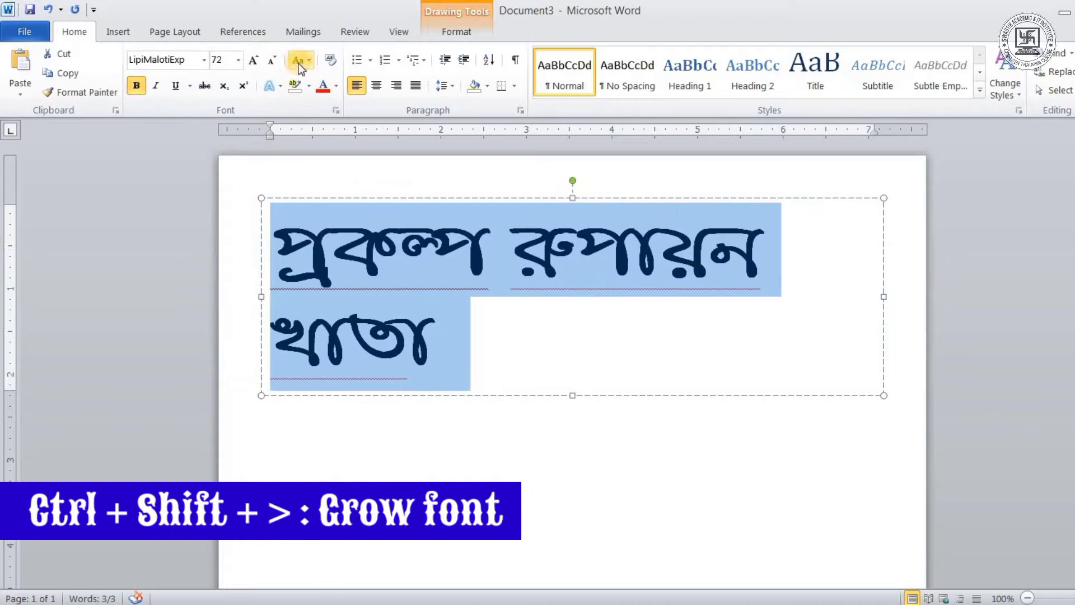
left_click(272, 60)
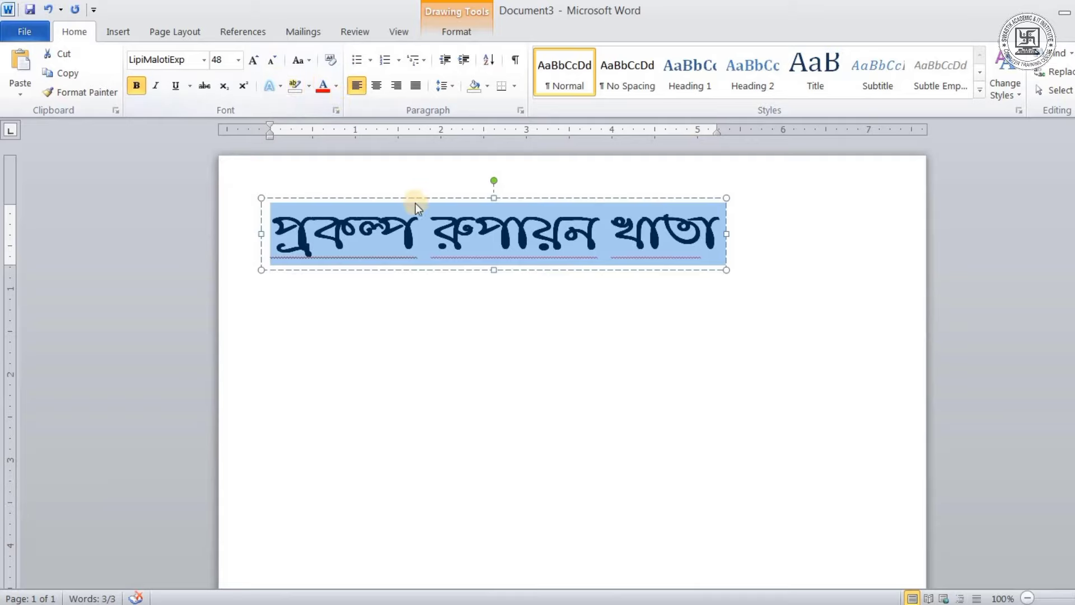
Step: Move the title box toward the top centre of the page
left_click_drag(415, 199, 494, 209)
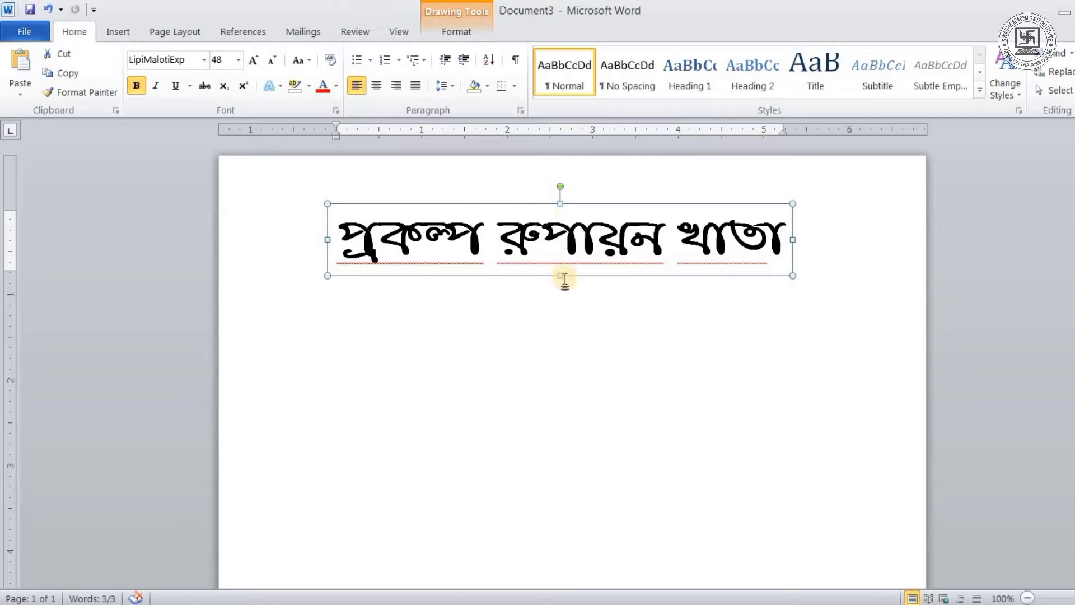
scroll(563, 278, "down", 3)
scroll(220, 225, "down", 2)
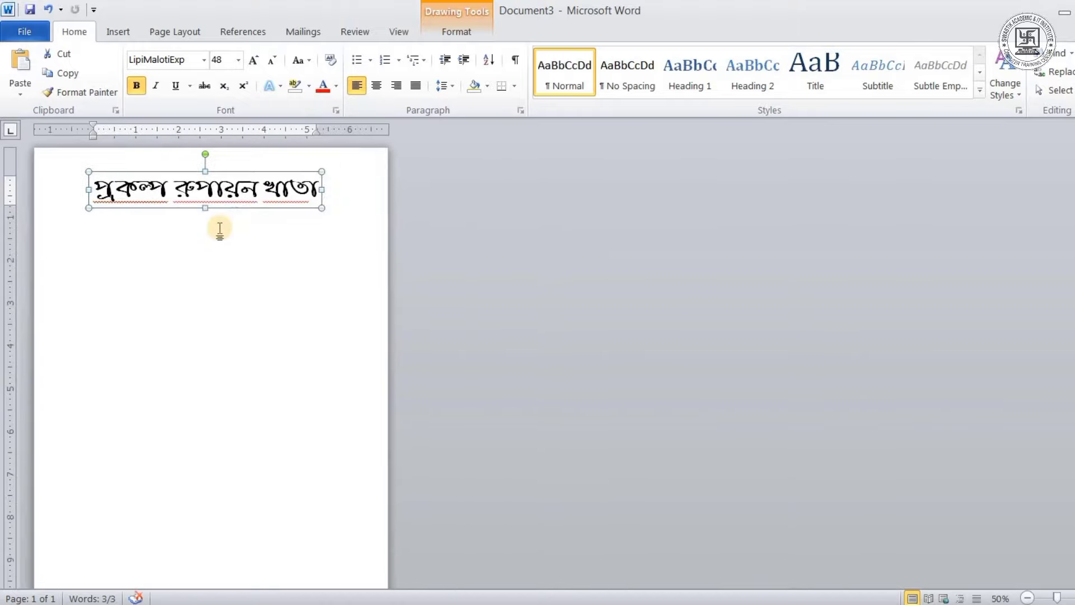
scroll(216, 231, "down", 1)
Step: Draw a rectangle covering the whole page, stretched past its top and left edges
left_click(114, 32)
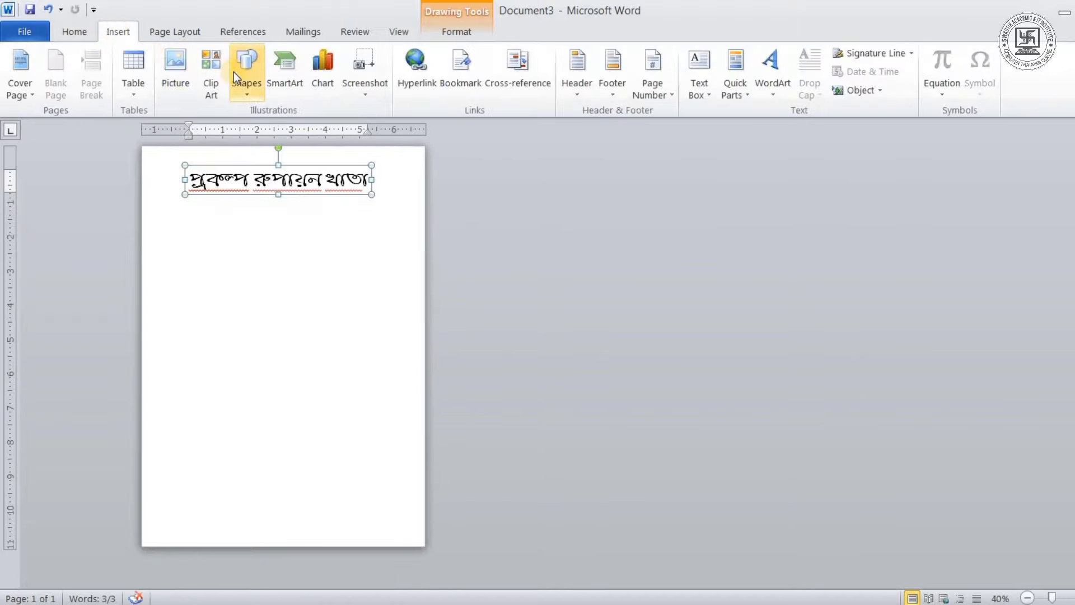
left_click(251, 66)
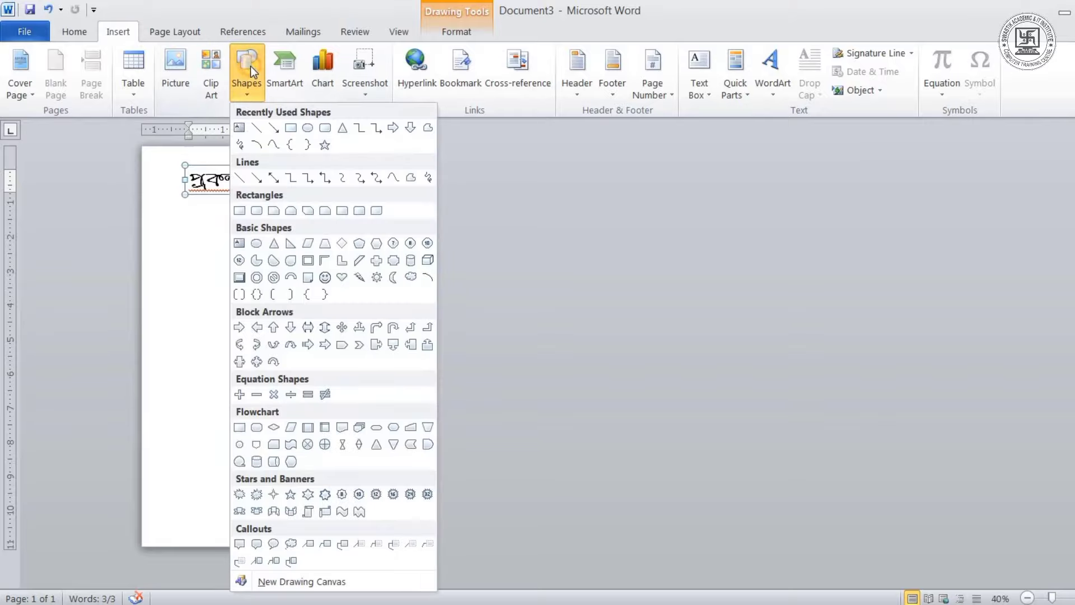
left_click(289, 129)
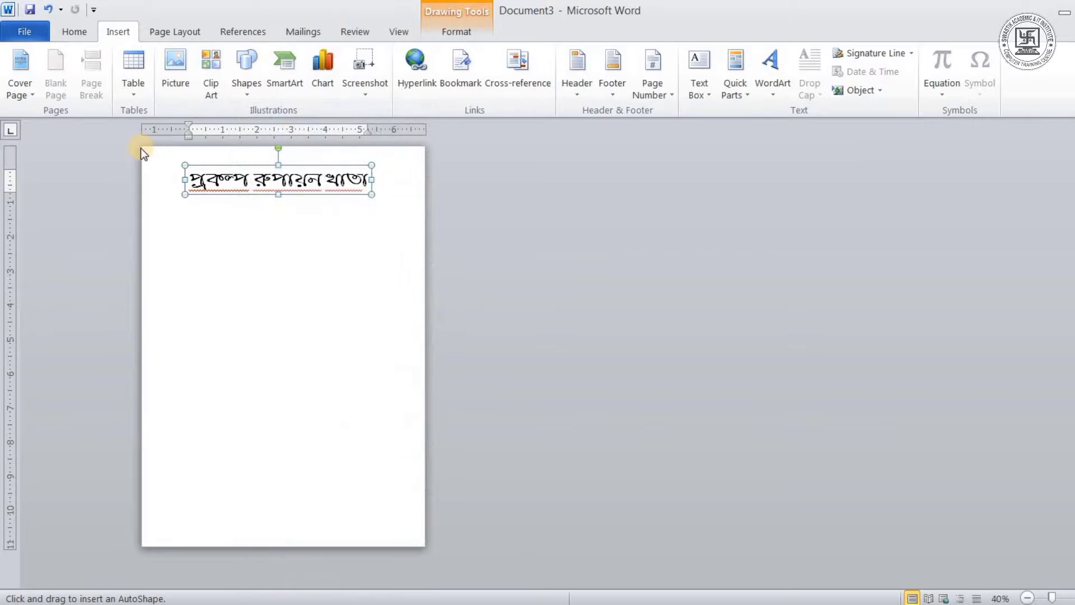
left_click_drag(142, 147, 427, 547)
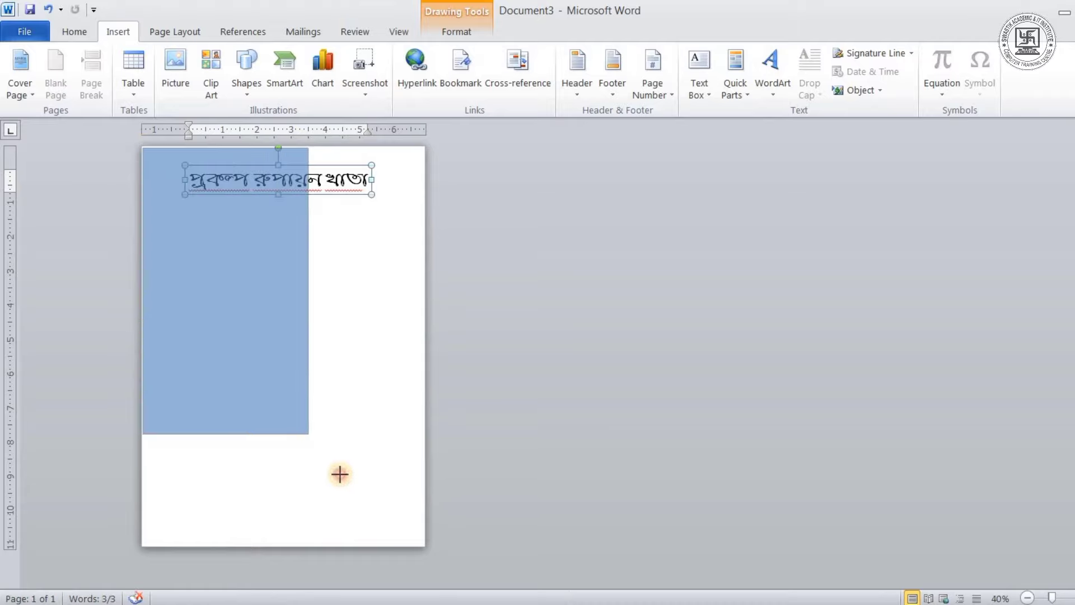
left_click_drag(281, 151, 285, 143)
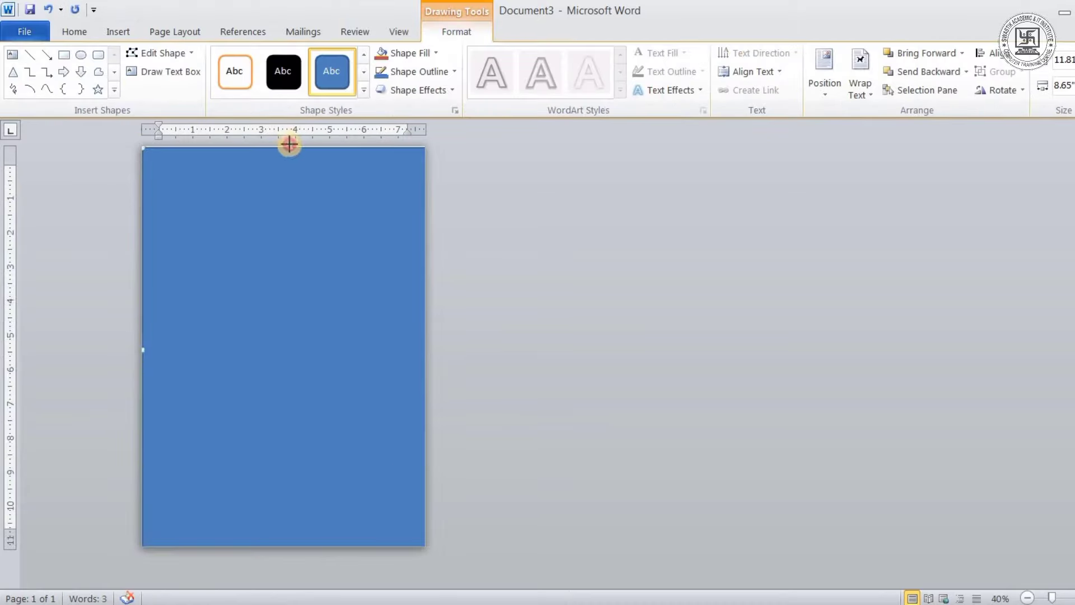
left_click_drag(142, 345, 114, 339)
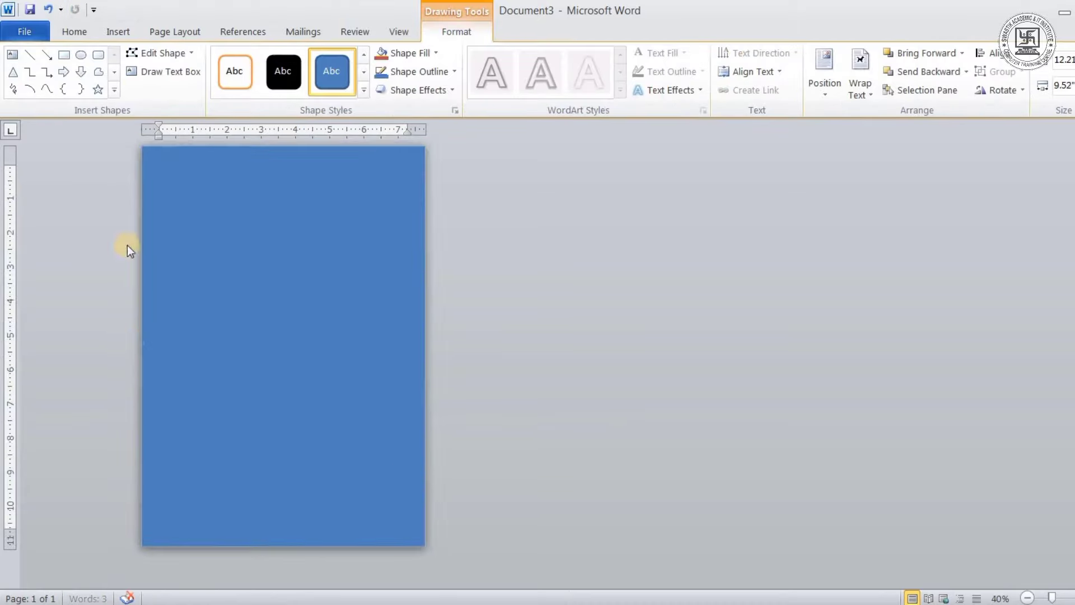
Step: Select the page-sized blue rectangle to bring up its shape formatting options
left_click(171, 33)
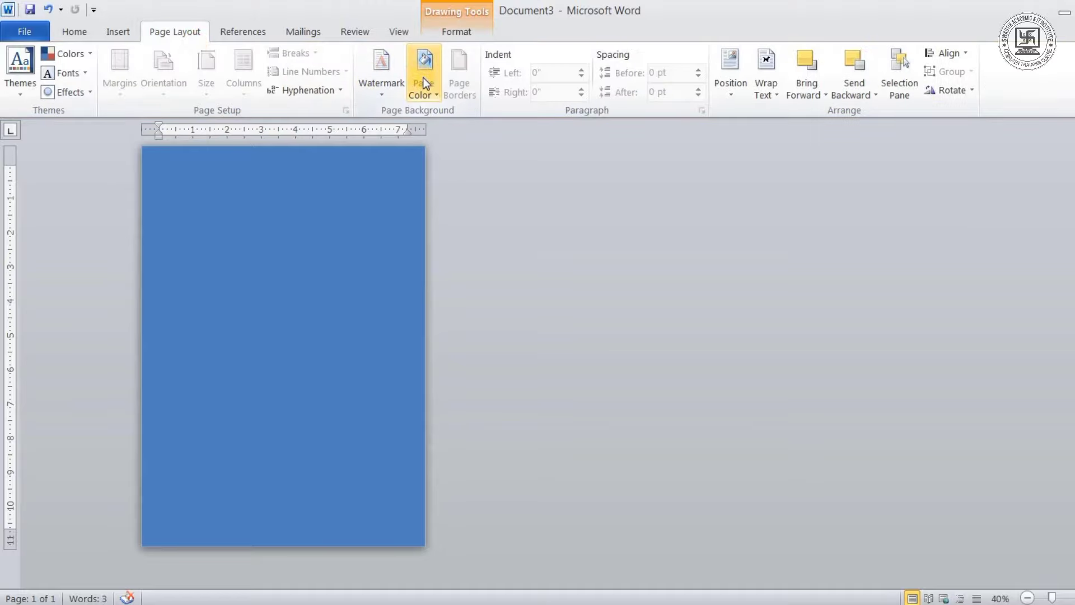
left_click(258, 227)
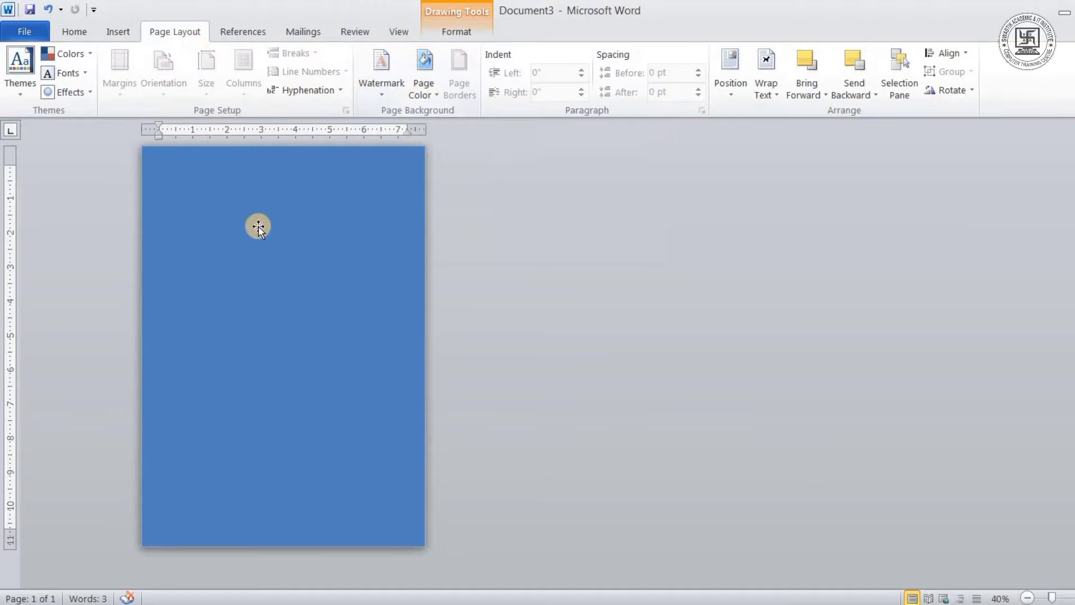
left_click(448, 33)
Step: Fill the page rectangle with the Daybreak preset gradient via More Gradients
left_click(411, 51)
mouse_move(419, 254)
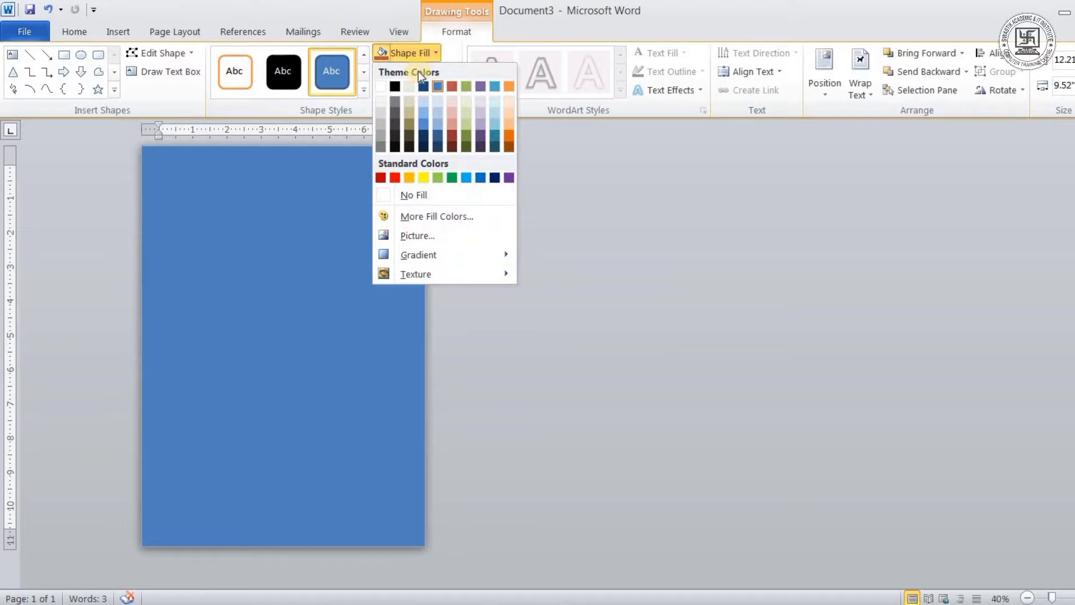
left_click(594, 570)
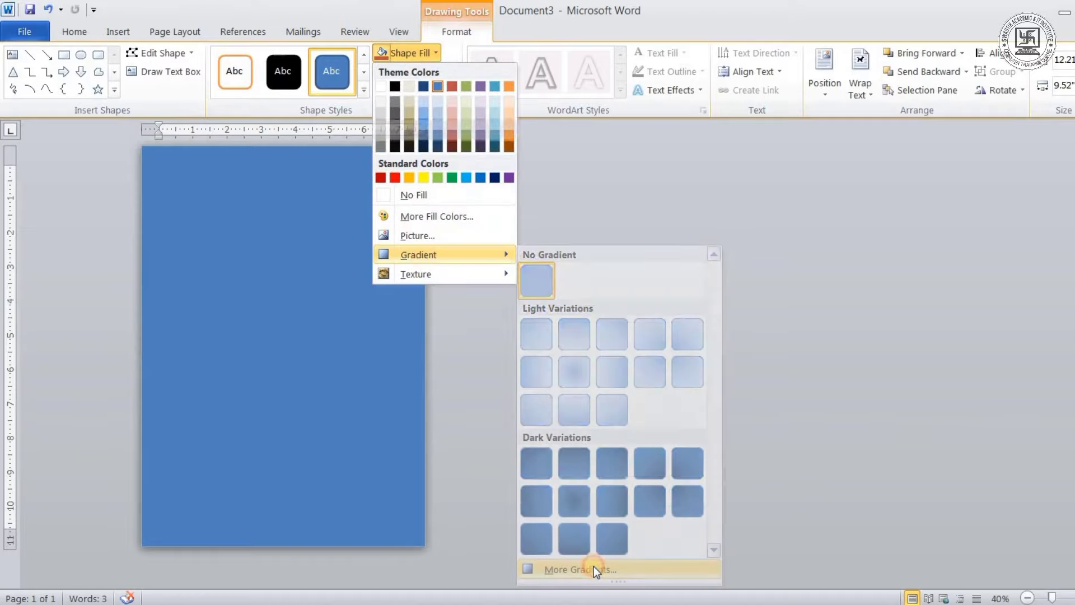
left_click(483, 211)
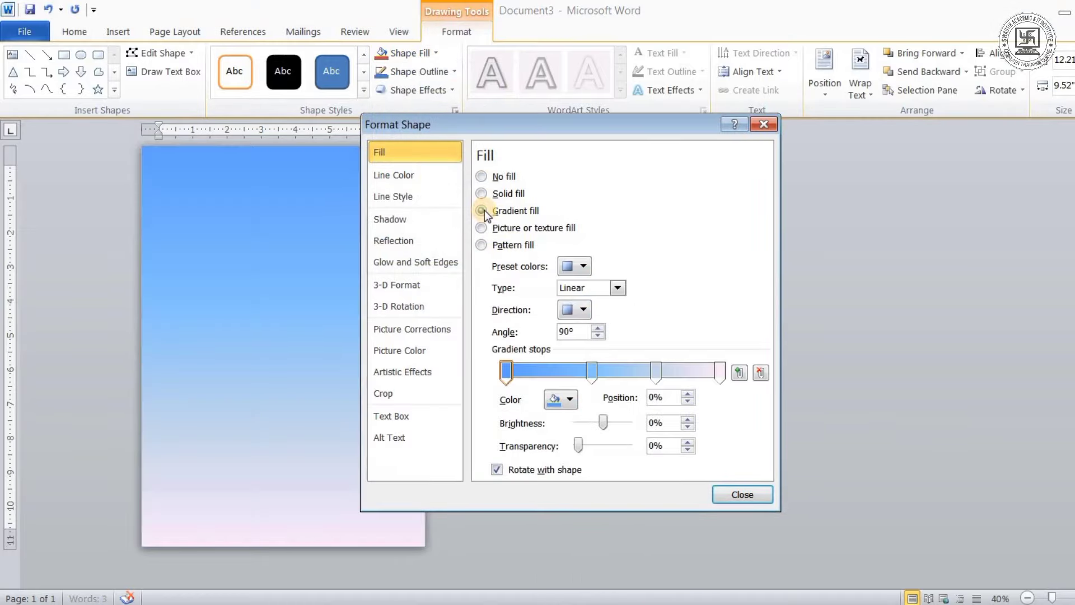
left_click(583, 267)
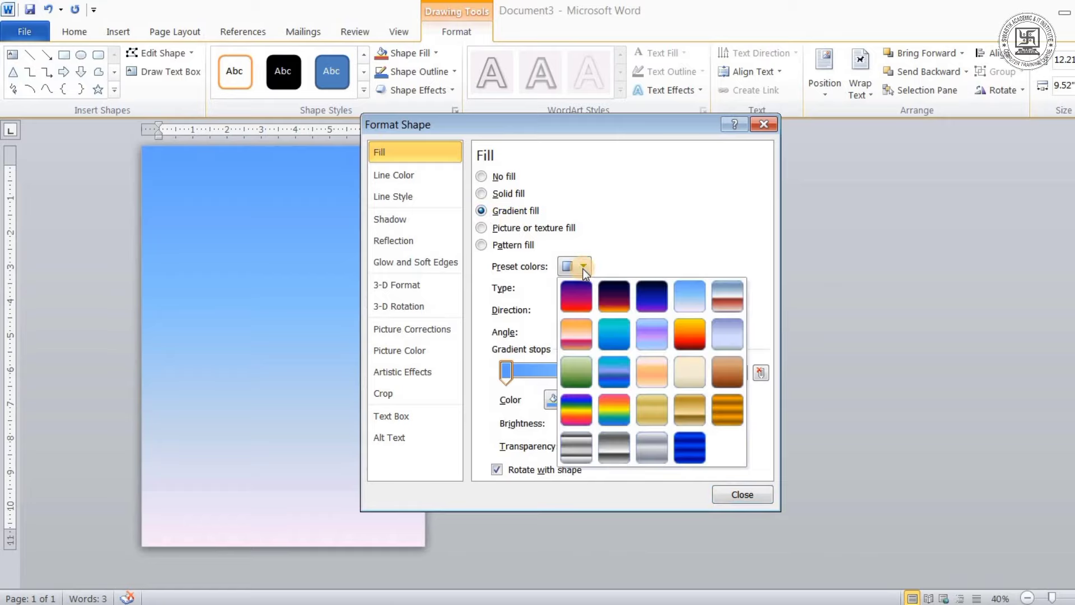
left_click(694, 301)
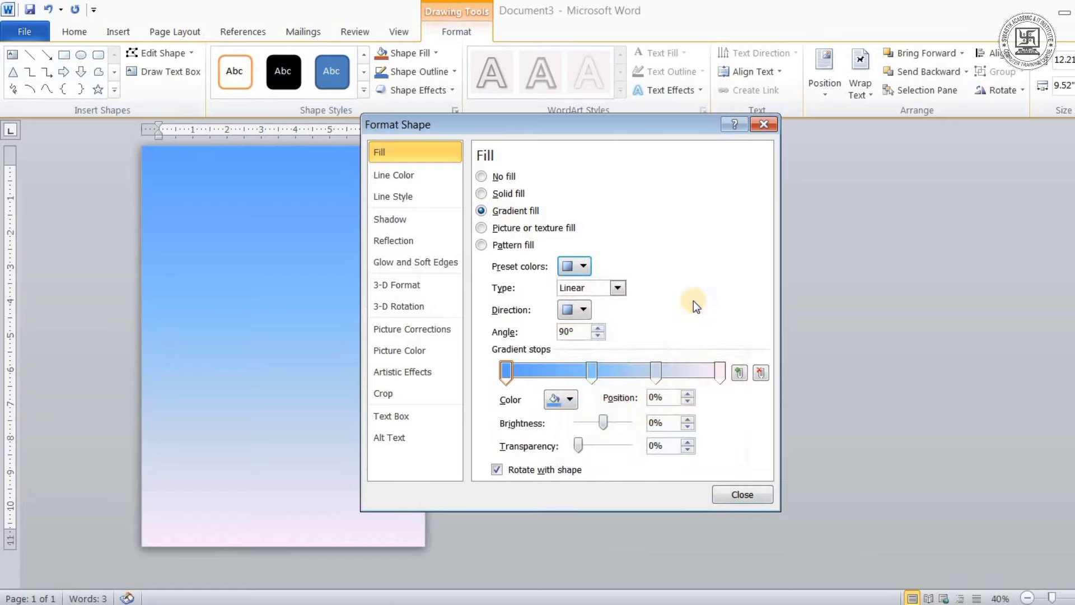
left_click(766, 125)
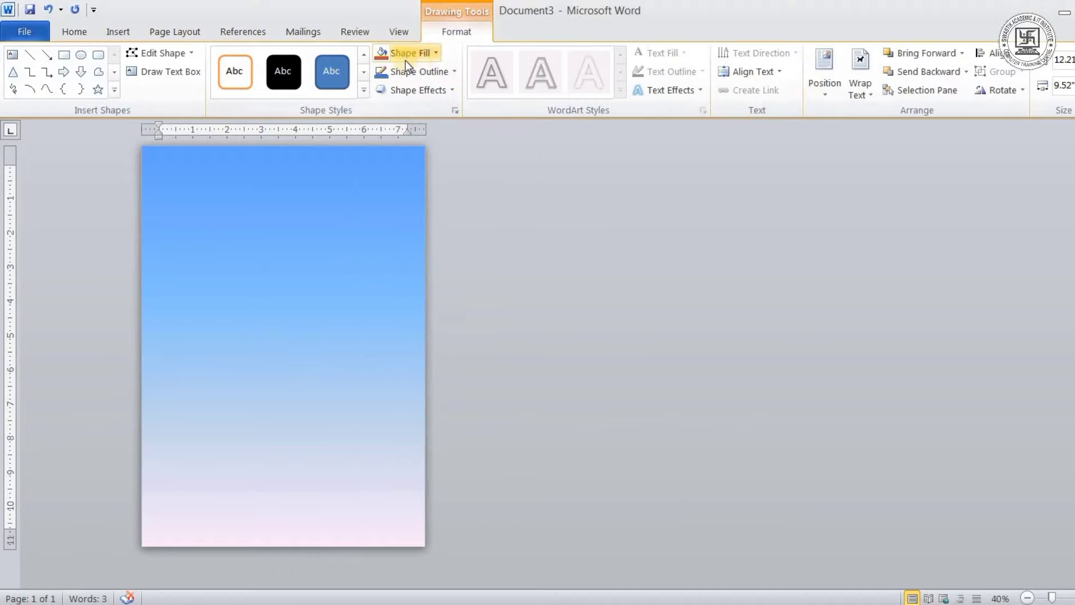
Step: Switch to the left-to-right linear gradient variation, deep blue left to pale pink right
left_click(418, 51)
mouse_move(418, 254)
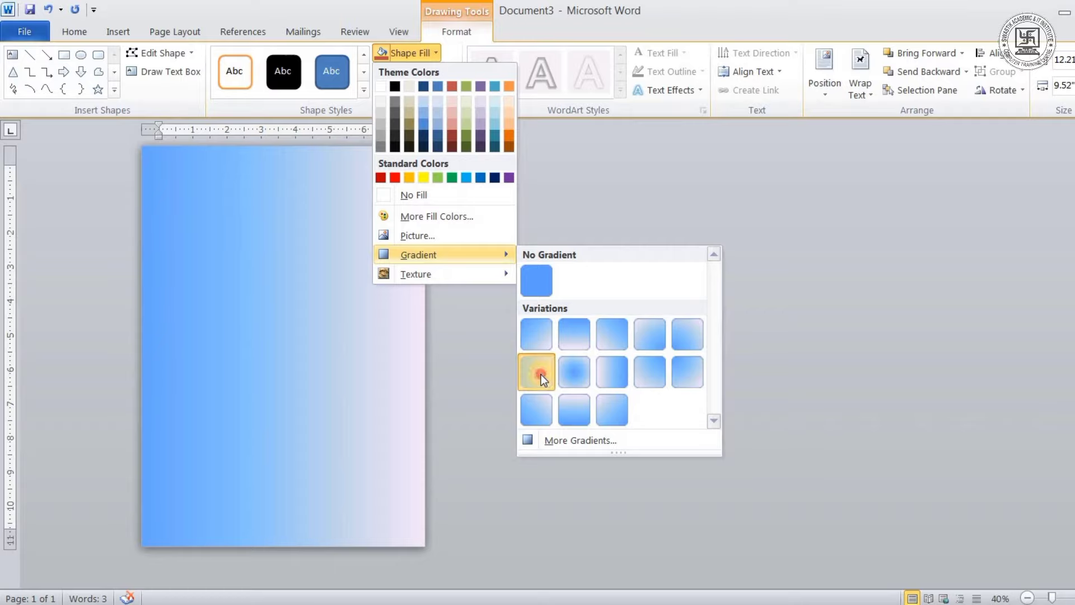
left_click(541, 374)
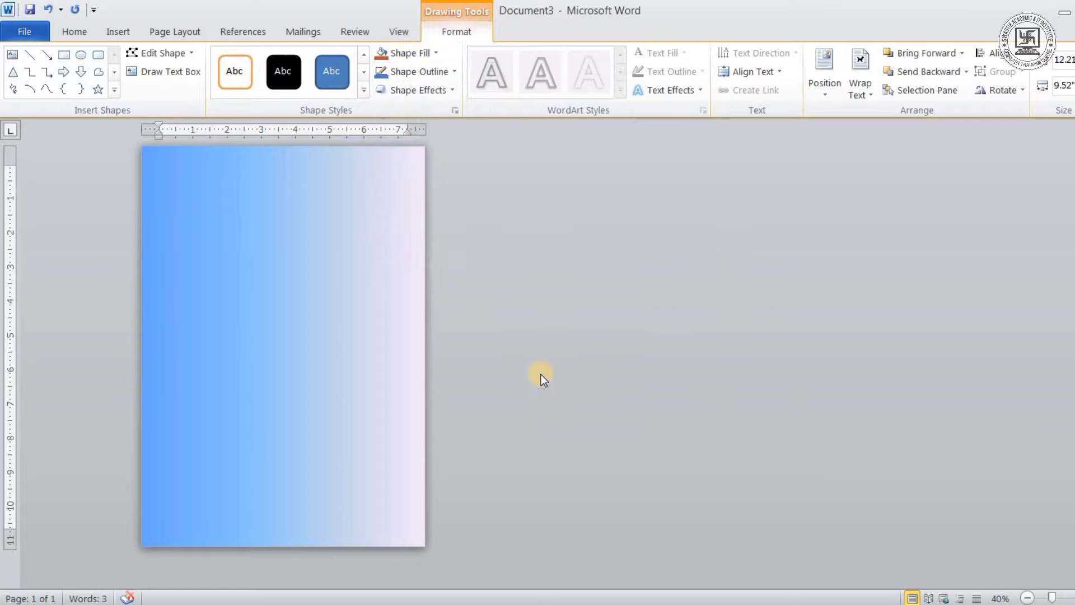
scroll(541, 374, "up", 3)
scroll(537, 364, "up", 2)
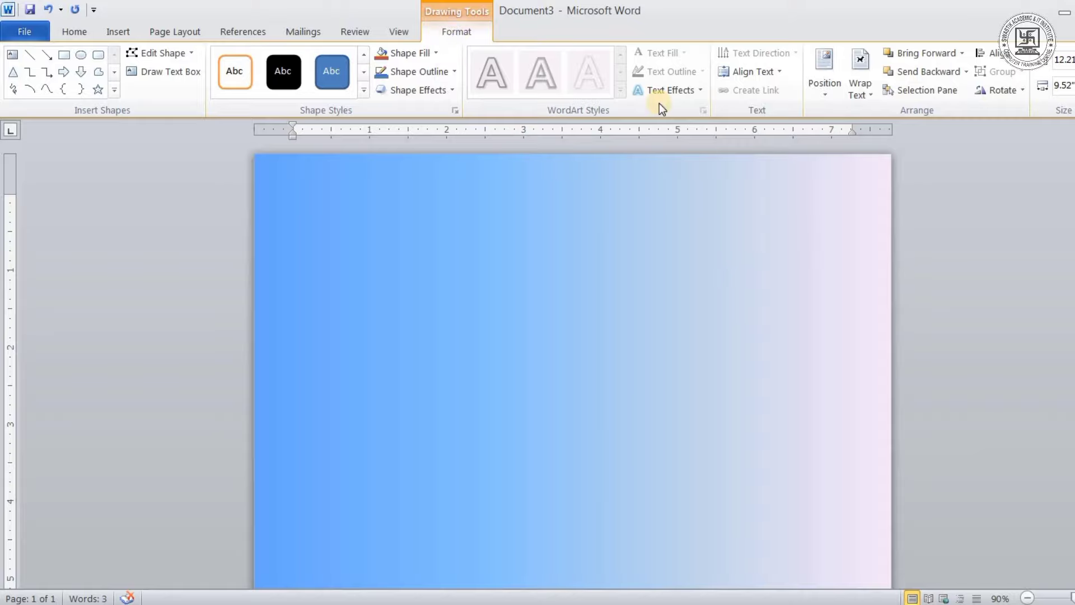
Step: Set the gradient rectangle to Behind Text wrapping, then select the Bengali title's text box
left_click(865, 89)
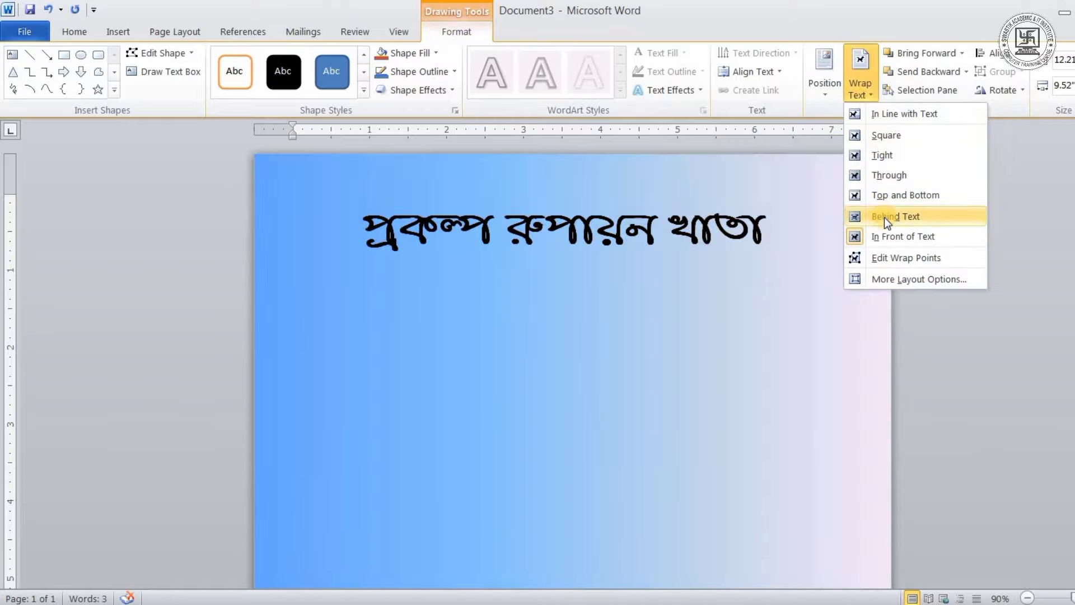
left_click(885, 217)
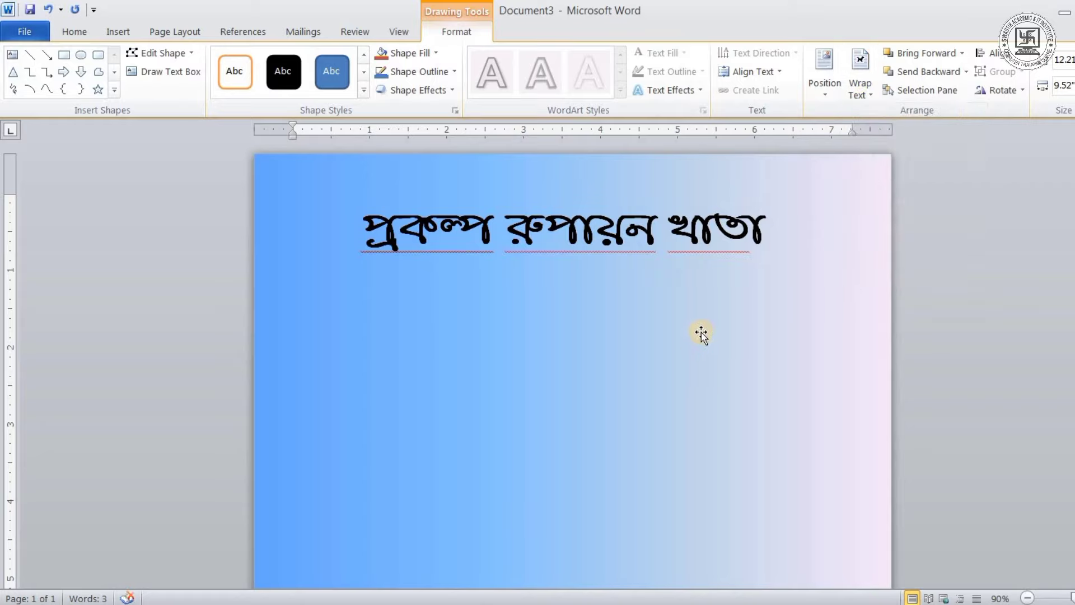
scroll(700, 331, "down", 1)
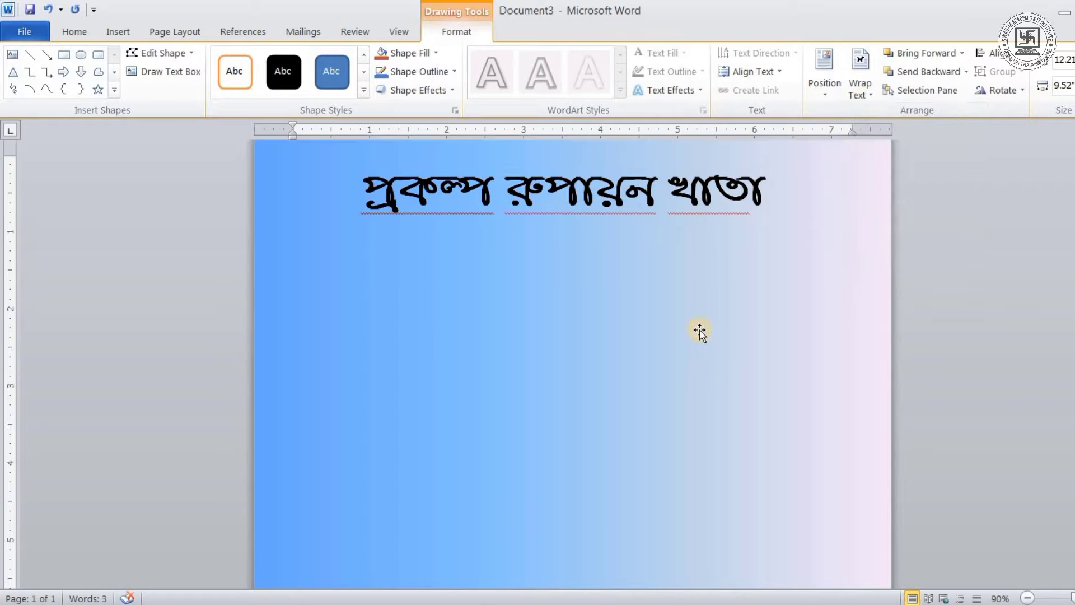
left_click(570, 182)
Step: Widen the title box on both sides and make the Bengali title 60 pt, centred
left_click_drag(353, 190, 280, 191)
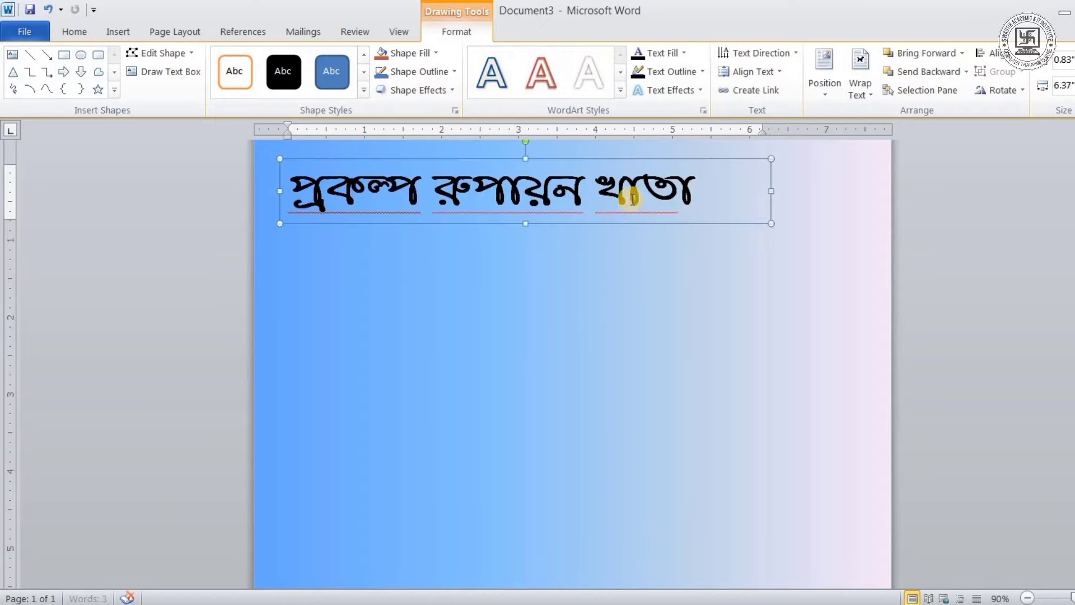
left_click_drag(770, 193, 844, 193)
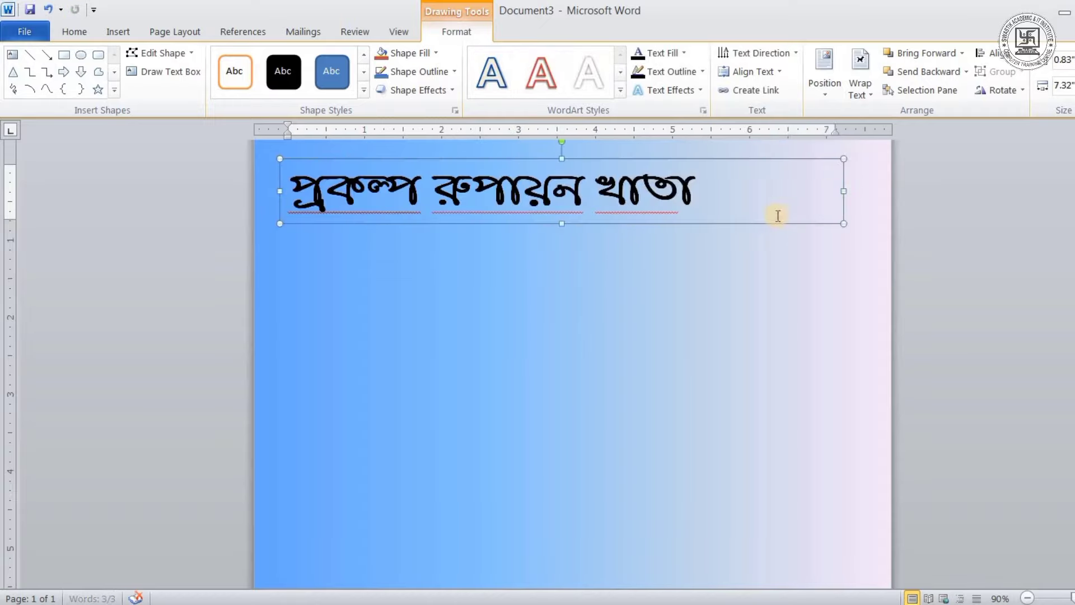
key("ctrl+a")
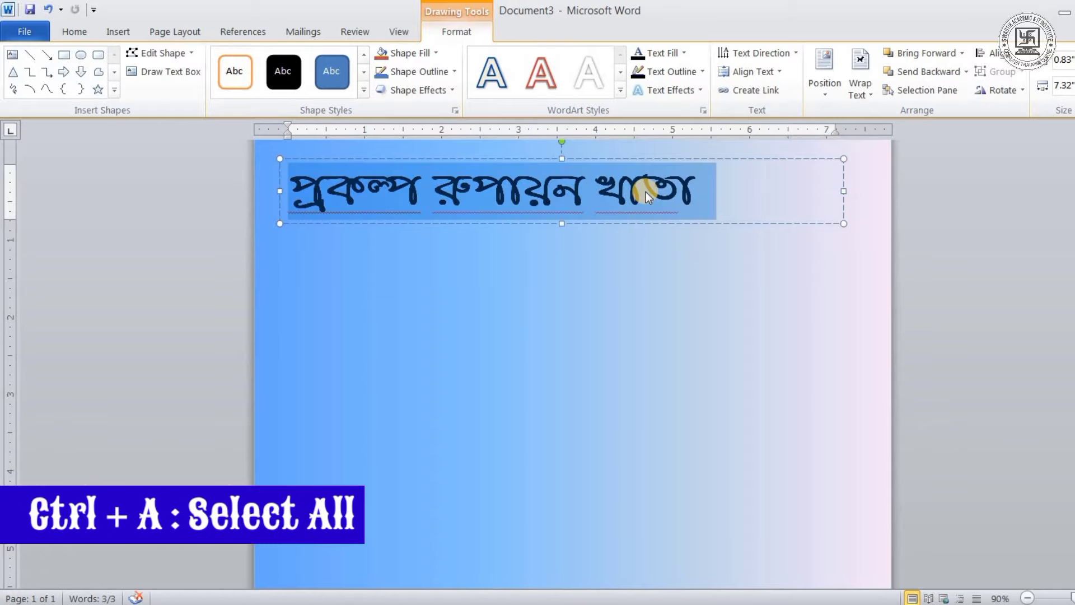
key("ctrl+shift+period")
key("ctrl+shift+period")
key("ctrl+shift+period")
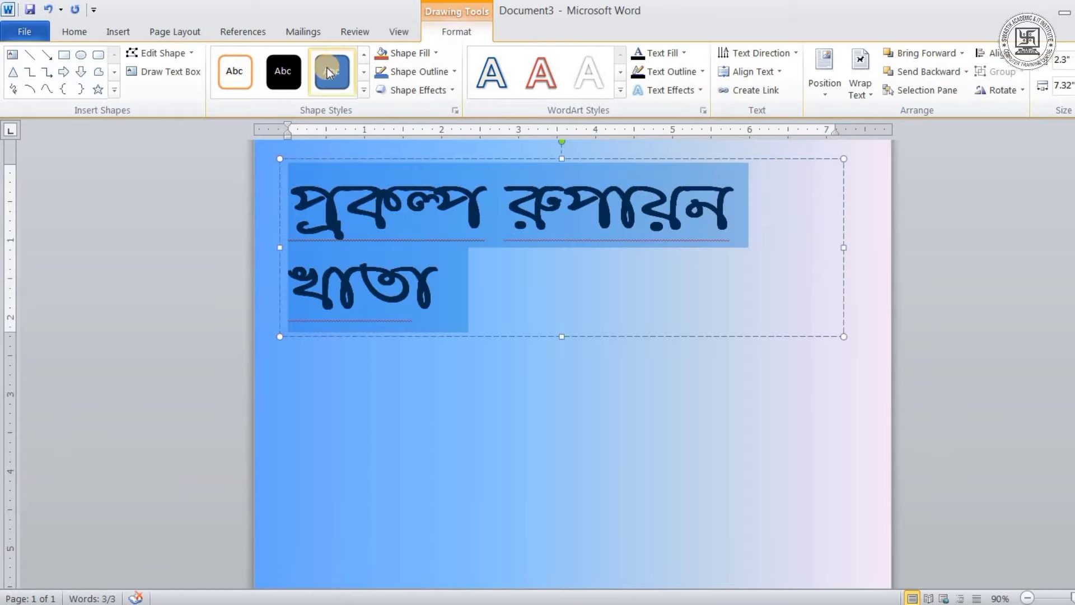
left_click(65, 32)
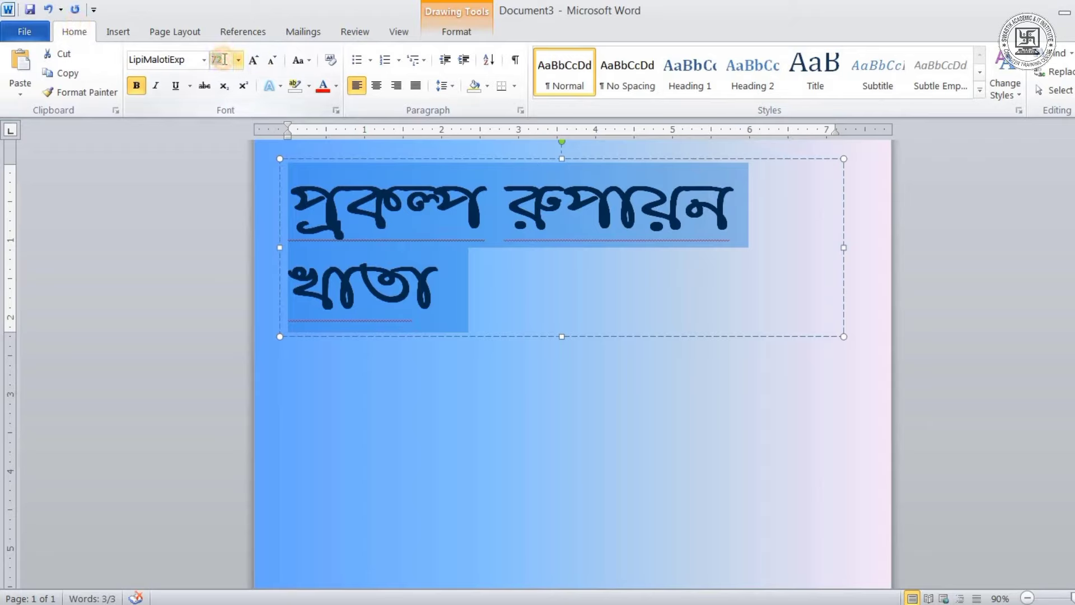
key("Return")
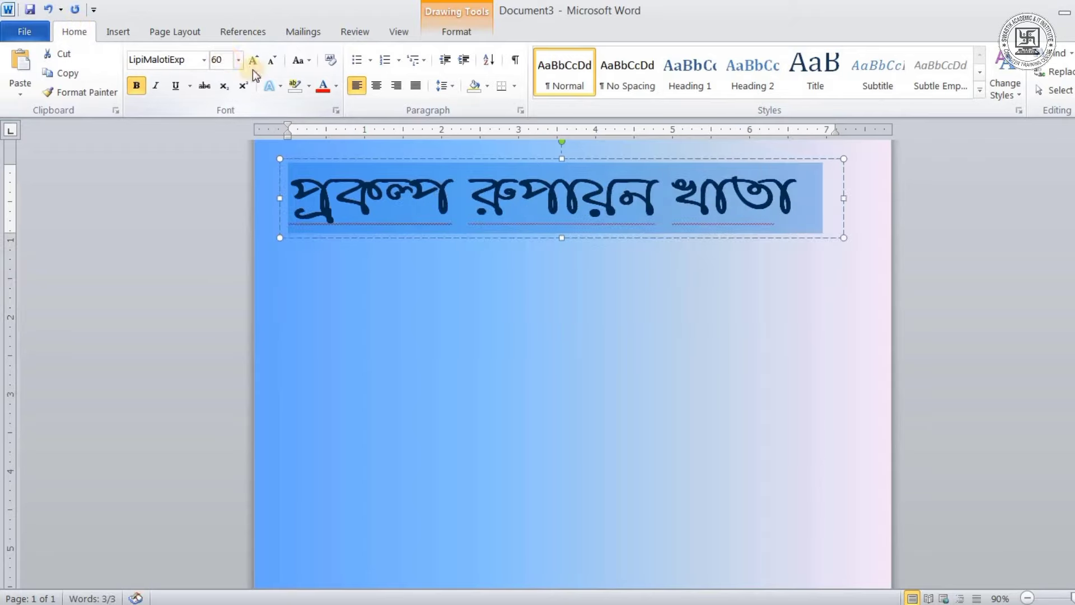
left_click(377, 86)
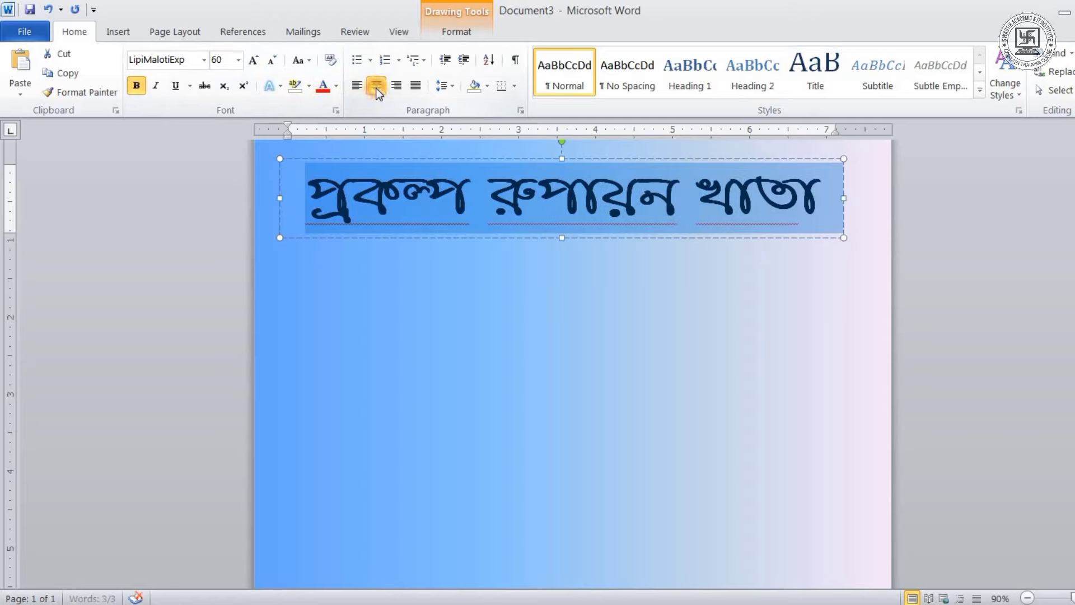
left_click(619, 320)
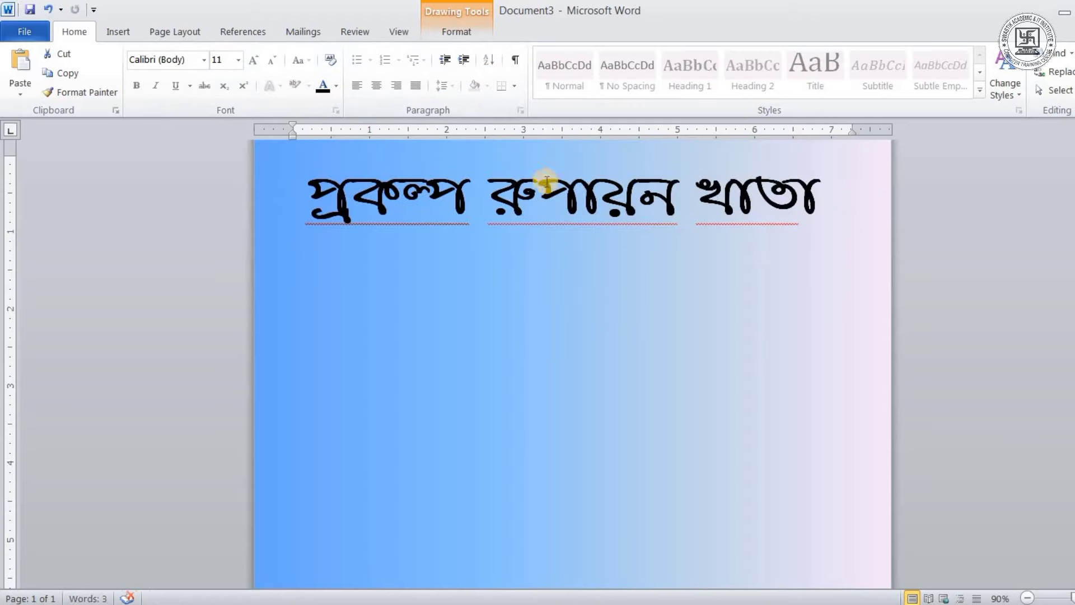
Step: Reselect the title box, then switch to Chrome and start a new tab
left_click(563, 197)
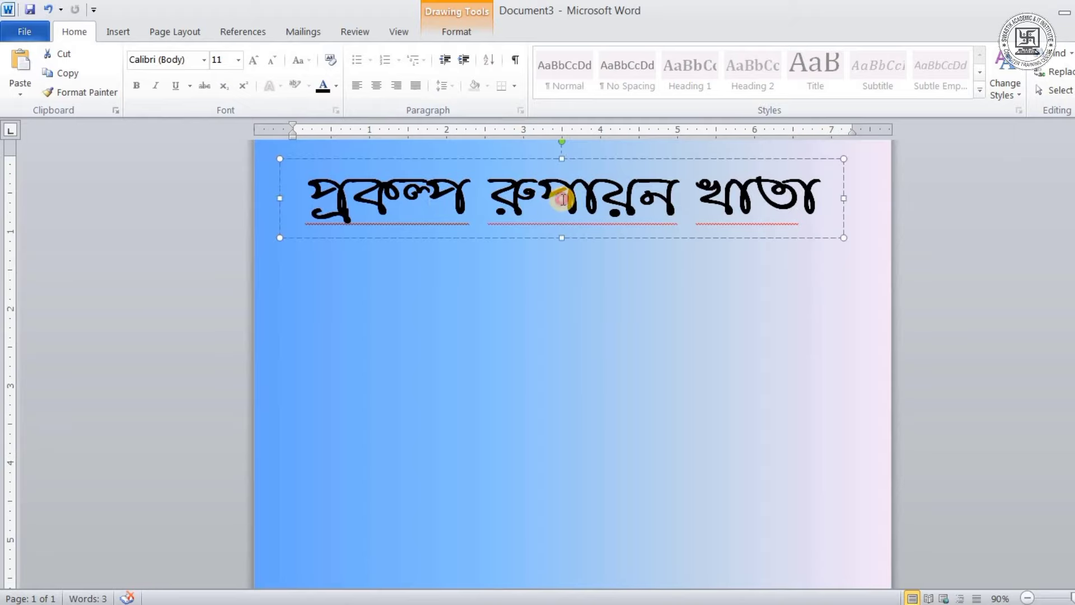
scroll(493, 157, "up", 1)
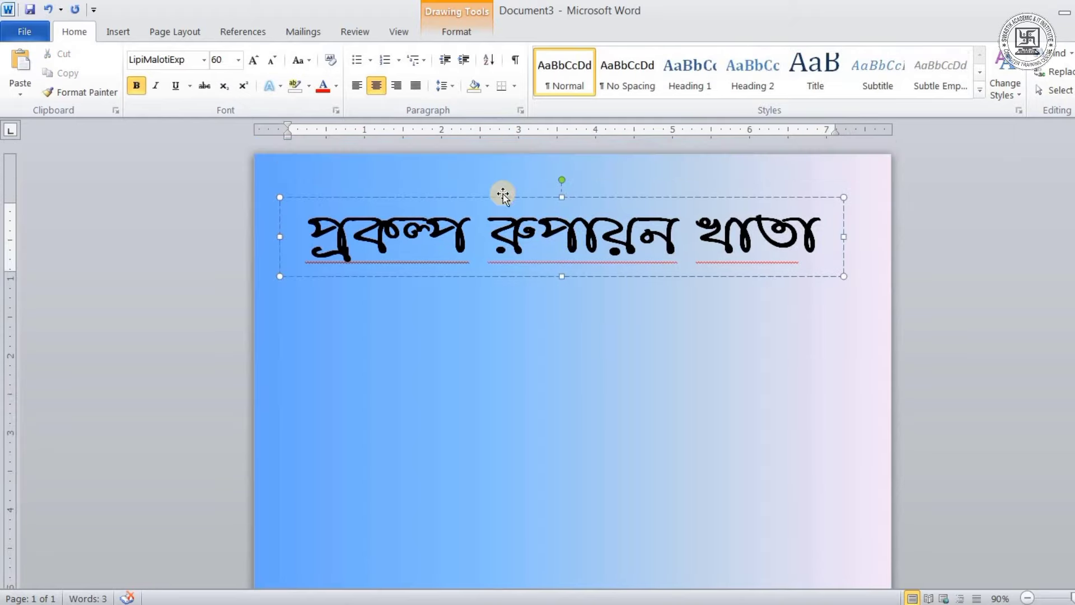
scroll(511, 211, "down", 1)
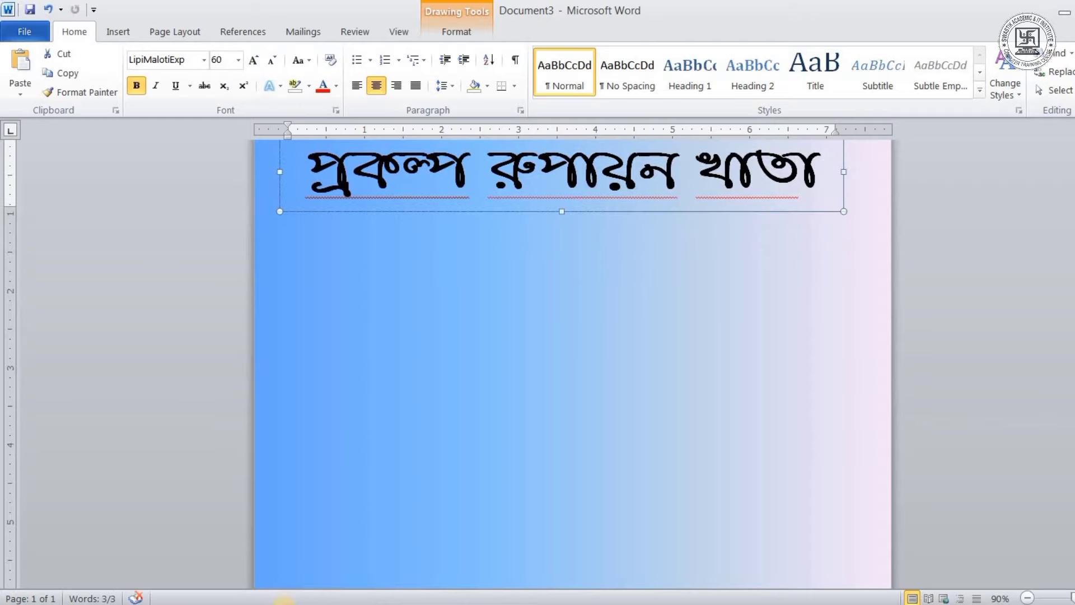
left_click(293, 586)
left_click(453, 15)
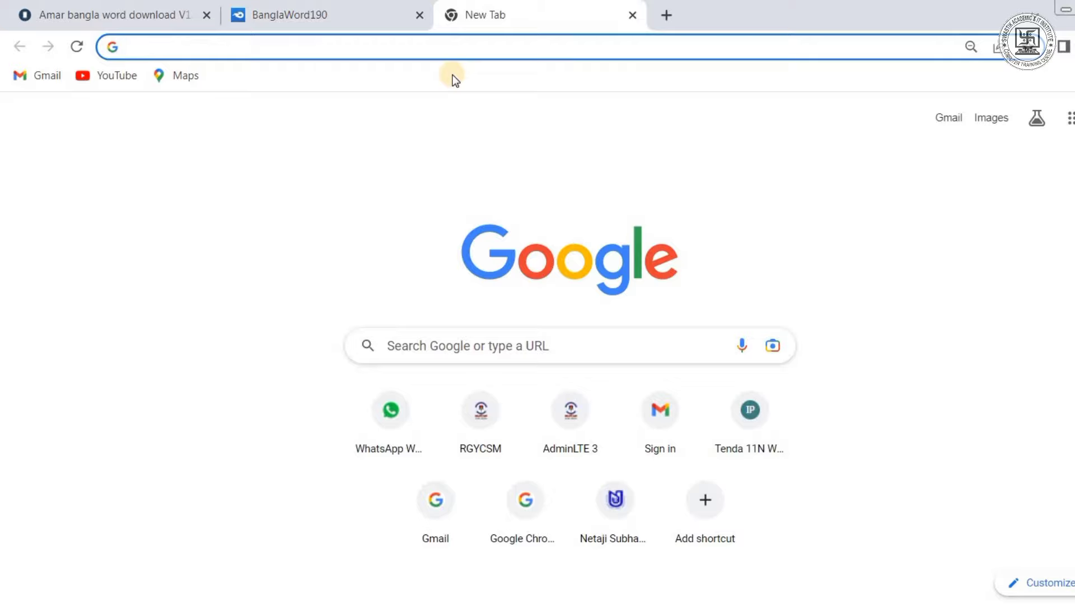
Step: Search Google Images for 'rabindranath tagore png' and preview the Tagore Jayanti line drawing
type("ra")
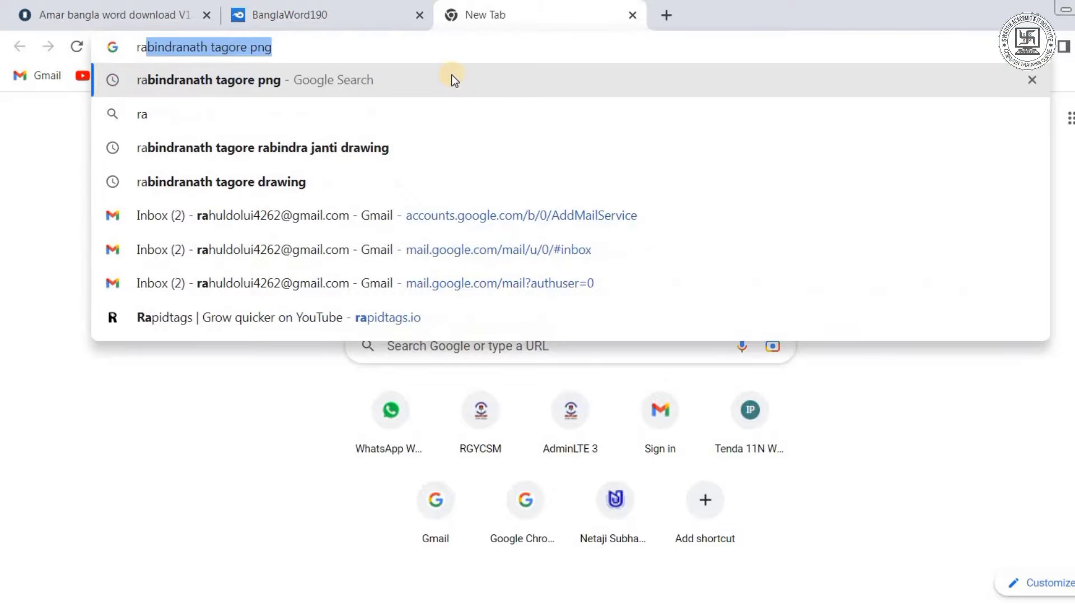
left_click(321, 81)
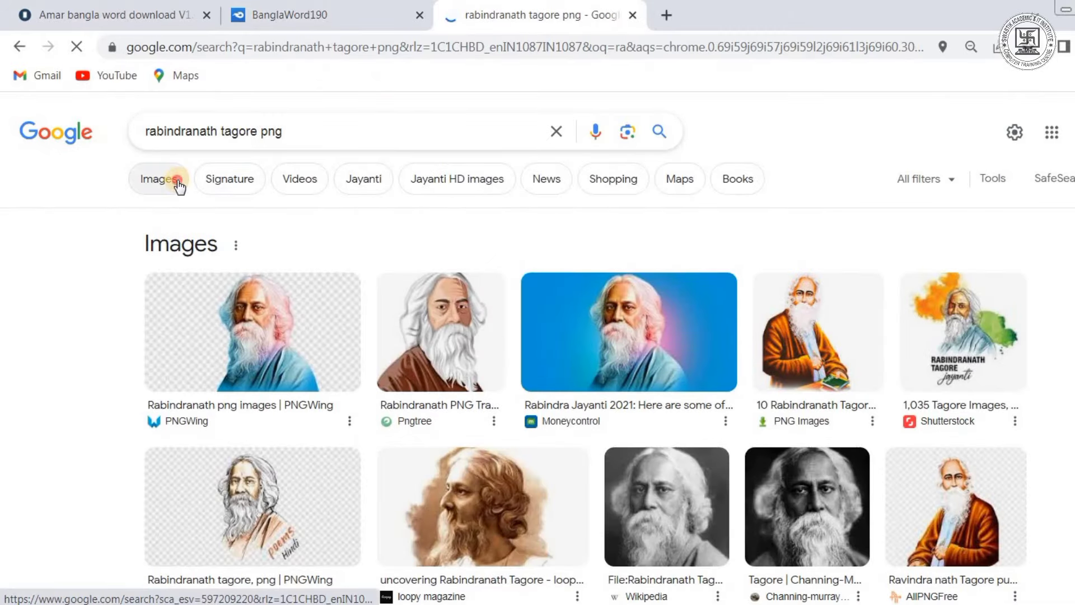
left_click(174, 183)
scroll(541, 252, "down", 3)
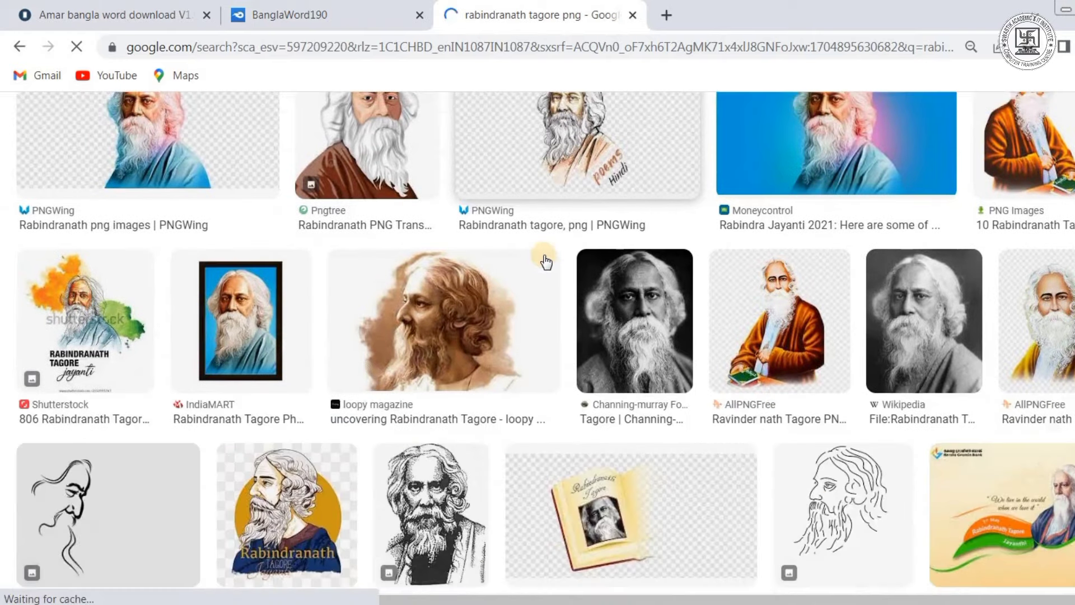
scroll(544, 255, "down", 3)
scroll(548, 262, "down", 3)
scroll(548, 262, "down", 2)
scroll(548, 262, "down", 5)
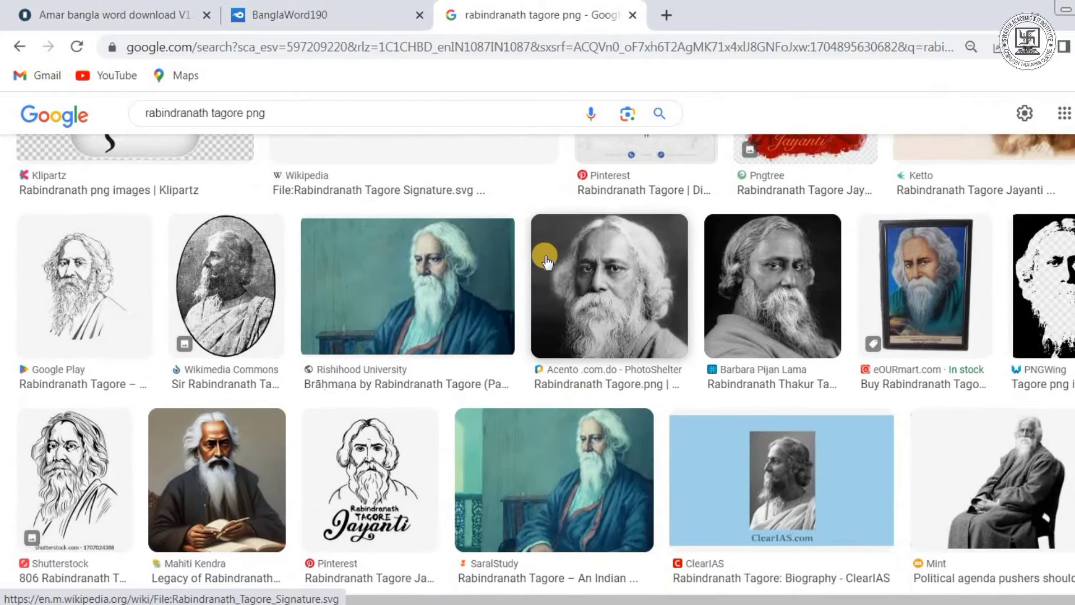
scroll(547, 262, "down", 4)
scroll(546, 257, "down", 2)
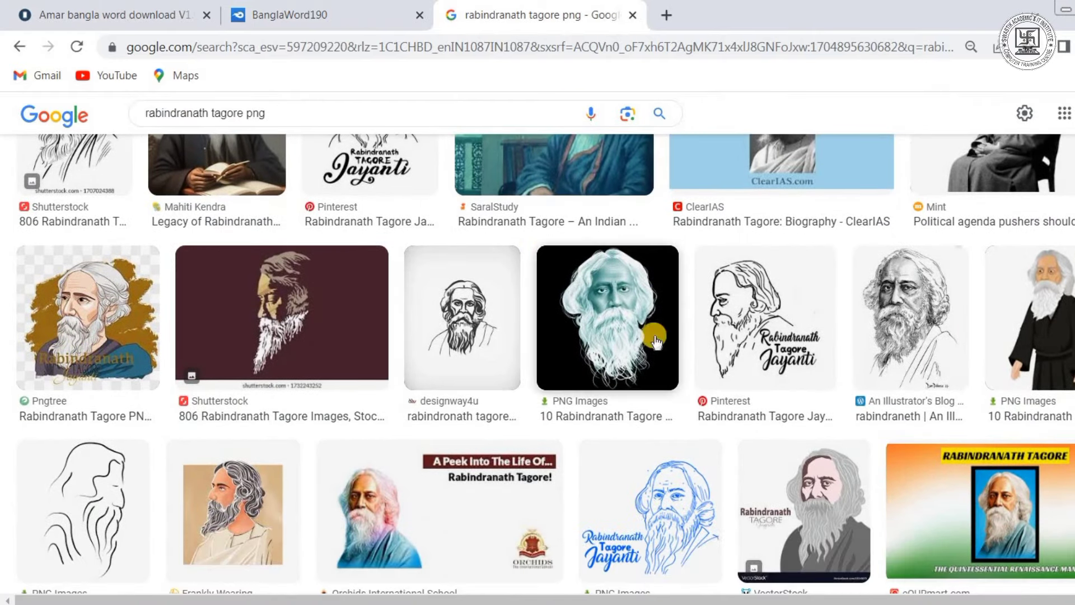
left_click(788, 311)
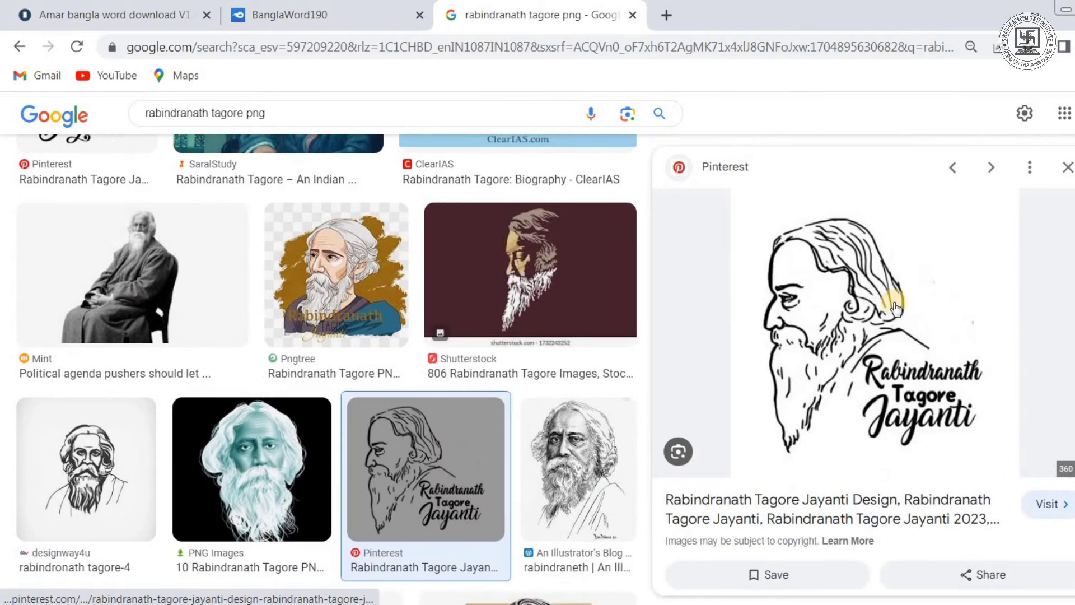
Step: Save the Tagore Jayanti drawing to the Desktop as JPEG and check it in the viewer
right_click(847, 302)
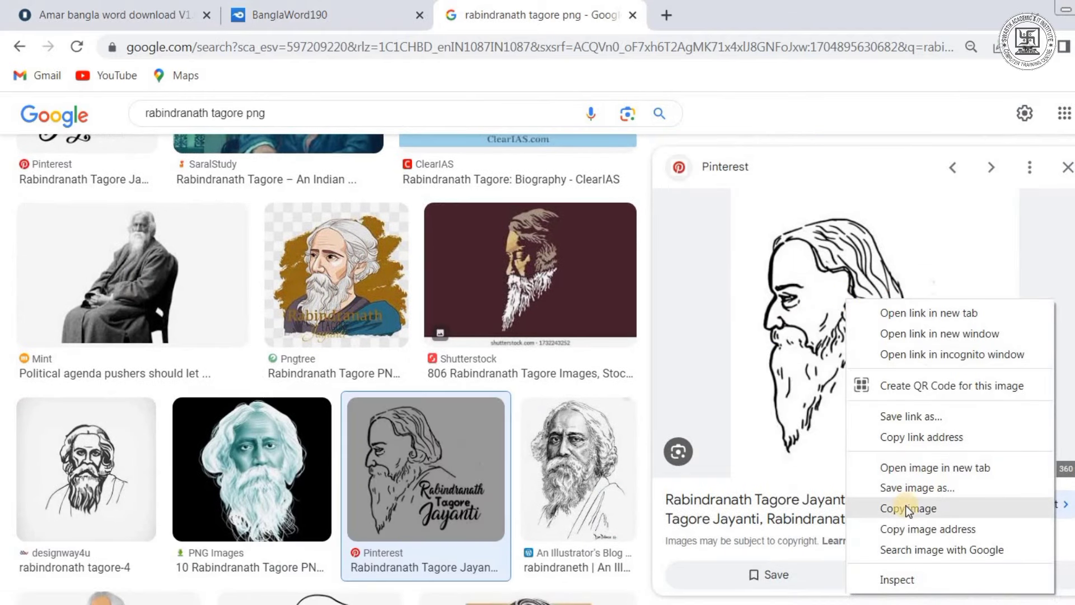
left_click(908, 487)
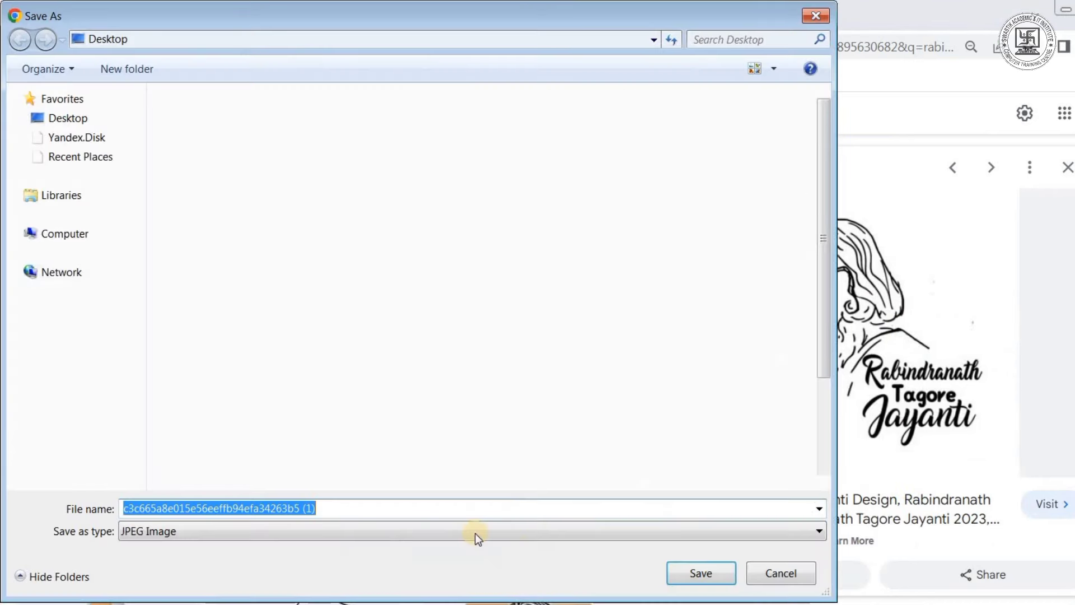
left_click(713, 573)
left_click(107, 597)
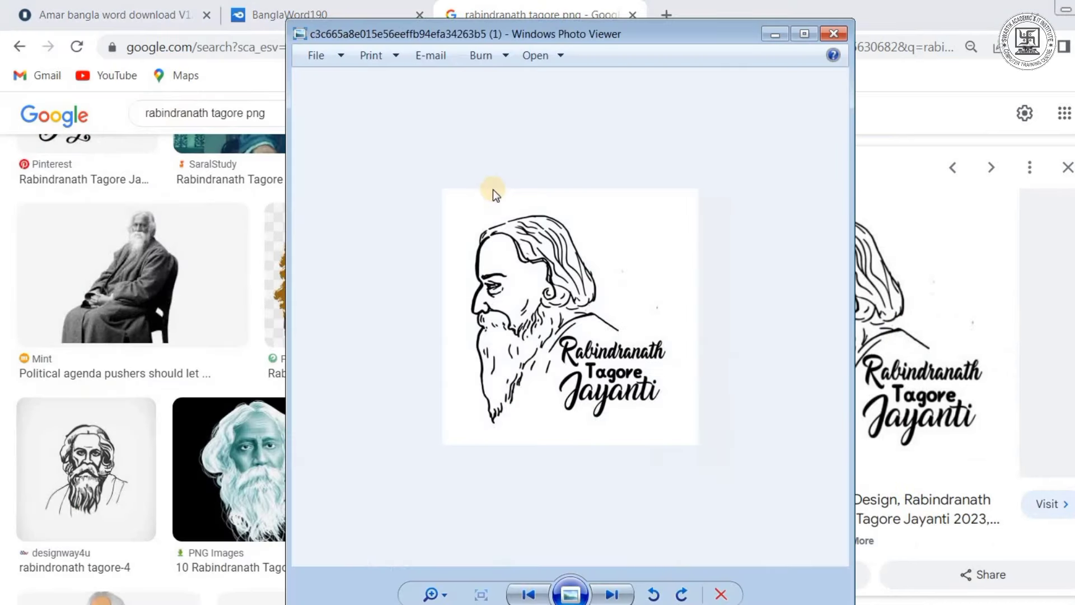
left_click(836, 34)
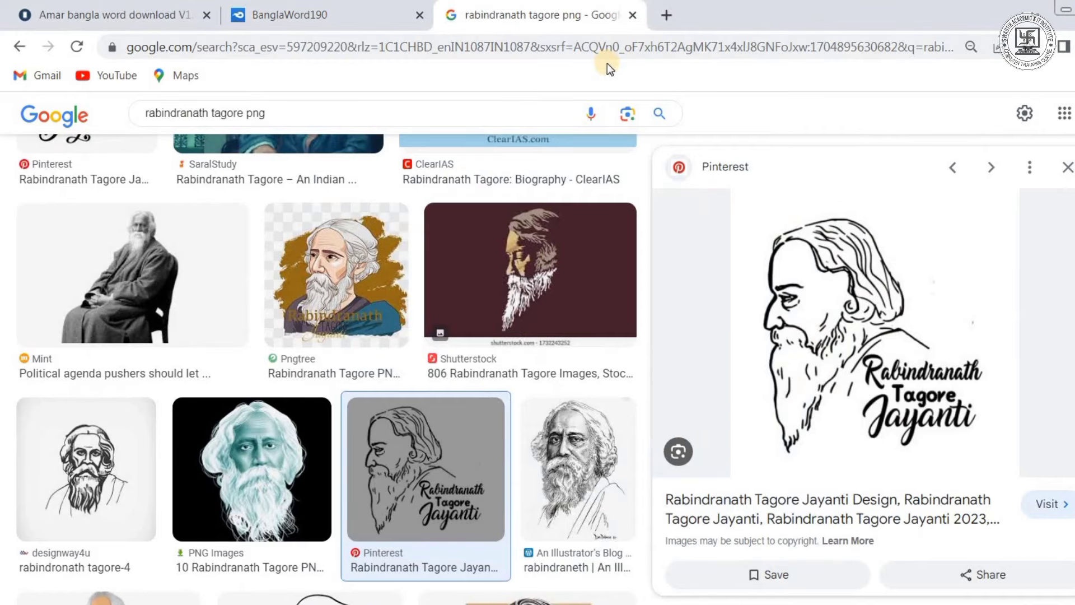
left_click(667, 12)
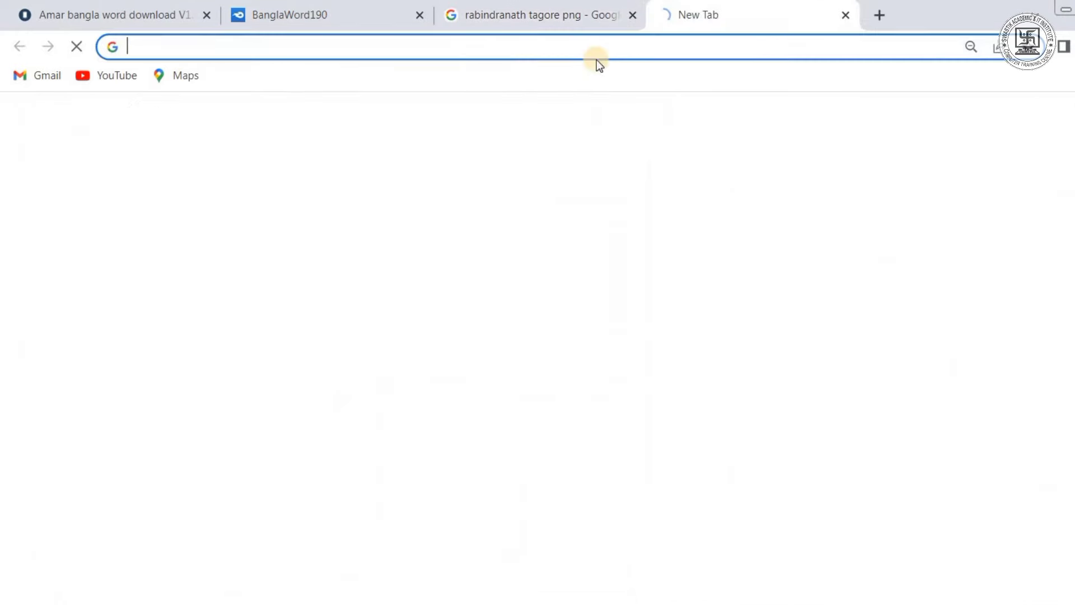
left_click(528, 14)
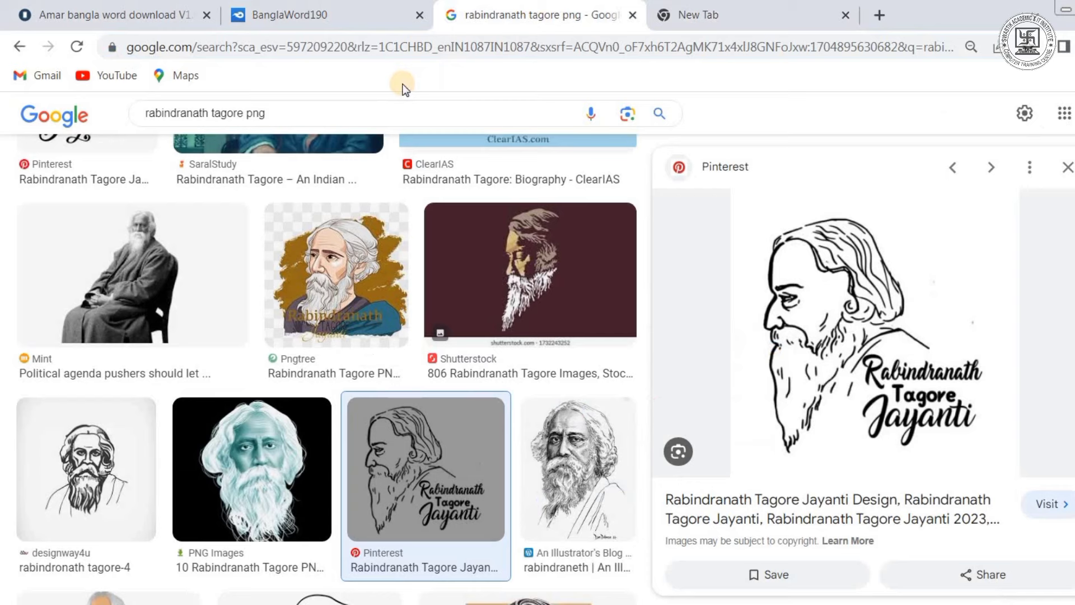
Step: Search images for 'veena vector png' and preview the black line-drawing veena
left_click(302, 112)
key("BackSpace")
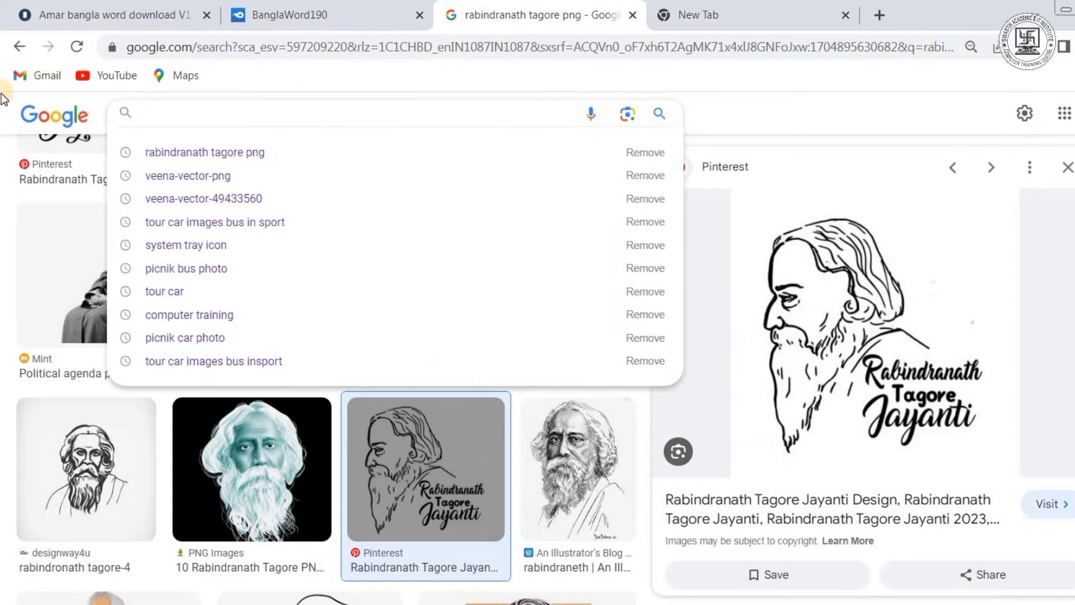
type("v")
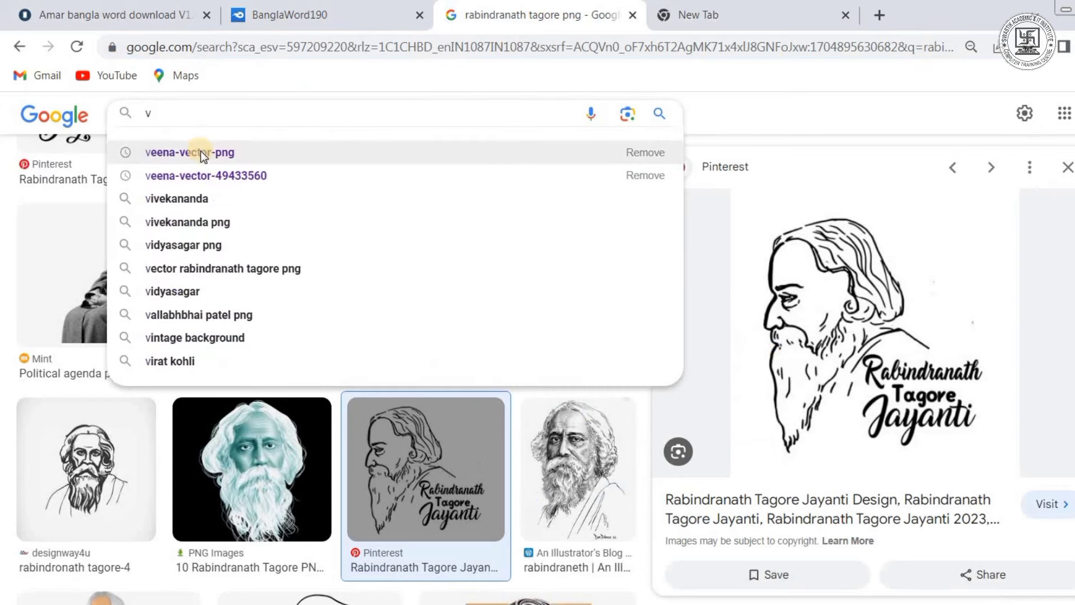
left_click(200, 151)
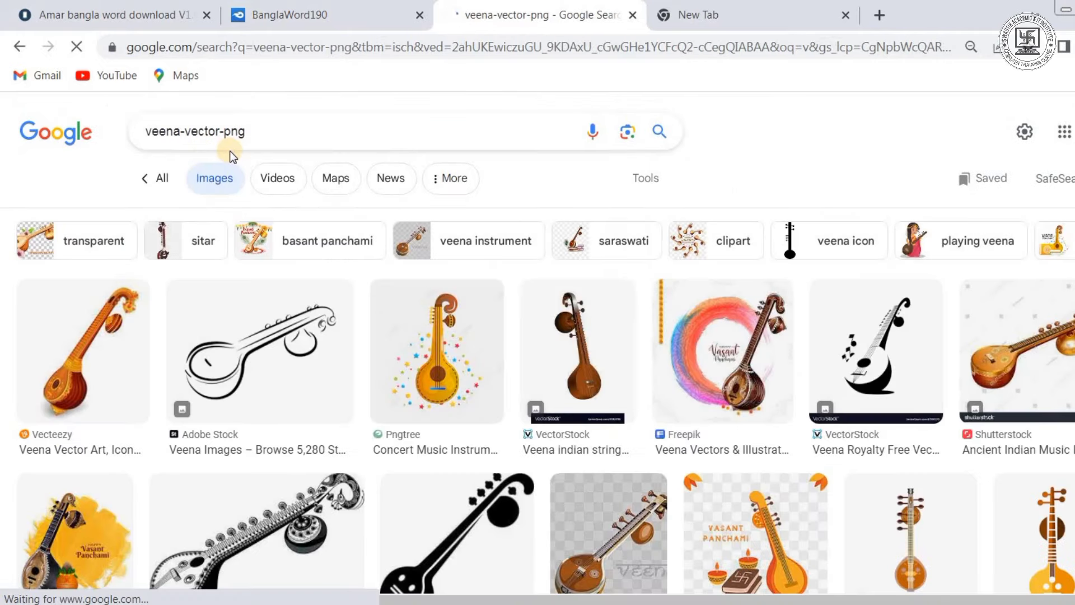
scroll(471, 398, "down", 4)
scroll(325, 355, "down", 5)
scroll(326, 356, "down", 4)
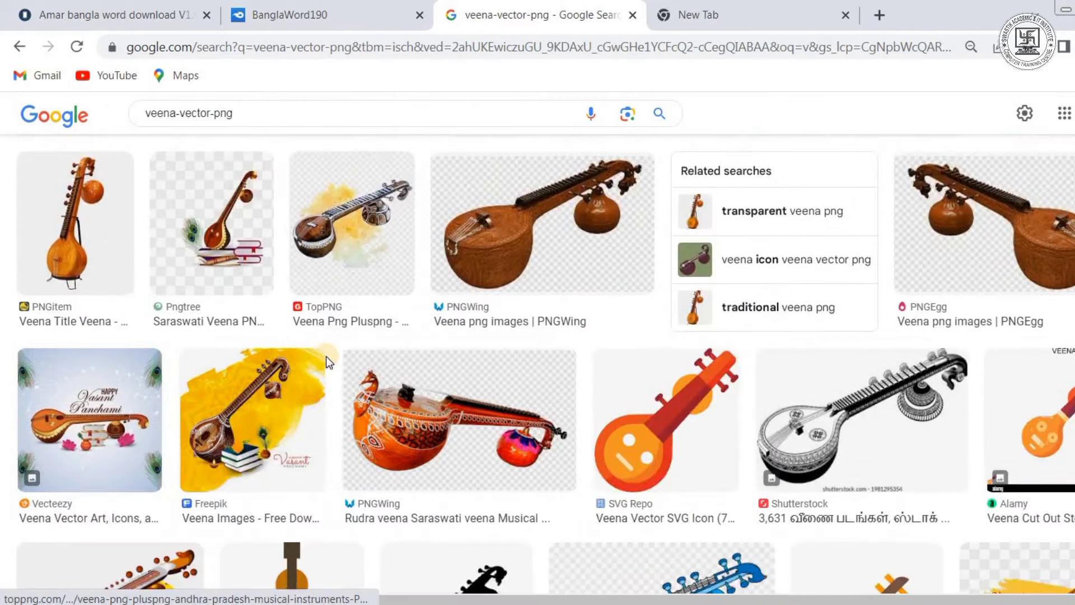
scroll(326, 352, "down", 1)
scroll(330, 359, "down", 5)
scroll(329, 358, "down", 5)
scroll(329, 356, "down", 3)
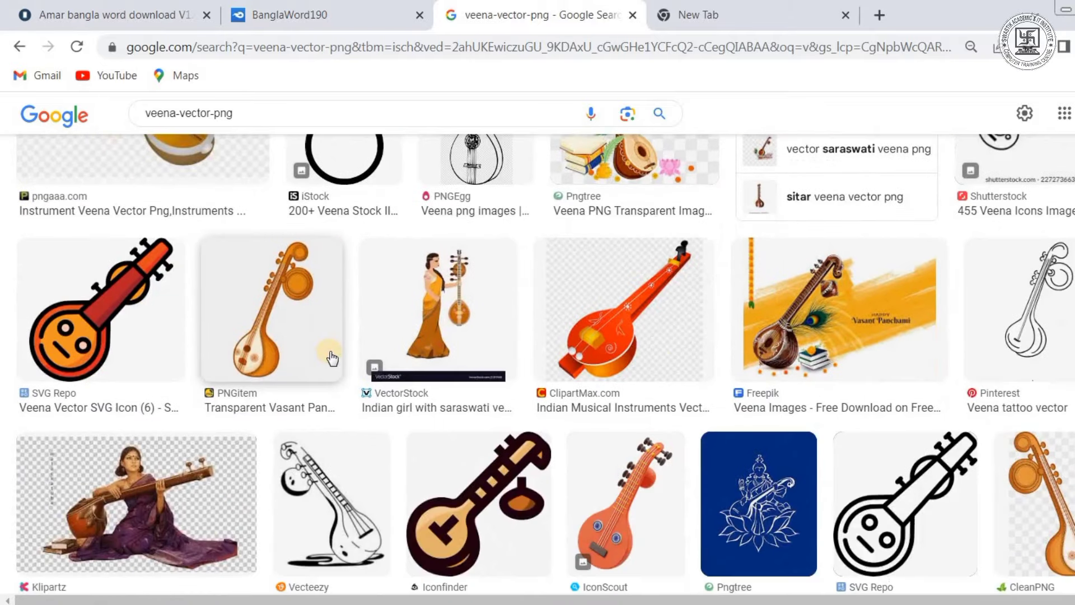
scroll(330, 350, "down", 3)
left_click(294, 235)
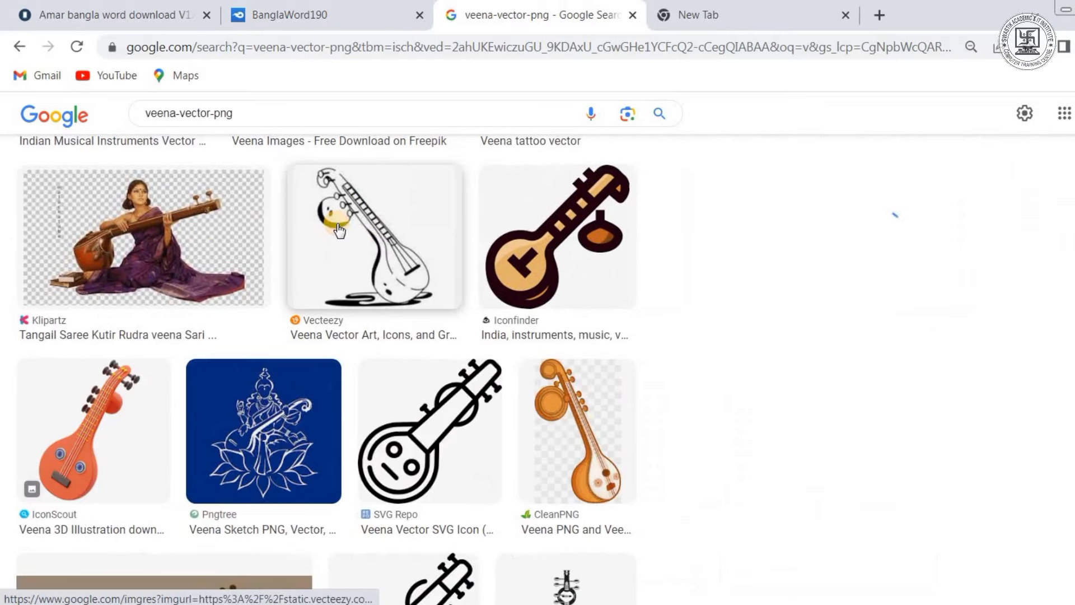
Step: Save the veena image as trendy-veena-concepts-vector and return to the Word cover
right_click(880, 275)
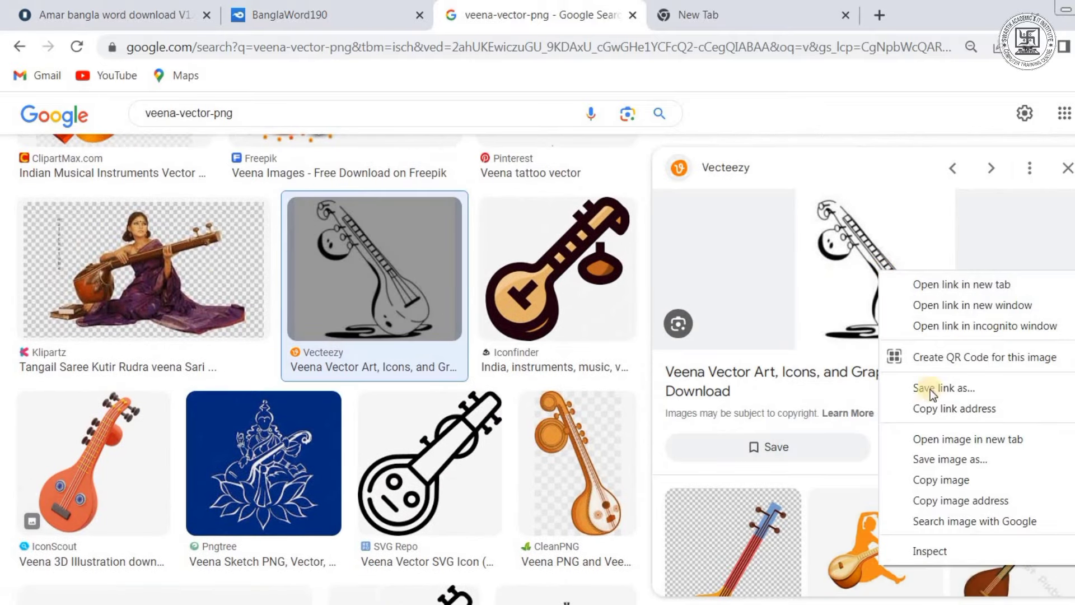
left_click(937, 460)
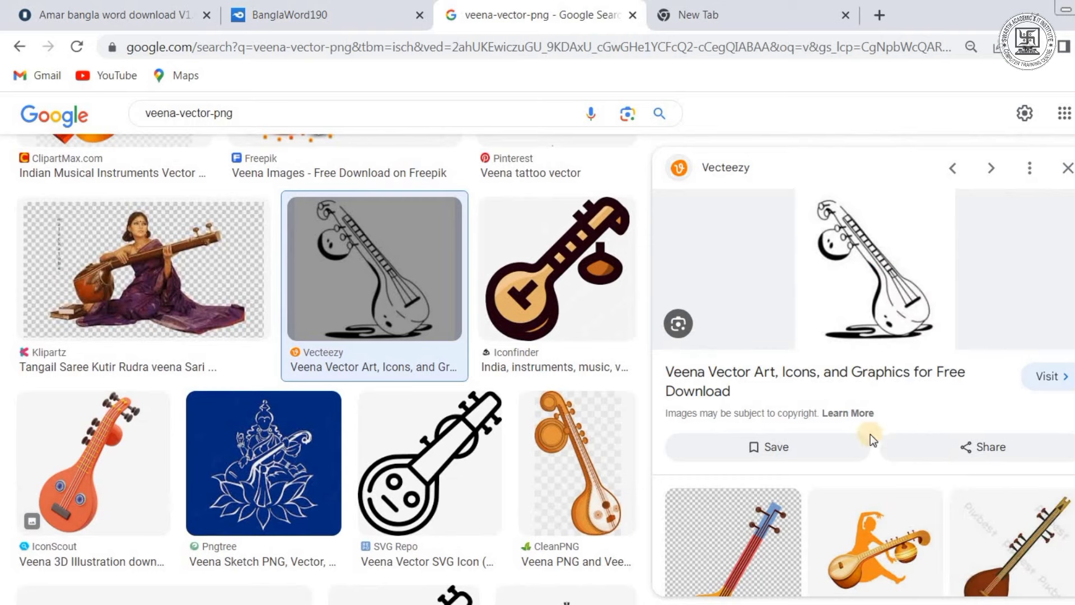
left_click(700, 574)
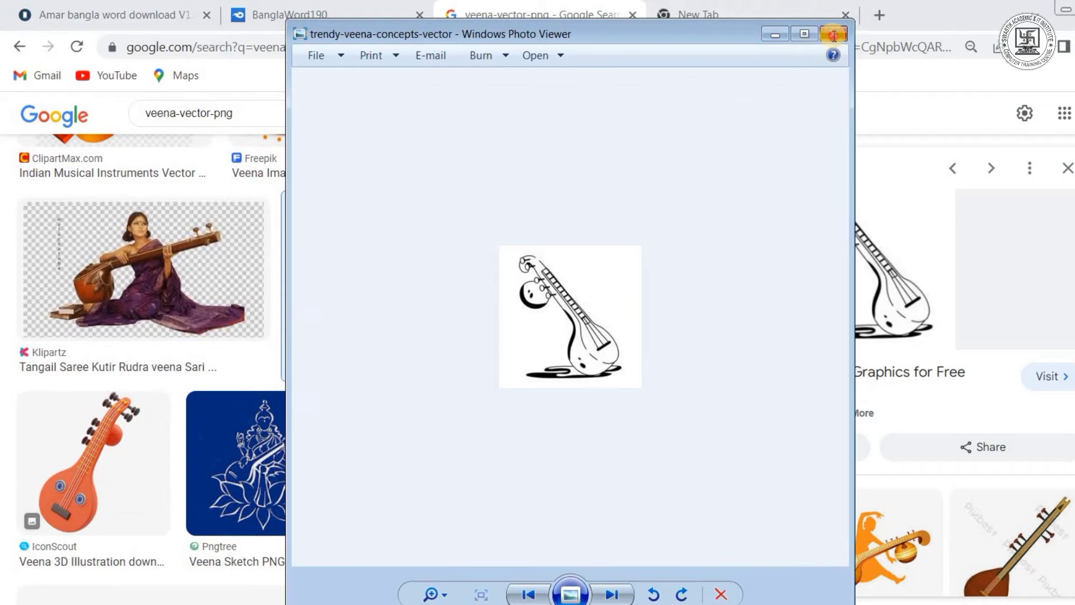
left_click(834, 34)
key("alt+Tab")
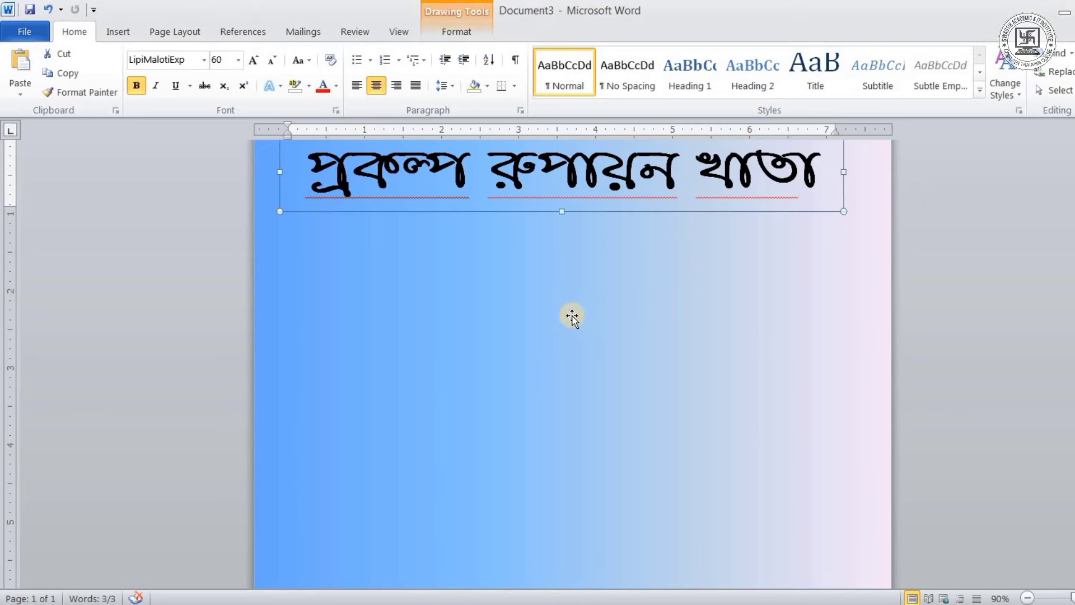
Step: Insert the Tagore Jayanti drawing from Desktop > New folder, then delete it and return to Chrome
left_click(106, 30)
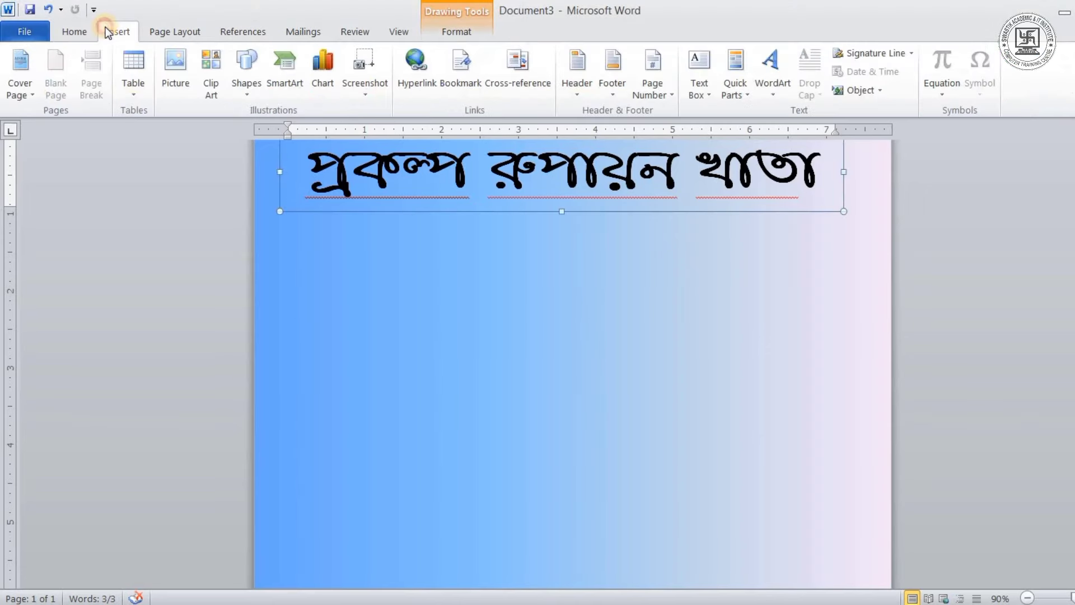
left_click(182, 61)
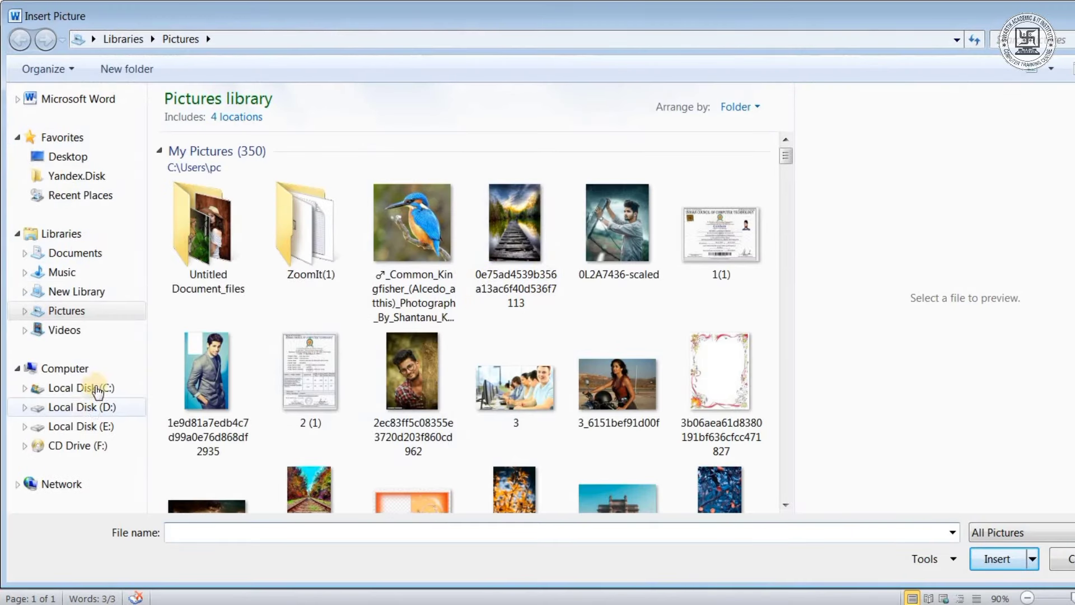
left_click(74, 156)
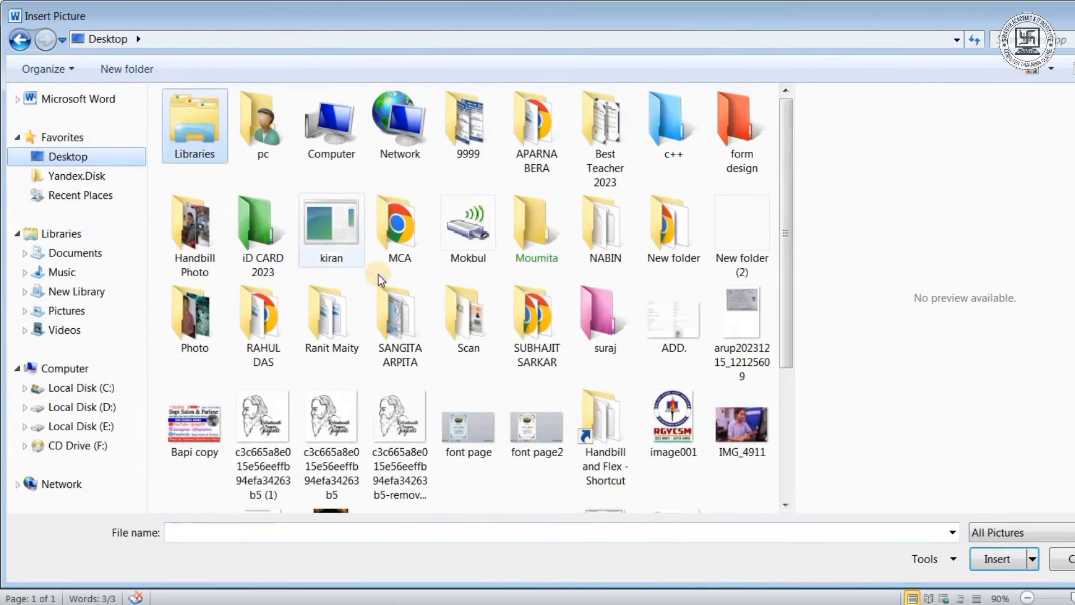
left_click(595, 234)
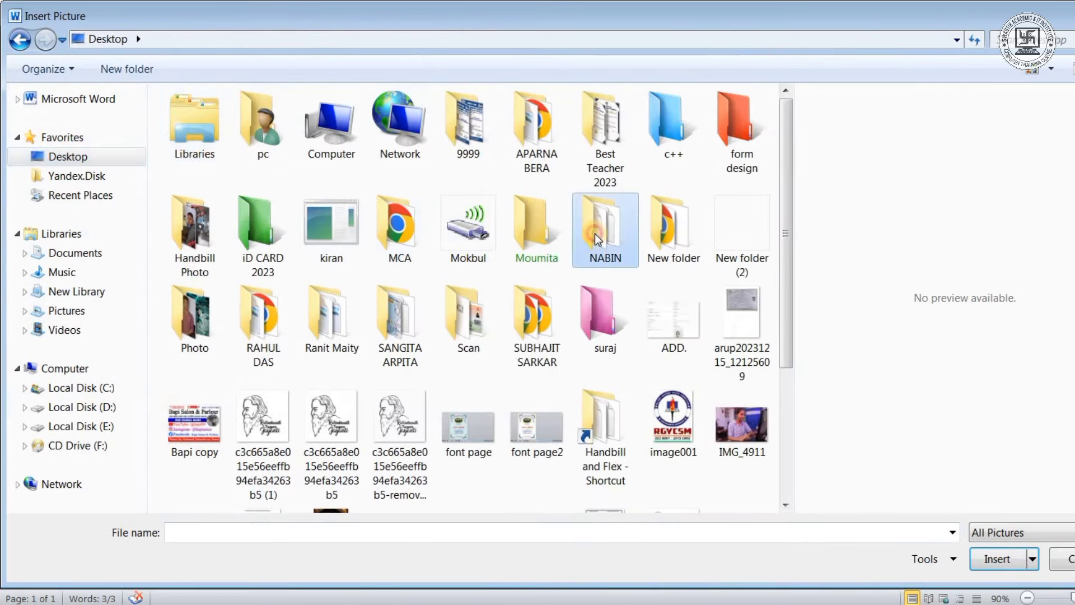
double_click(667, 231)
left_click(311, 143)
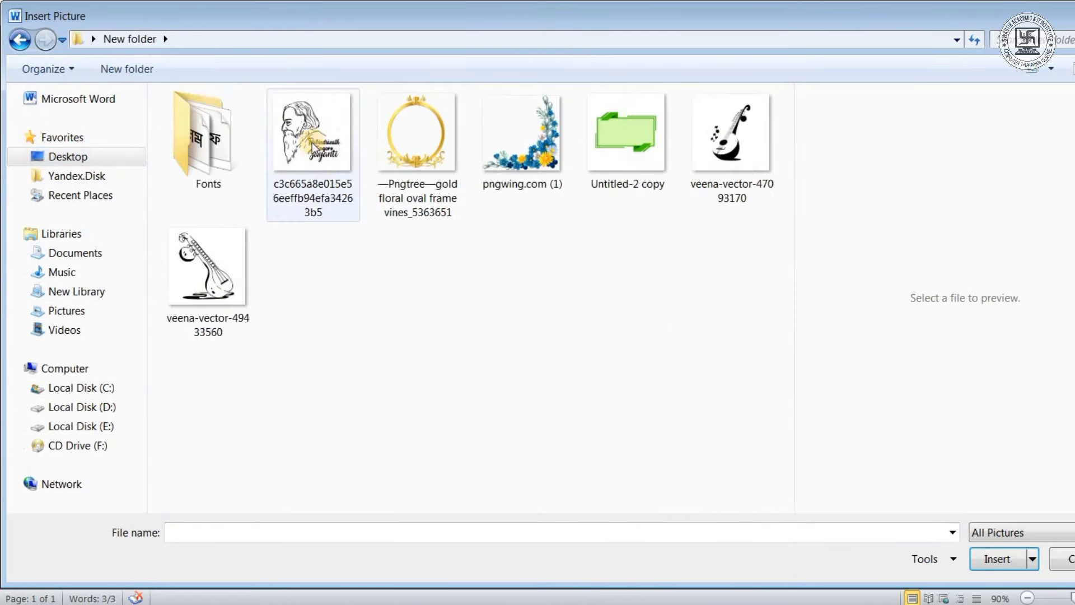
left_click(997, 559)
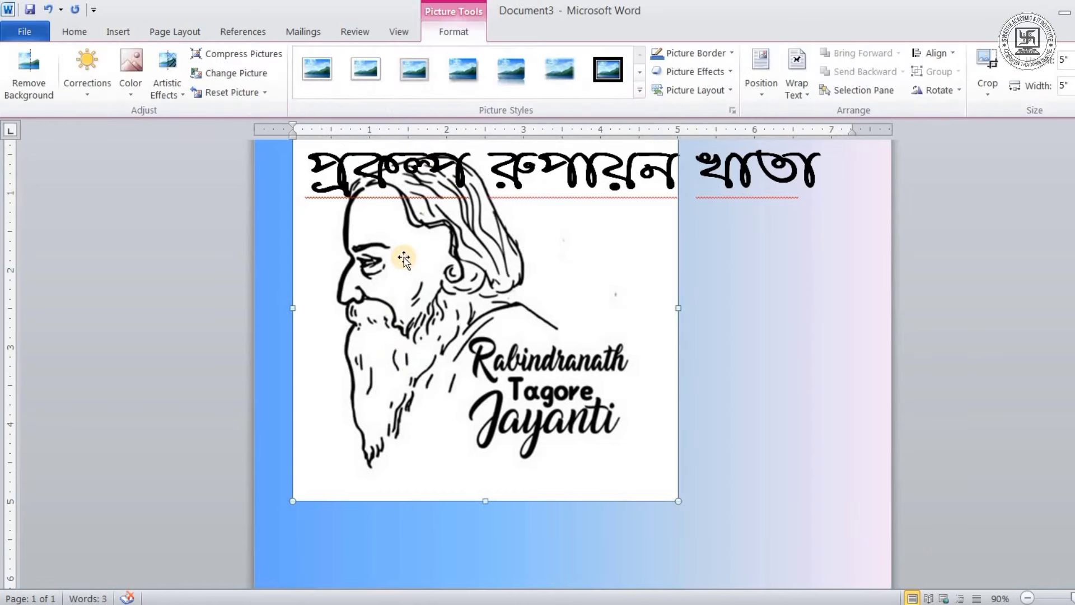
key("Delete")
left_click(291, 586)
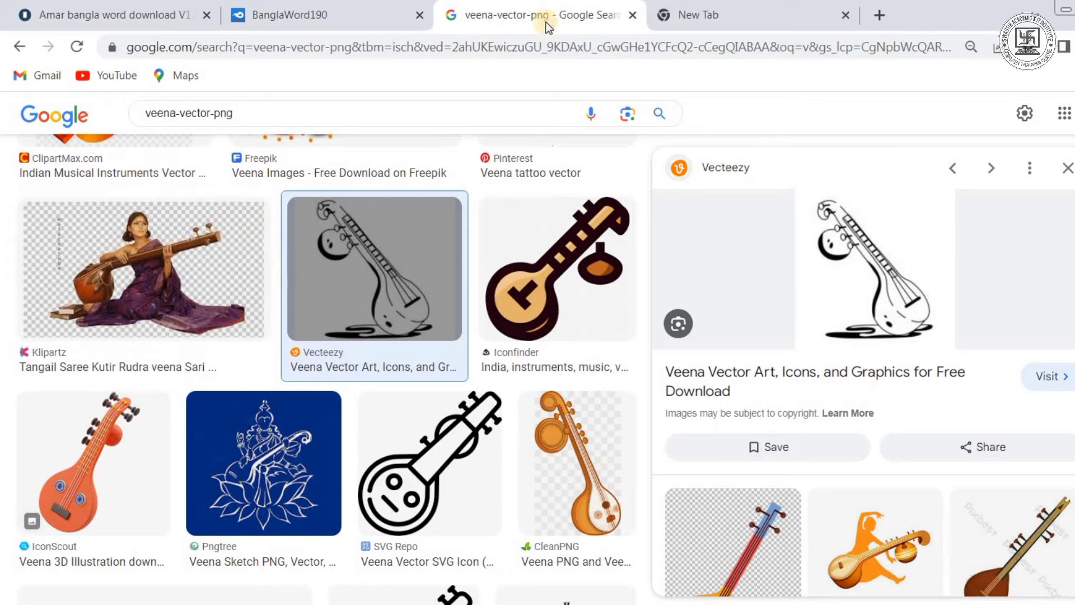
Step: Search Google for 'background remover' in the new tab and open the remove.bg site
left_click(757, 18)
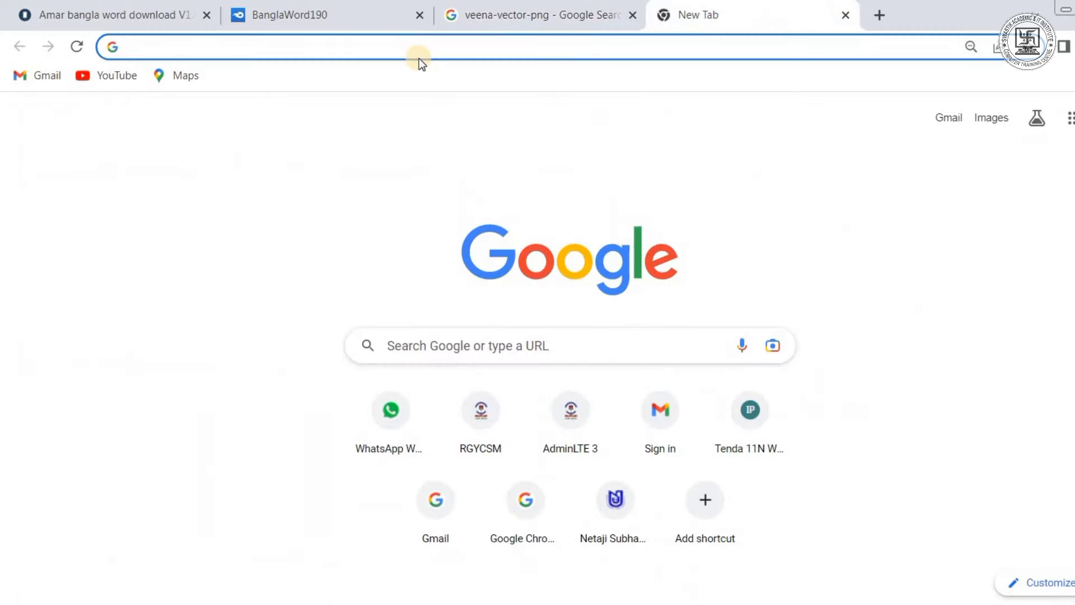
type("ba")
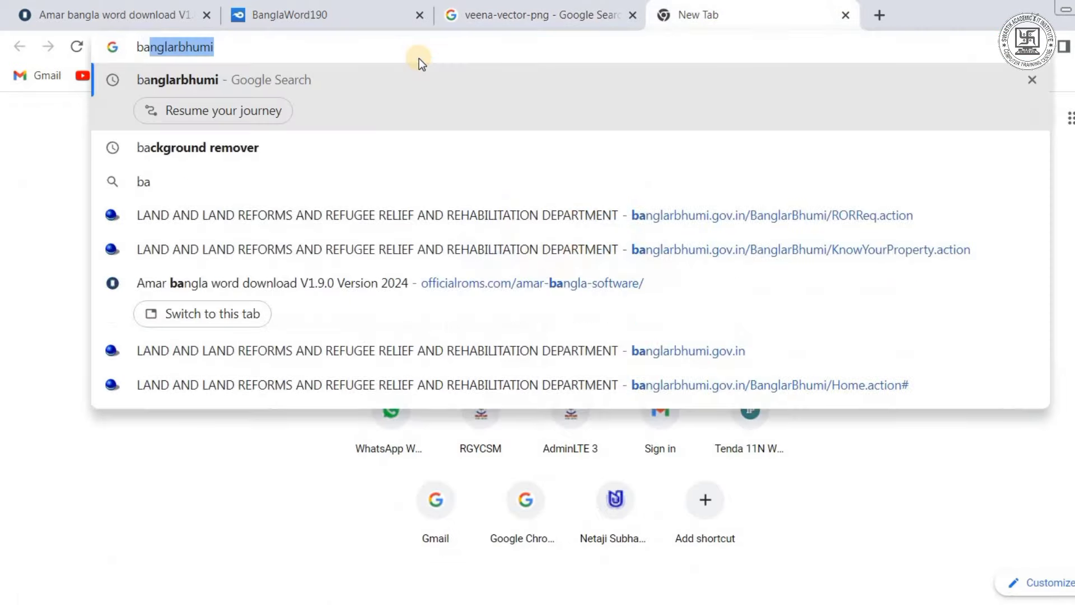
type("c")
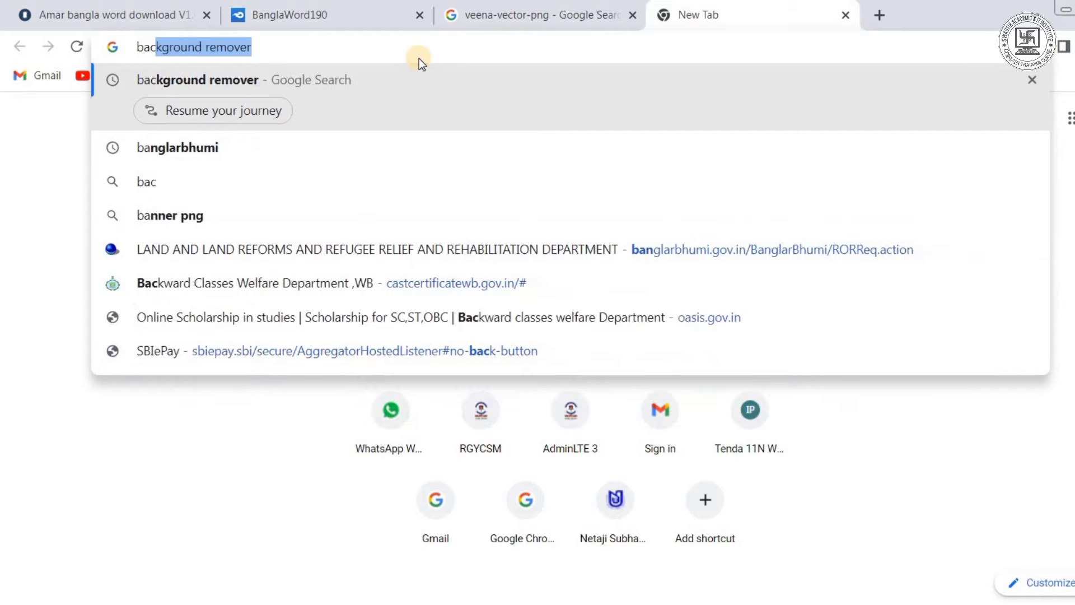
type("k")
left_click(396, 85)
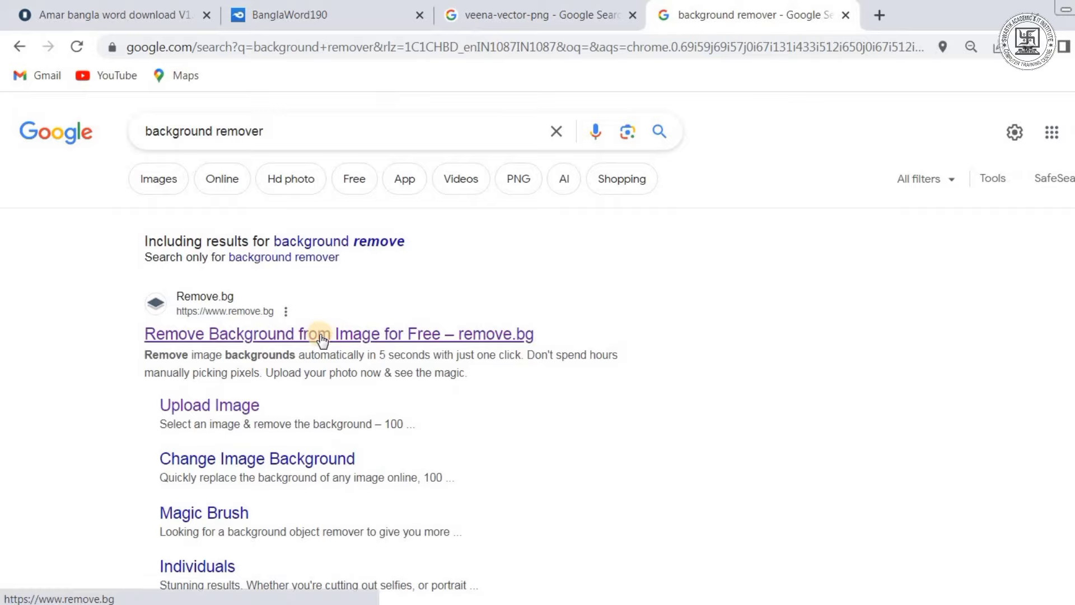
left_click(322, 339)
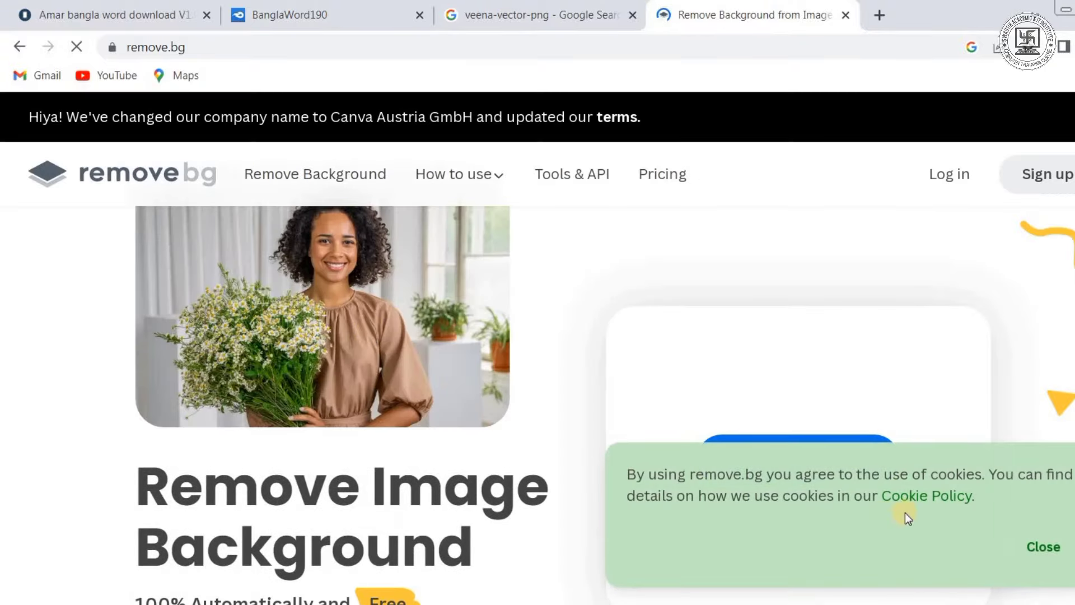
Step: Upload the Rabindranath Tagore Jayanti sketch from Desktop > New folder to remove.bg
left_click(1044, 546)
scroll(802, 377, "down", 3)
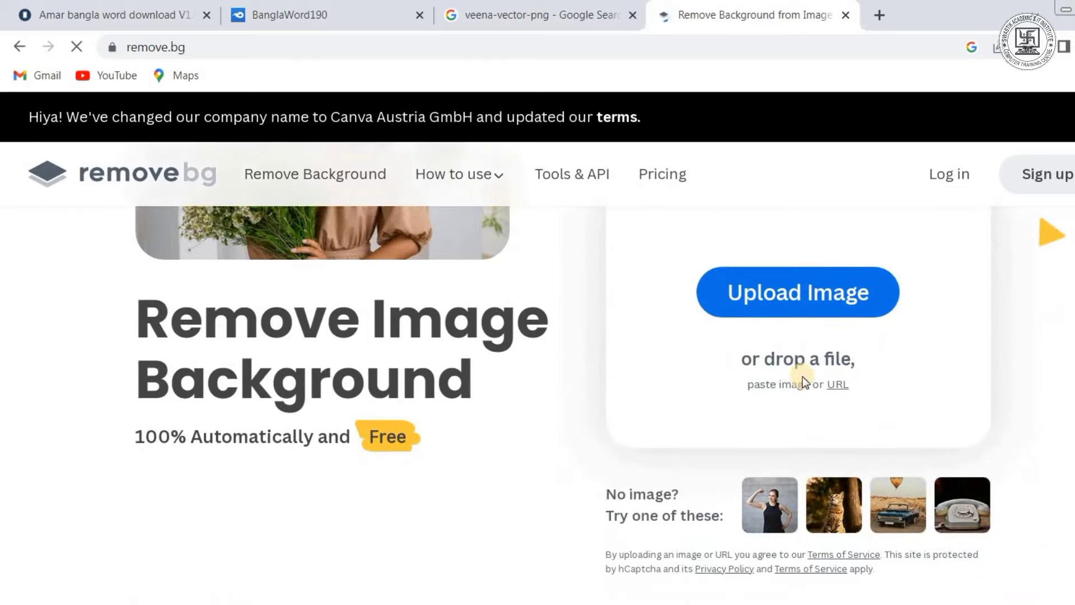
left_click(795, 287)
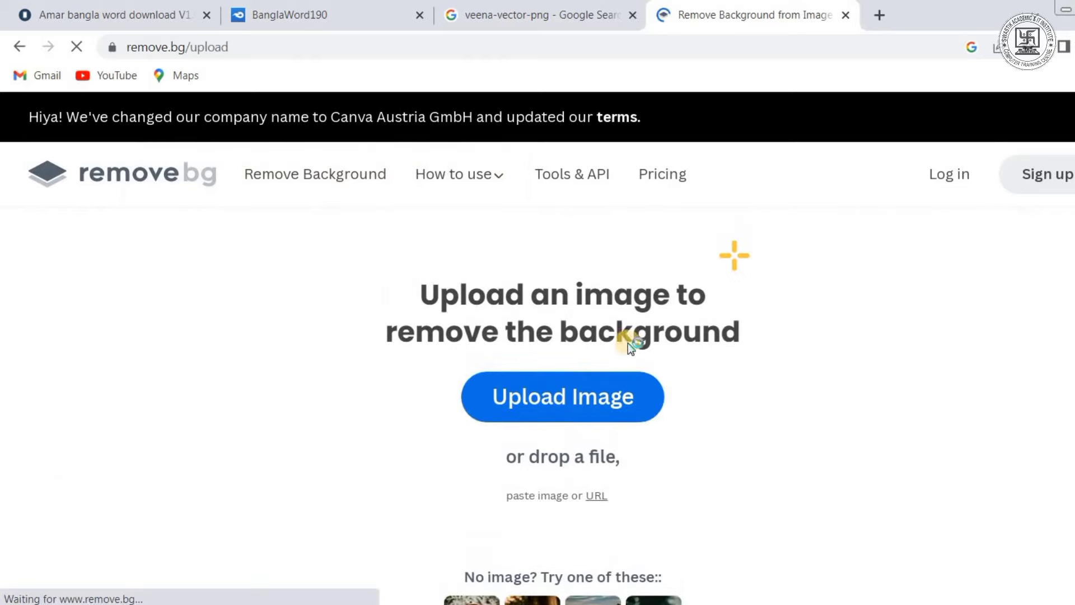
left_click(546, 399)
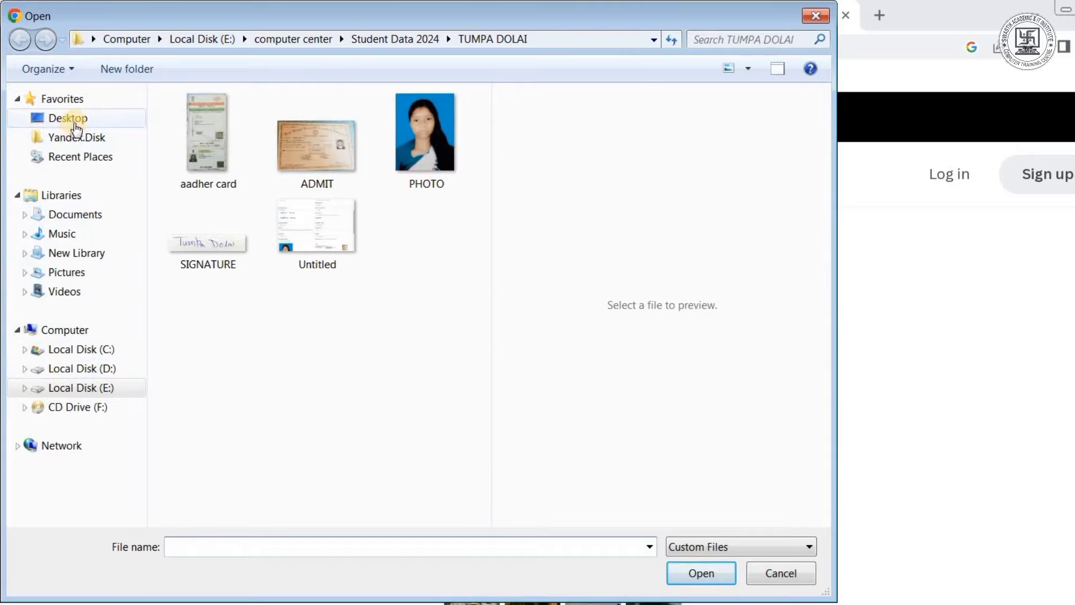
left_click(70, 117)
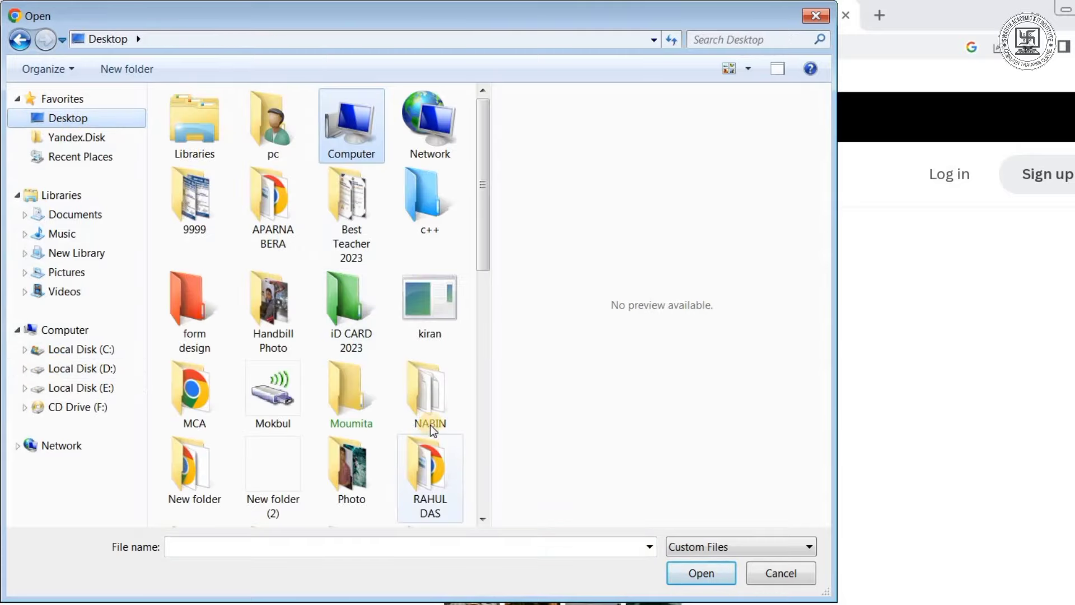
scroll(427, 401, "down", 5)
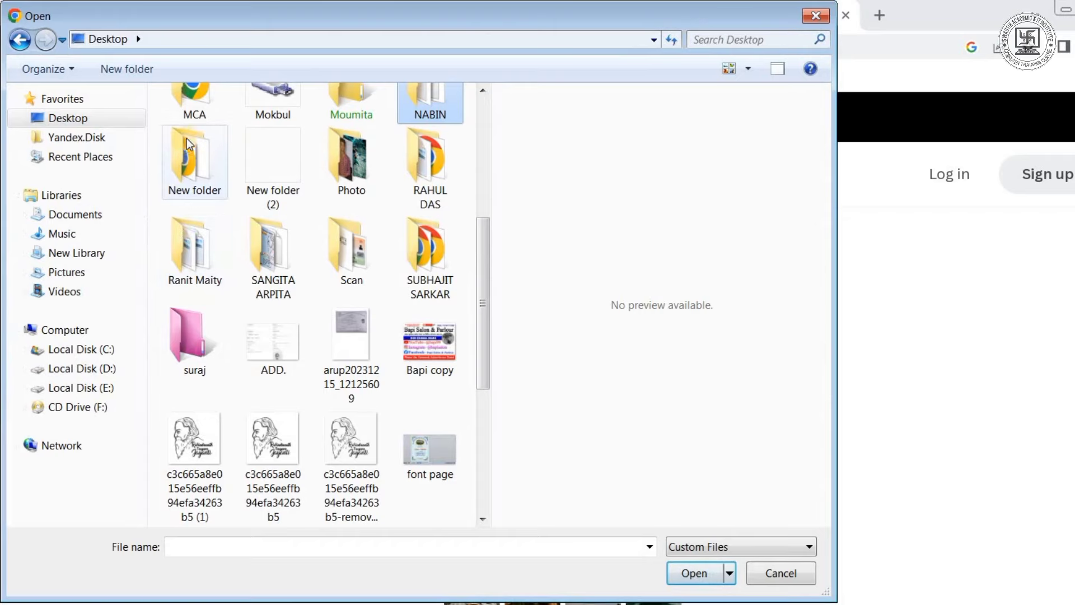
left_click(186, 161)
double_click(187, 161)
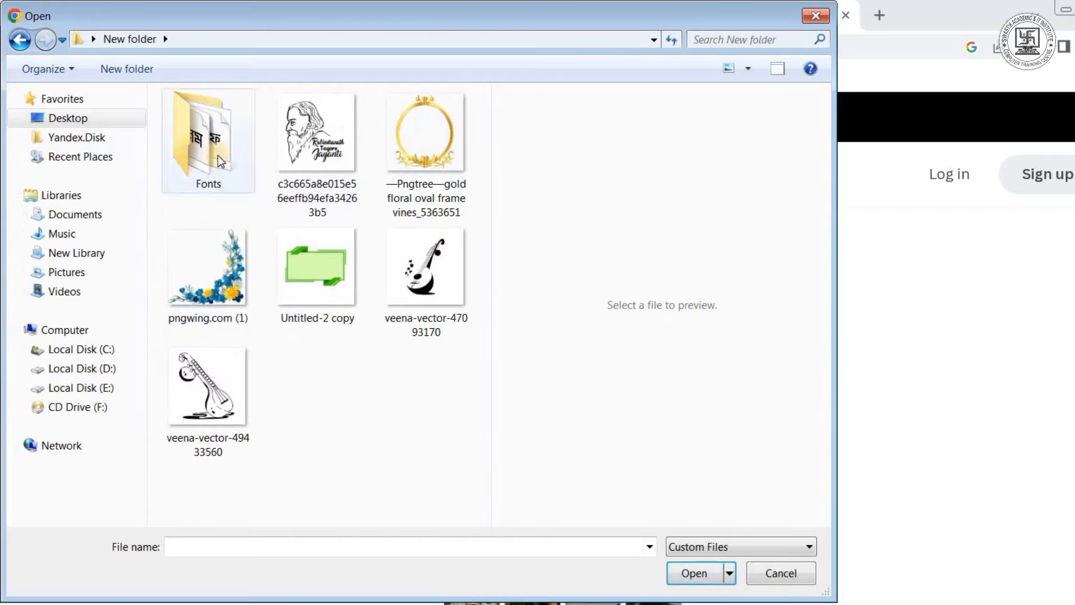
left_click(317, 144)
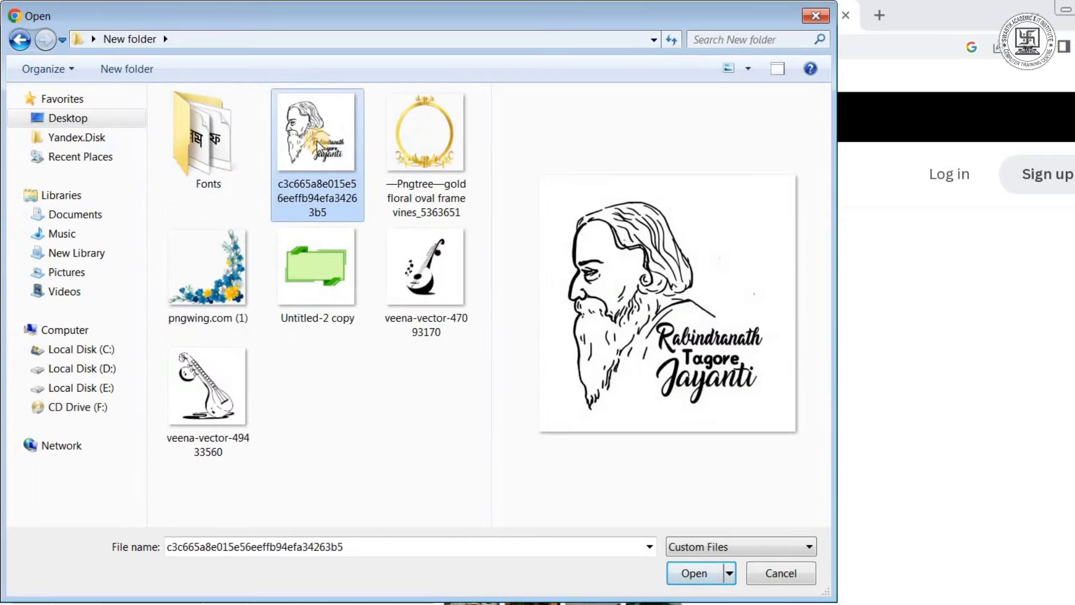
left_click(690, 575)
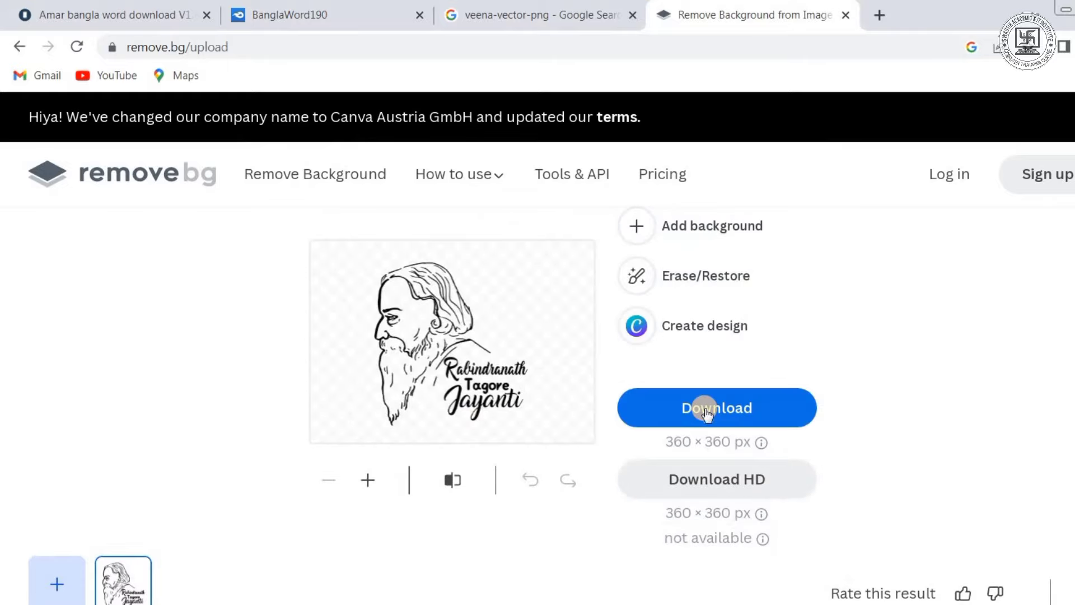
Step: Download the background-free Tagore image and check it in the image viewer
left_click(707, 414)
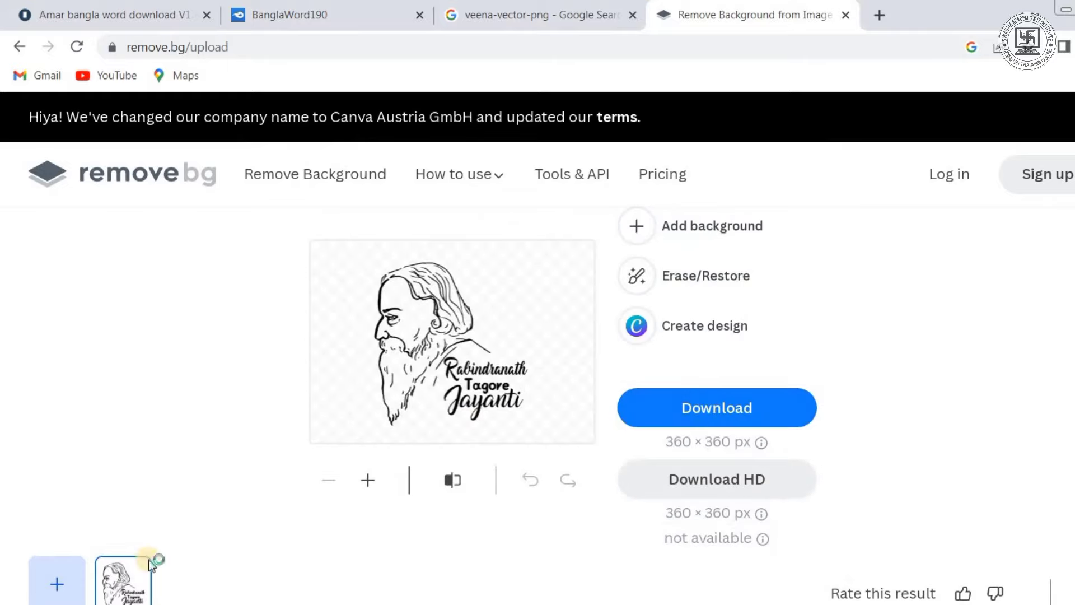
left_click(59, 588)
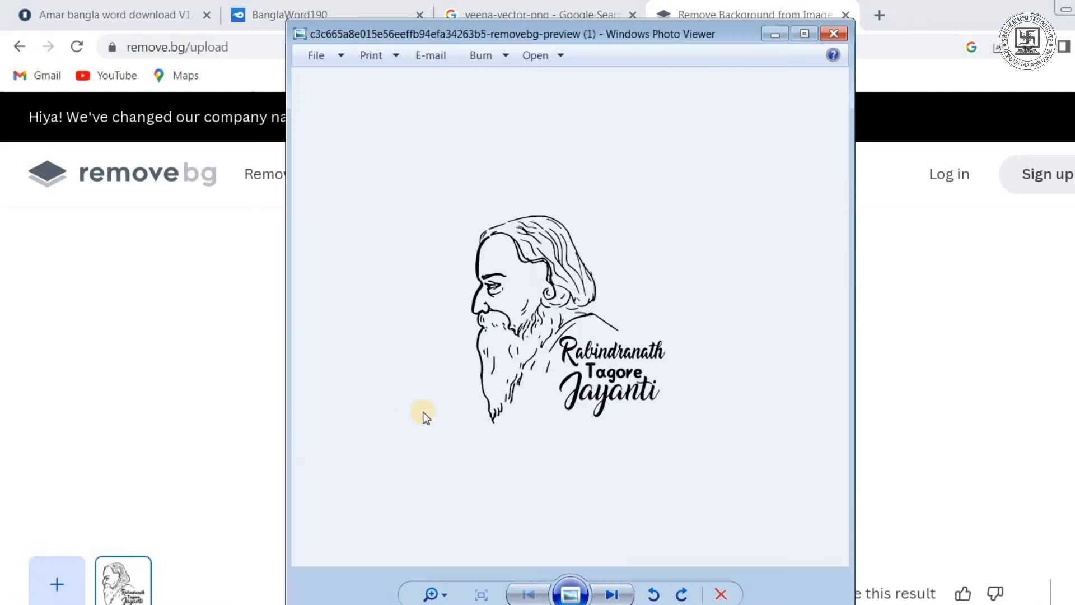
left_click(832, 34)
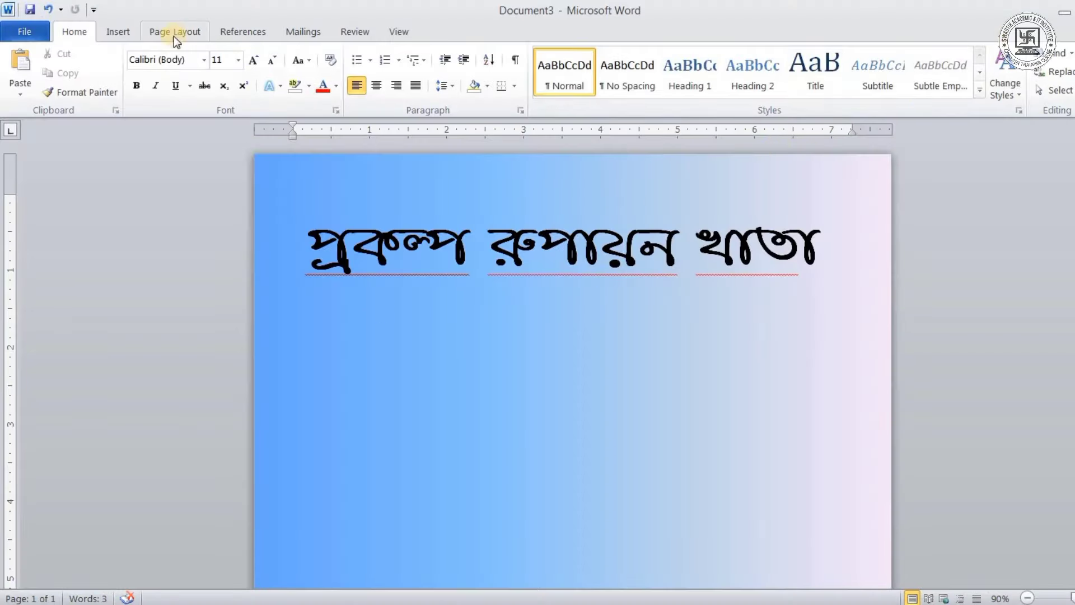
Step: Insert the third Tagore sketch file from the Desktop onto the blue cover page
left_click(118, 32)
left_click(168, 73)
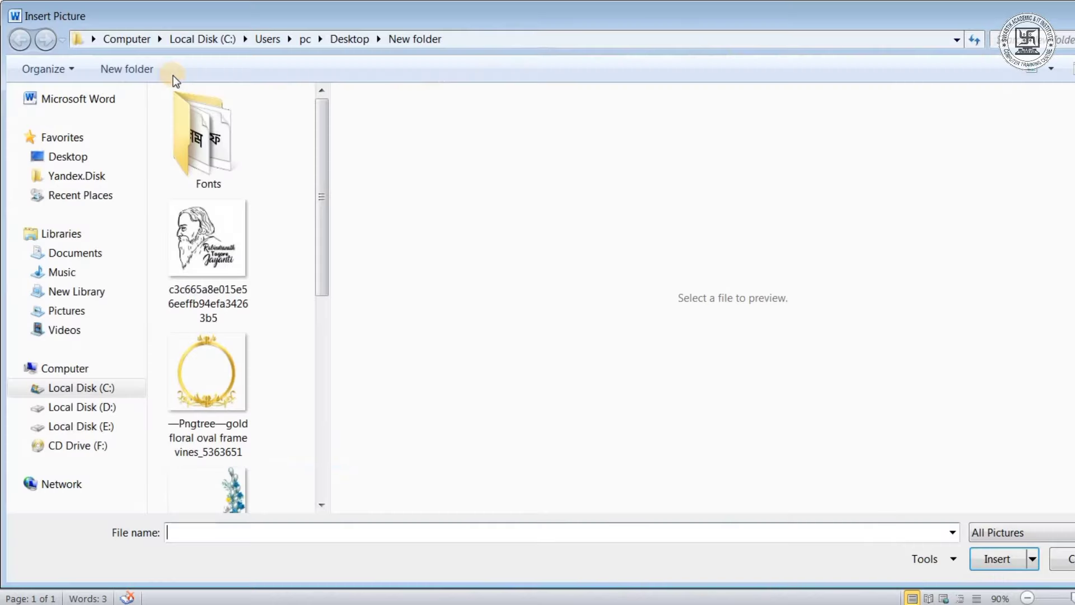
left_click_drag(320, 197, 307, 300)
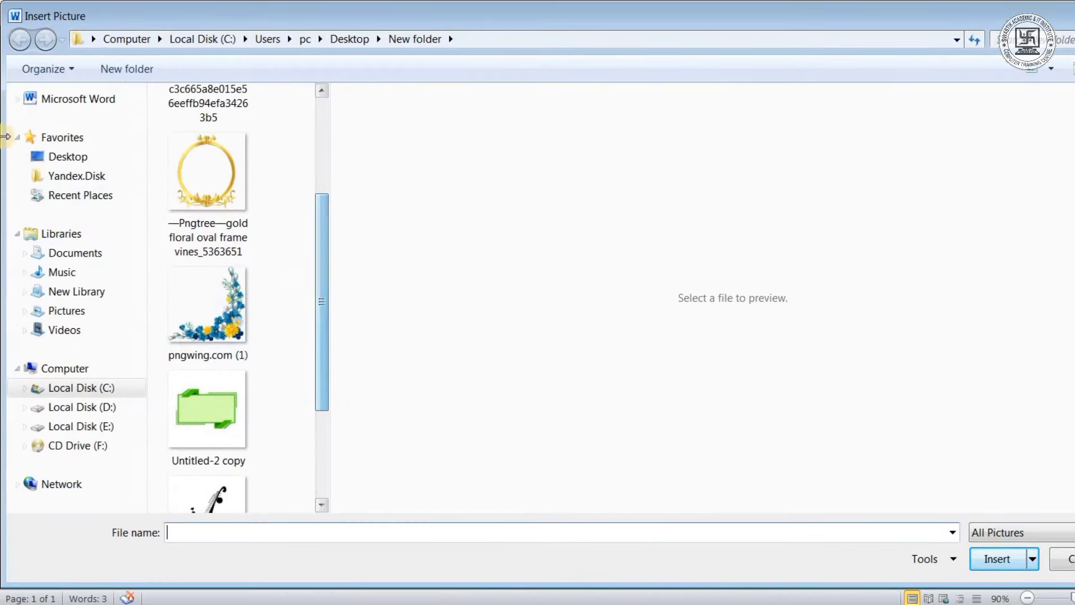
left_click(68, 156)
left_click_drag(314, 142, 307, 351)
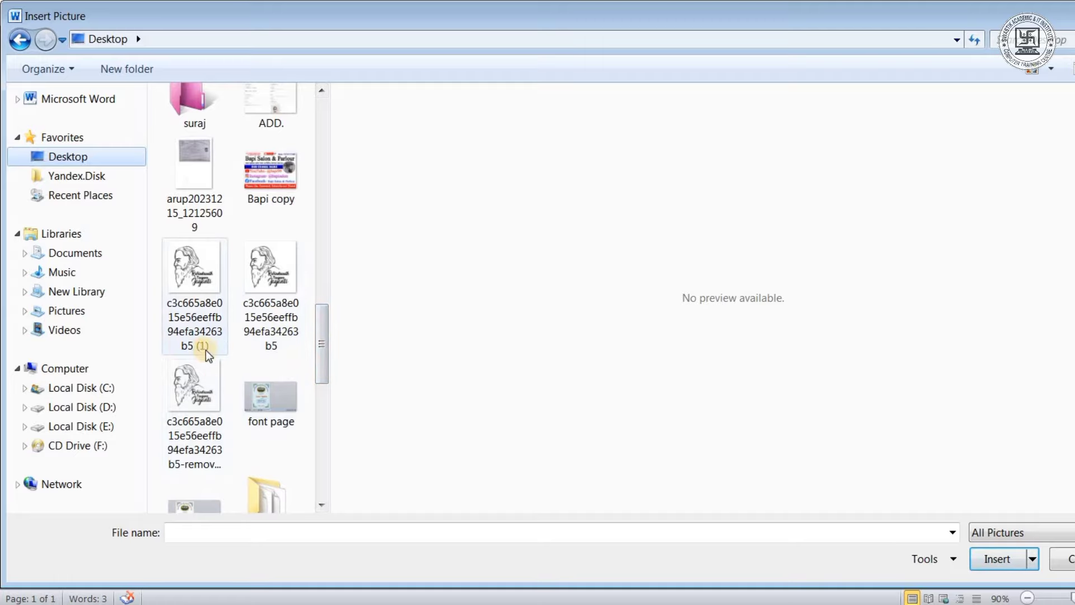
left_click(195, 381)
left_click(991, 558)
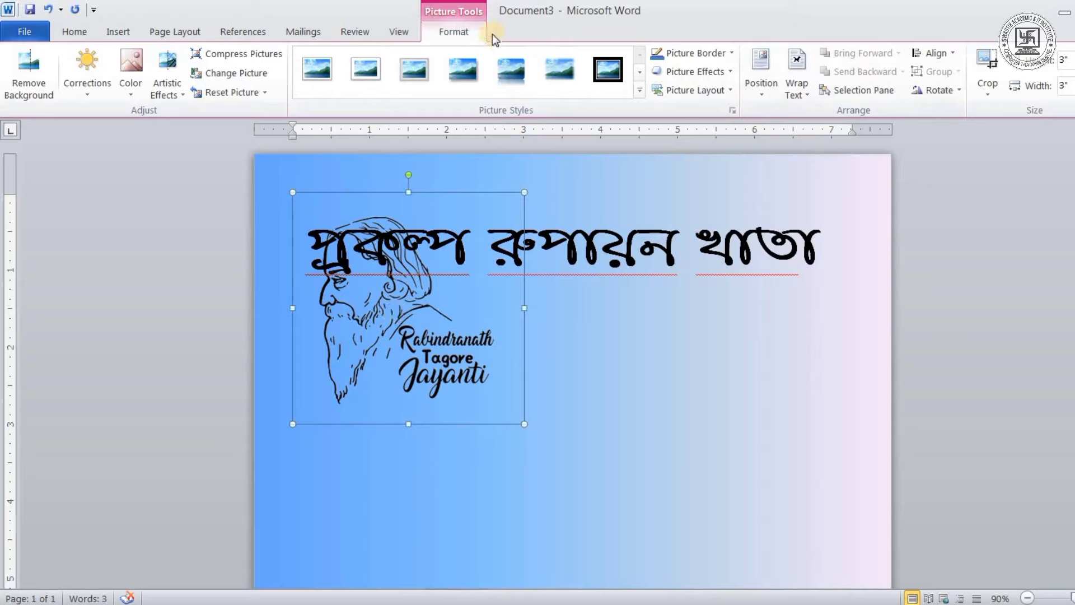
Step: Set the Tagore sketch to In Front of Text, move it right and enlarge it to about 5.41" wide
left_click(794, 90)
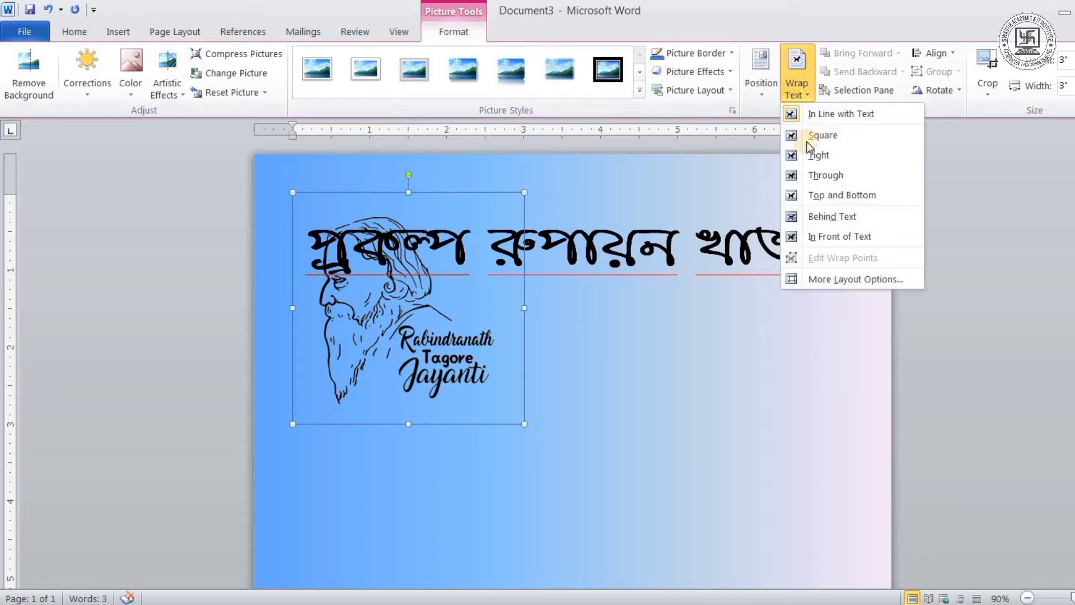
left_click(830, 236)
left_click_drag(391, 312, 824, 372)
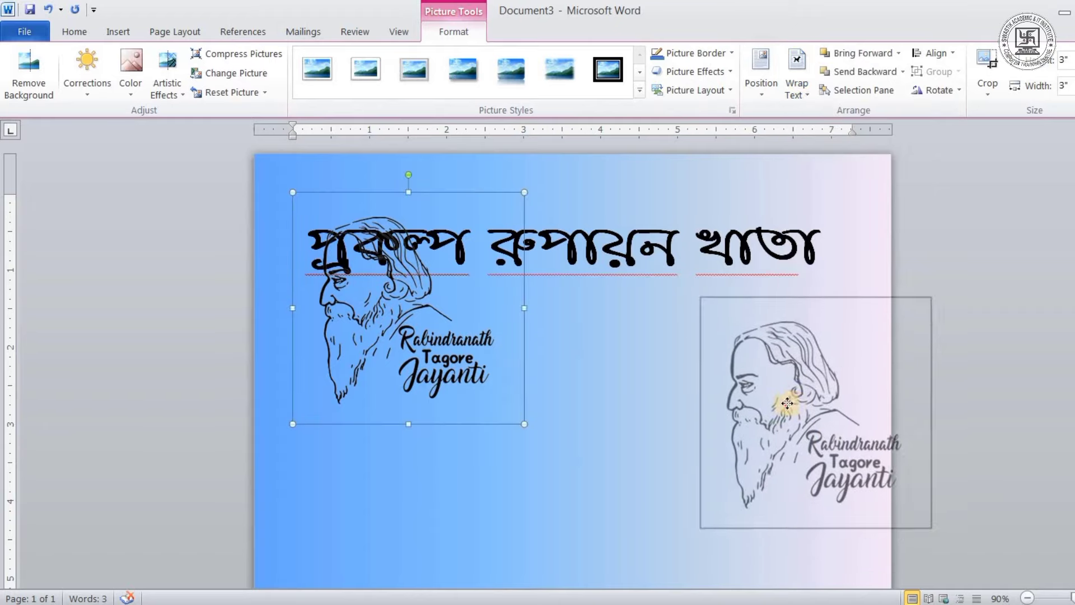
scroll(749, 361, "down", 5)
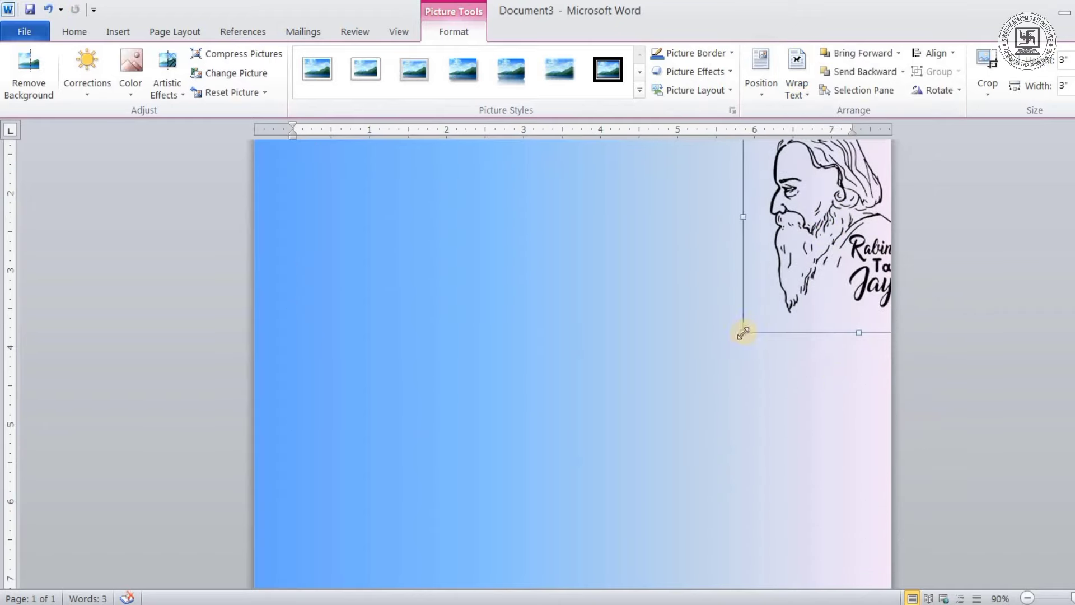
left_click_drag(743, 333, 648, 511)
mouse_move(684, 348)
left_mouse_down()
mouse_move(789, 333)
mouse_move(764, 347)
left_mouse_up()
scroll(764, 347, "down", 3)
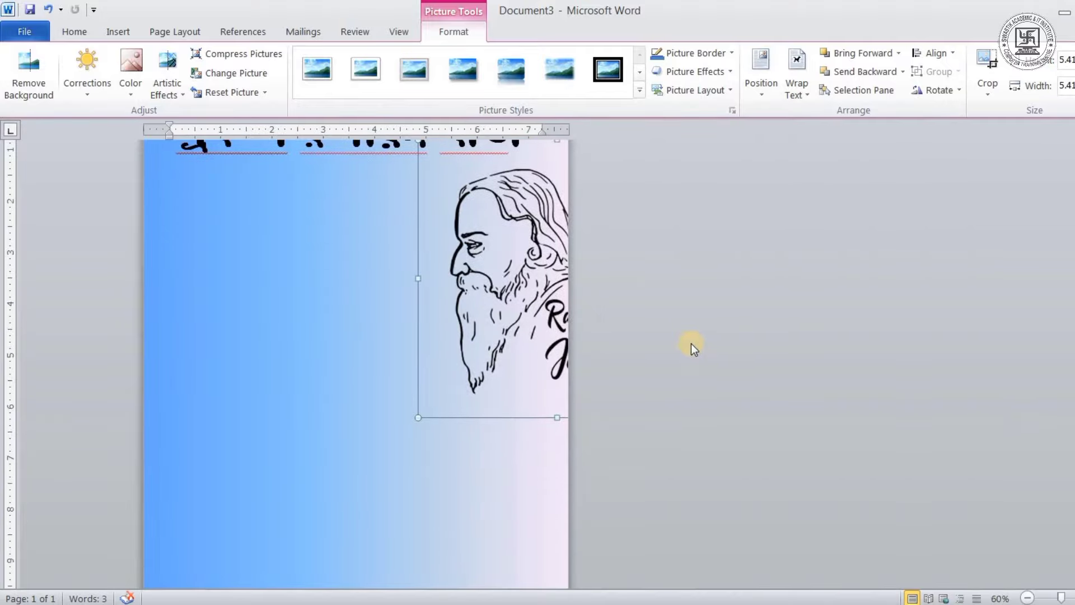
scroll(691, 344, "down", 3)
left_click(498, 367)
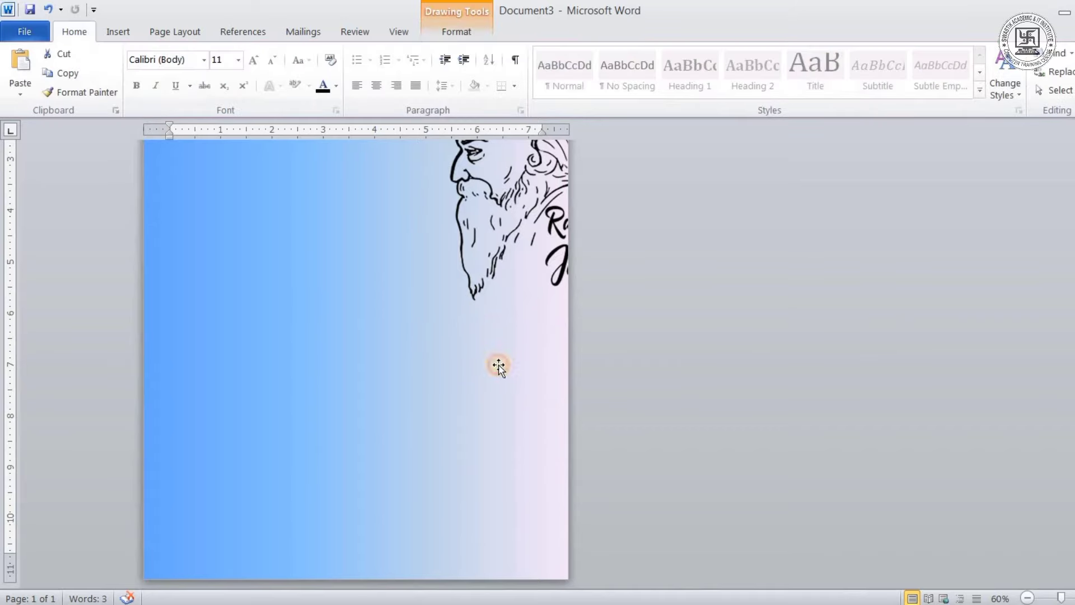
scroll(468, 376, "up", 3)
scroll(466, 376, "down", 3)
Step: Insert the picture veena-vector-49433560-removebg-preview (3) into the cover
left_click(114, 31)
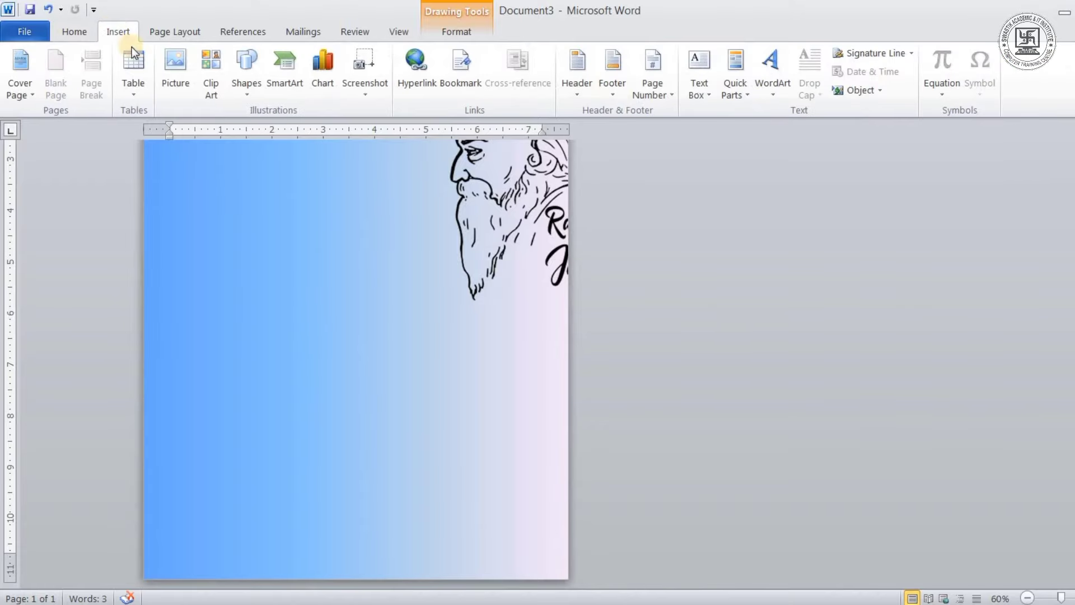
left_click(173, 70)
left_click(961, 393)
scroll(961, 394, "down", 3)
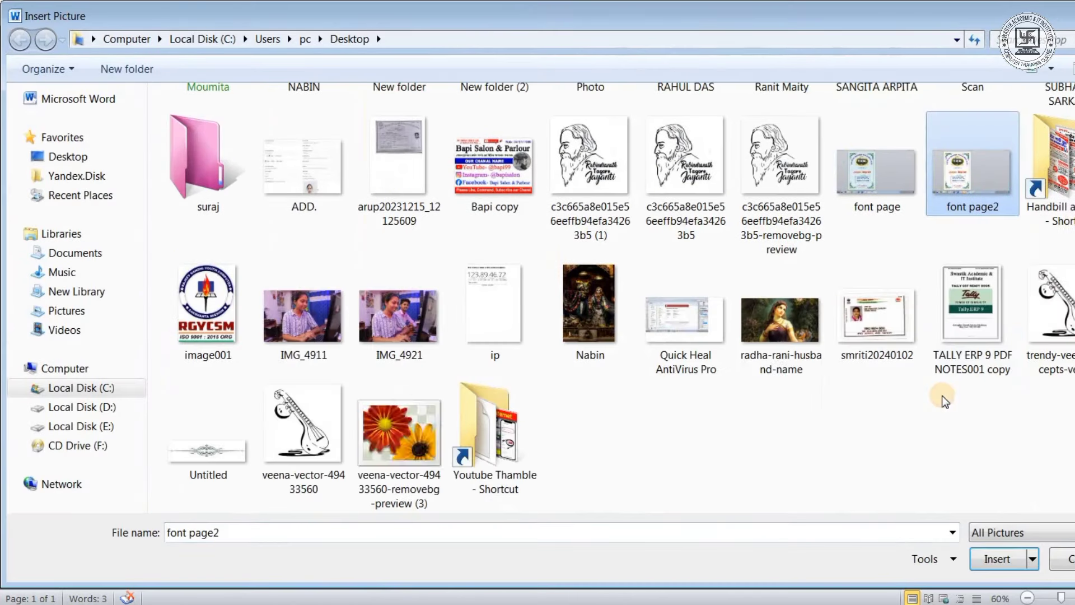
left_click(401, 446)
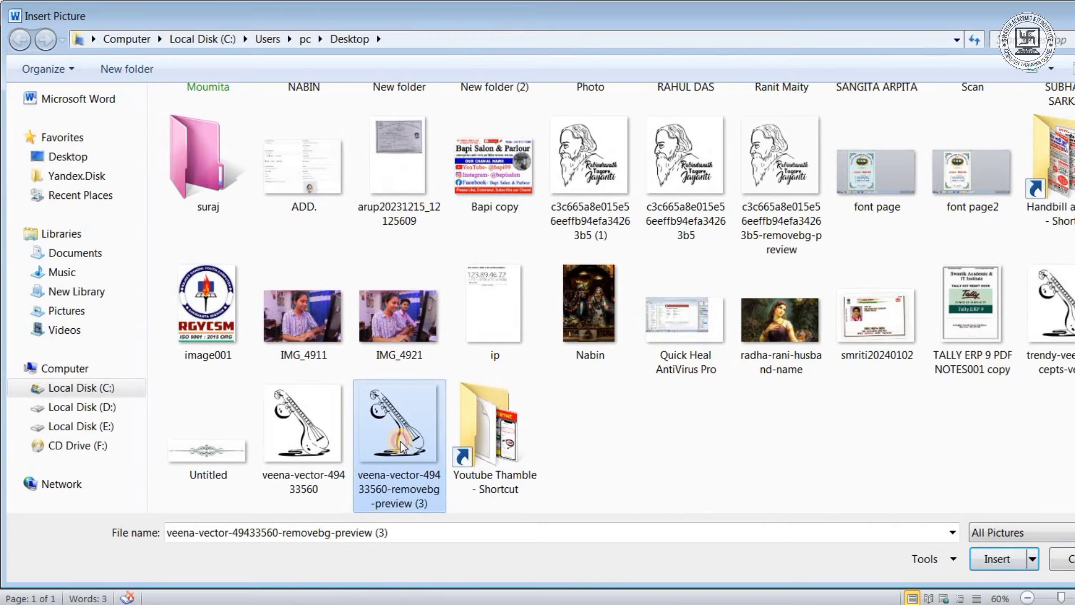
left_click(997, 559)
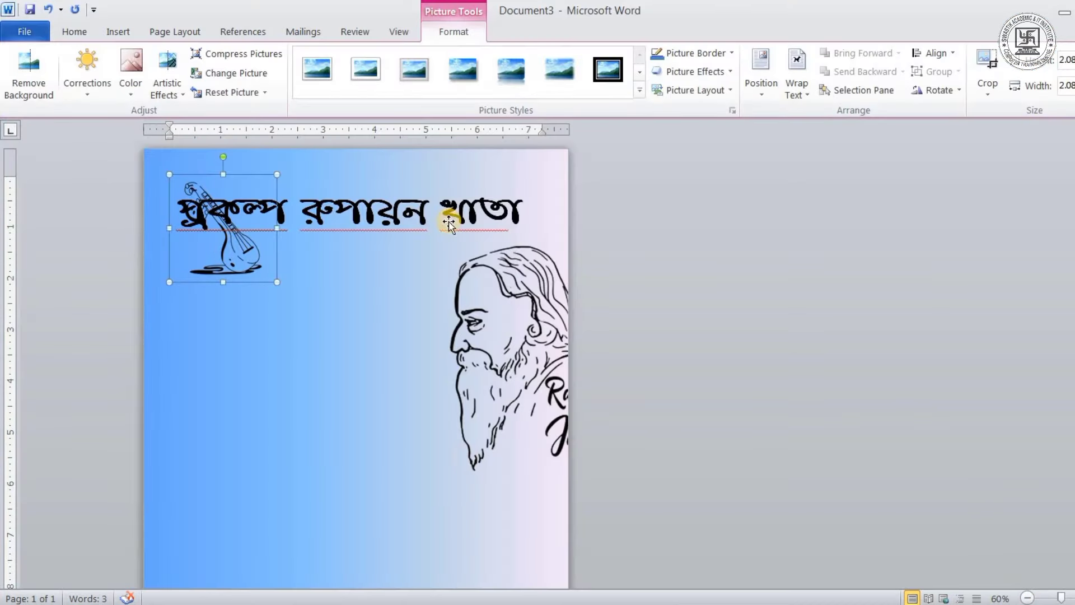
Step: Set the veena to In Front of Text and drag it down on the left below the title
left_click(794, 89)
left_click(846, 238)
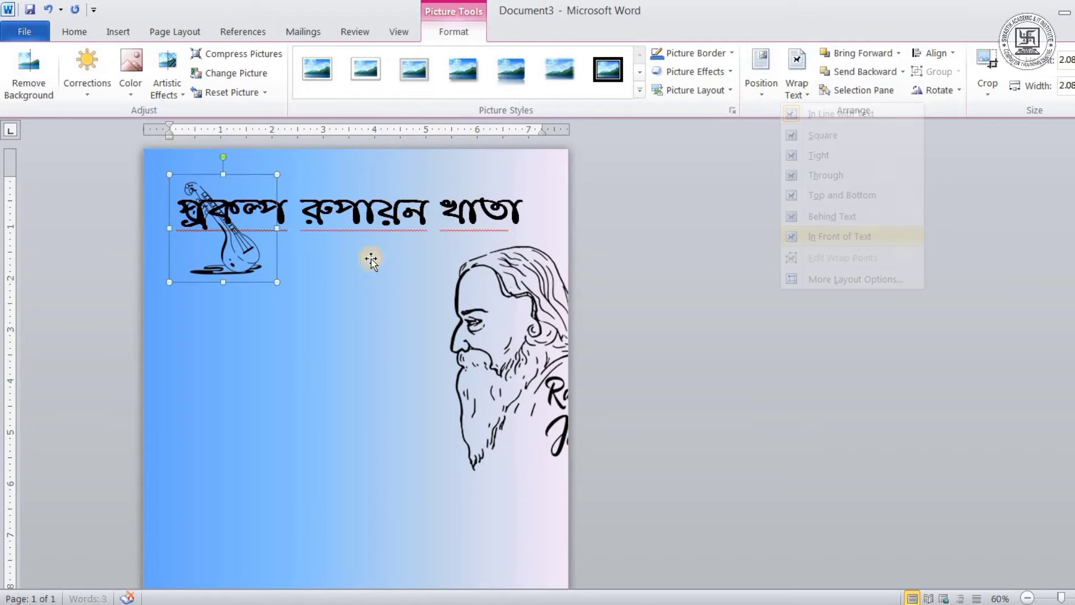
left_click_drag(228, 247, 300, 487)
scroll(337, 416, "down", 3)
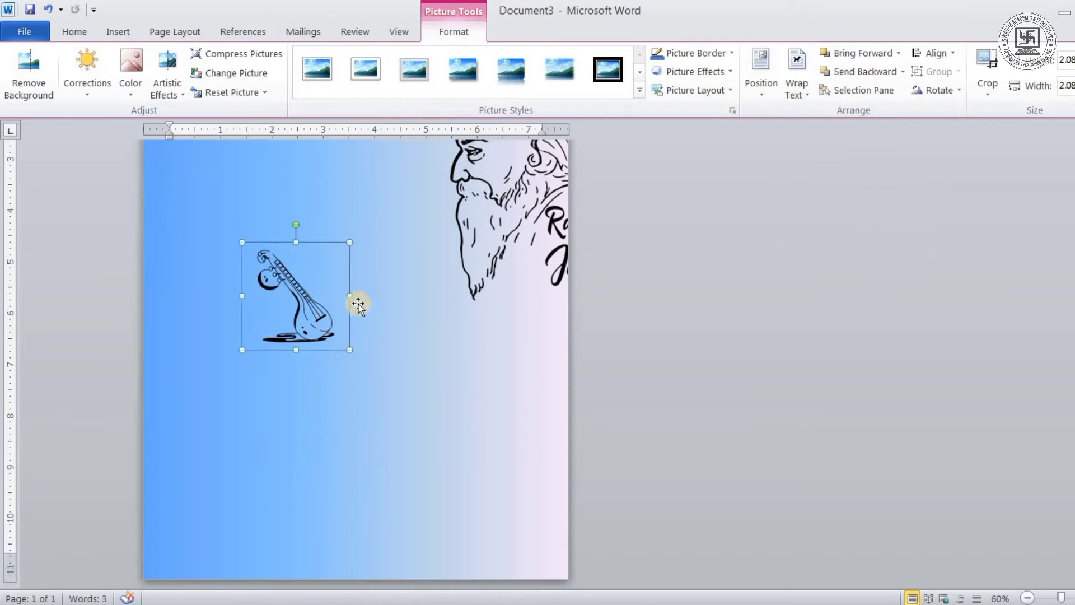
Step: Flip the veena drawing to face the other way and enlarge it to about 4 inches wide
left_click_drag(350, 295, 127, 297)
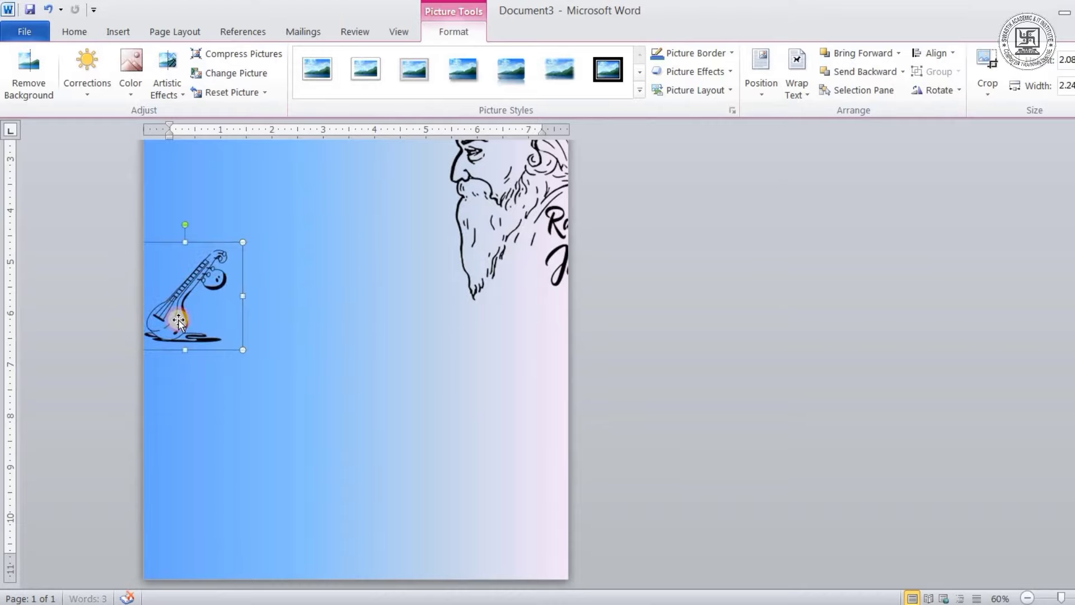
left_click_drag(188, 322, 250, 363)
mouse_move(305, 282)
left_mouse_down()
mouse_move(398, 212)
mouse_move(427, 169)
left_mouse_up()
Step: Position the veena in the page's lower-left corner below the portrait, fine-tuning its width and height
left_click_drag(271, 271, 217, 457)
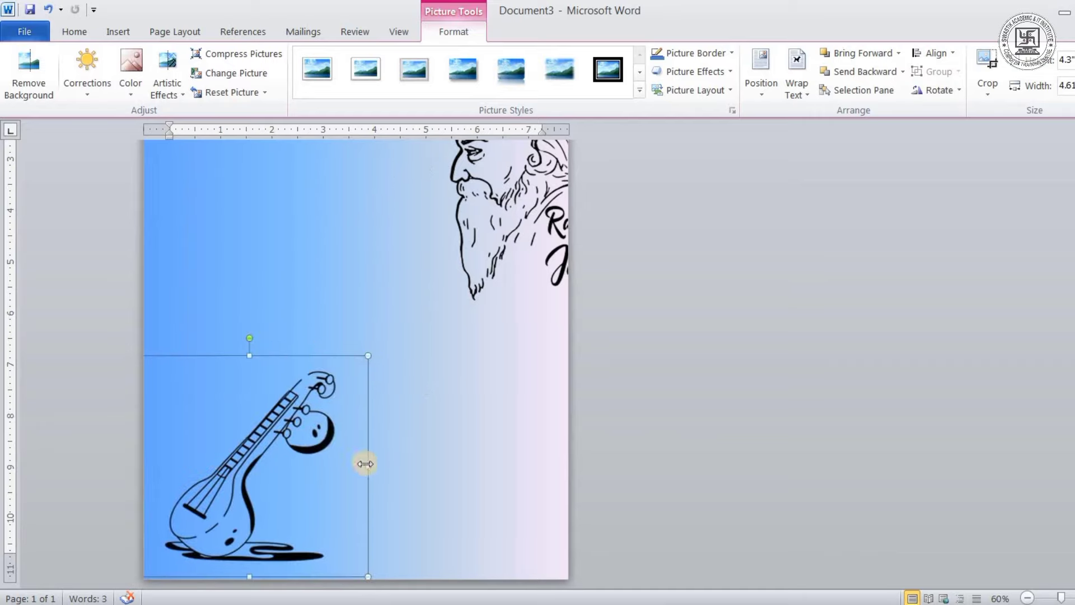
left_click_drag(368, 464, 338, 463)
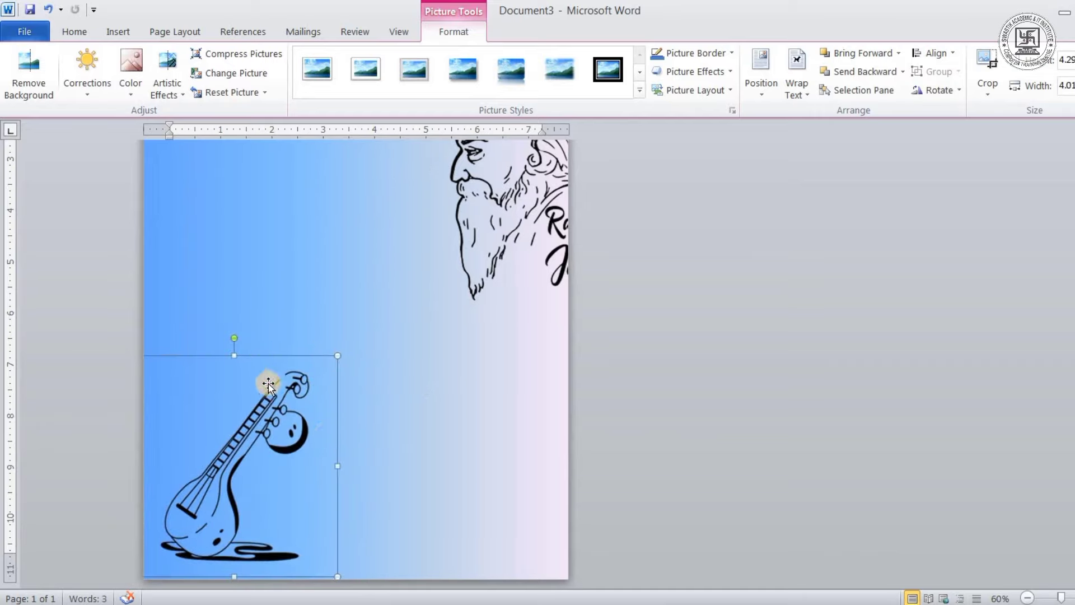
left_click_drag(233, 352, 237, 305)
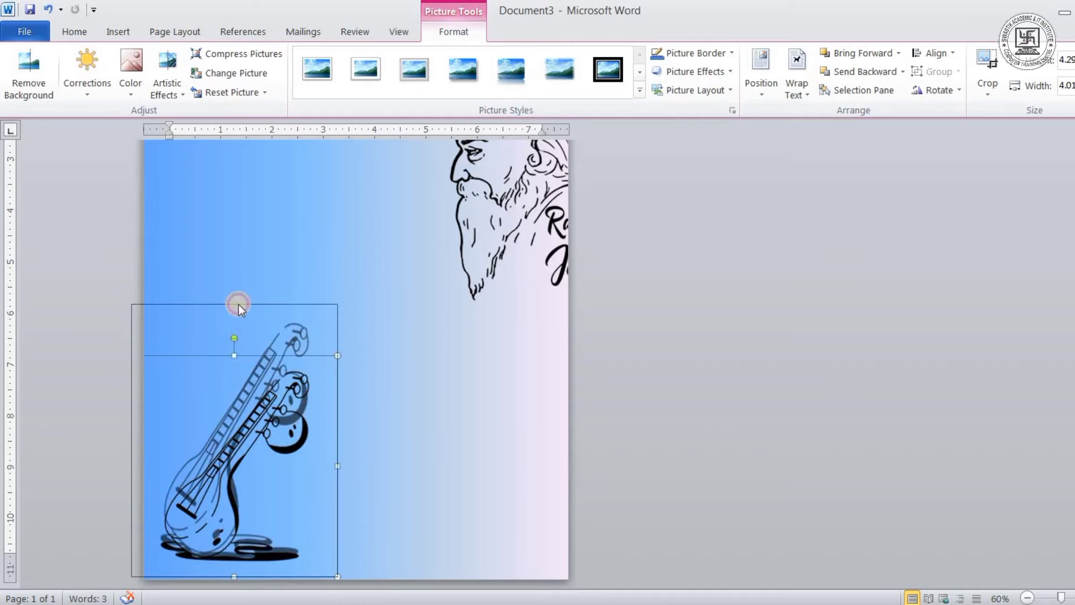
left_click(577, 389)
scroll(378, 438, "down", 3)
scroll(428, 438, "up", 2)
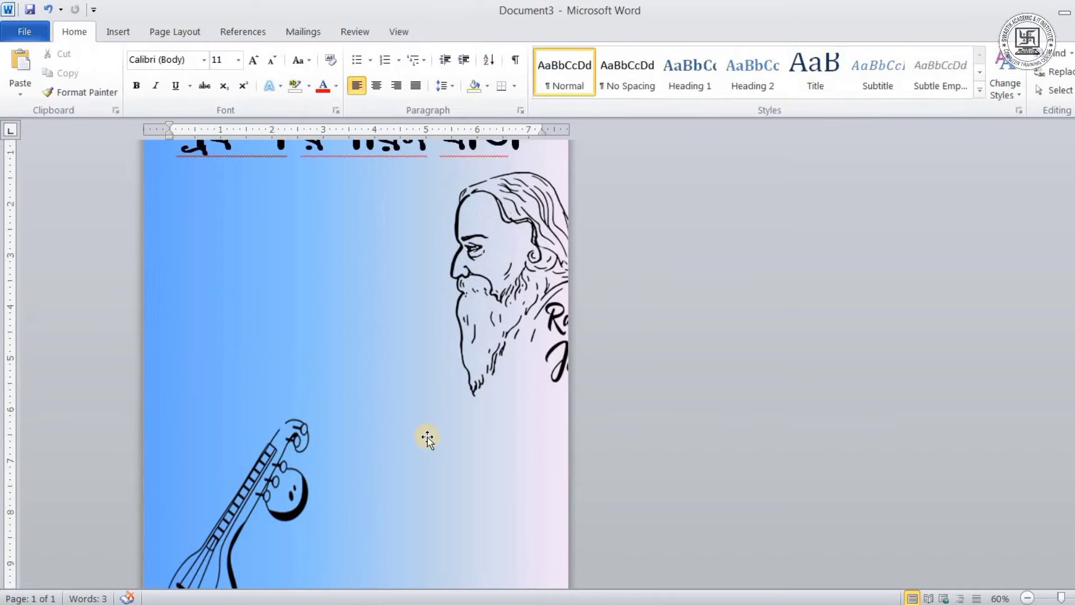
scroll(448, 474, "up", 1)
scroll(448, 474, "down", 1)
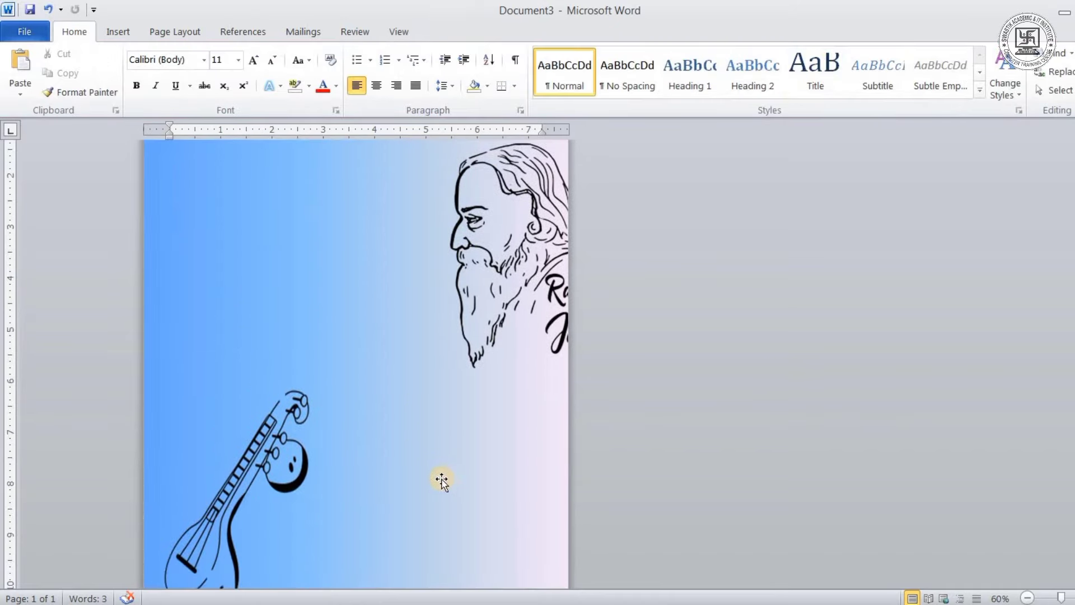
scroll(439, 498, "down", 1)
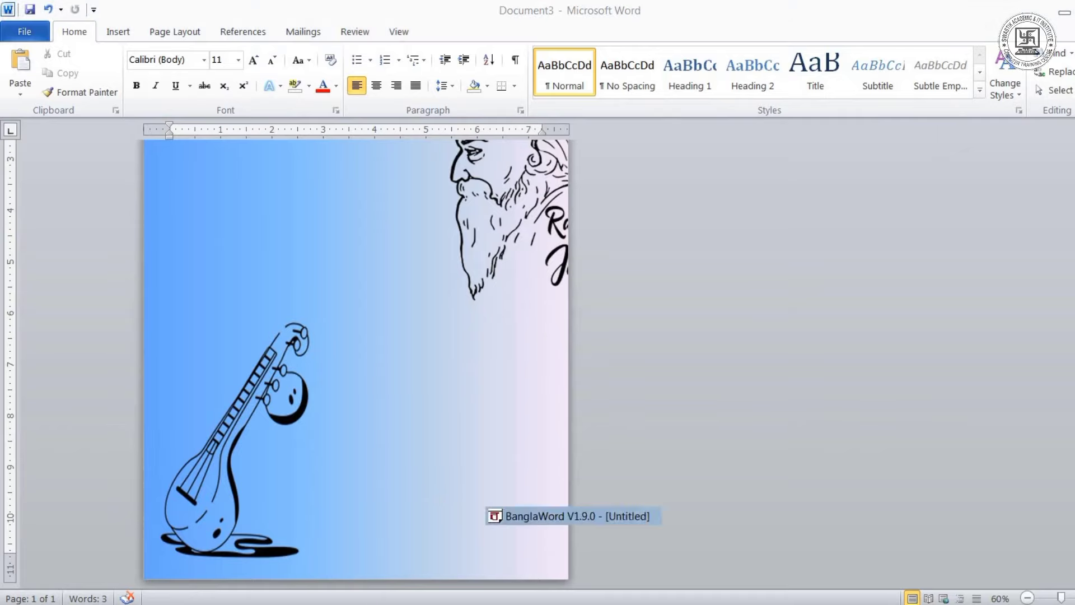
Step: Add a new blank line after the title line in BanglaWord
left_click(594, 599)
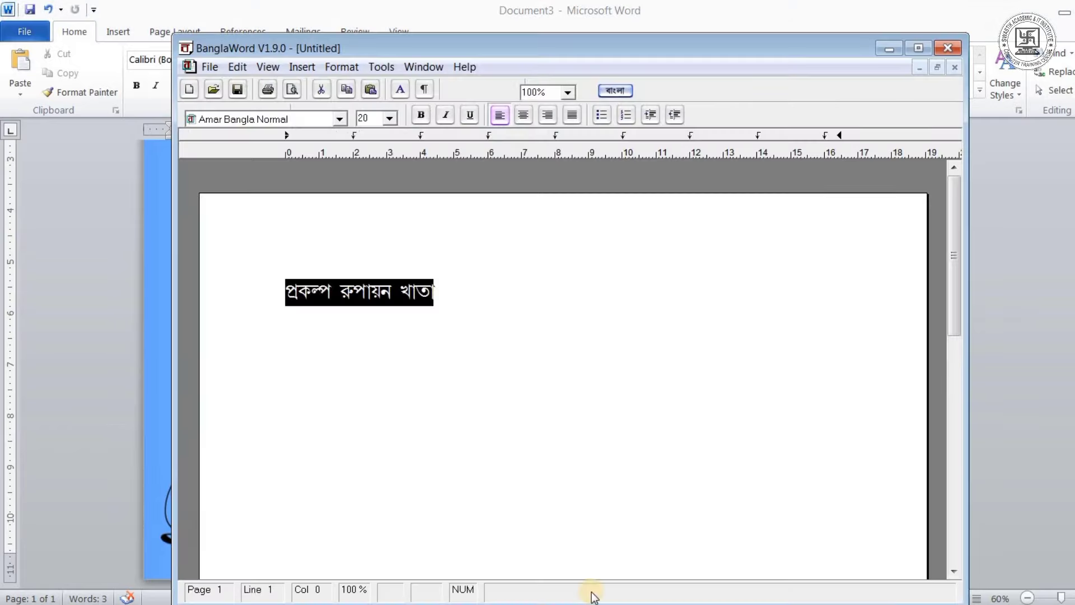
left_click(479, 301)
key("Return")
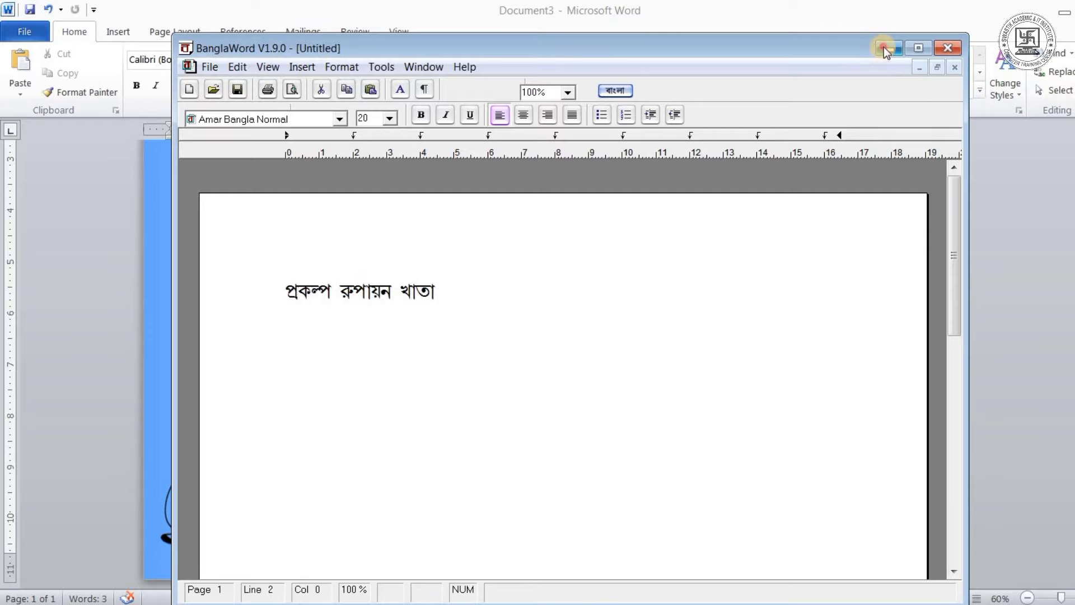
left_click(883, 48)
Step: Open Font page.BWD in BanglaWord from the folder above Fonts
key("alt+Tab")
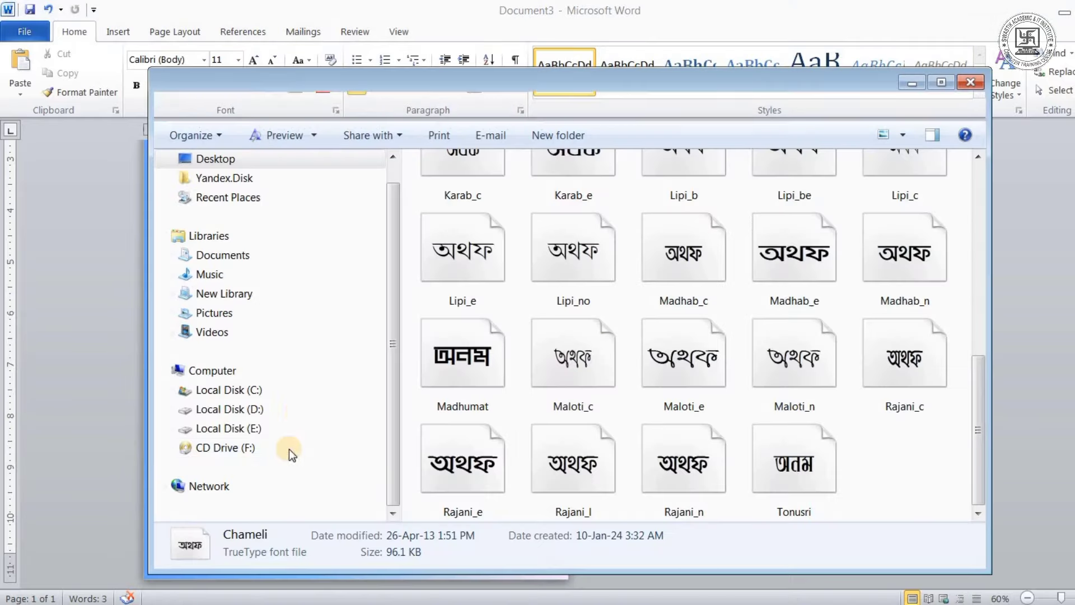
left_click(169, 107)
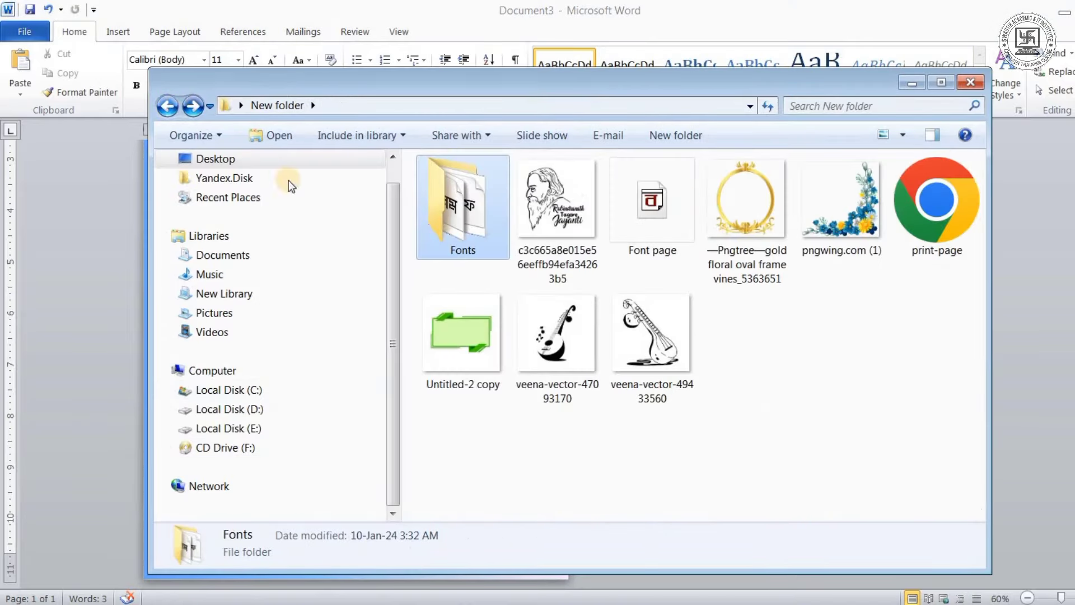
double_click(652, 210)
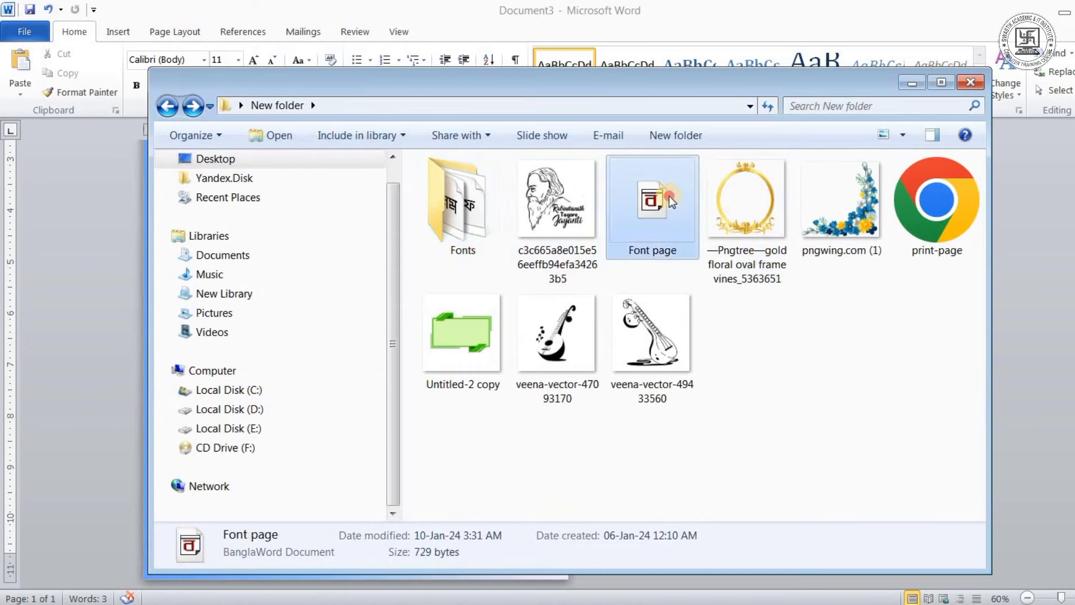
scroll(565, 375, "down", 1)
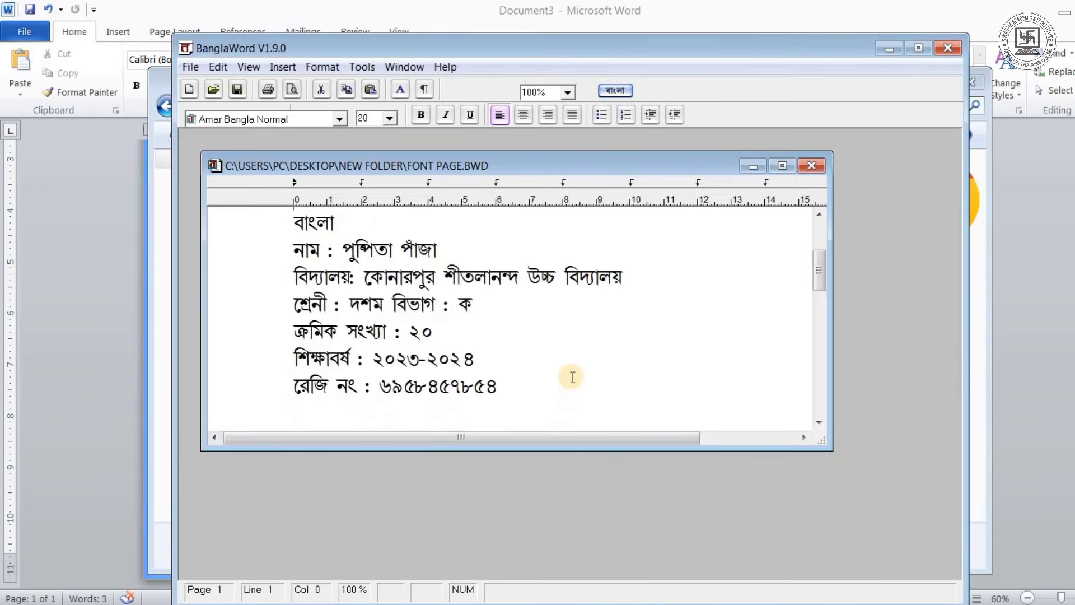
scroll(557, 378, "up", 1)
scroll(530, 372, "down", 1)
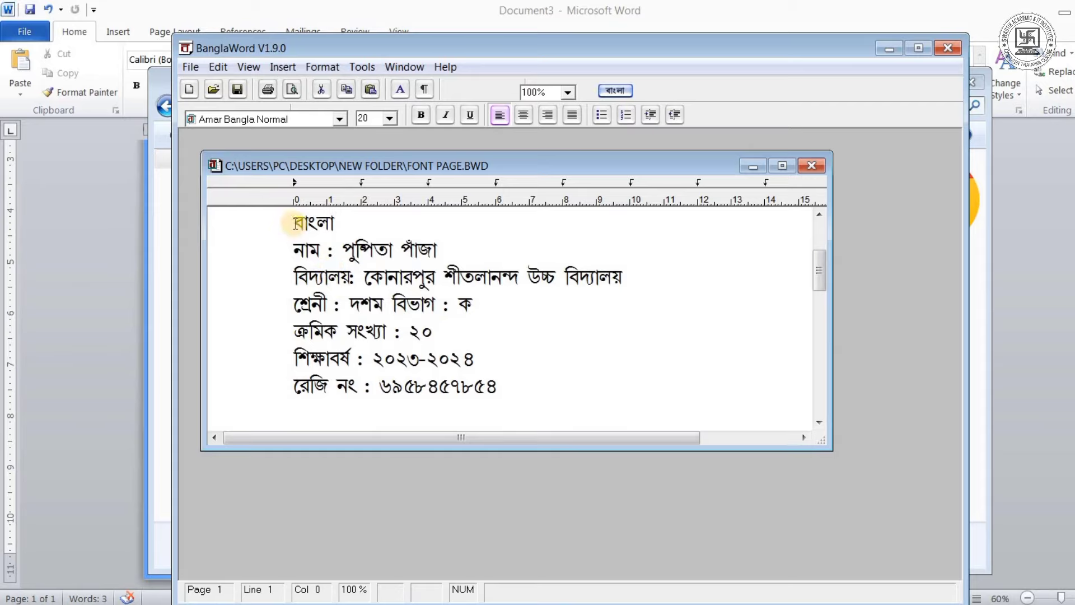
Step: Copy the word বাংলা from the document's first line and return to Word
left_click_drag(296, 220, 343, 225)
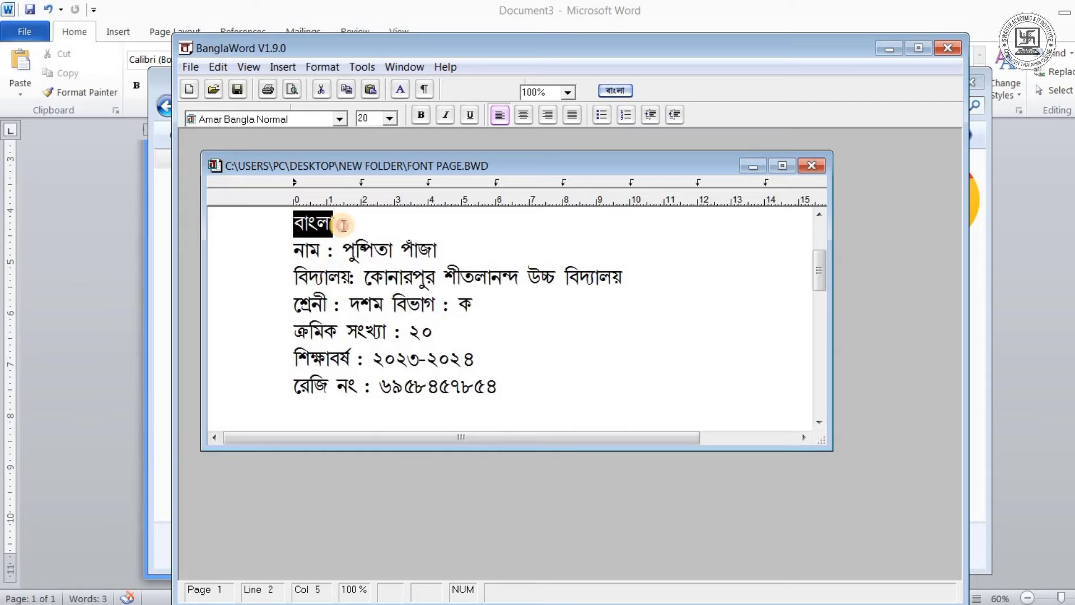
key("ctrl+c")
left_click(754, 167)
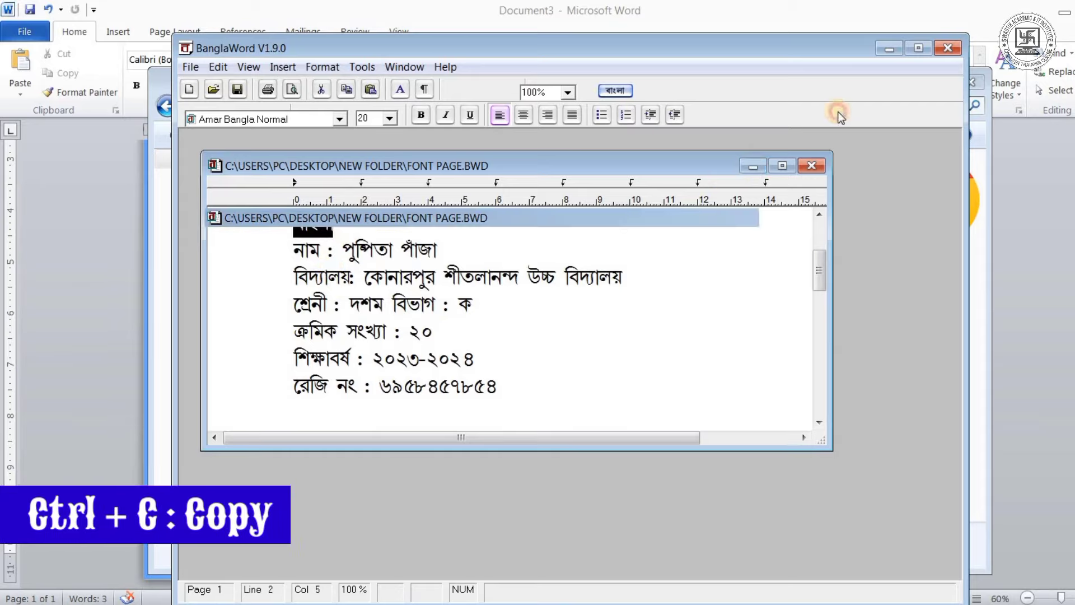
left_click(890, 48)
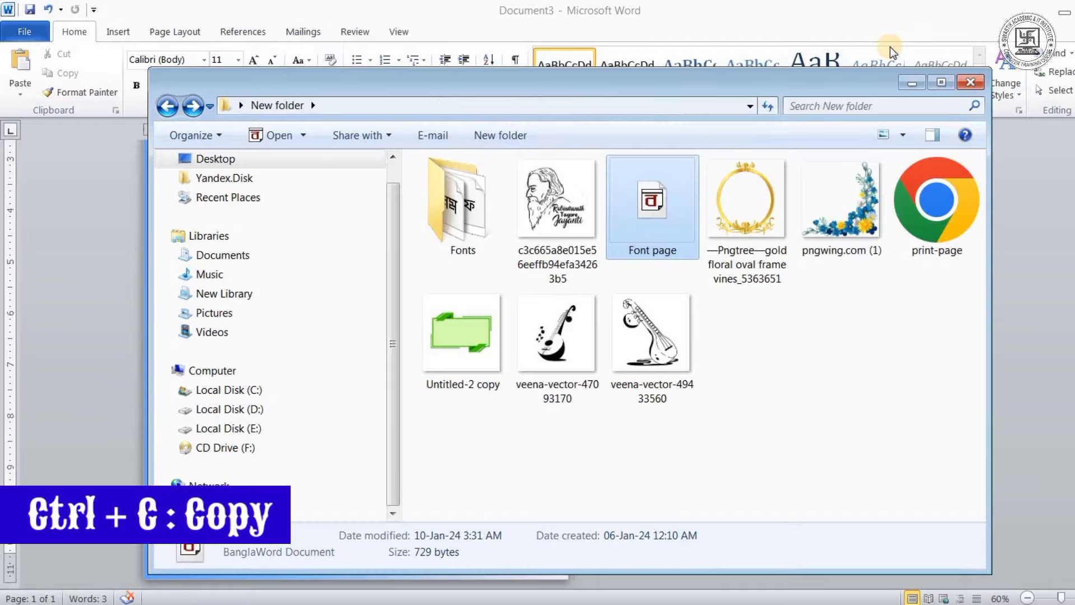
left_click(912, 83)
Step: Insert a WordArt box containing the pasted word বাংলা, with the extra blank line removed
left_click(119, 32)
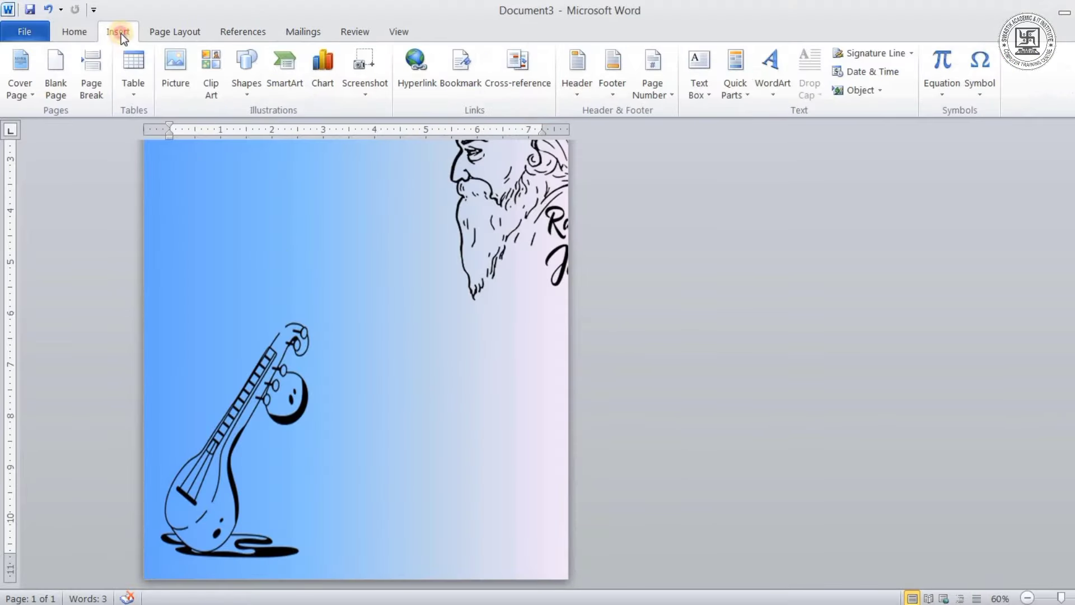
left_click(787, 68)
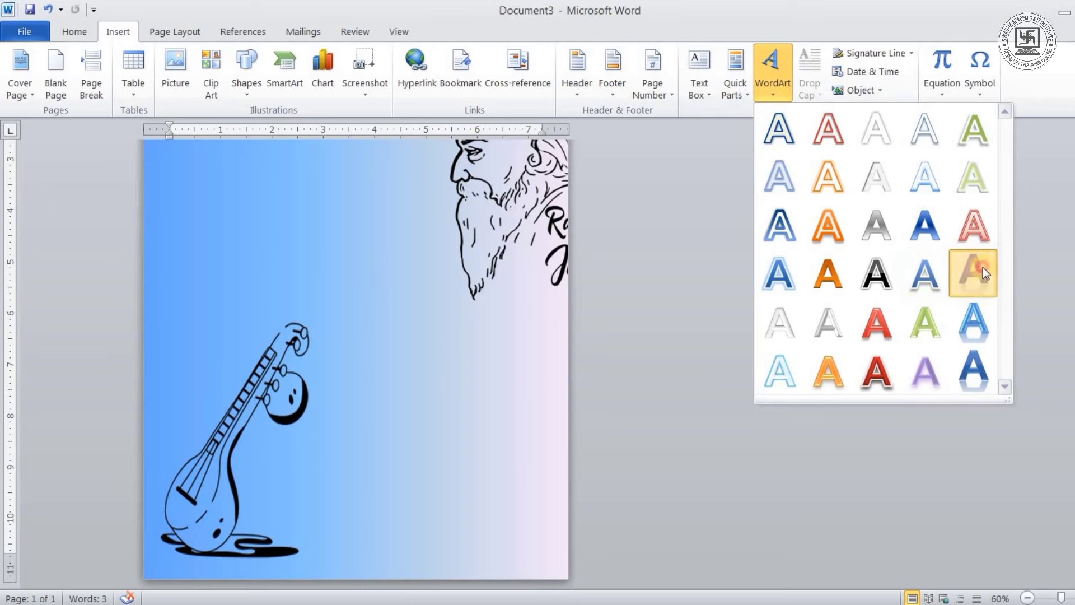
left_click(973, 275)
key("ctrl+v")
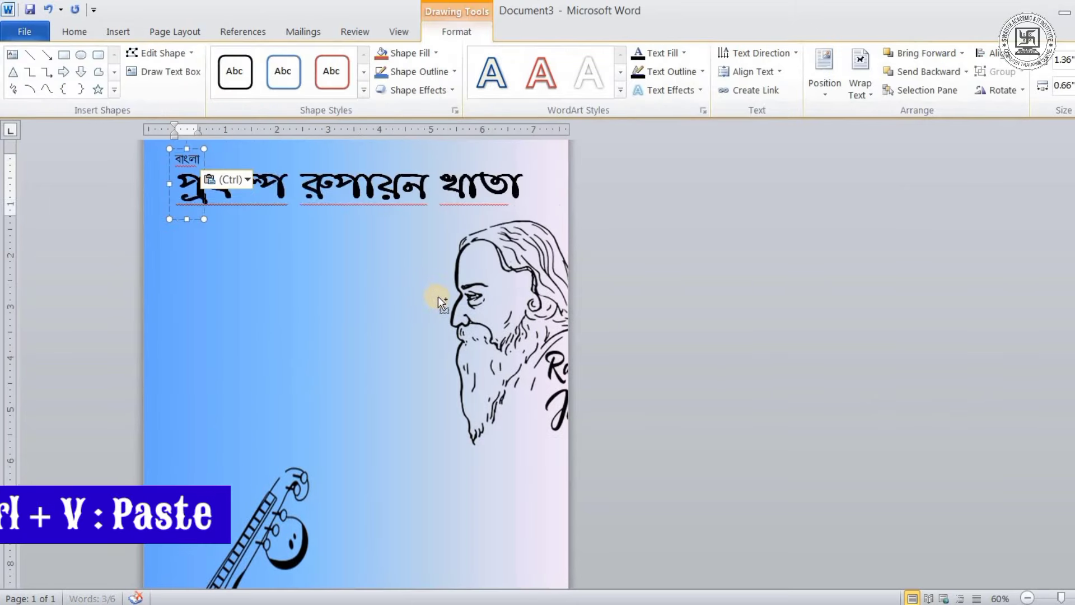
left_click(216, 167)
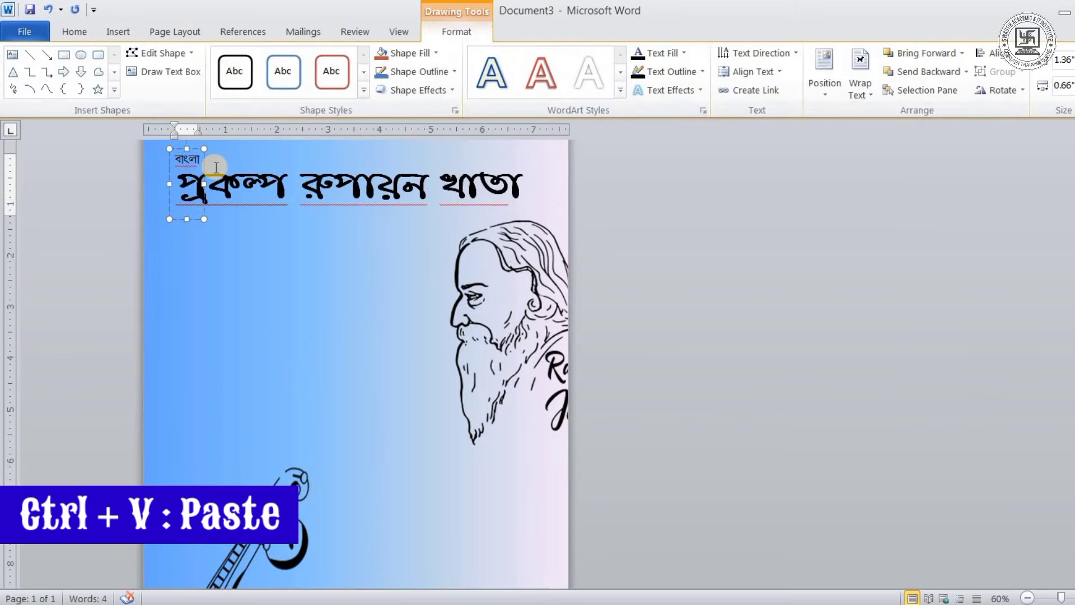
key("BackSpace")
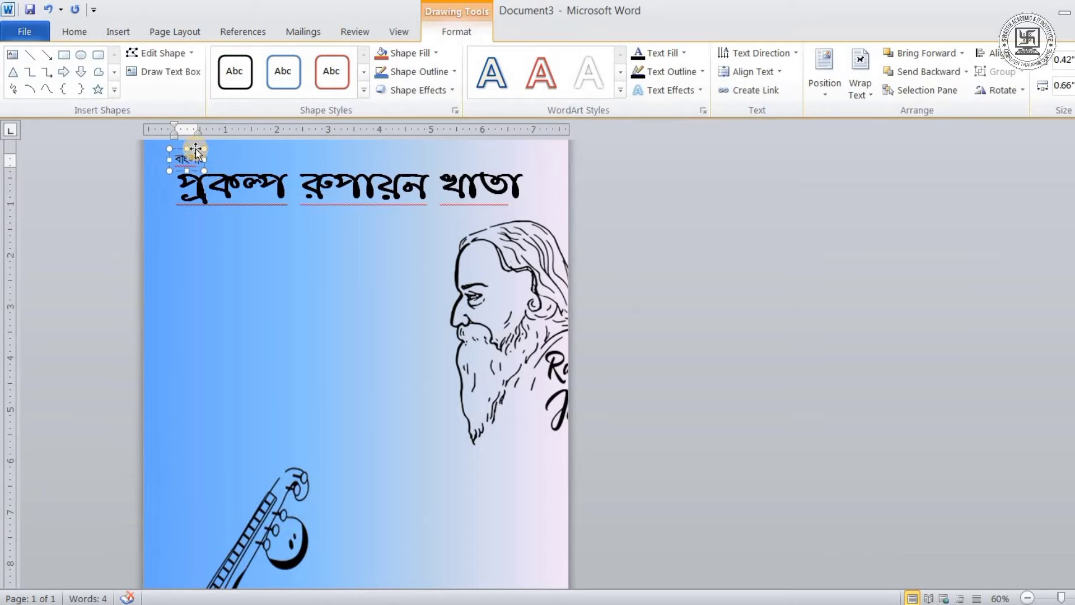
Step: Move the বাংলা WordArt mid-page beside the veena and make its text much larger
mouse_move(198, 152)
left_mouse_down()
mouse_move(366, 375)
mouse_move(445, 434)
left_mouse_up()
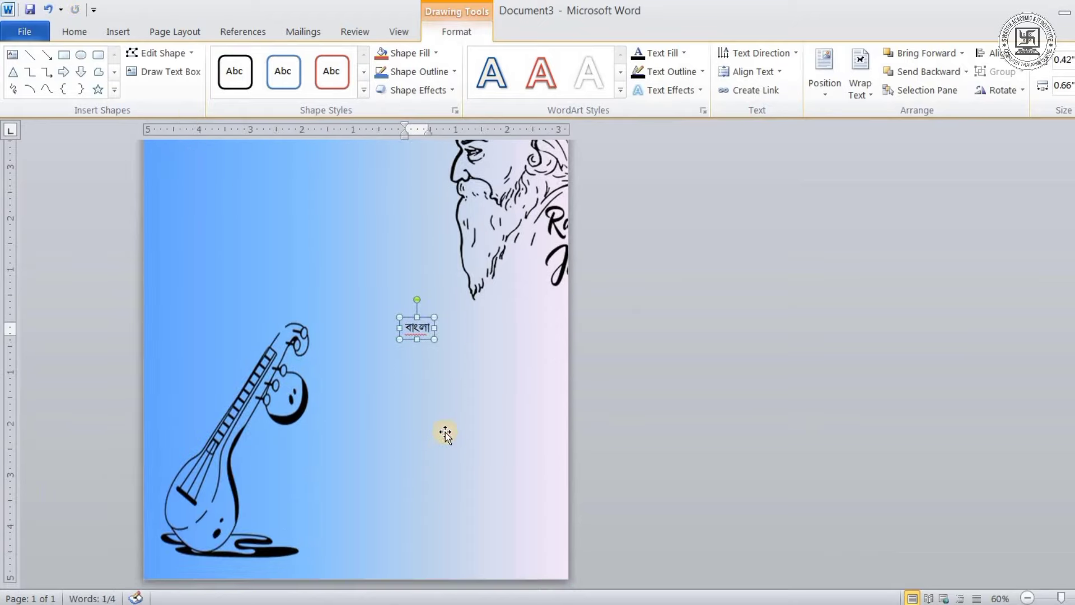
key("ctrl+a")
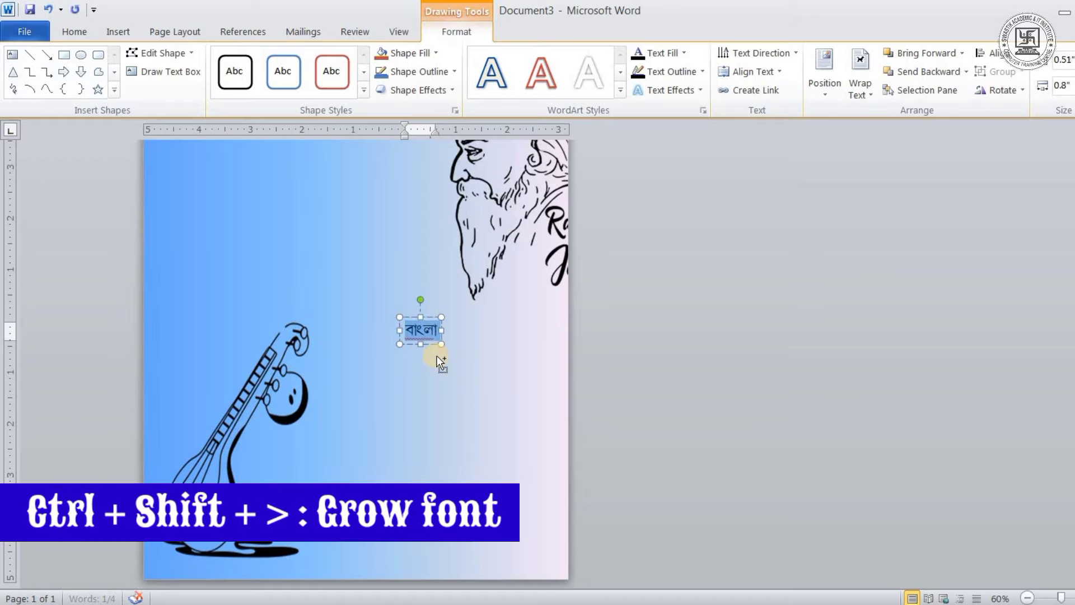
key("ctrl+shift+period")
key("ctrl+shift+period")
key("ctrl+shift+period")
key("ctrl+shift+period")
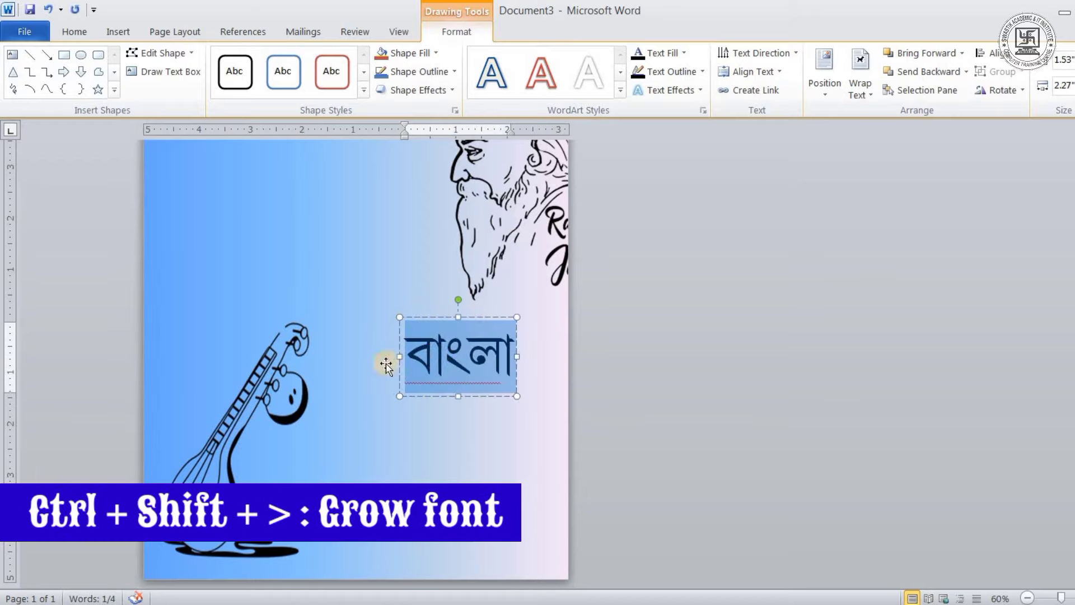
left_click(82, 42)
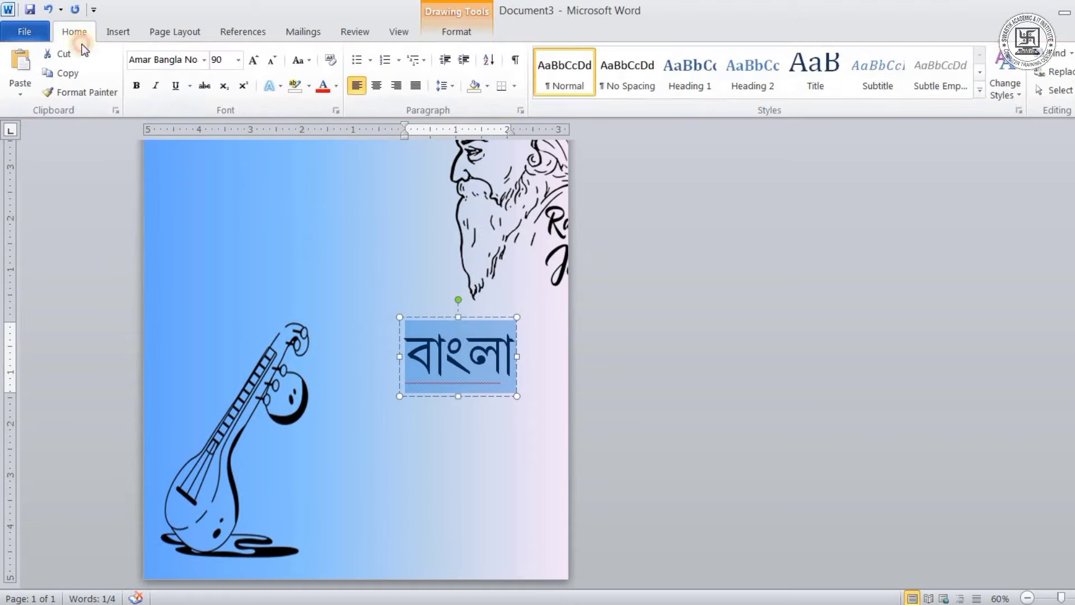
Step: Apply the bold LipiJuiExp font to the বাংলা text
left_click(204, 62)
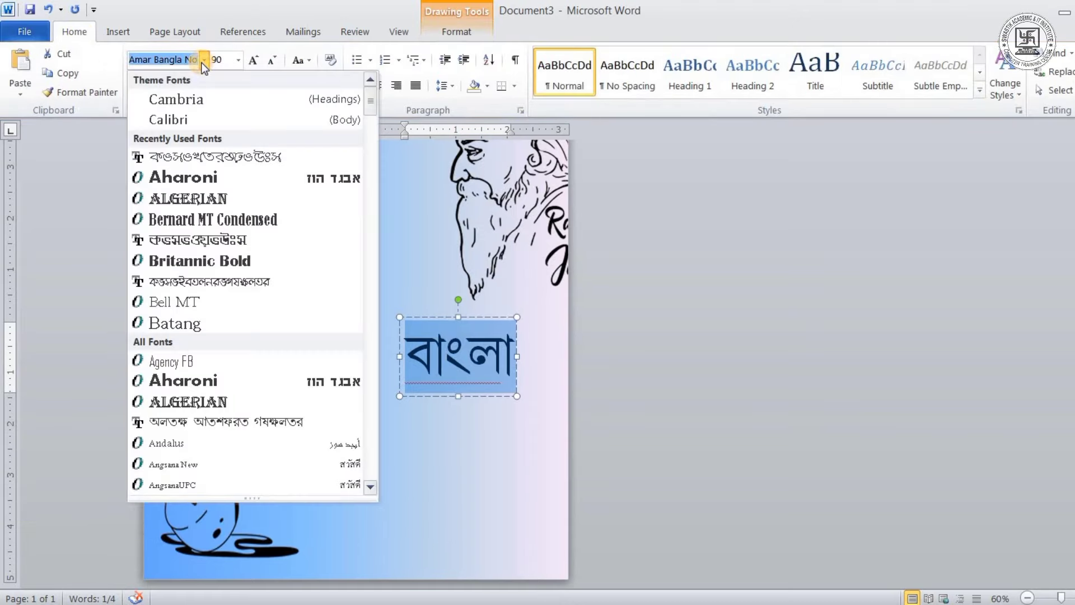
left_click(234, 240)
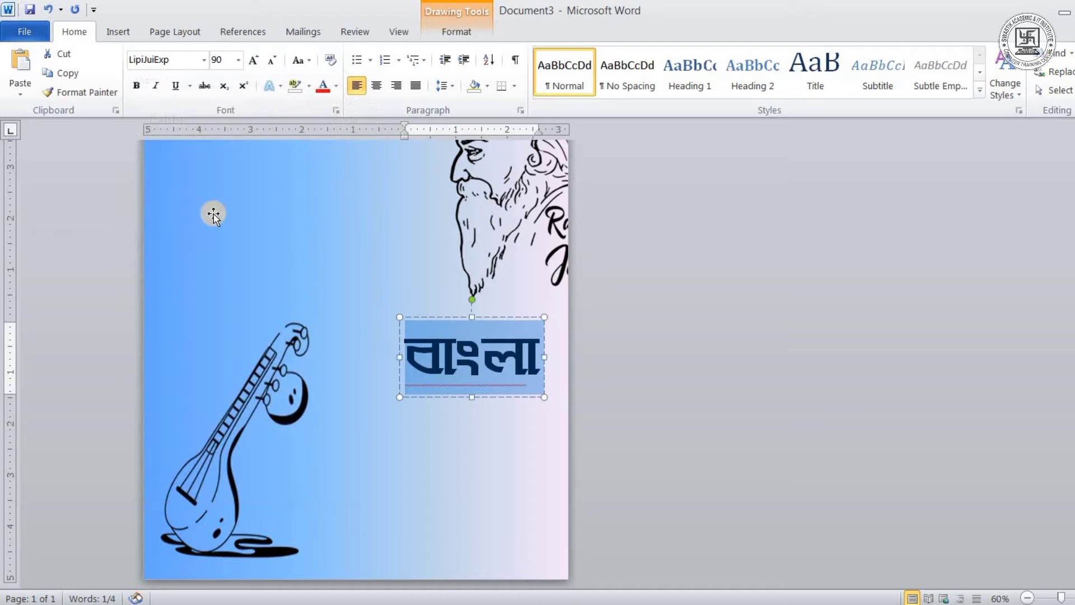
left_click(136, 86)
left_click(417, 375)
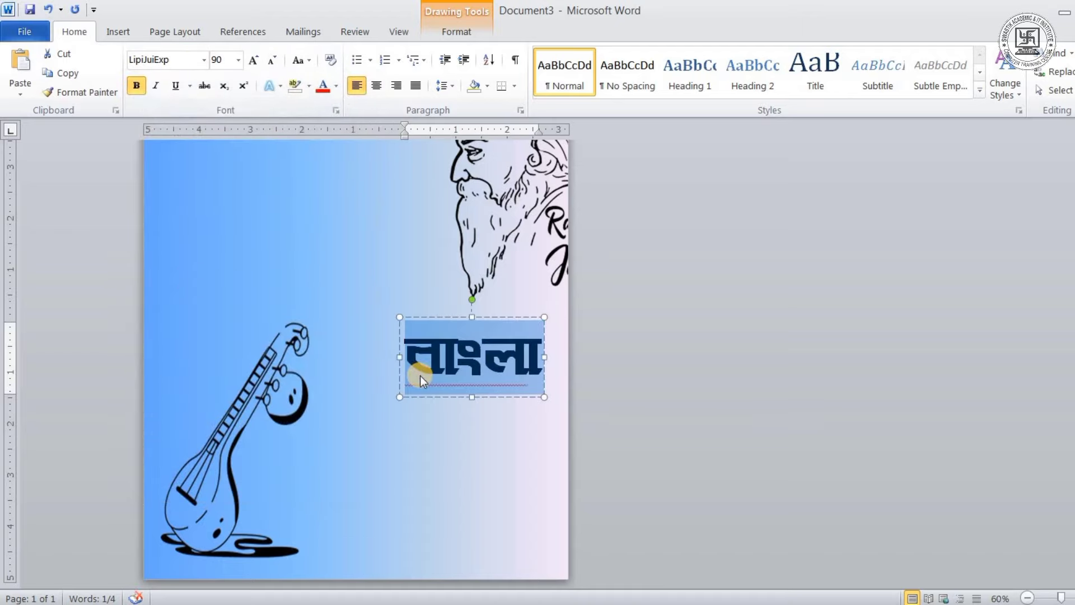
Step: Enlarge বাংলা to 140 pt and nudge its box beside the veena, fully on the page
key("ctrl+shift+period")
key("ctrl+shift+period")
key("ctrl+shift+period")
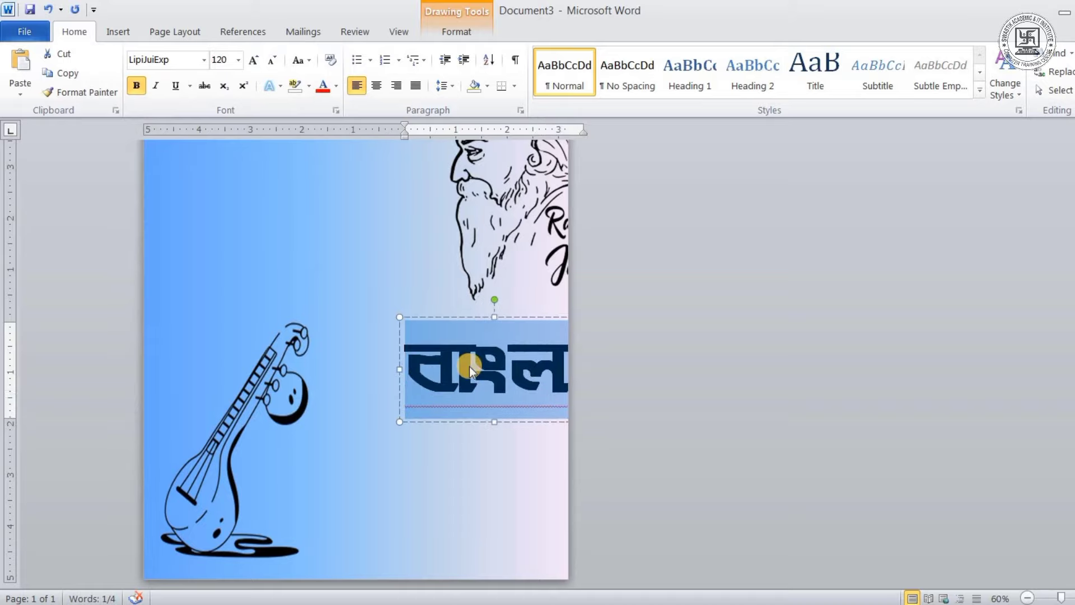
left_click_drag(467, 317, 410, 312)
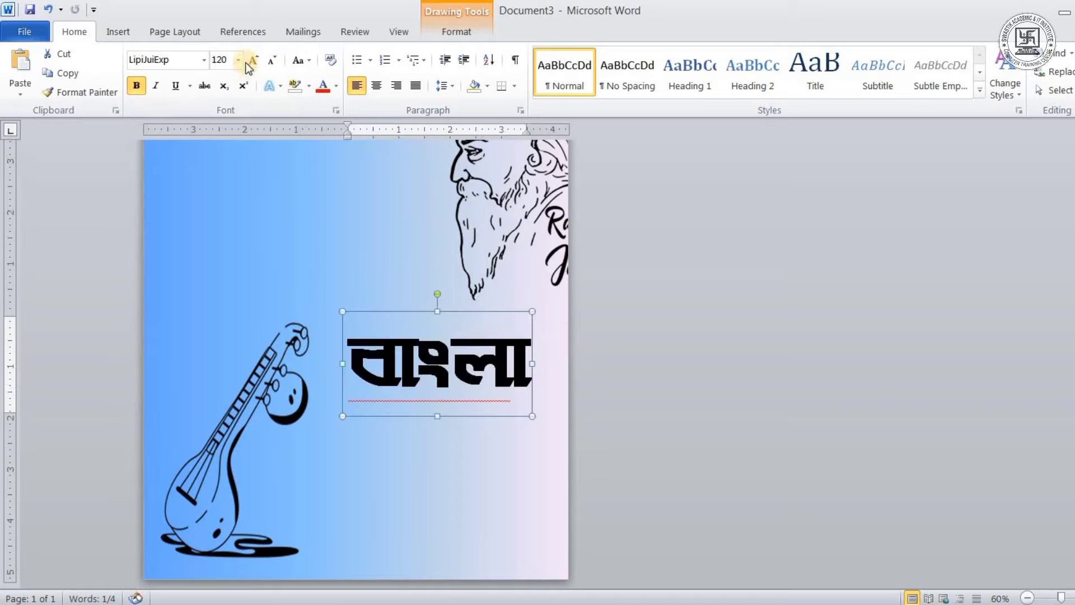
left_click(253, 60)
left_click(253, 60)
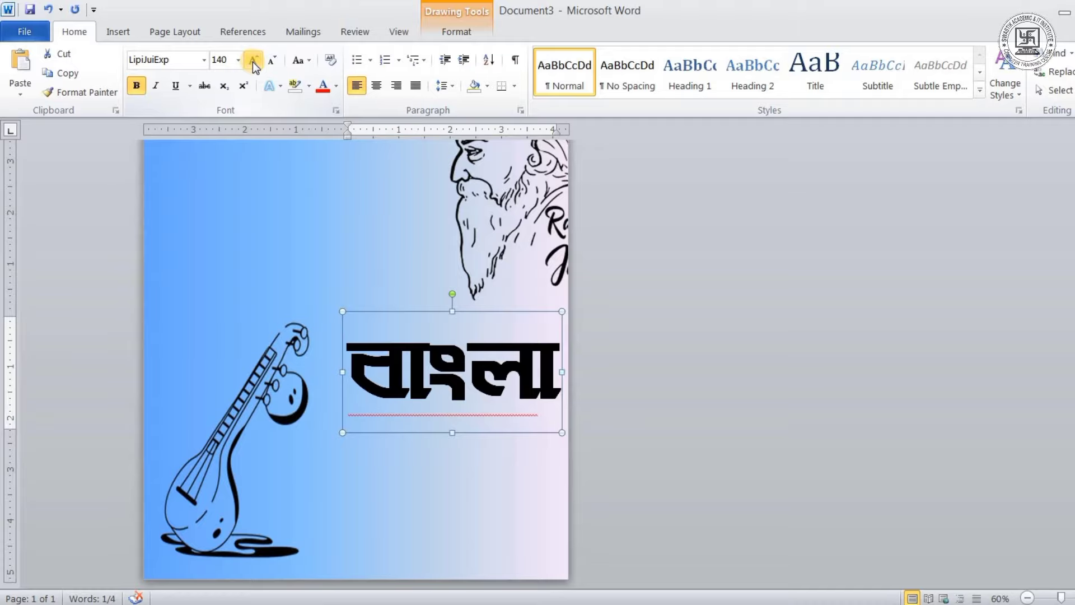
scroll(401, 277, "up", 2, "ctrl")
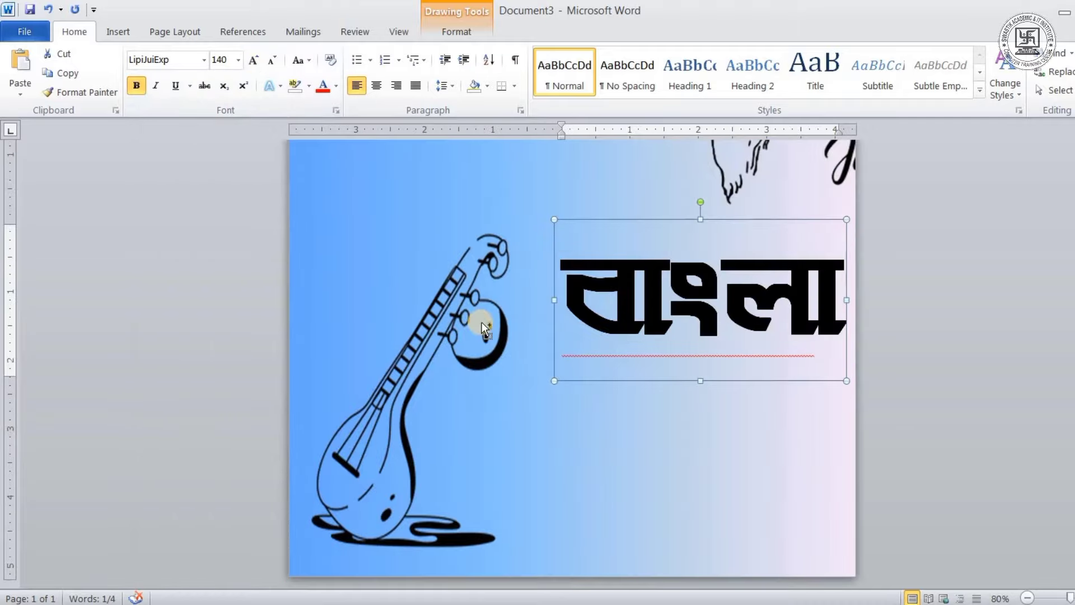
left_click_drag(637, 220, 625, 236)
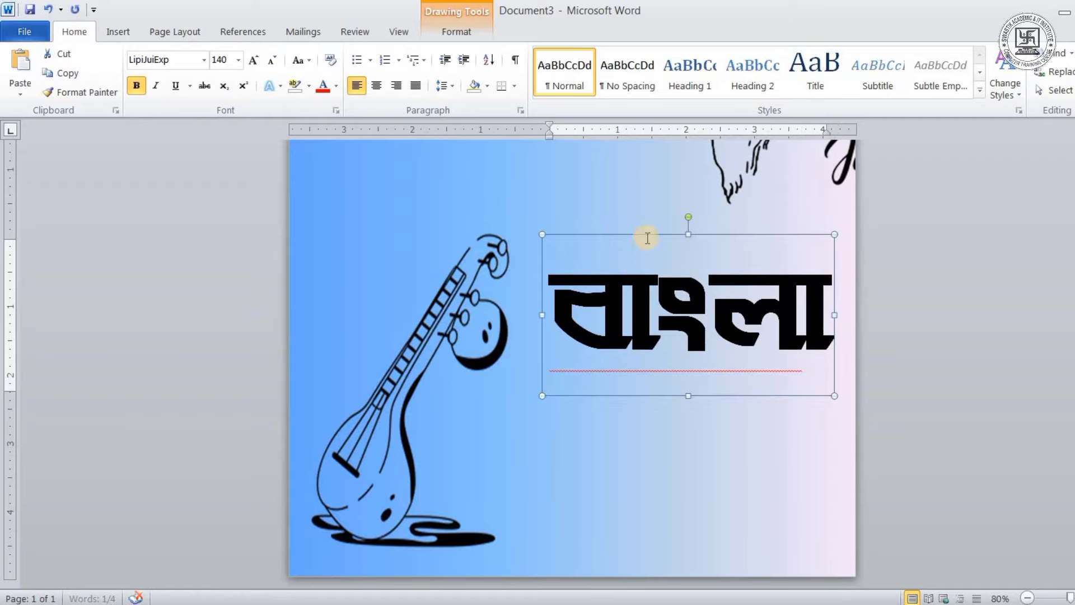
key("Up")
key("Up")
key("Up")
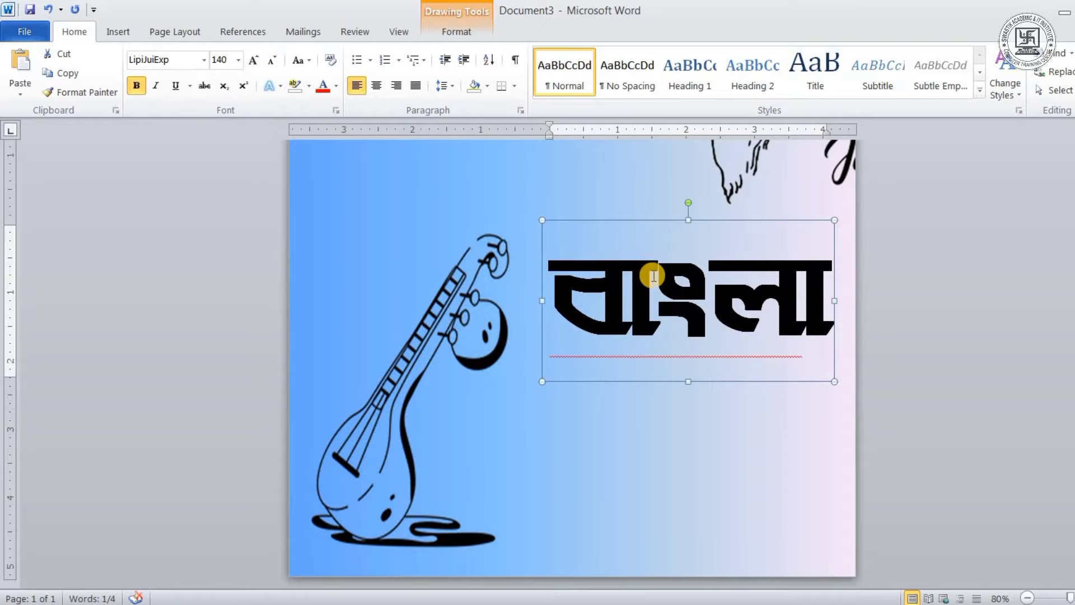
left_click(666, 282)
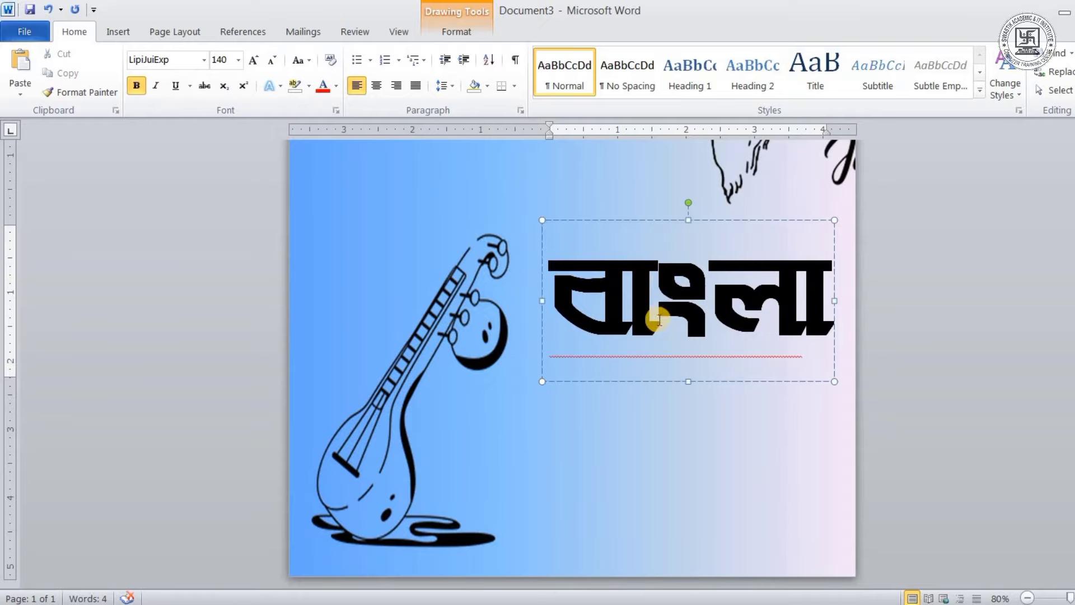
key("ctrl+a")
Step: Set the বাংলা text fill to white
left_click(457, 32)
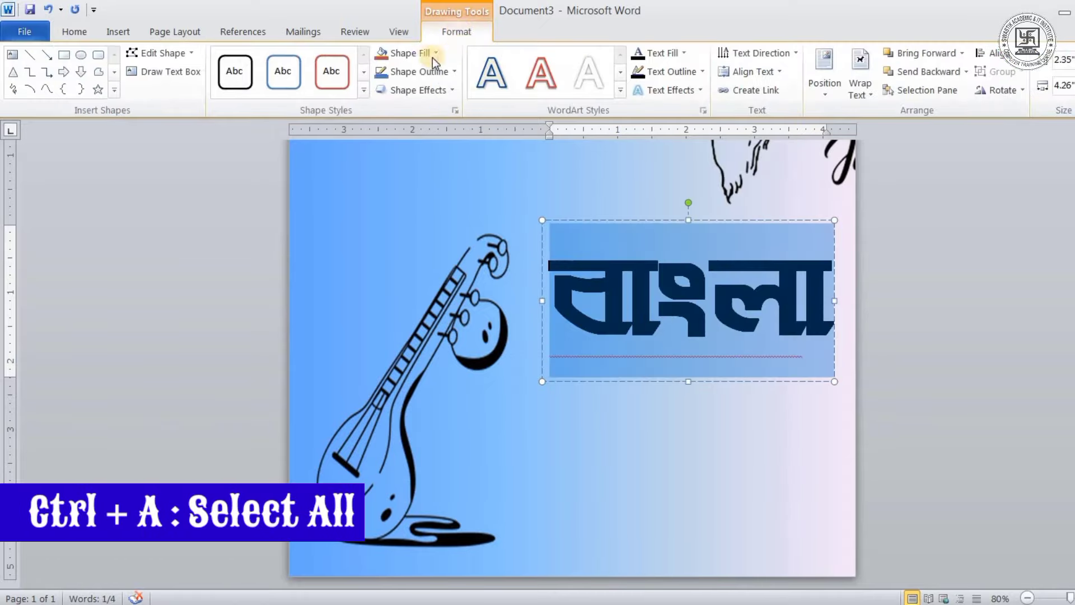
left_click(424, 55)
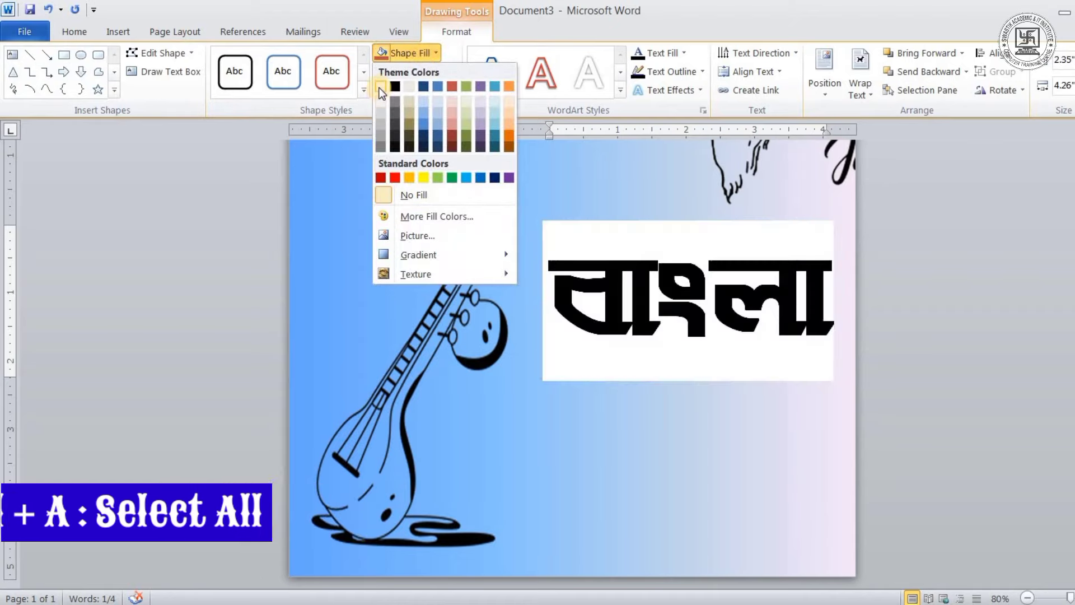
left_click(432, 51)
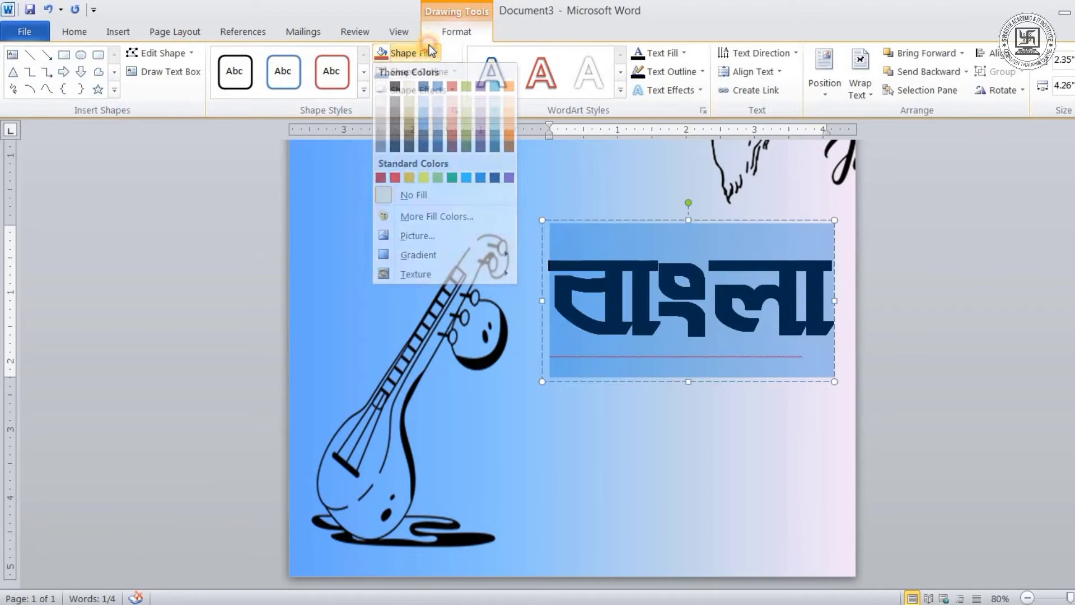
left_click(667, 50)
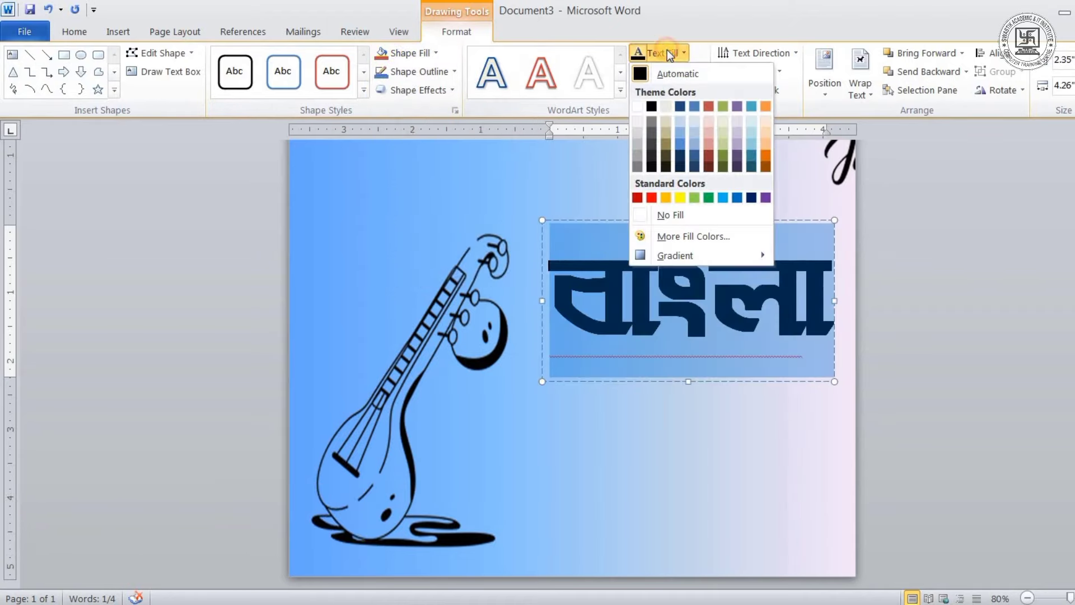
left_click(636, 105)
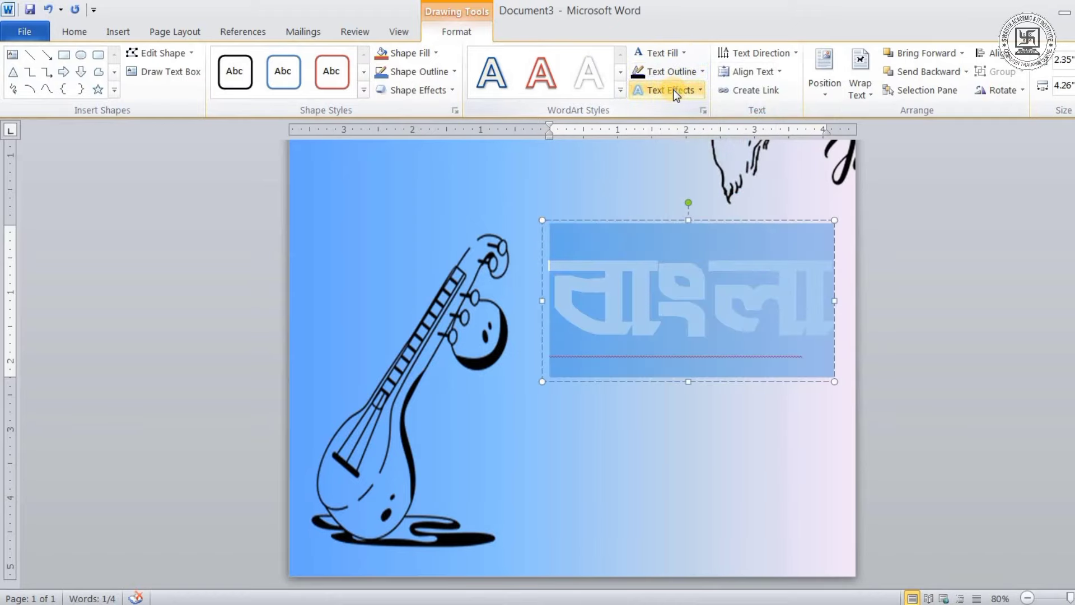
Step: Add an outer shadow and a black text outline to বাংলা
left_click(673, 90)
mouse_move(685, 120)
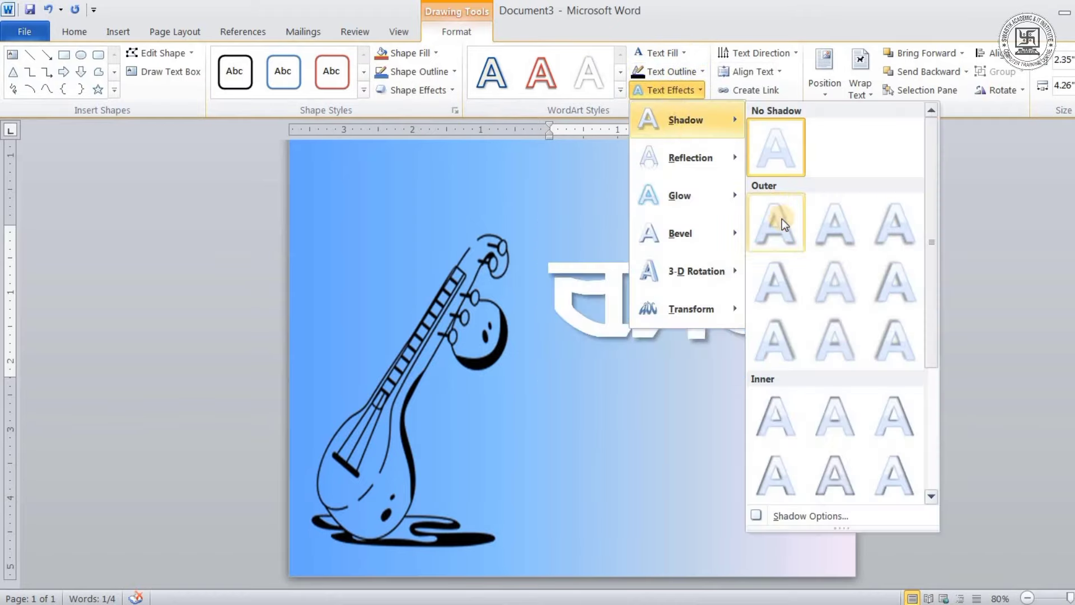
left_click(782, 220)
left_click(668, 68)
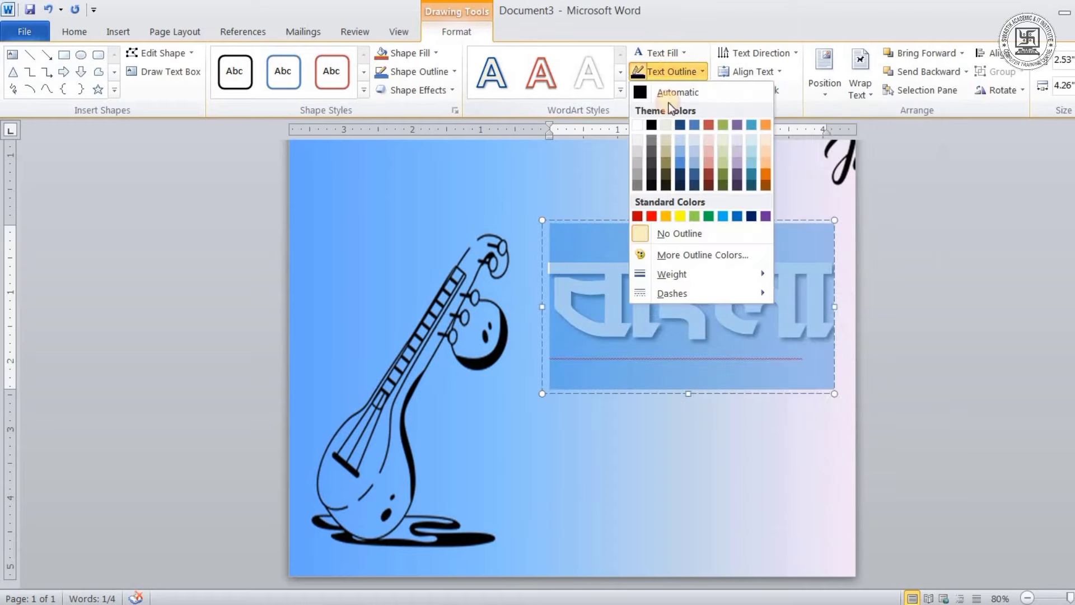
left_click(651, 124)
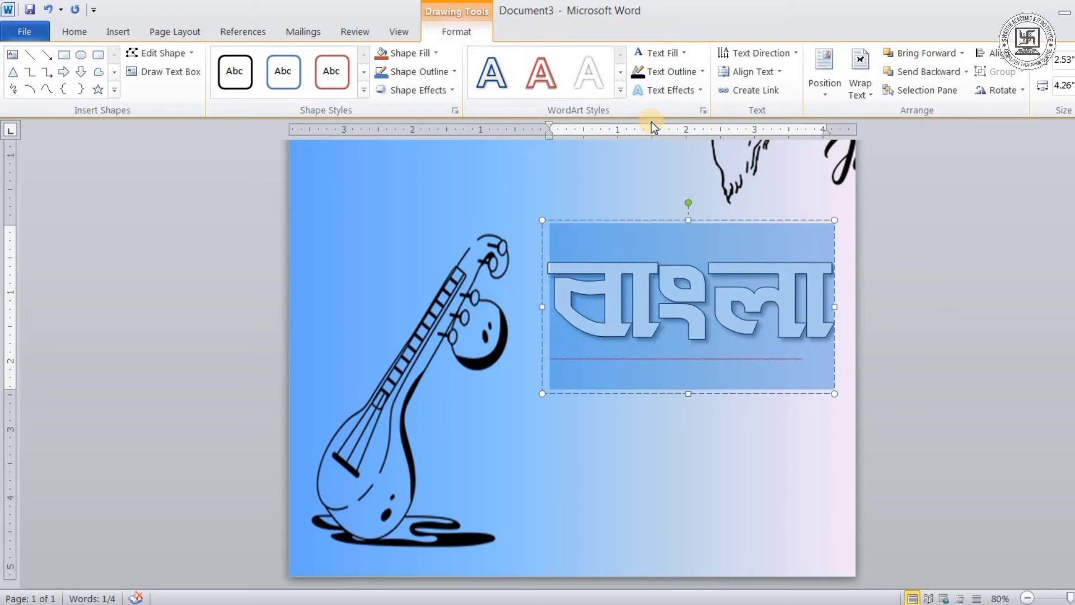
left_click(763, 400)
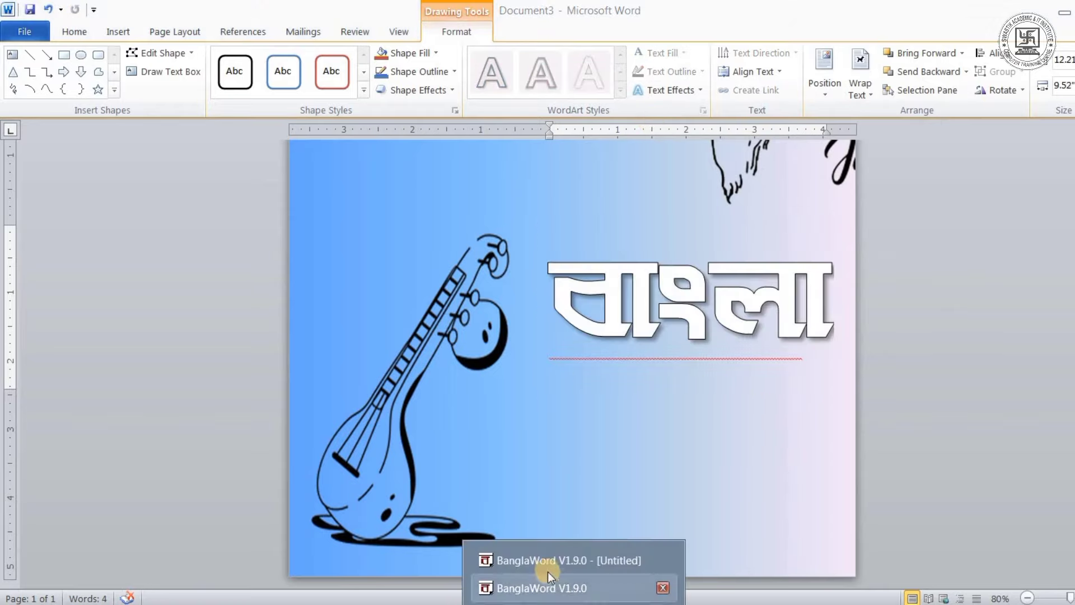
Step: Copy the name, school, class, roll number and academic year lines from FONT PAGE.BWD
left_click(563, 583)
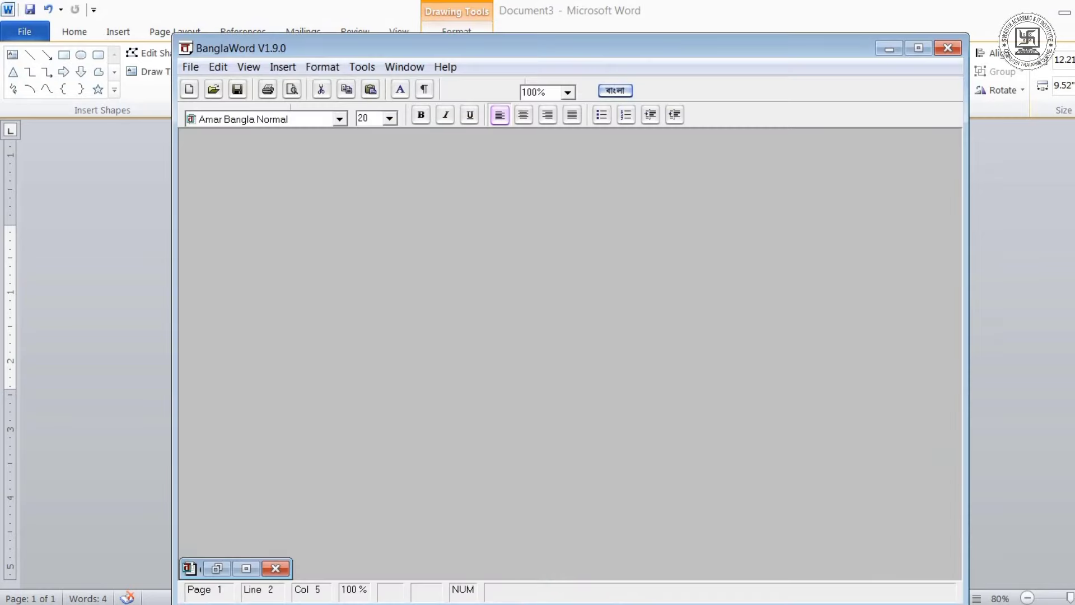
left_click(249, 570)
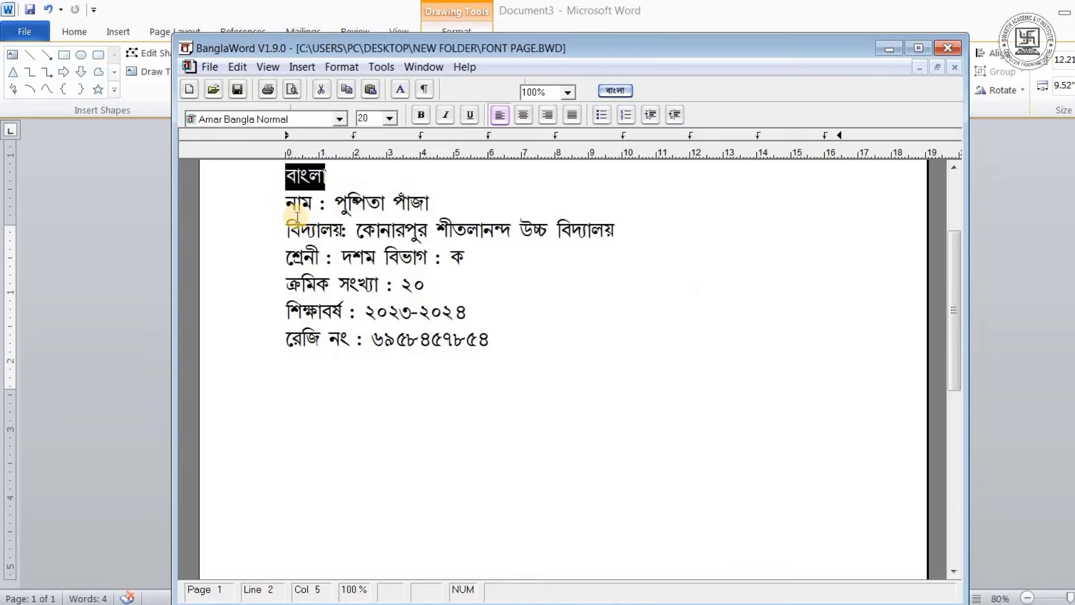
left_click_drag(286, 203, 482, 306)
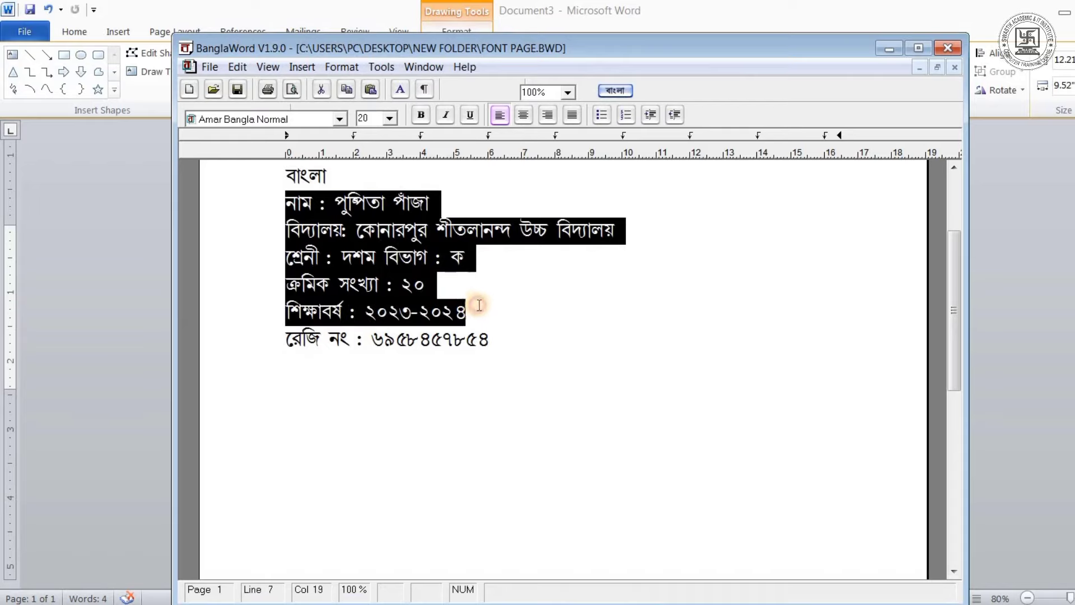
key("ctrl+c")
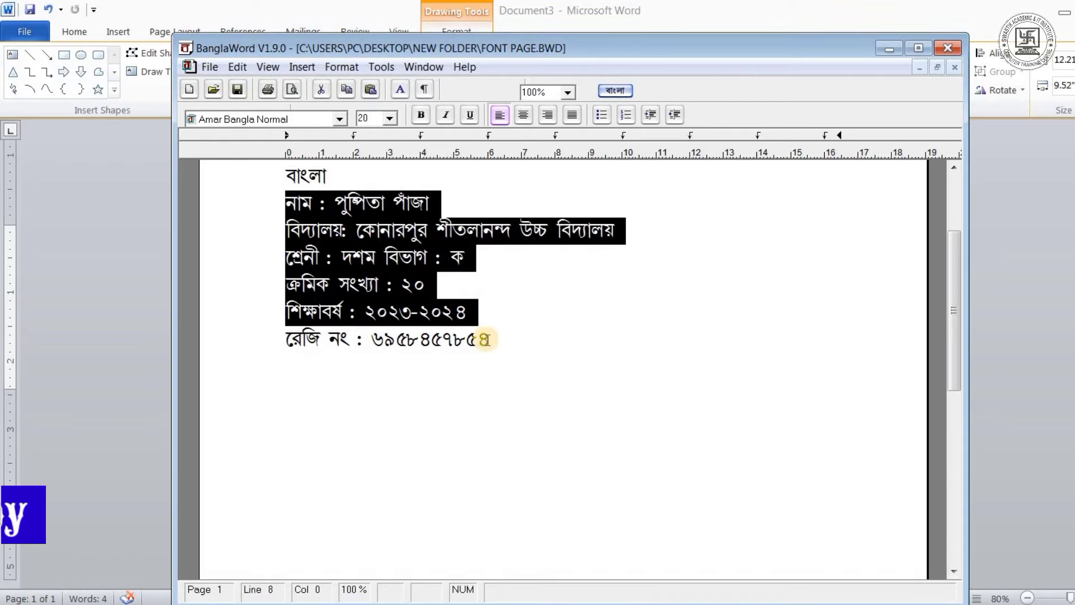
left_click(883, 49)
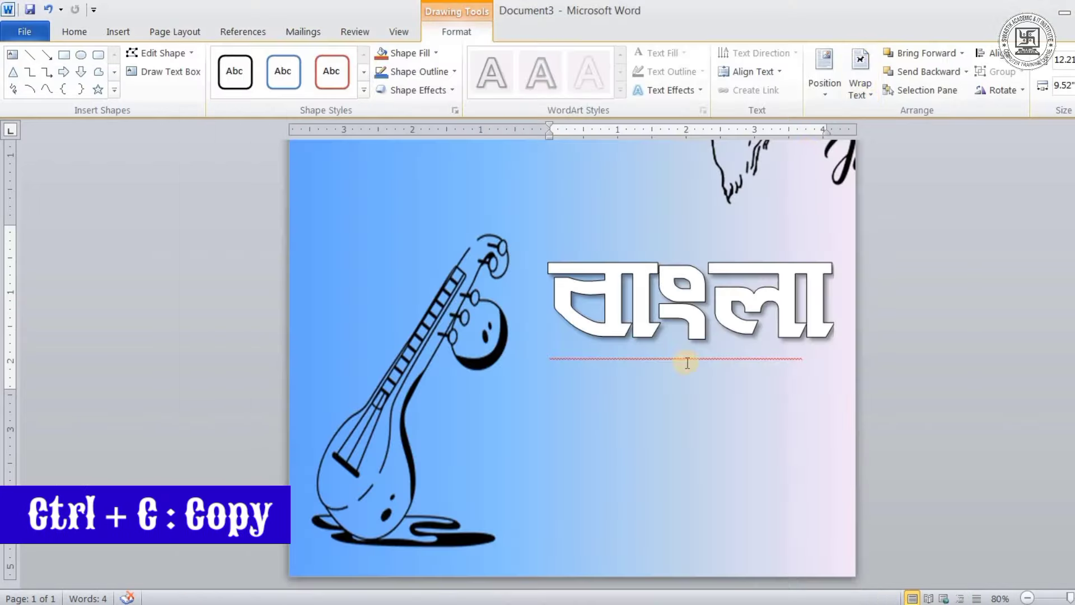
Step: Insert a new WordArt box holding the pasted student details
left_click(103, 35)
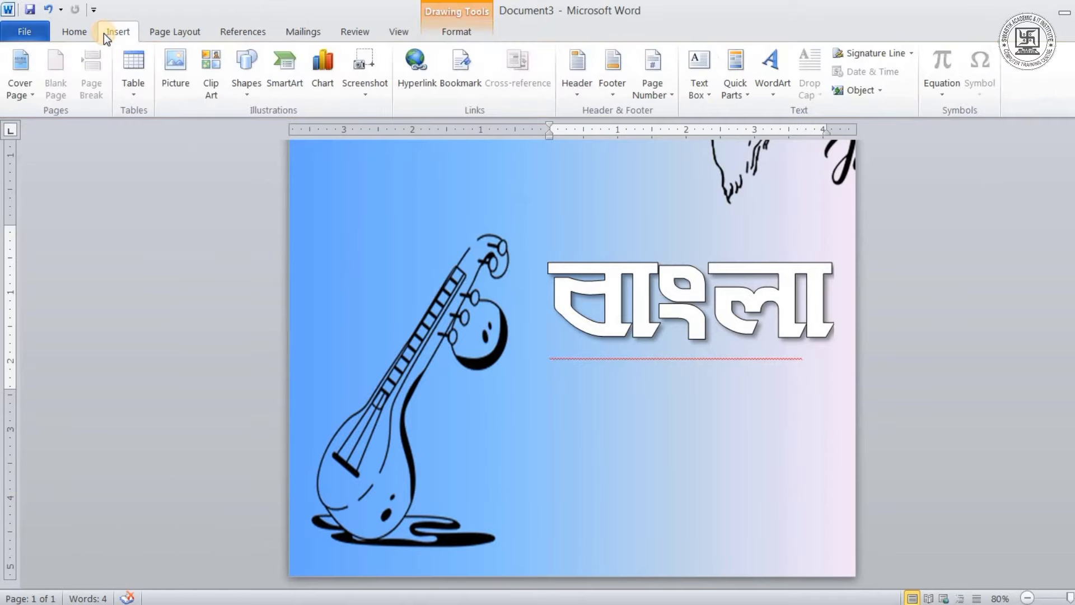
left_click(759, 66)
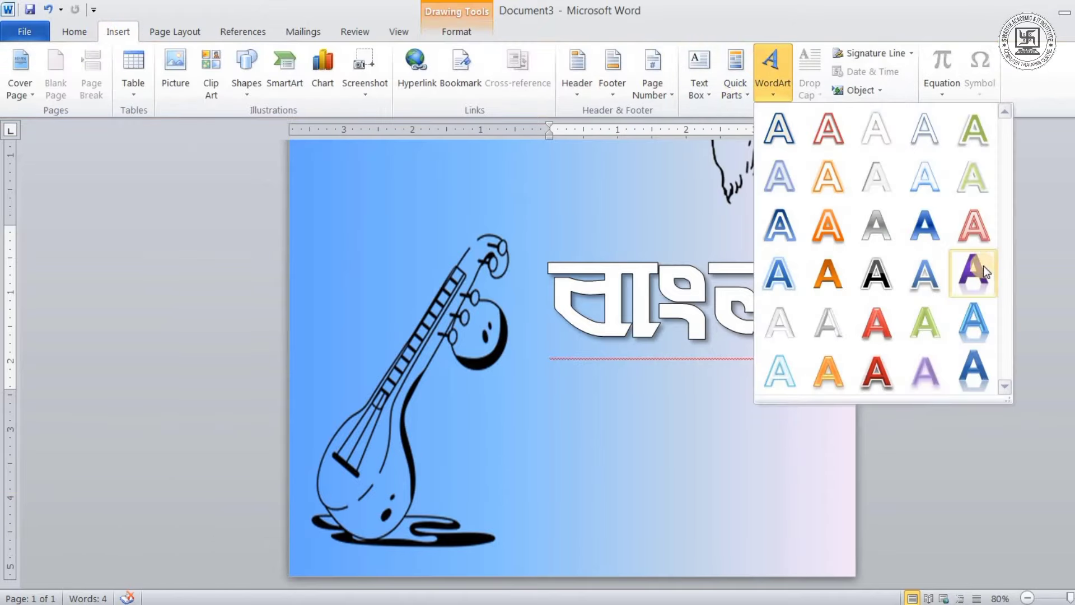
left_click(980, 195)
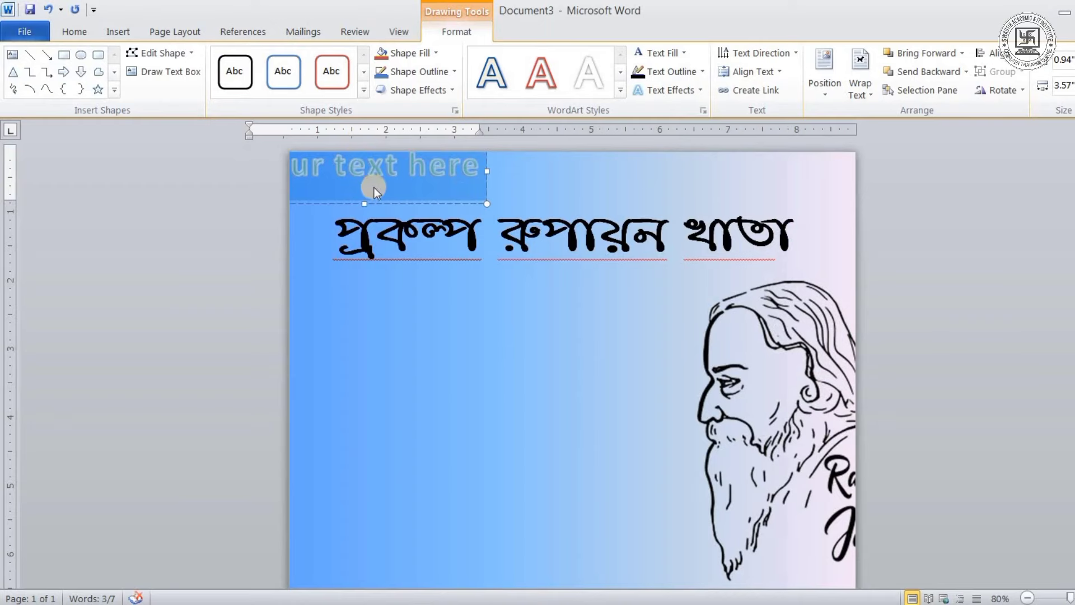
key("ctrl+v")
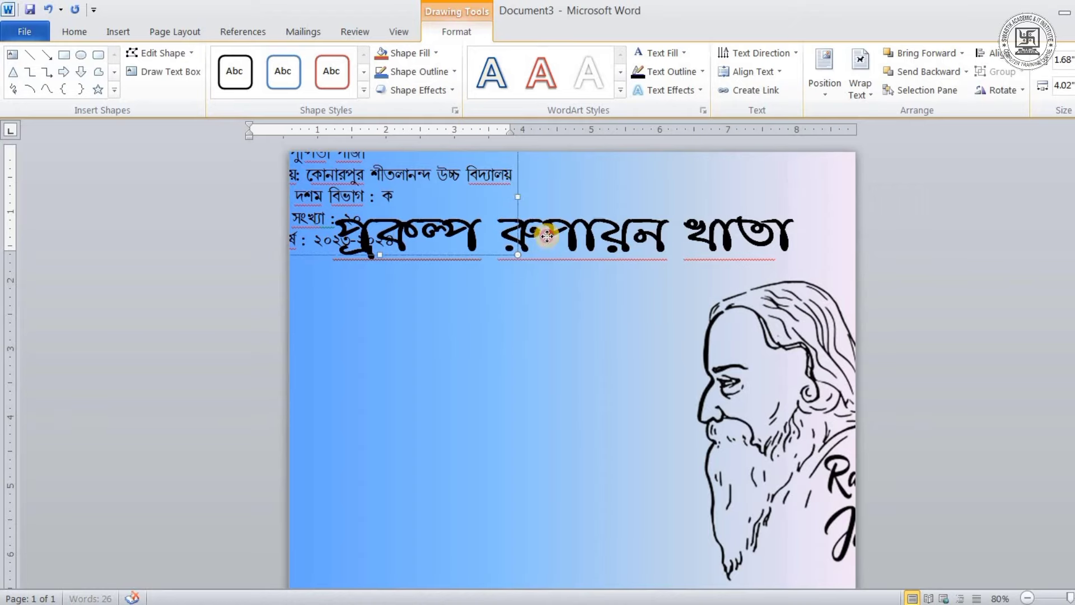
Step: Move the details box just below the বাংলা title and select all its text
left_click_drag(547, 236, 678, 387)
scroll(571, 168, "down", 3)
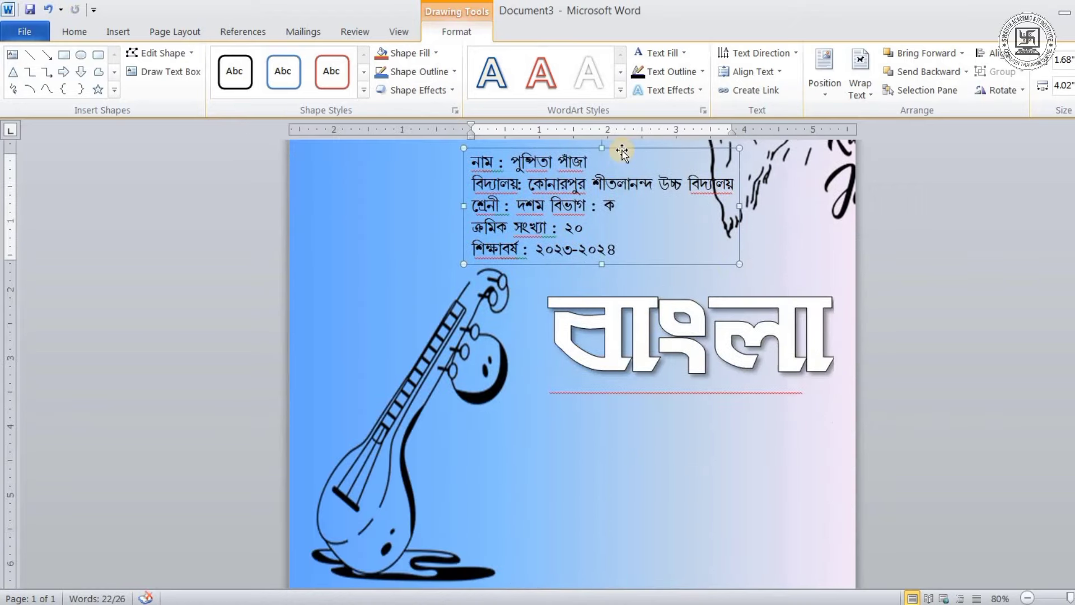
left_click_drag(622, 151, 685, 394)
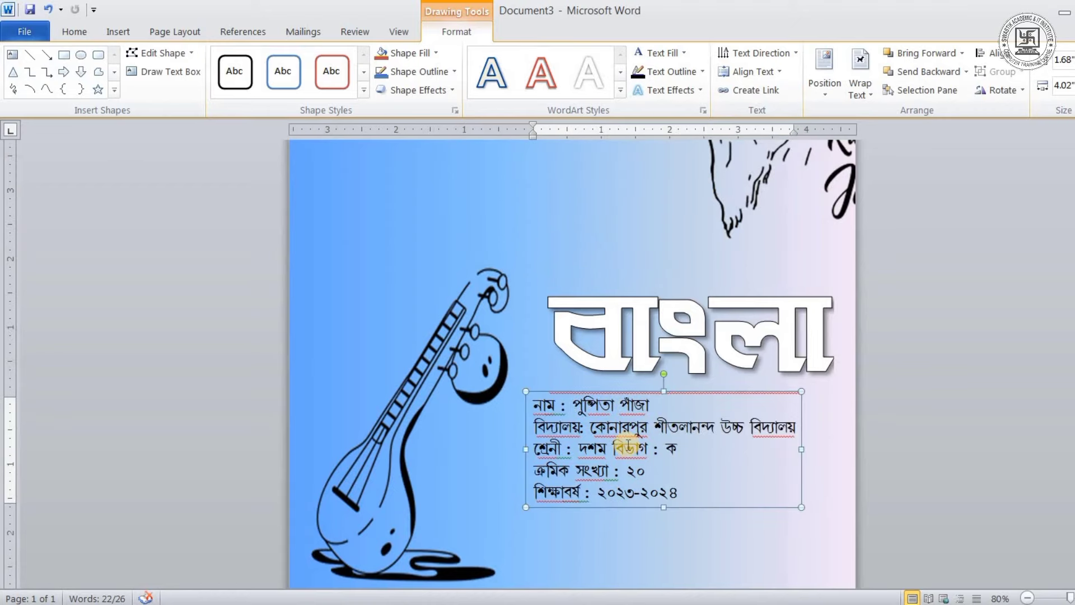
left_click(629, 457)
key("ctrl+a")
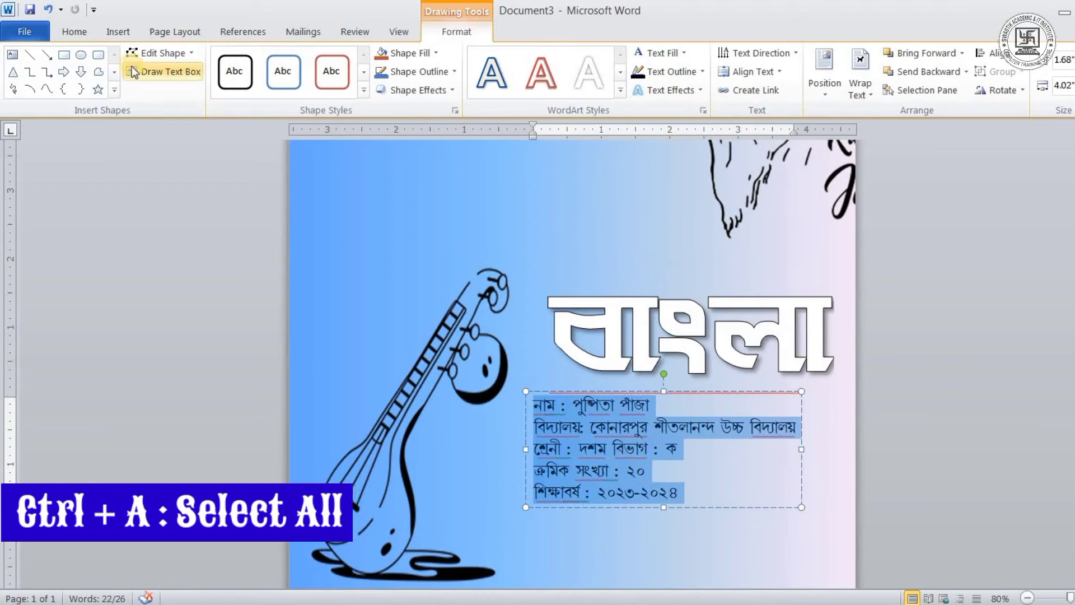
Step: Set the student details to non-bold LipiChameliNorm at 24 pt
left_click(74, 32)
left_click(203, 62)
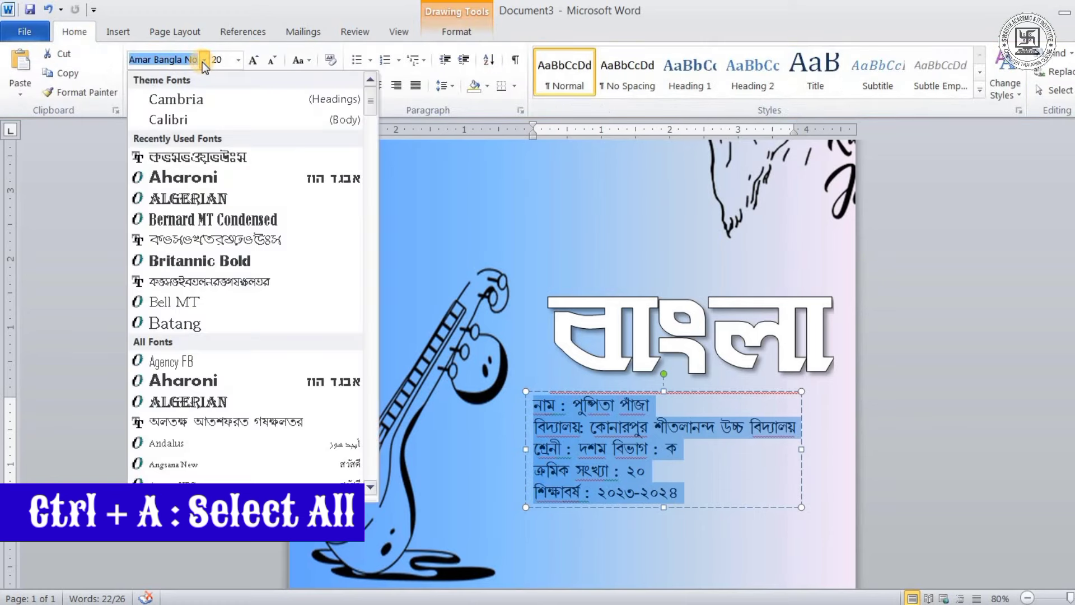
left_click(228, 285)
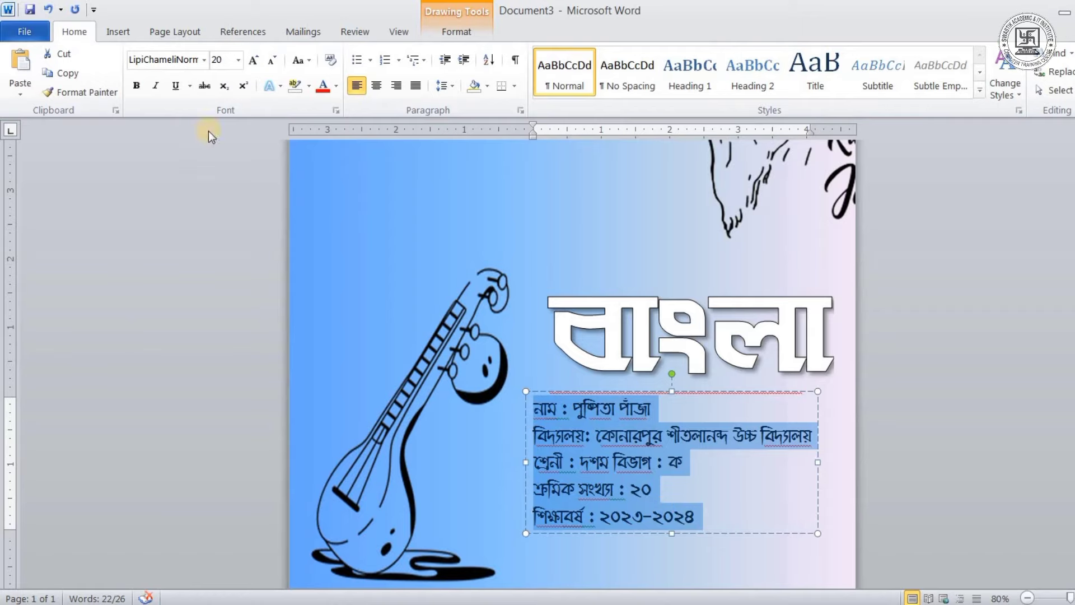
left_click(132, 89)
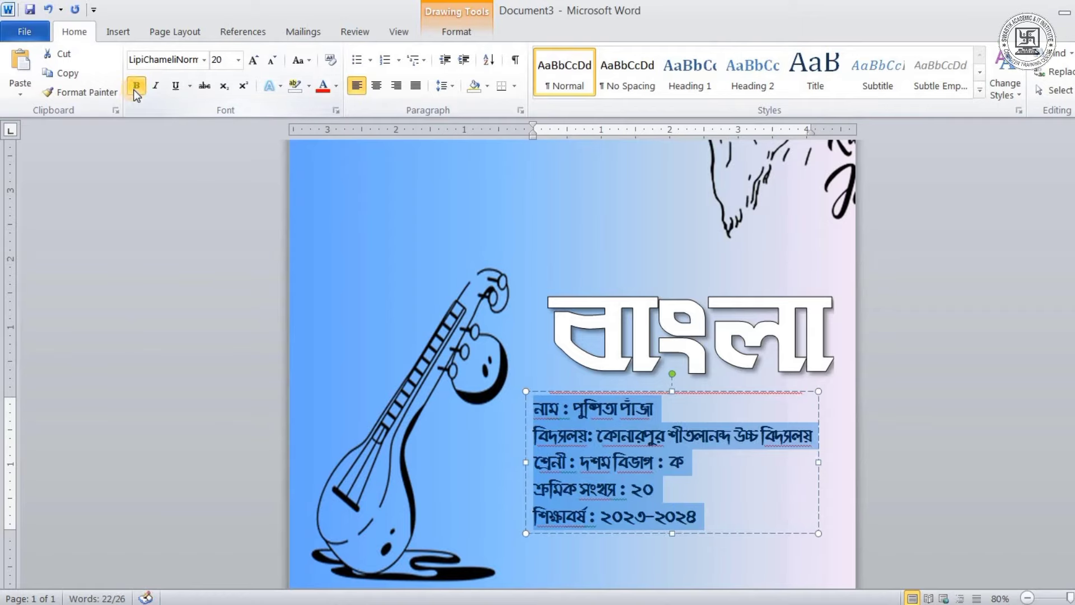
left_click(134, 89)
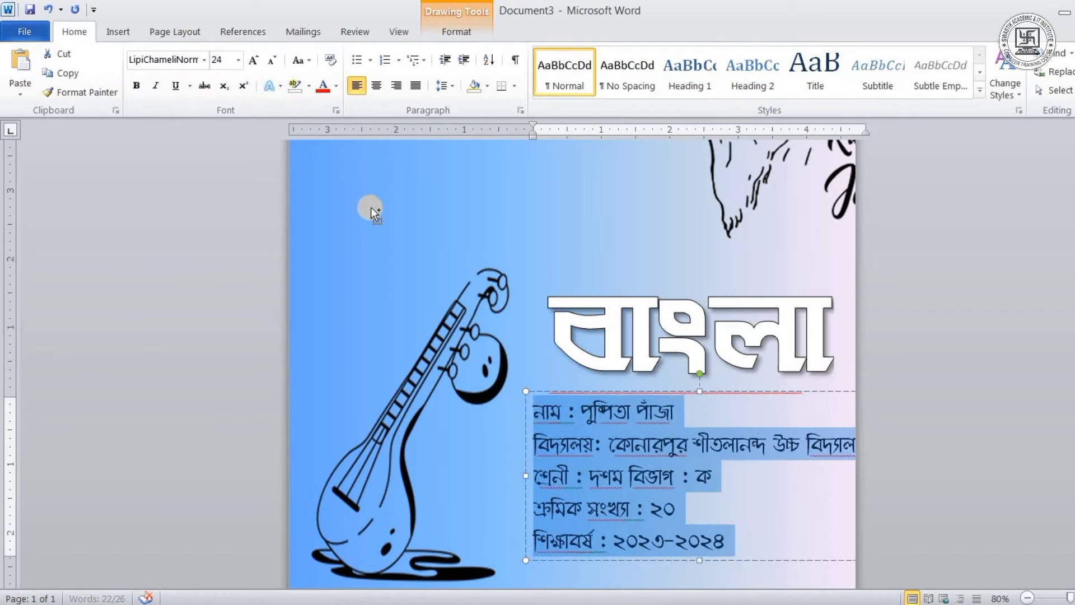
left_click(253, 60)
left_click(253, 60)
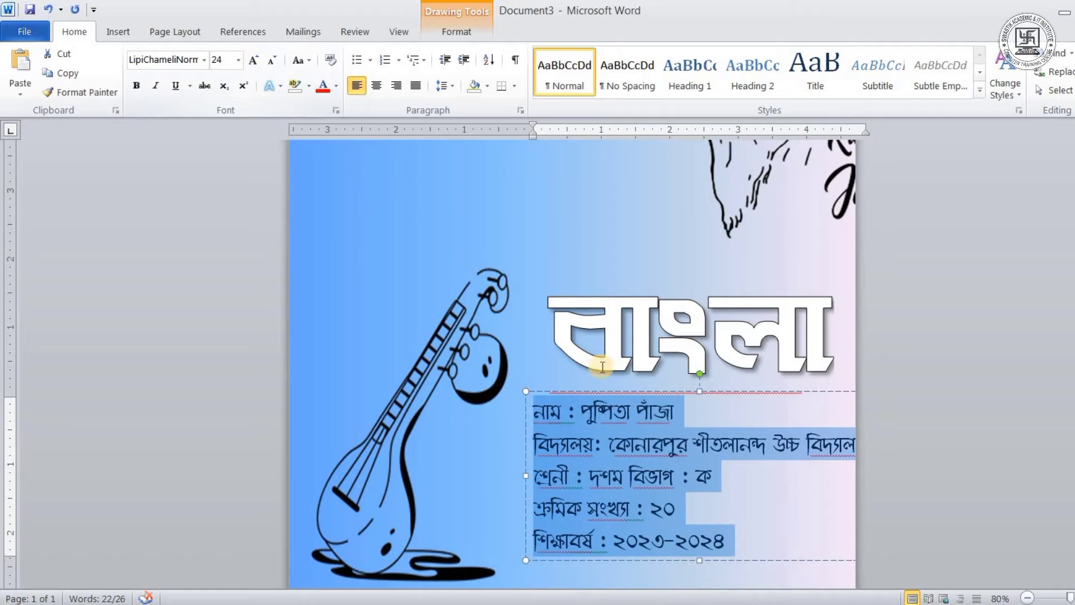
Step: Shrink the school-name line to 22 pt and nudge the details box slightly lower
scroll(612, 361, "down", 1)
left_click_drag(611, 357, 602, 358)
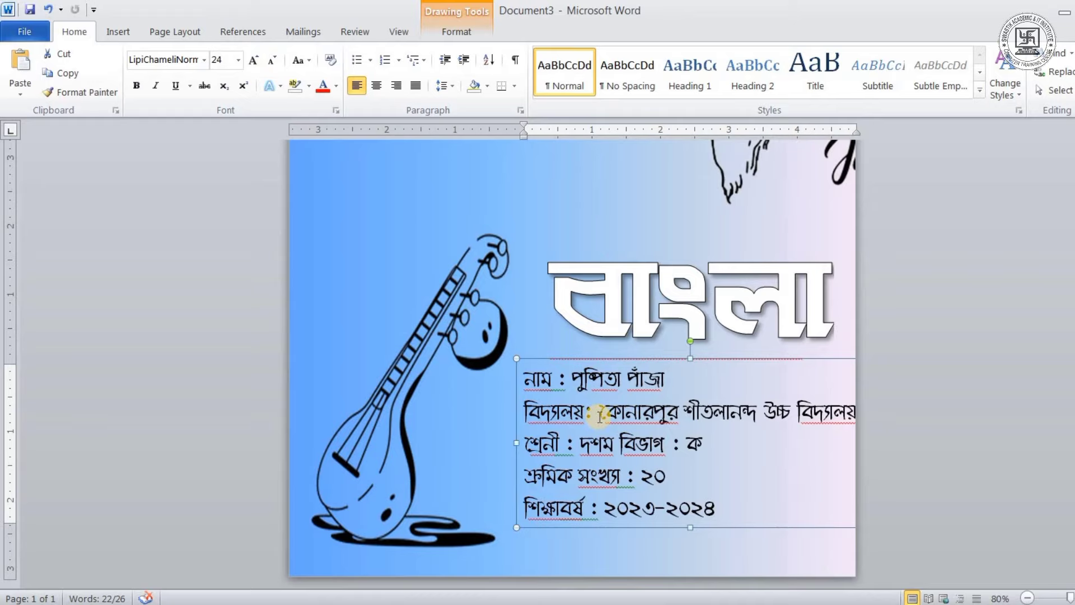
left_click_drag(600, 416, 934, 415)
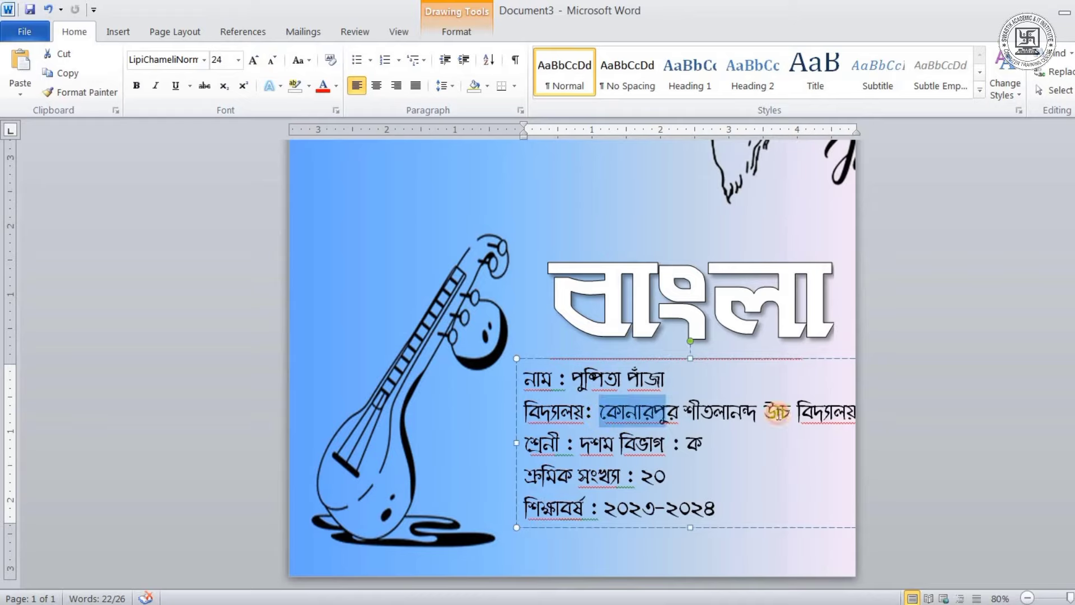
key("ctrl+shift+comma")
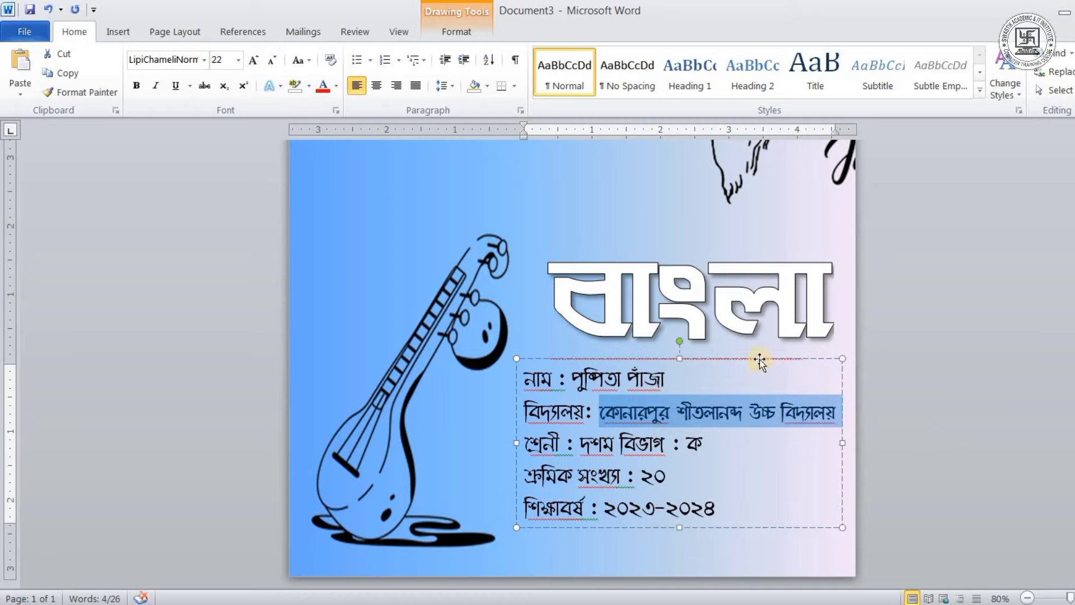
left_click_drag(760, 363, 764, 371)
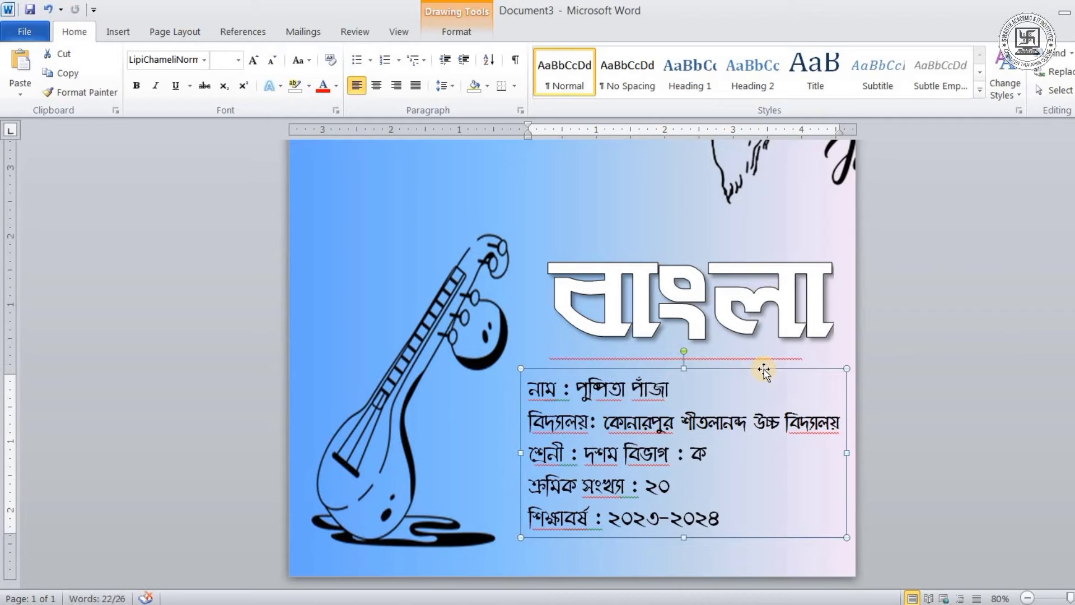
key("ctrl+z")
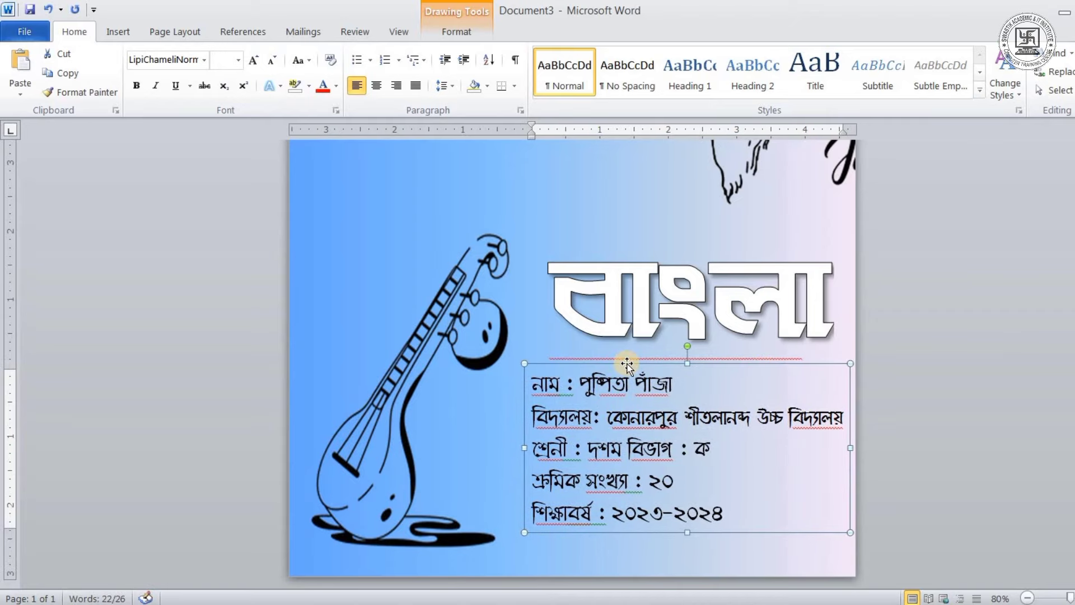
key("Down")
key("Down")
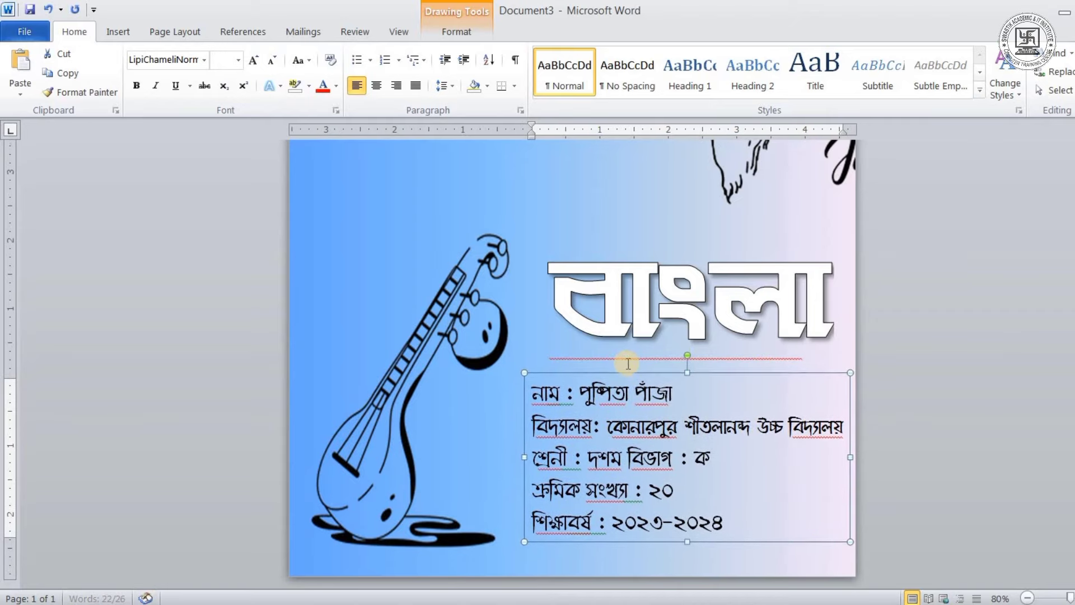
Step: Nudge the বাংলা box down slightly and enlarge its text from 140 to 150 pt
left_click(693, 278)
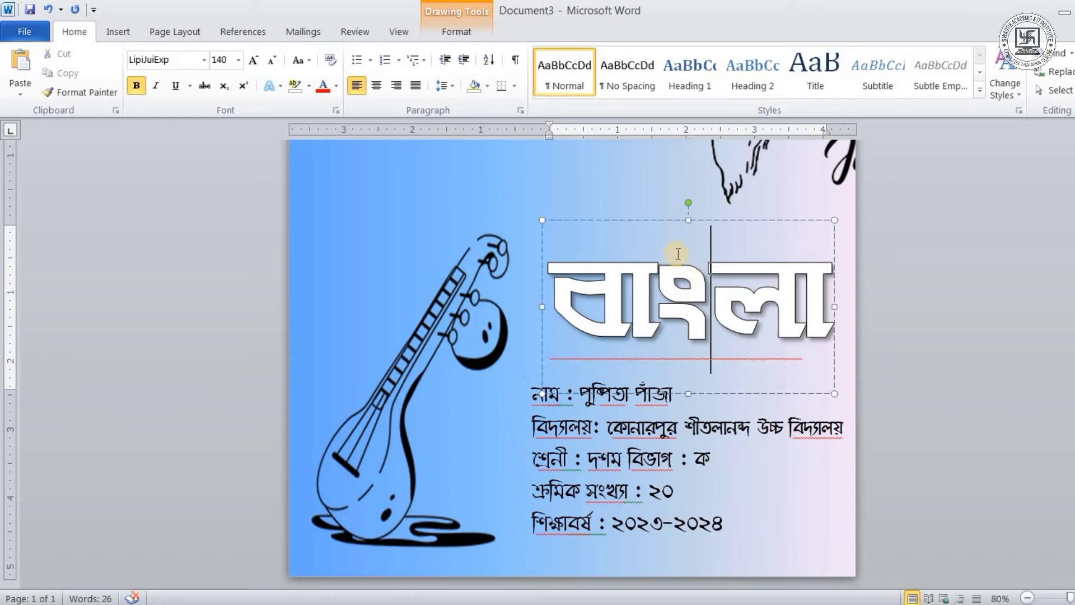
left_click(670, 211)
key("Down")
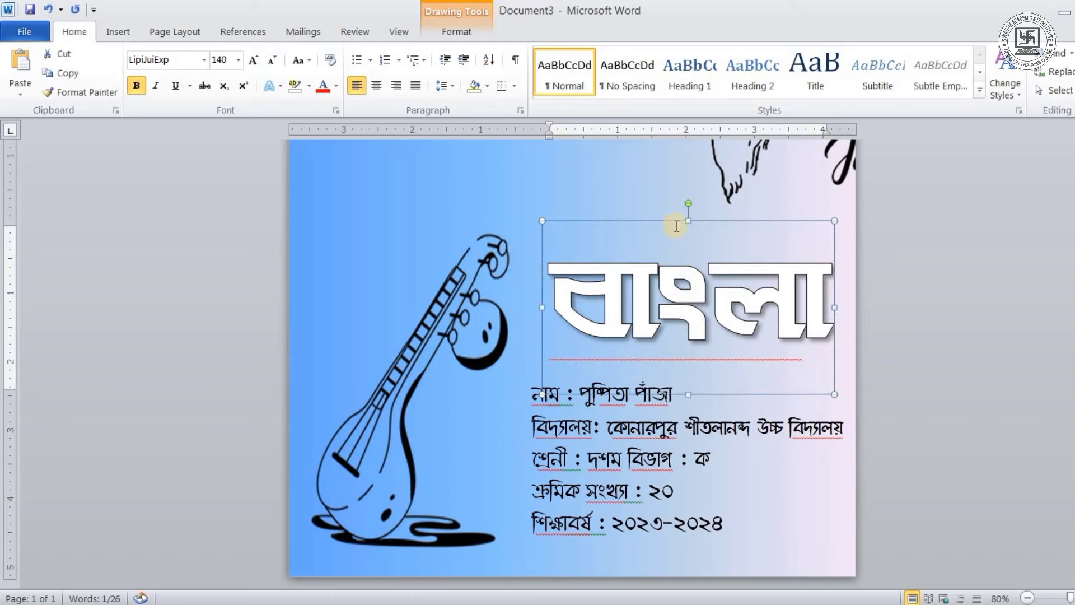
left_click(676, 298)
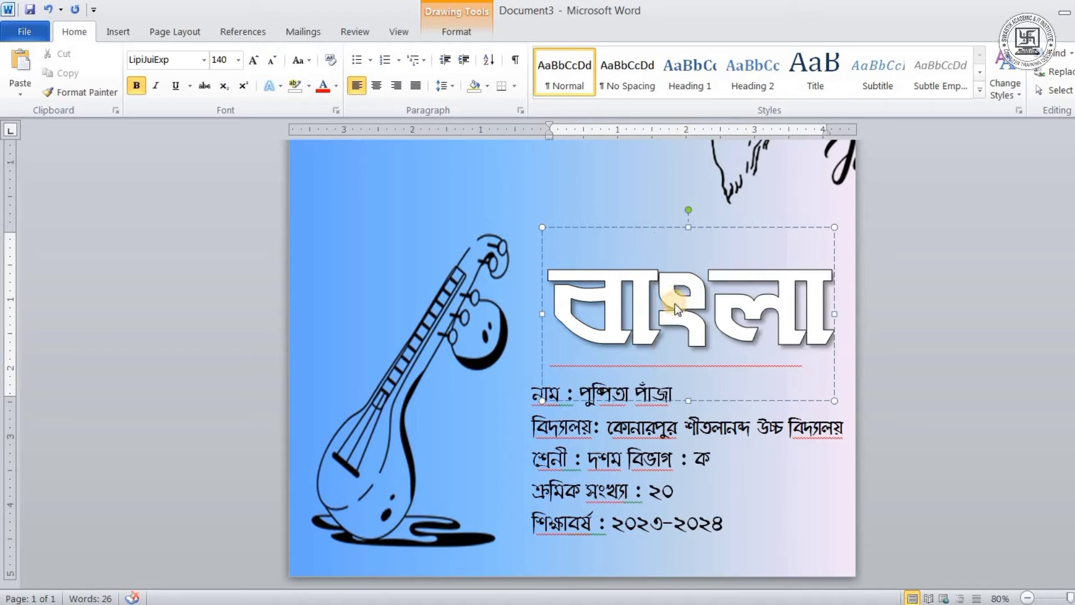
key("ctrl+a")
key("ctrl+shift+period")
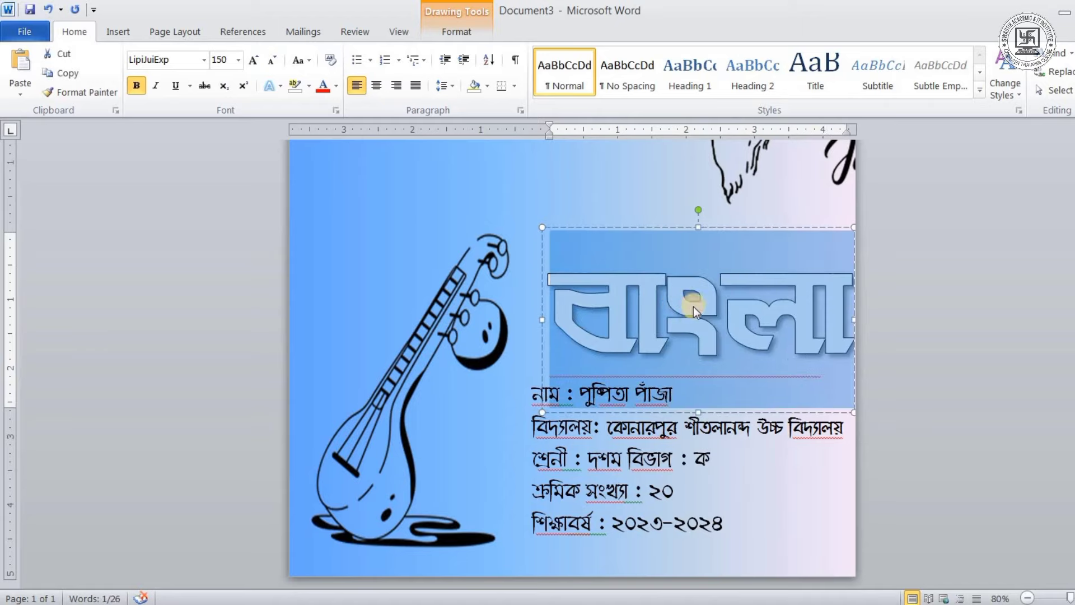
Step: Shift the বাংলা WordArt three nudges to the left so it fits on the cover
left_click(644, 229)
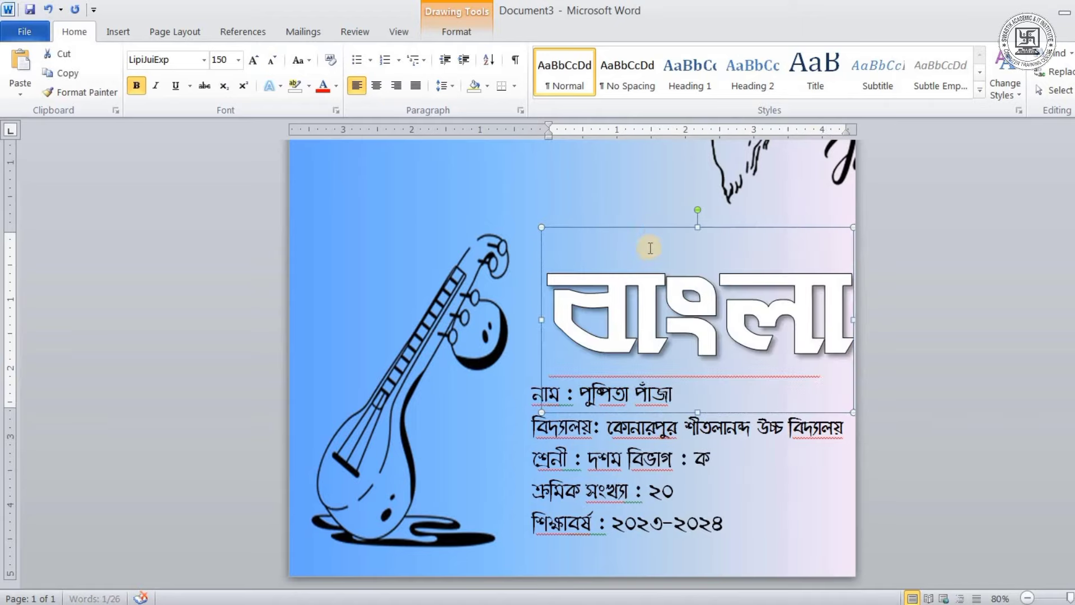
key("Left")
key("Left")
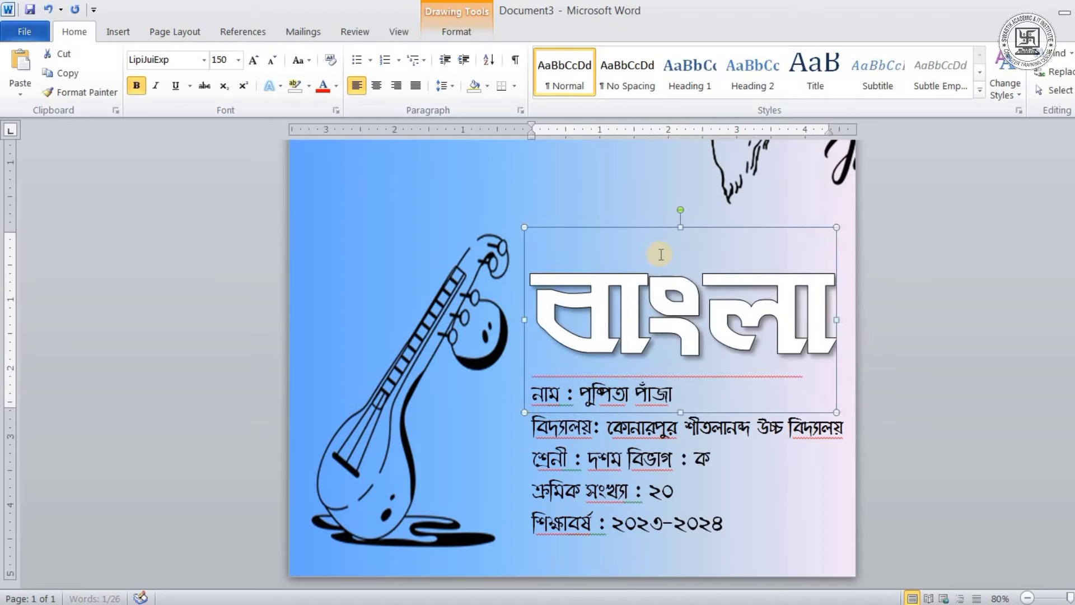
key("Left")
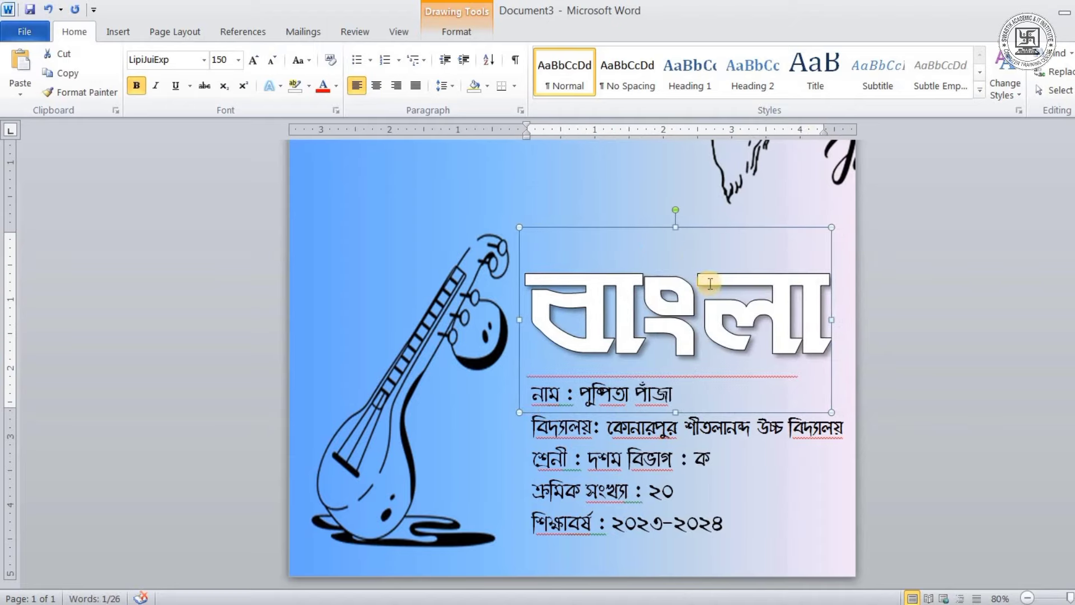
key("Left")
left_click(463, 228)
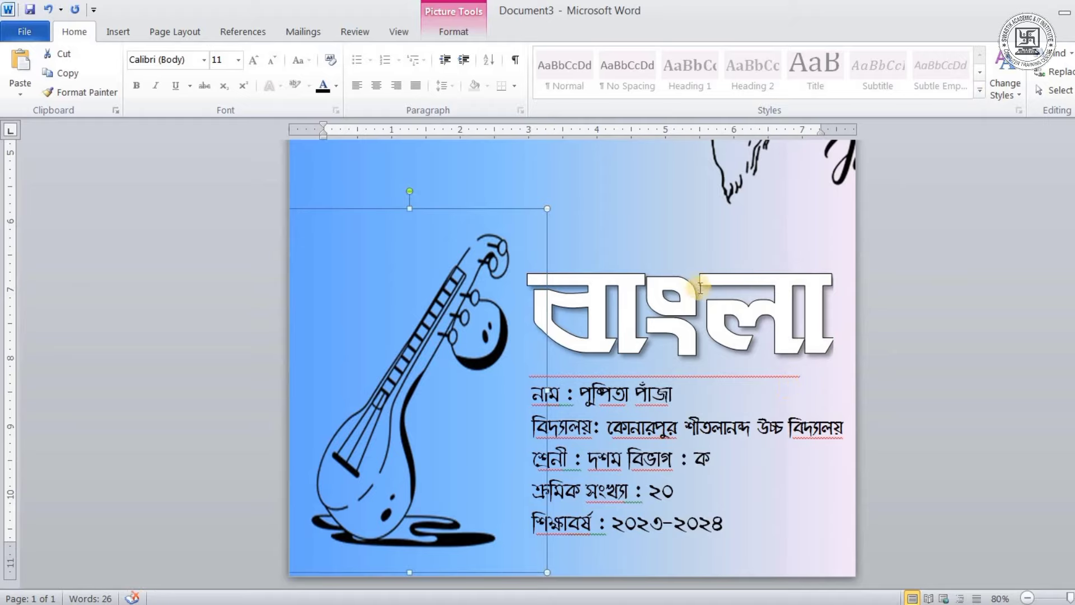
left_click(620, 228)
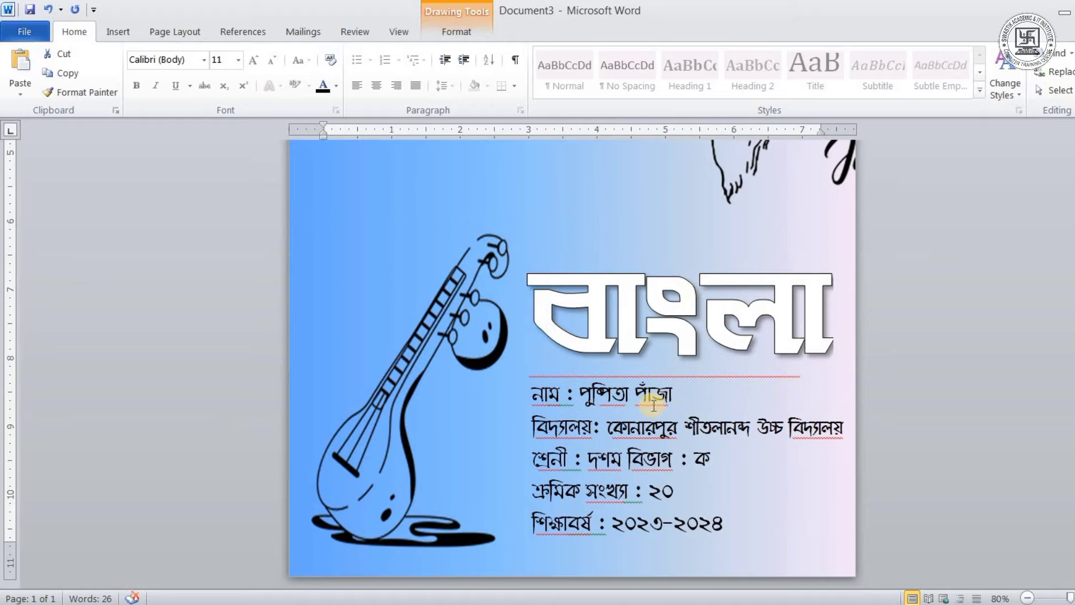
Step: Draw a small red oval with no outline over the left part of বাংলা
left_click(116, 32)
left_click(240, 74)
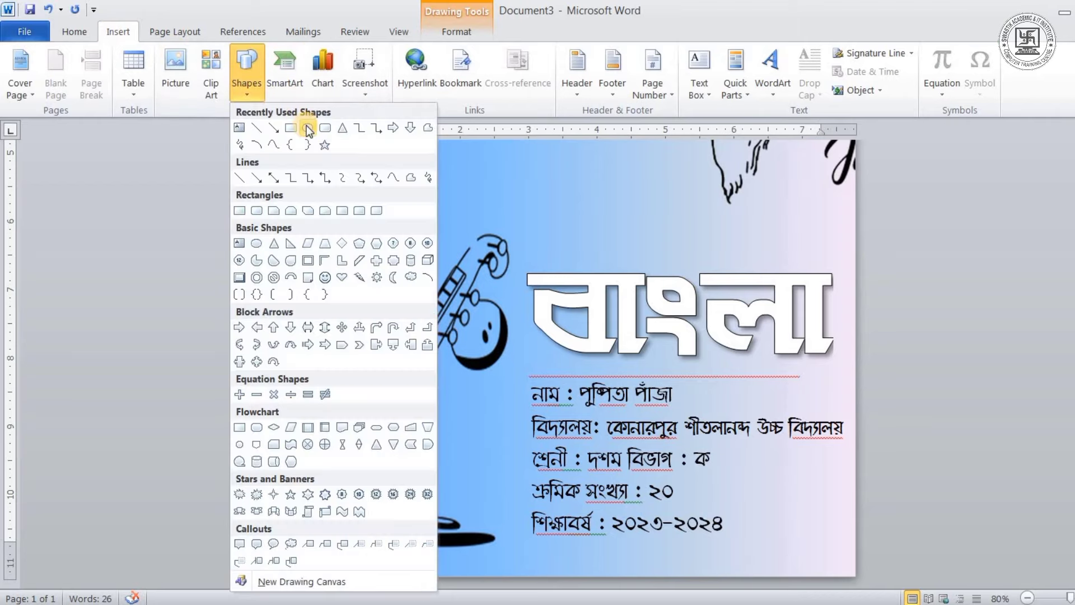
left_click(307, 128)
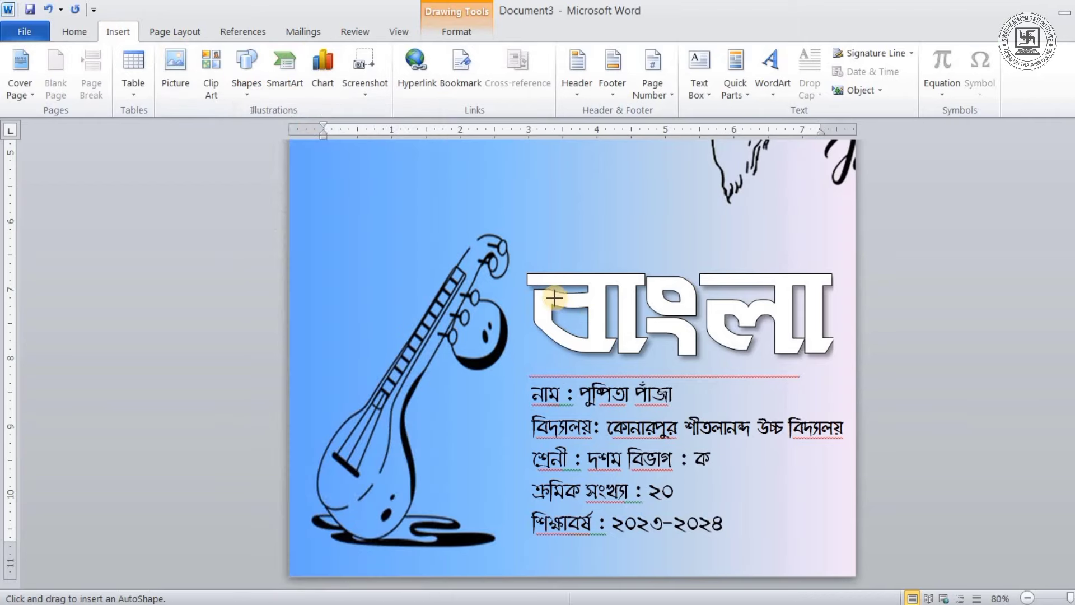
left_click_drag(543, 299, 600, 340)
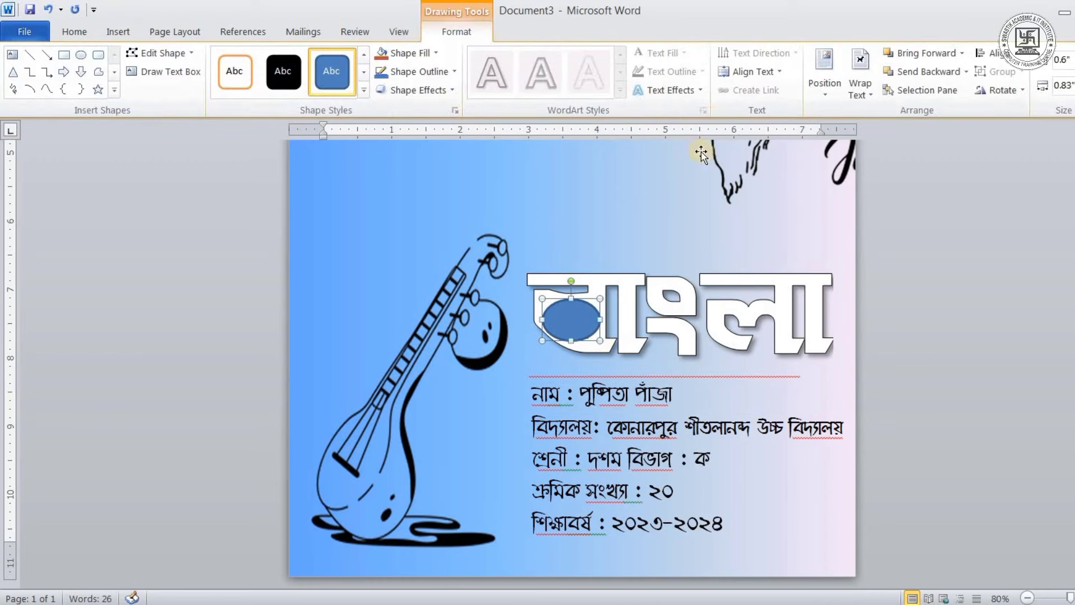
left_click(412, 53)
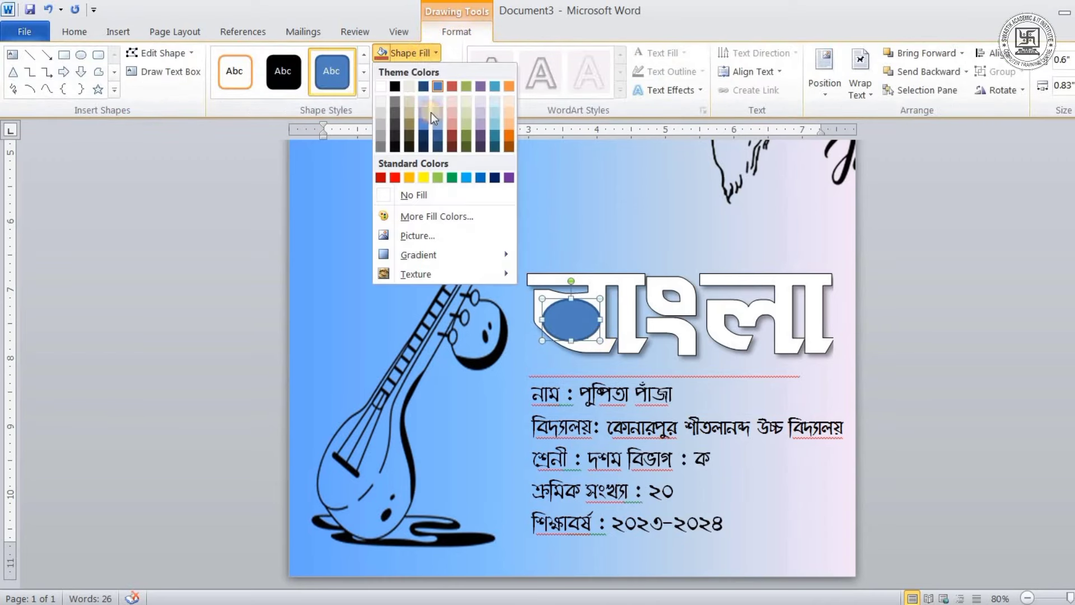
left_click(394, 178)
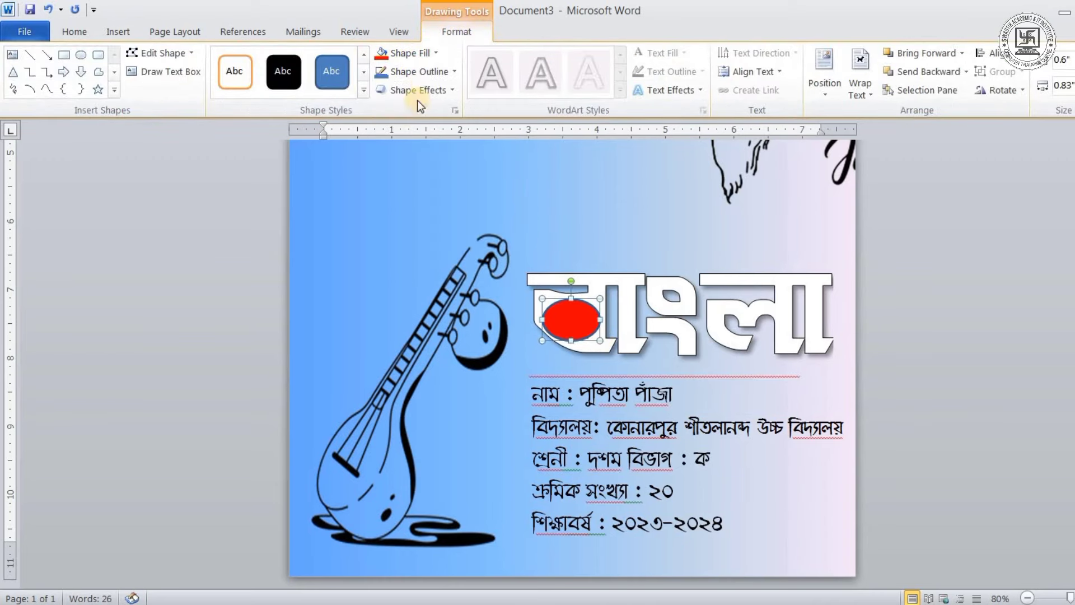
left_click(422, 71)
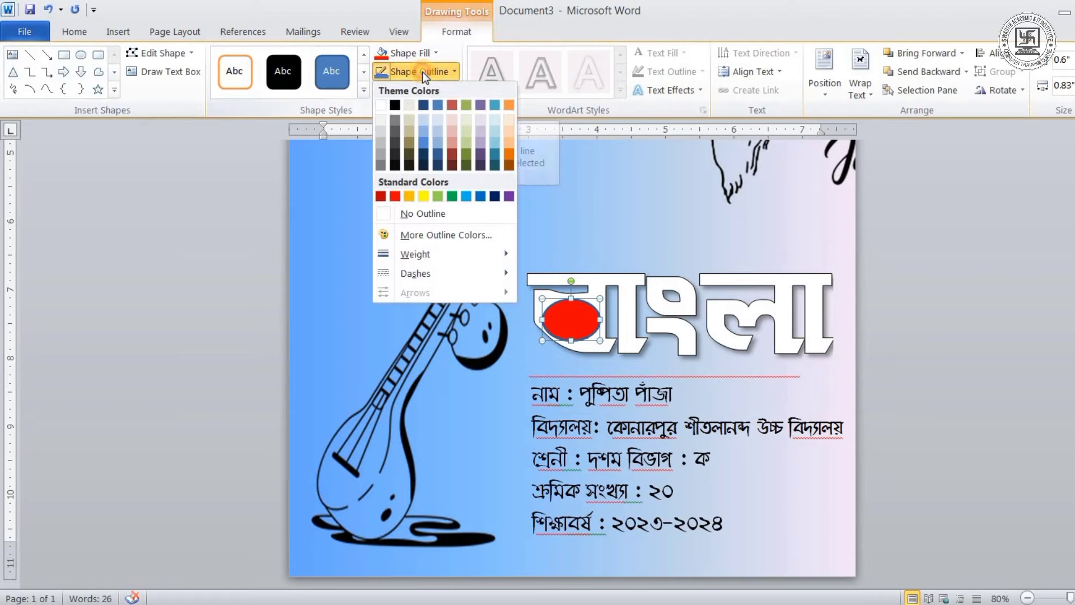
left_click(426, 213)
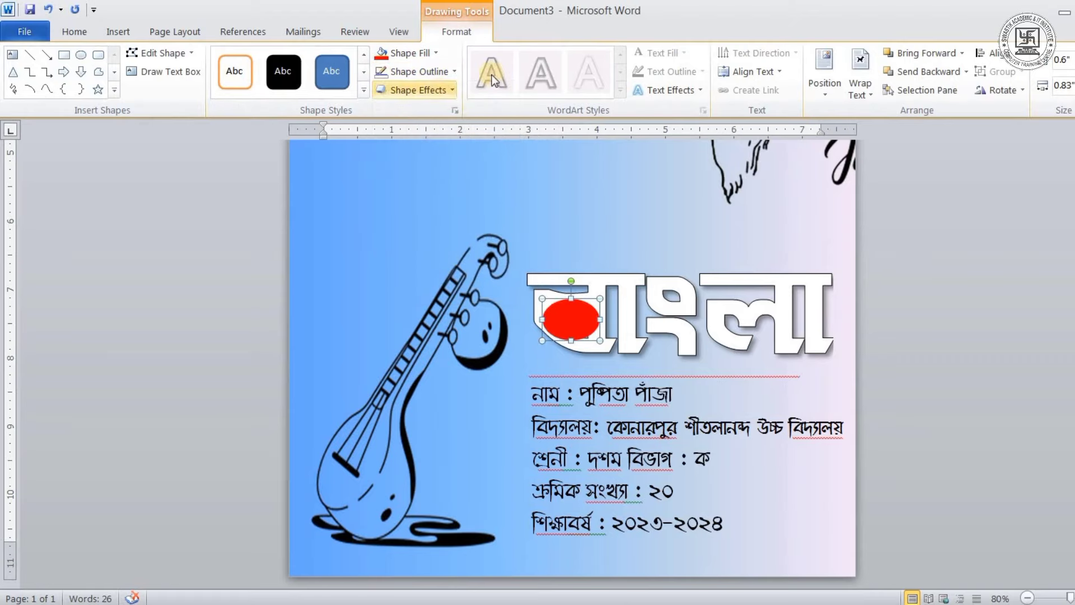
Step: Send the red oval behind বাংলা, then place a duplicate behind the ং letter
left_click(966, 71)
left_click(941, 111)
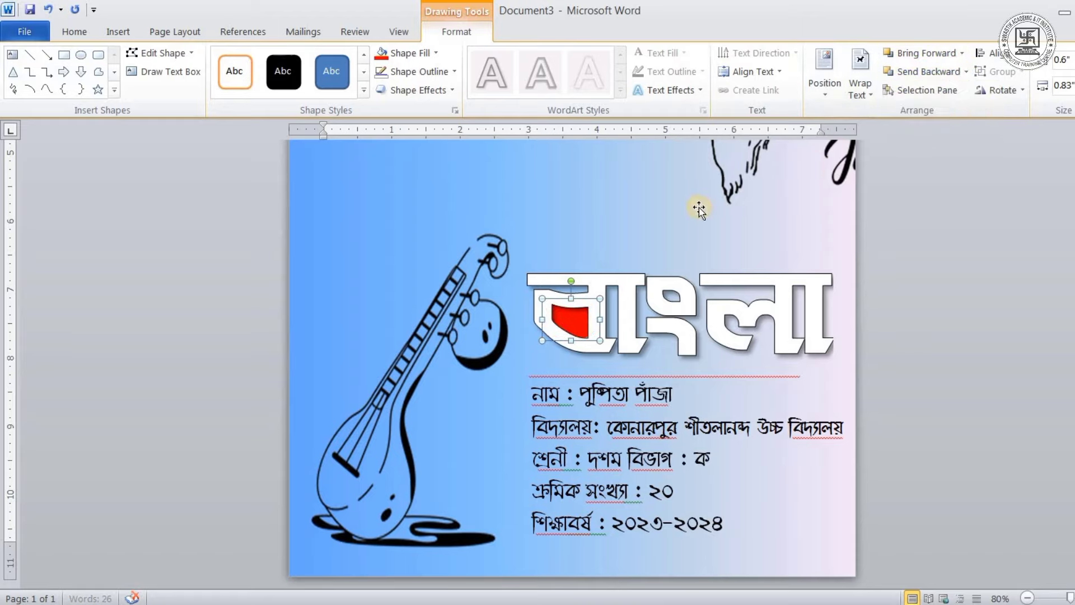
key("ctrl+c")
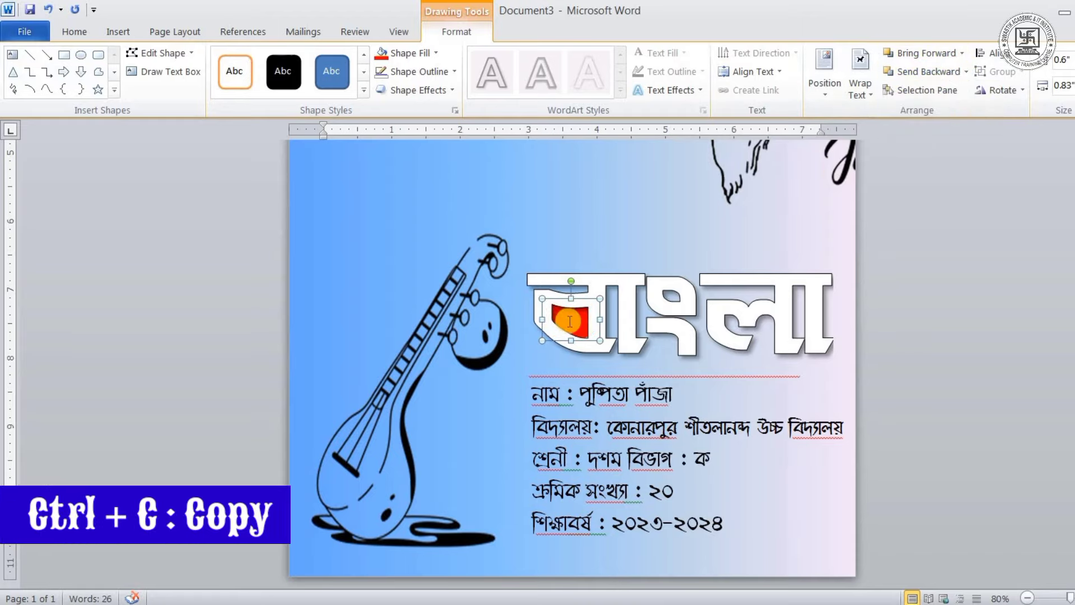
key("ctrl+v")
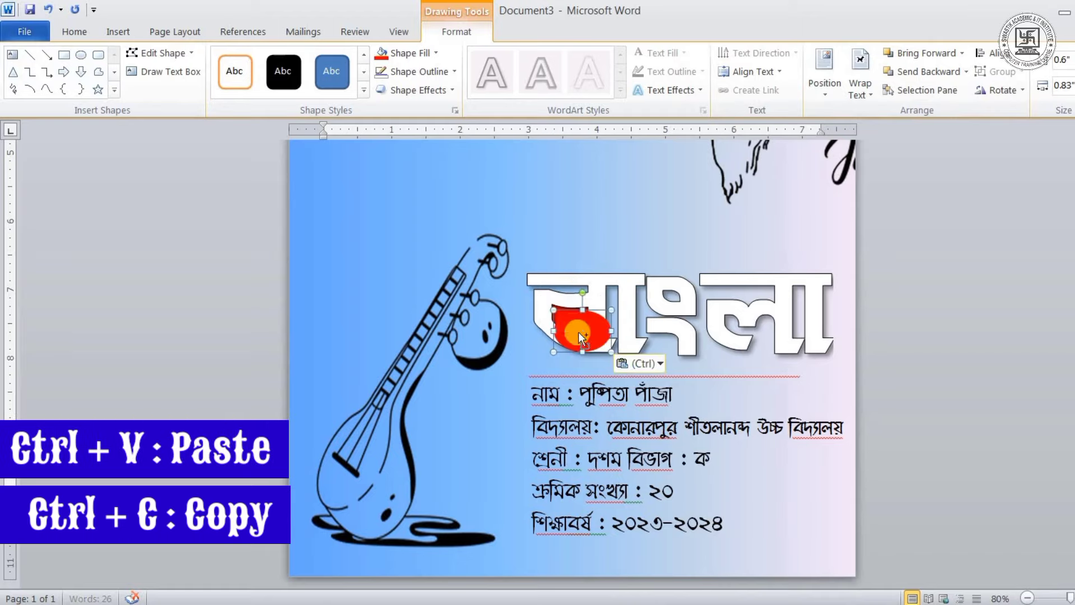
left_click_drag(581, 328, 656, 309)
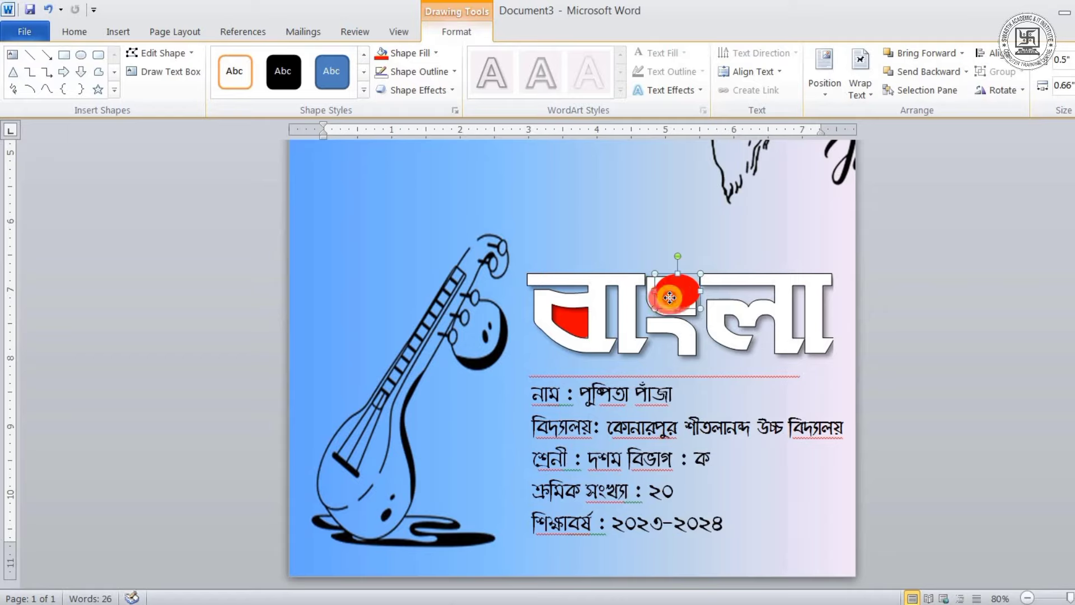
left_click(967, 71)
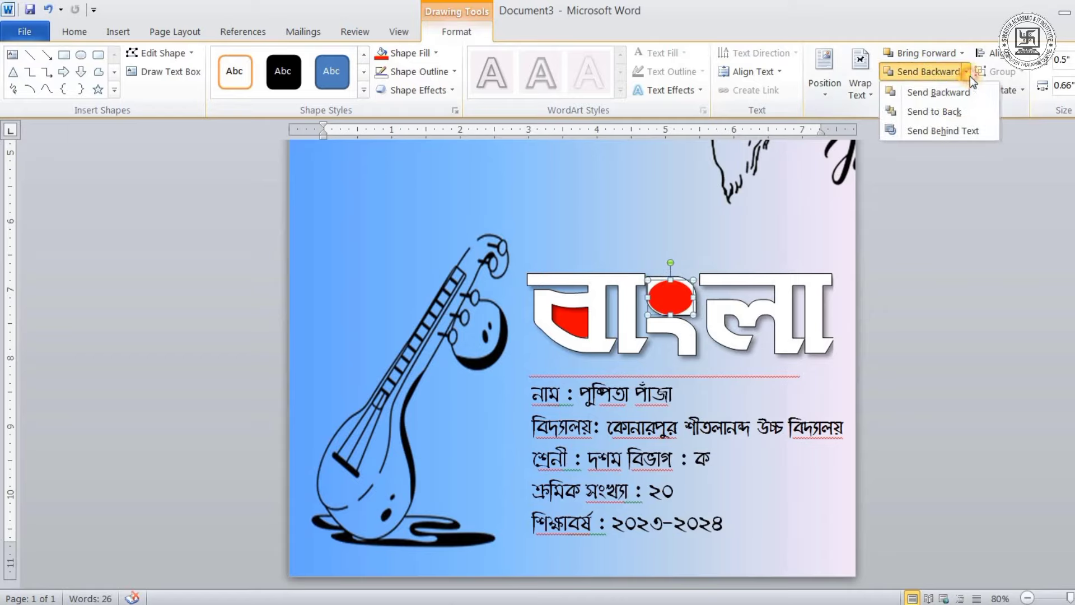
left_click(942, 112)
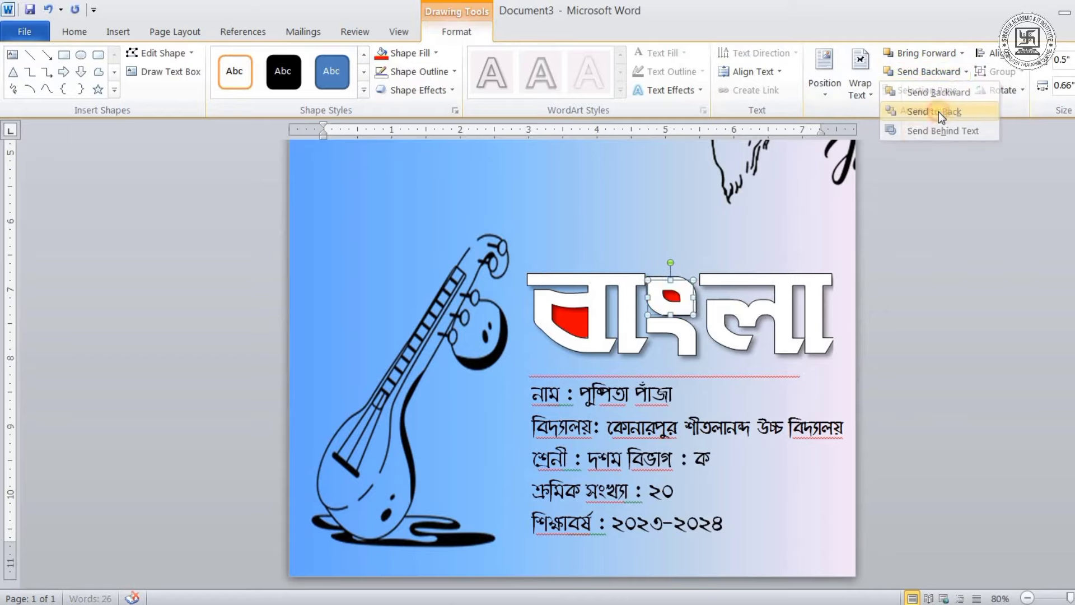
left_click(726, 233)
left_click(1009, 364)
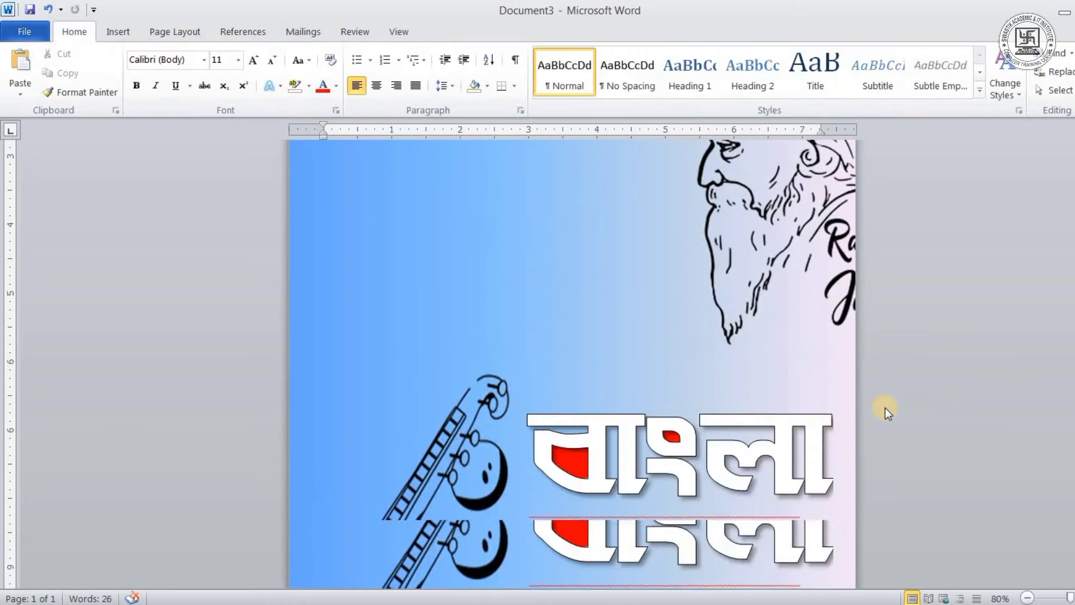
left_click(574, 396)
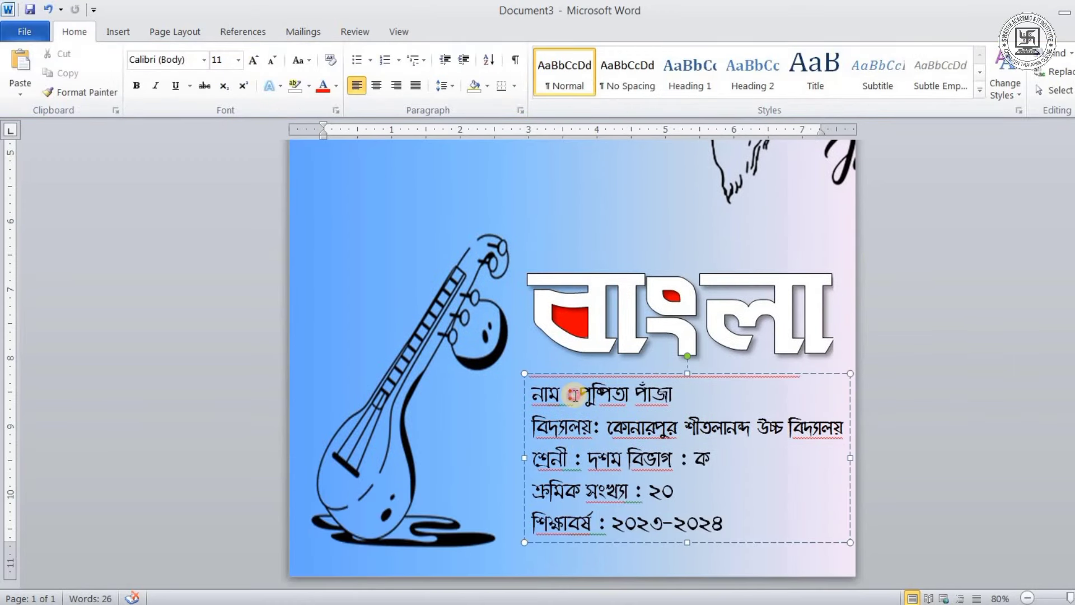
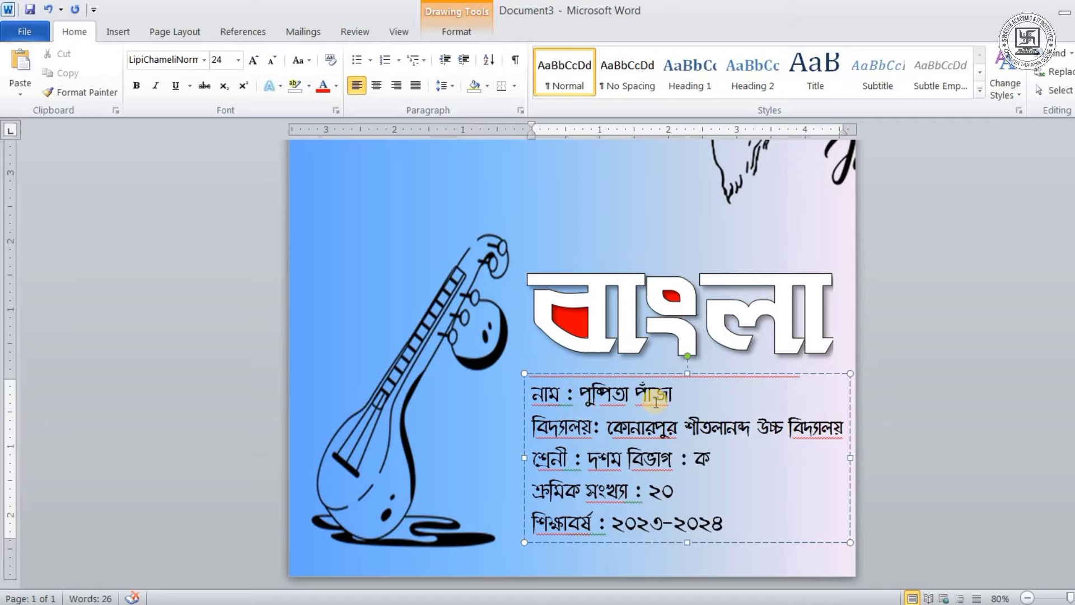
Step: Draw a straight line shape under the নাম (name) entry of the student details
left_click(117, 32)
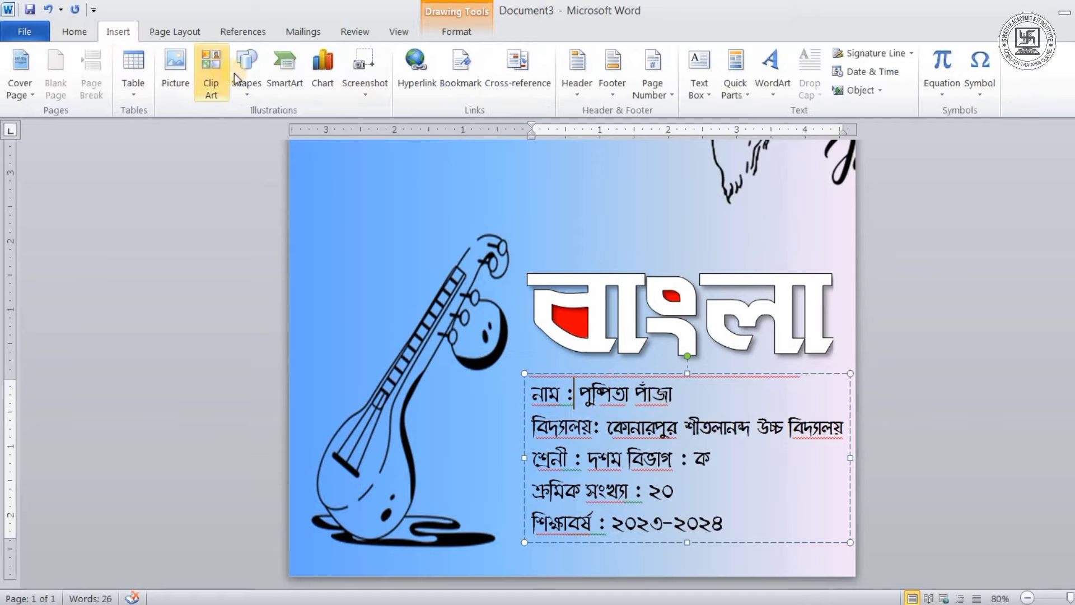
left_click(257, 84)
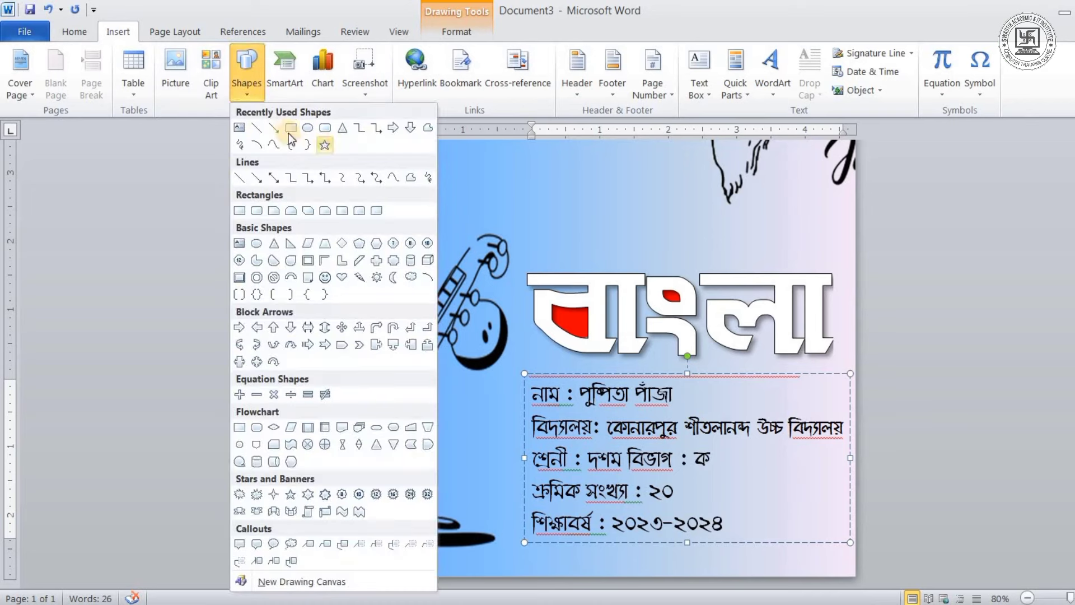
left_click(259, 128)
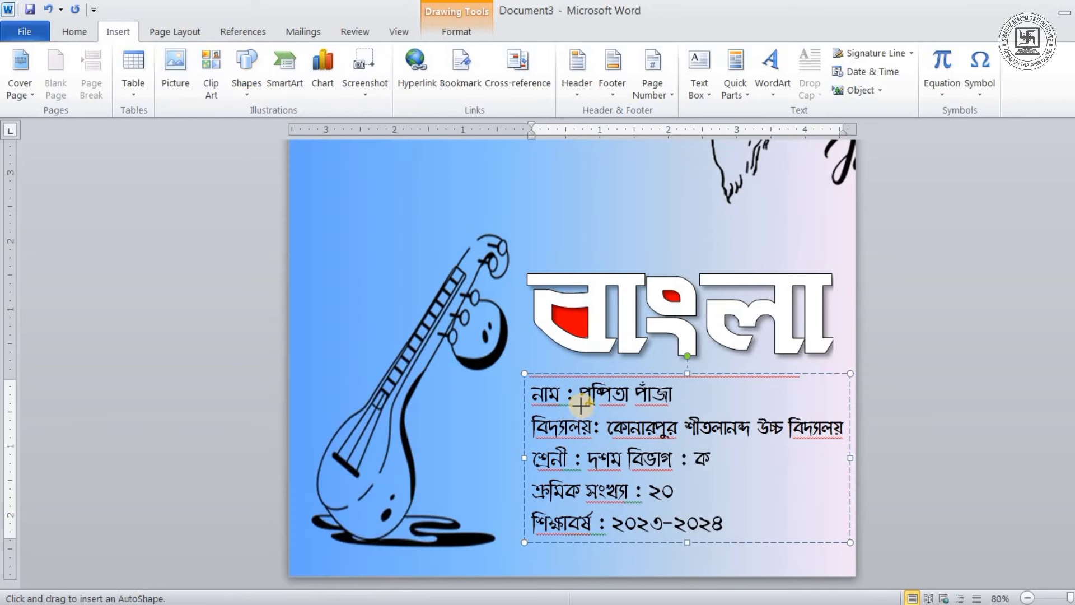
left_click_drag(521, 227, 834, 412)
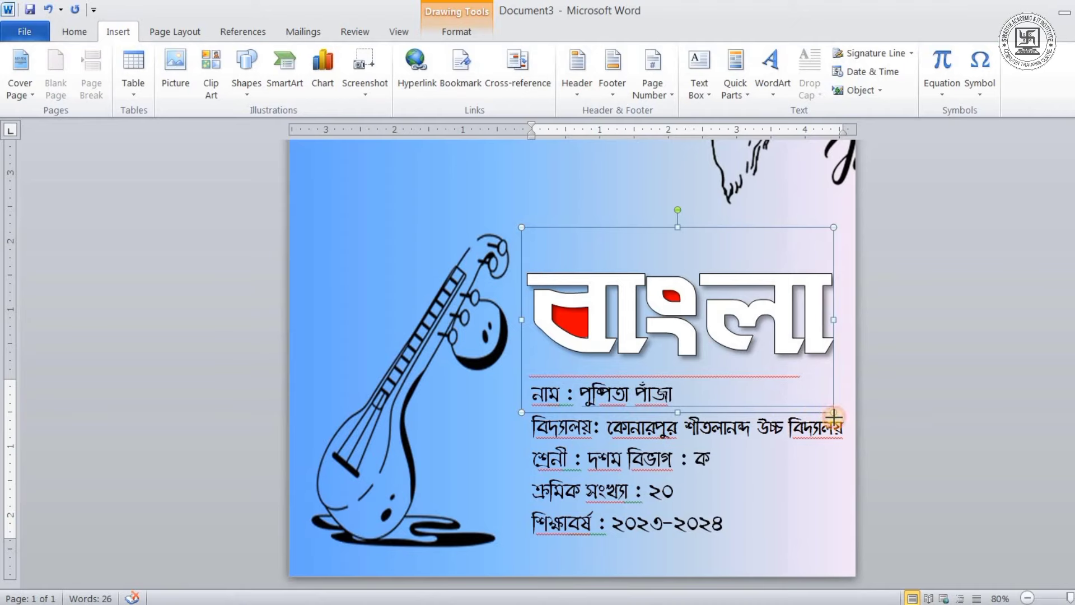
left_click_drag(580, 405, 843, 406)
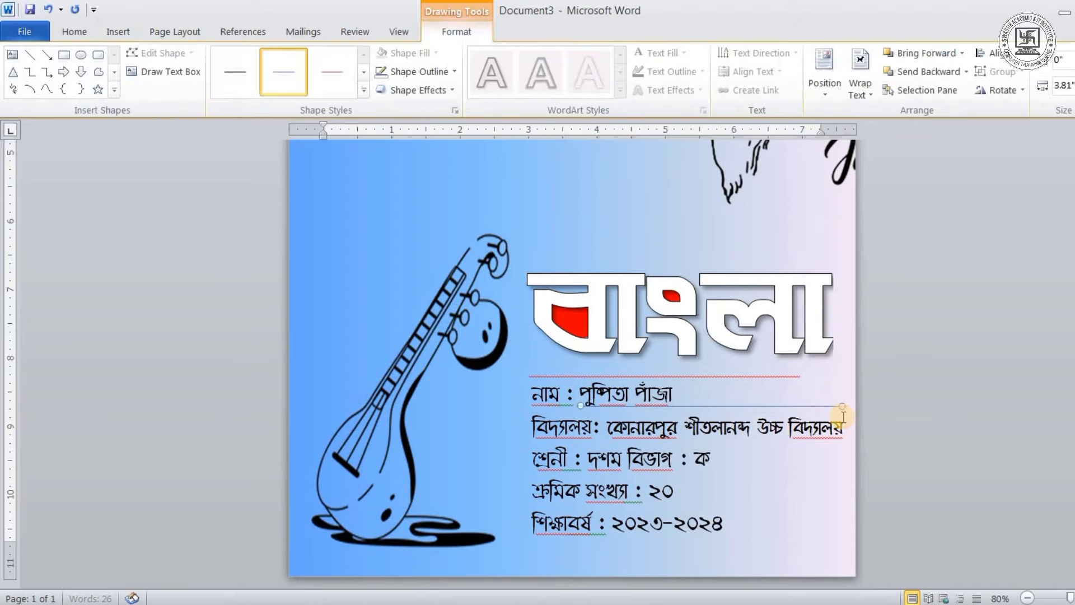
Step: Give the name underline a 1½ pt weight and a dashed style, finally coloured black
left_click(425, 73)
mouse_move(415, 254)
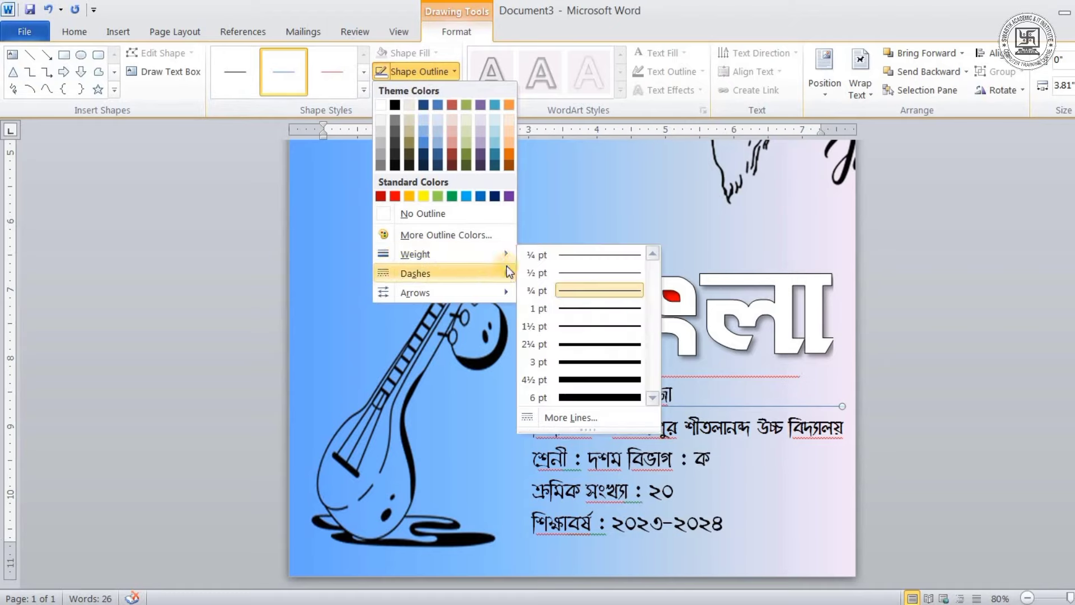
left_click(582, 325)
left_click(415, 75)
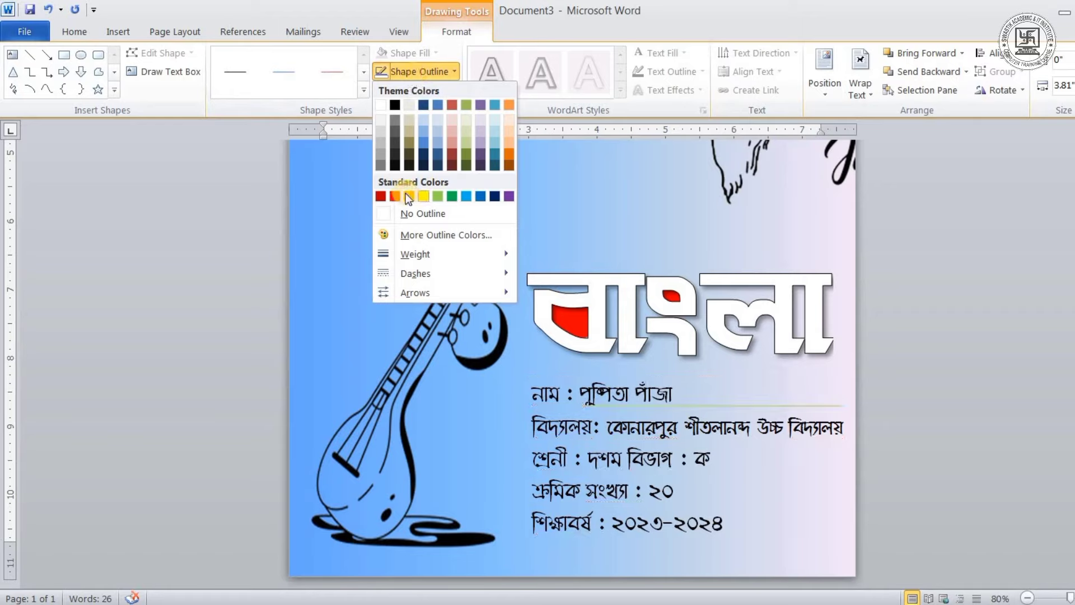
left_click(508, 105)
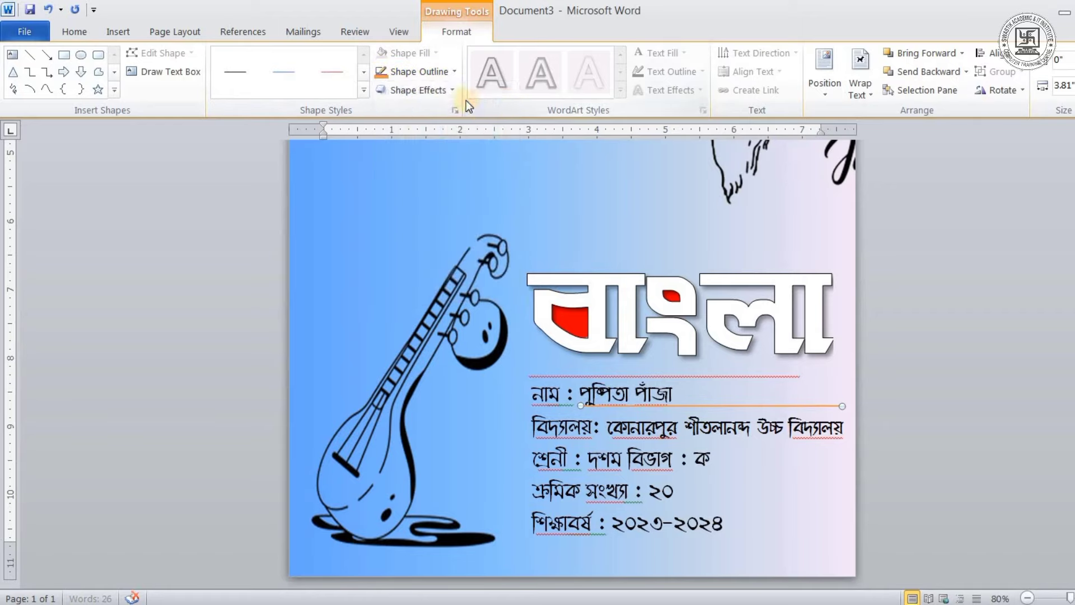
left_click(415, 73)
mouse_move(415, 274)
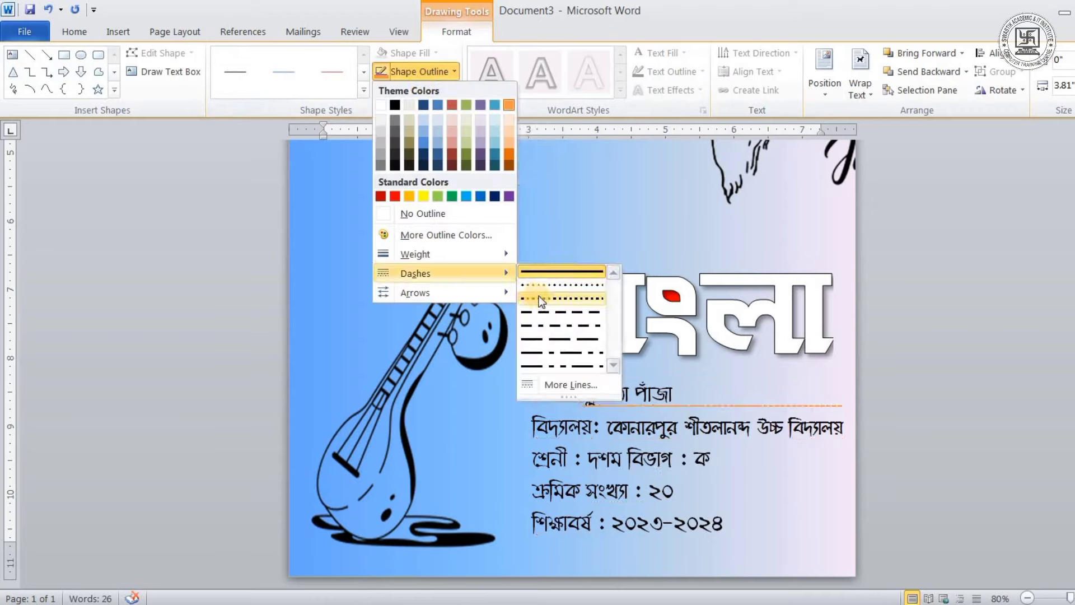
left_click(560, 312)
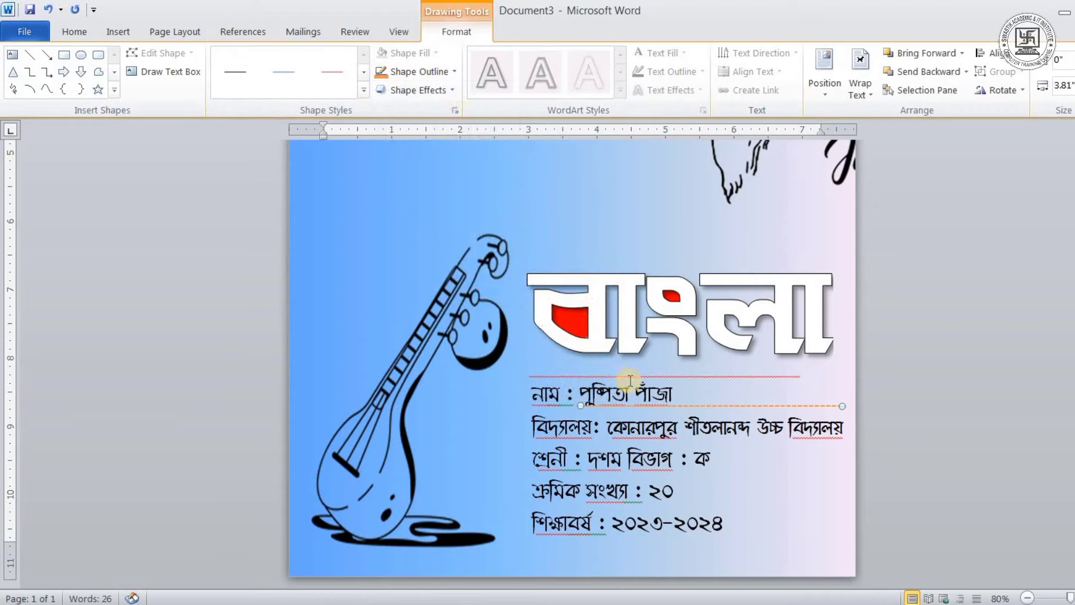
left_click(426, 73)
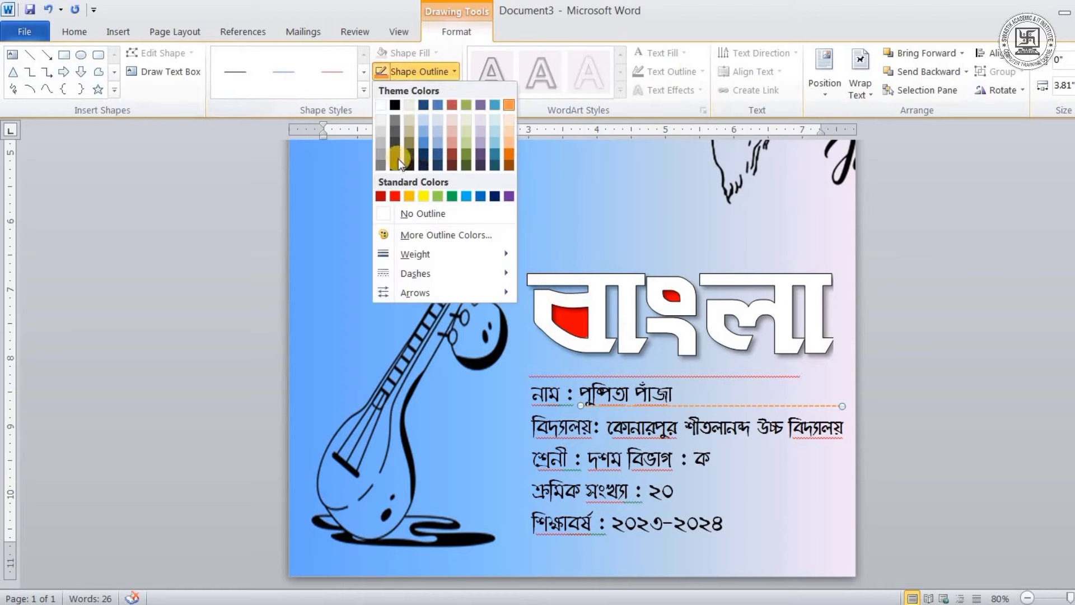
left_click(398, 105)
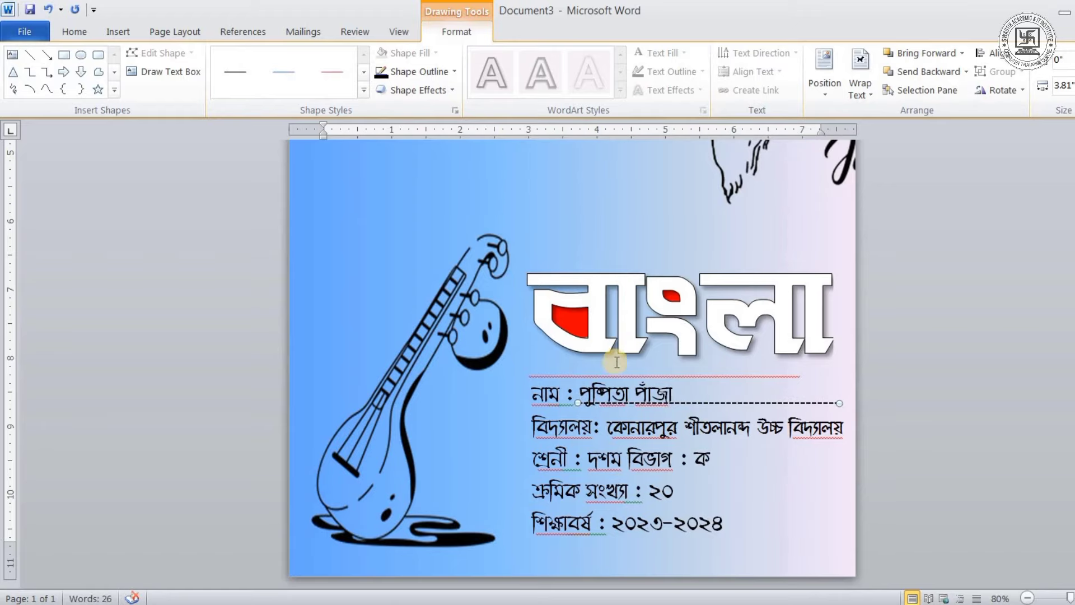
scroll(610, 347, "up", 4, "ctrl")
Step: Copy the dashed name underline and place copies under the school and class entries
scroll(684, 353, "up", 3, "ctrl")
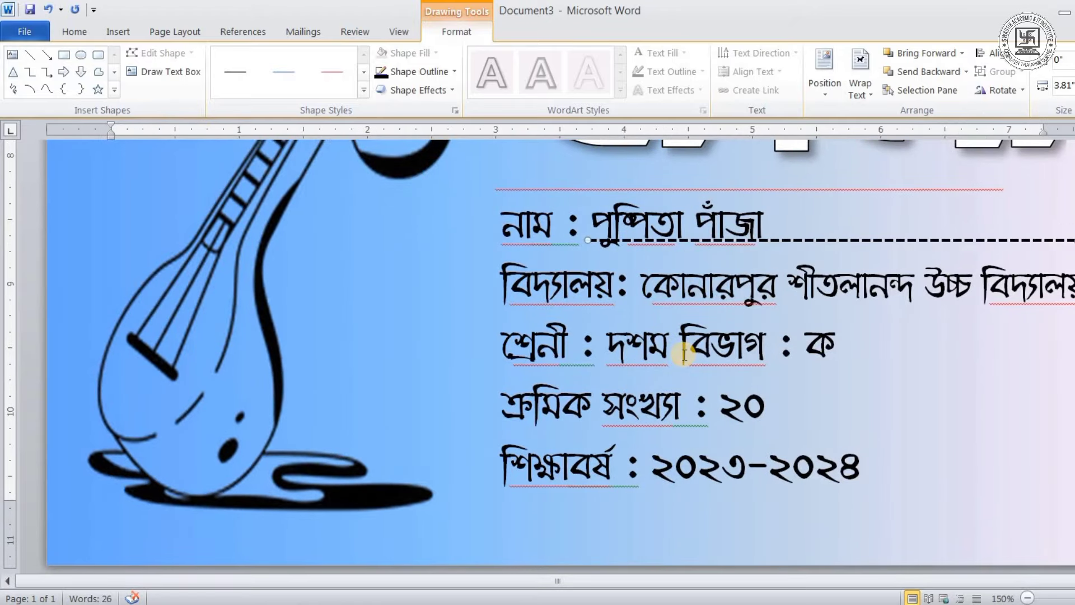
left_click(790, 236)
left_click(799, 241)
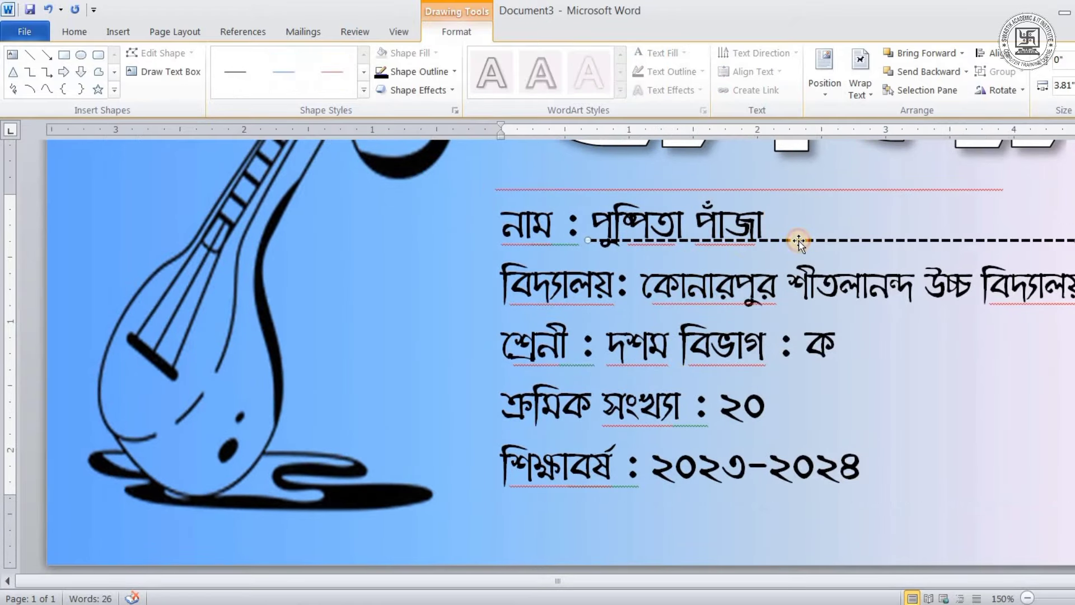
key("ctrl+c")
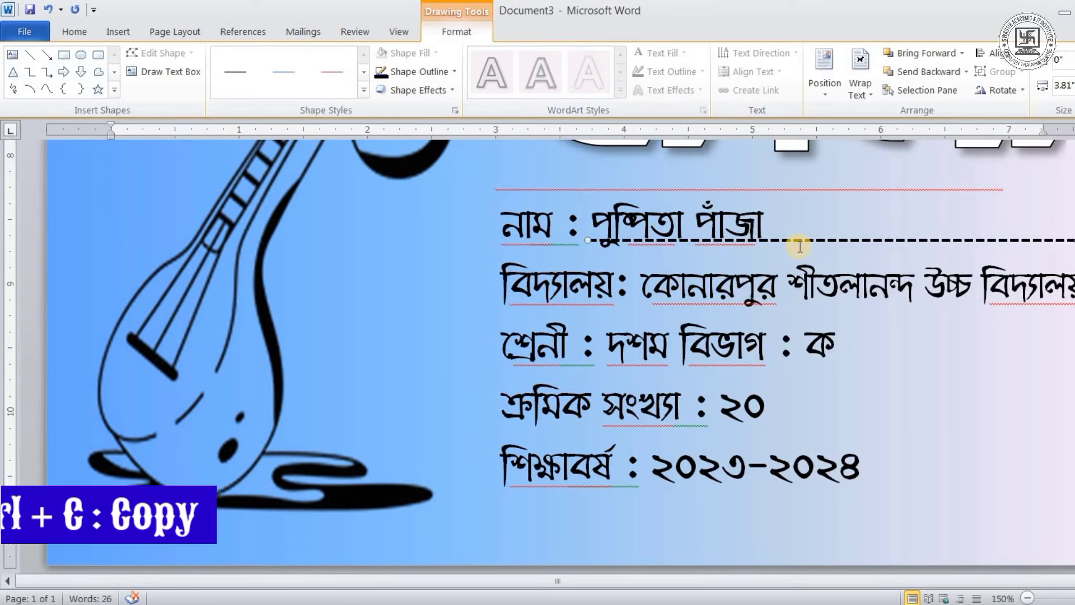
key("ctrl+v")
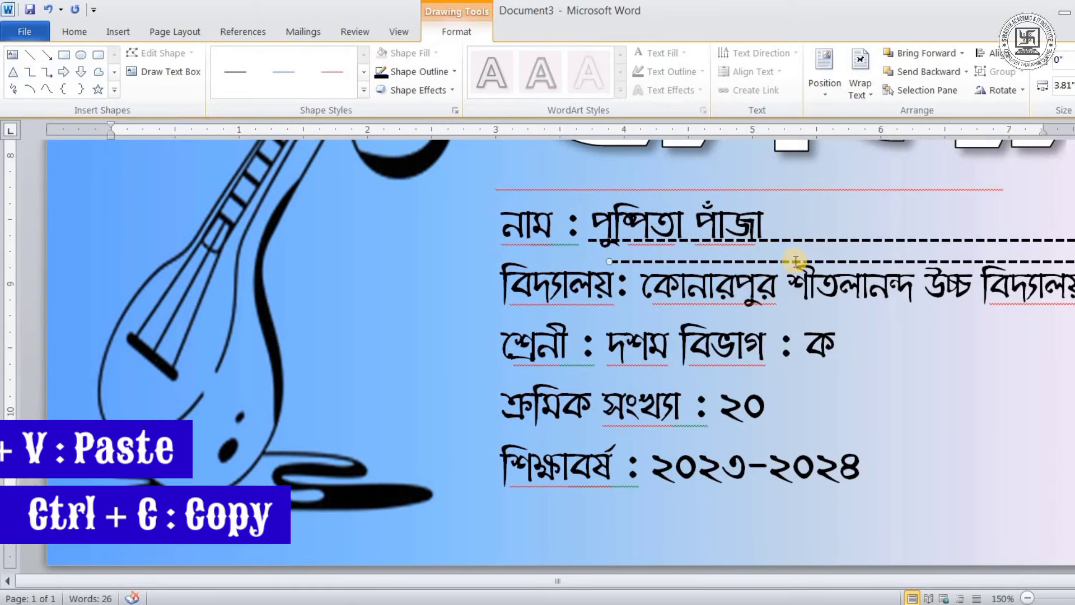
left_click_drag(791, 260, 775, 304)
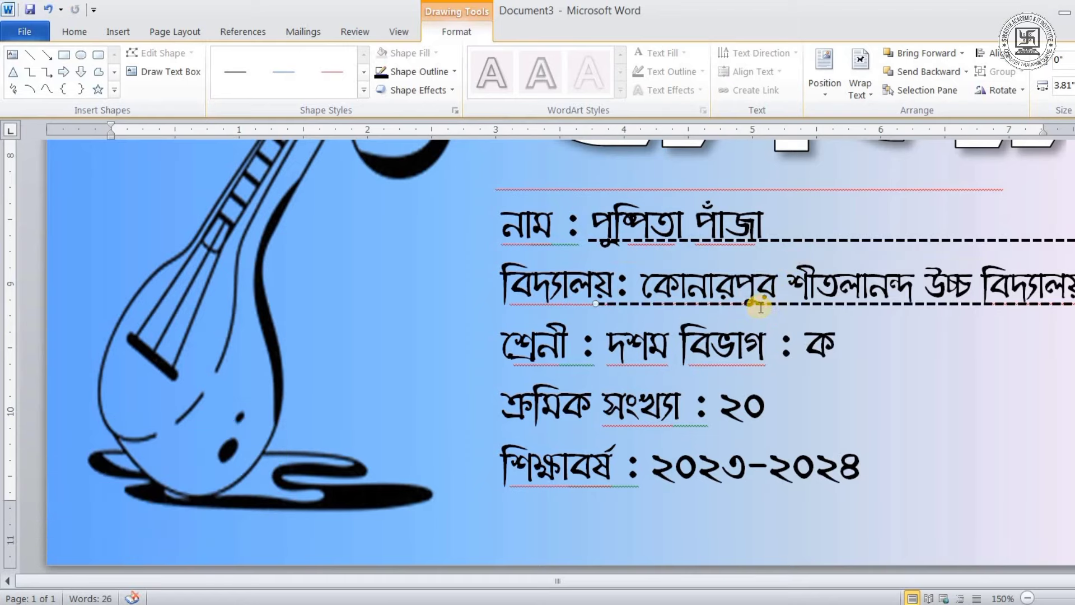
key("ctrl+c")
key("ctrl+v")
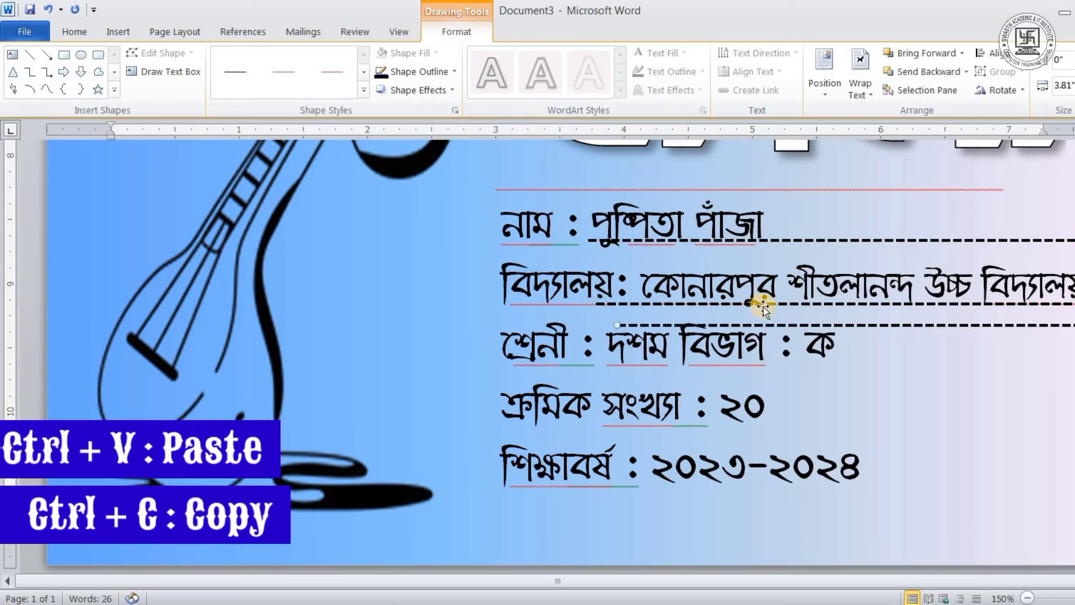
left_click_drag(767, 328, 749, 367)
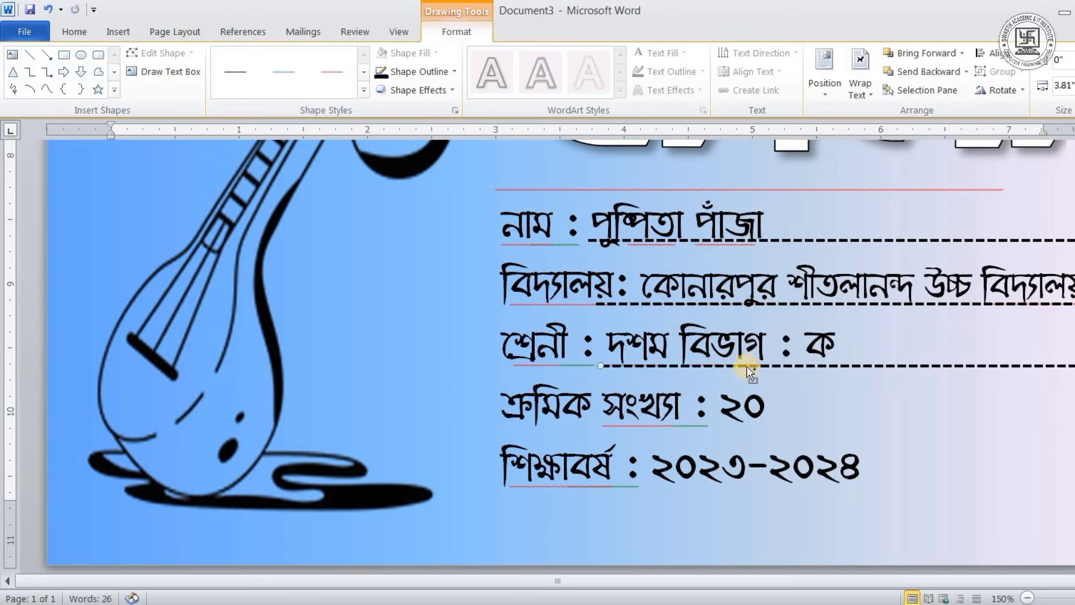
Step: Place further dashed-line copies under the roll number and academic year entries
key("ctrl+c")
key("ctrl+v")
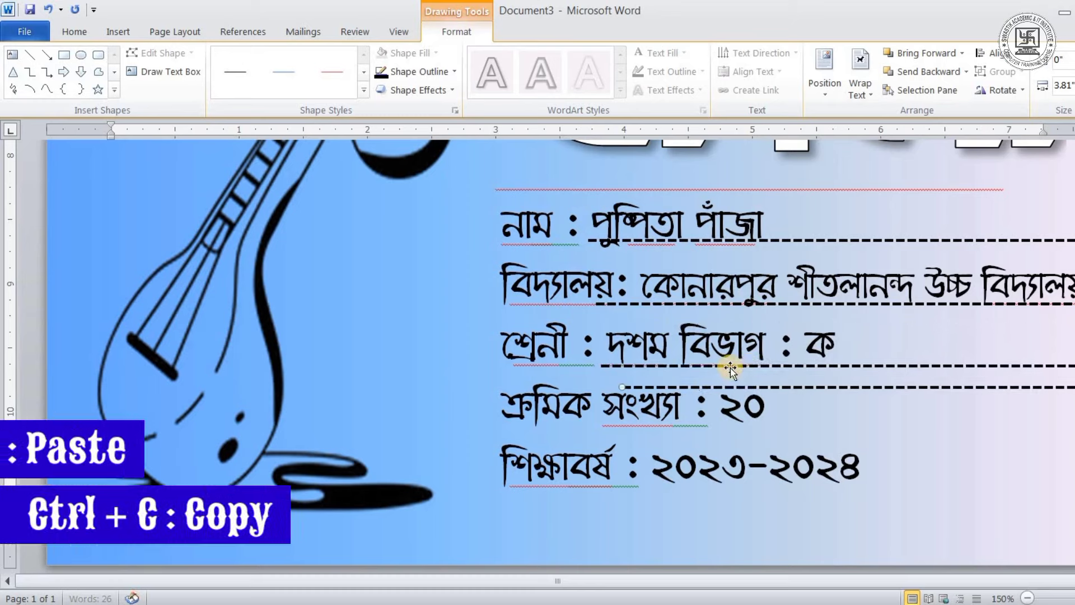
left_click_drag(729, 385, 731, 423)
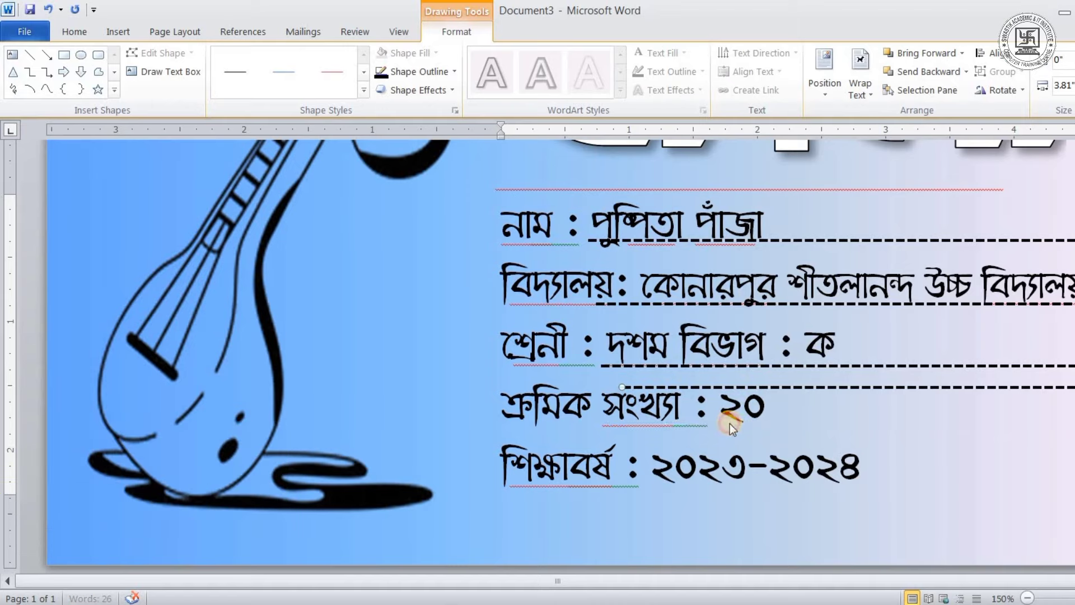
key("ctrl+c")
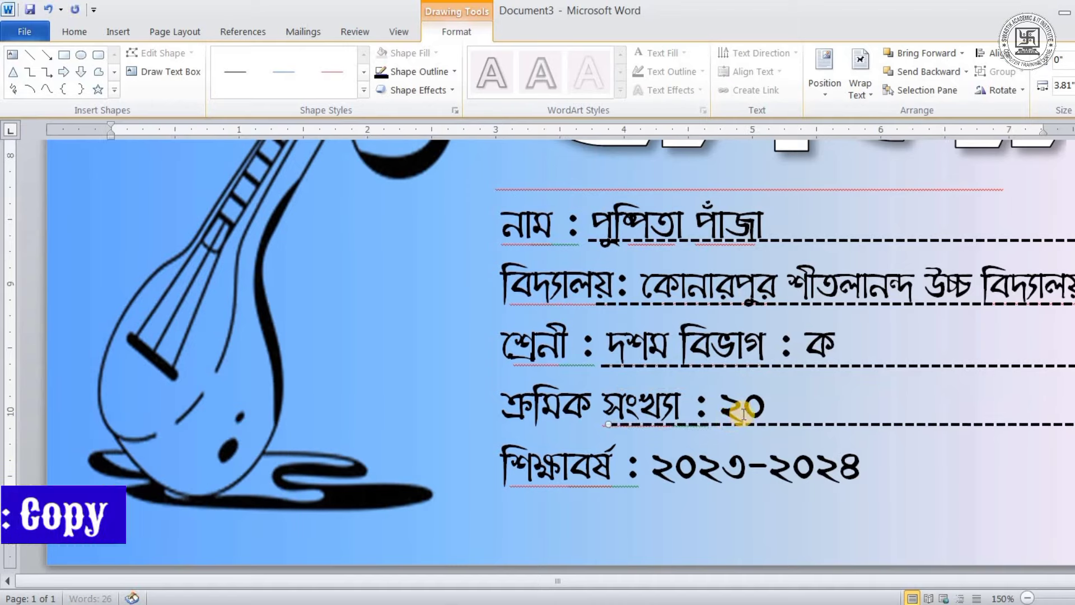
key("ctrl+v")
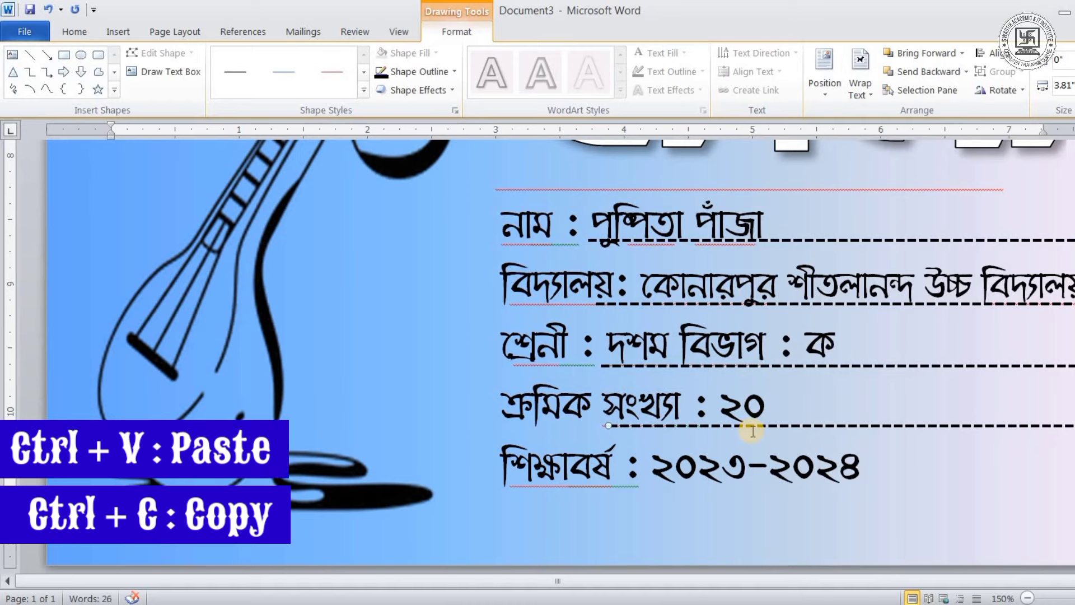
key("ctrl+v")
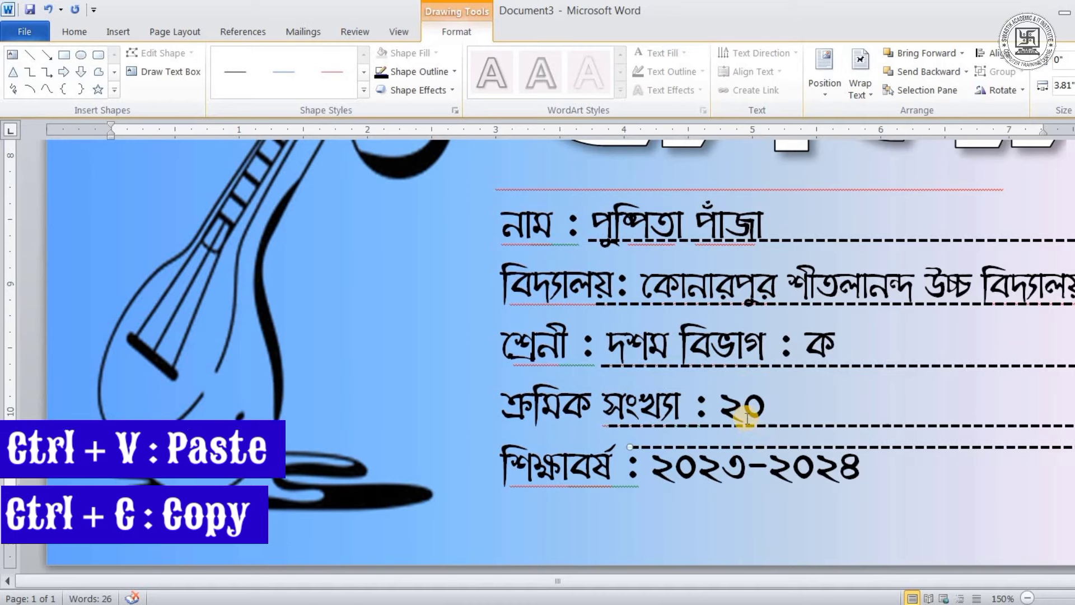
left_click_drag(771, 448, 753, 488)
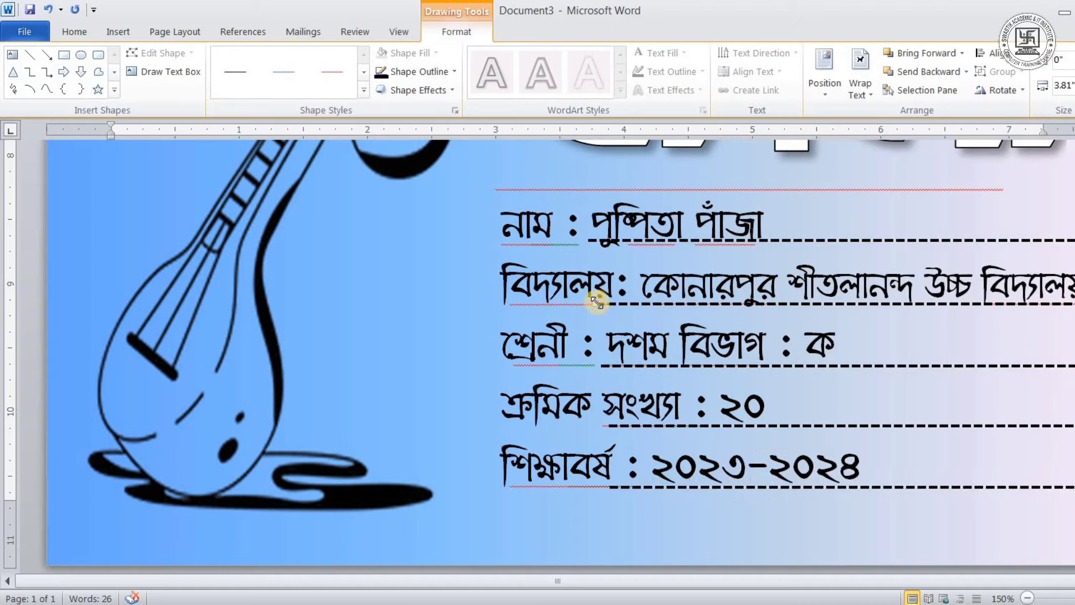
left_click_drag(597, 302, 634, 305)
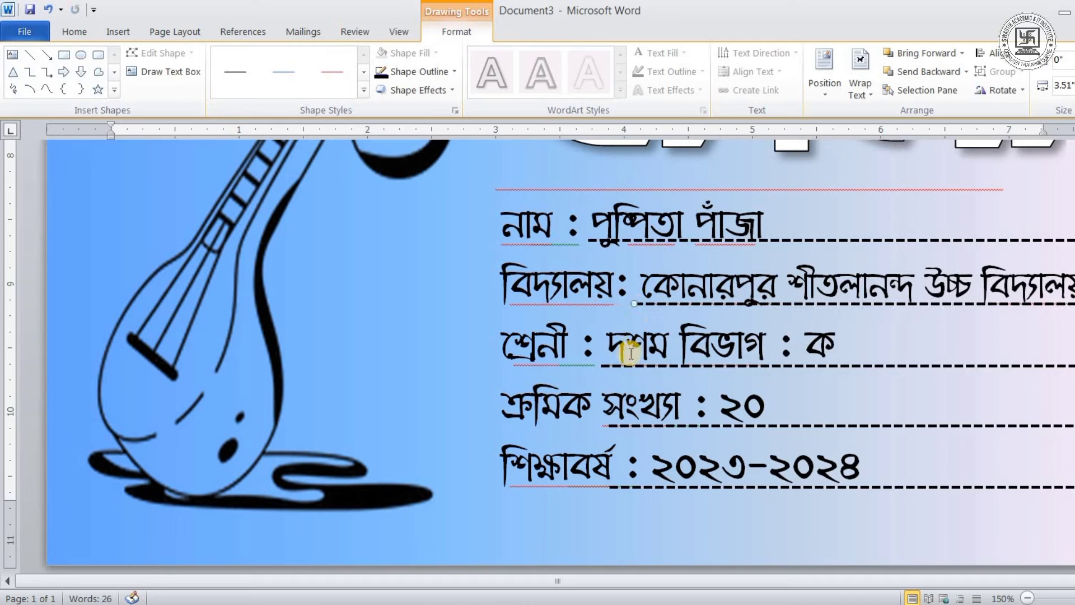
Step: Add spaces before দশম, বিভাগ : ক, ২০ and ২০২৩-২০২৪ to push them rightward
left_click(587, 224)
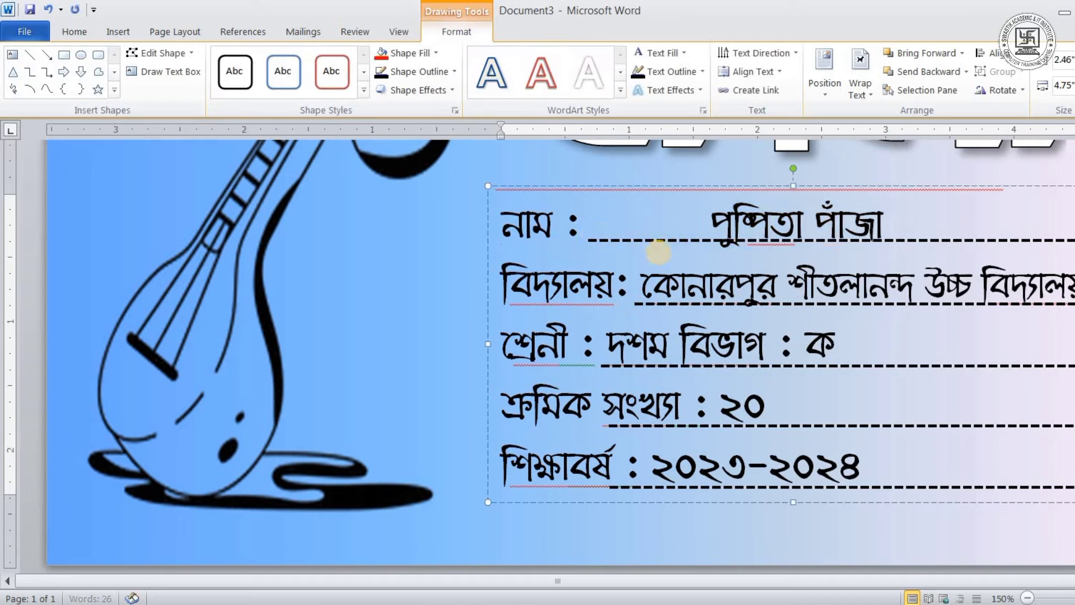
left_click(618, 348)
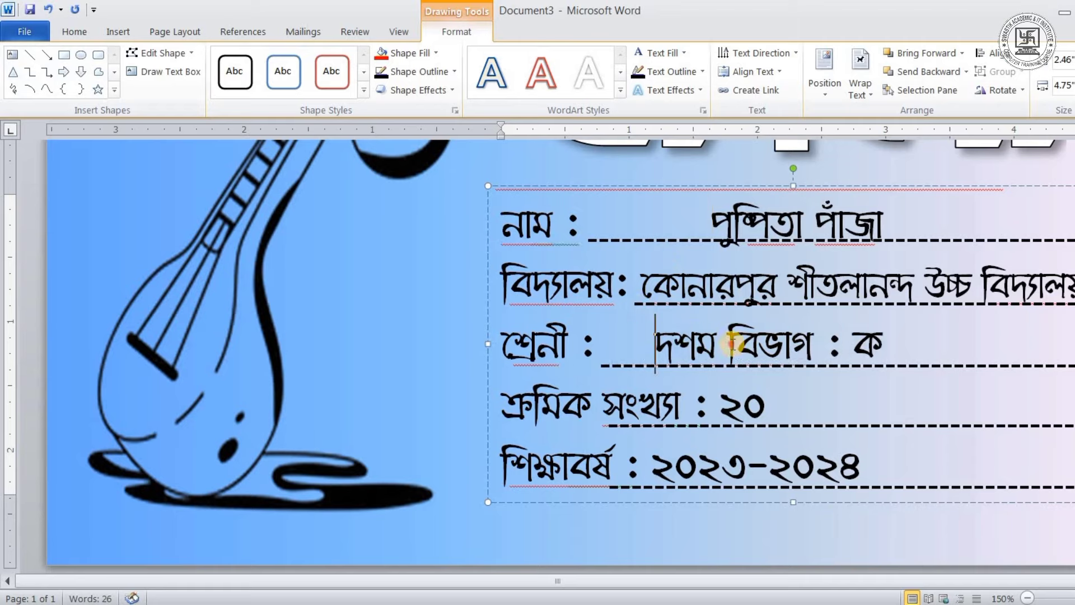
left_click(732, 344)
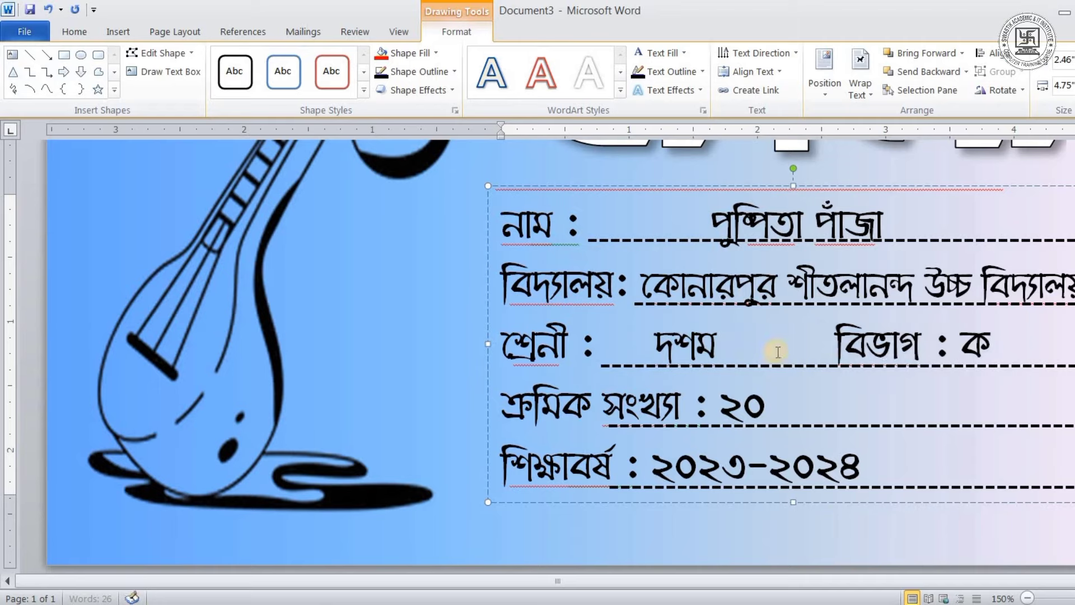
left_click(714, 412)
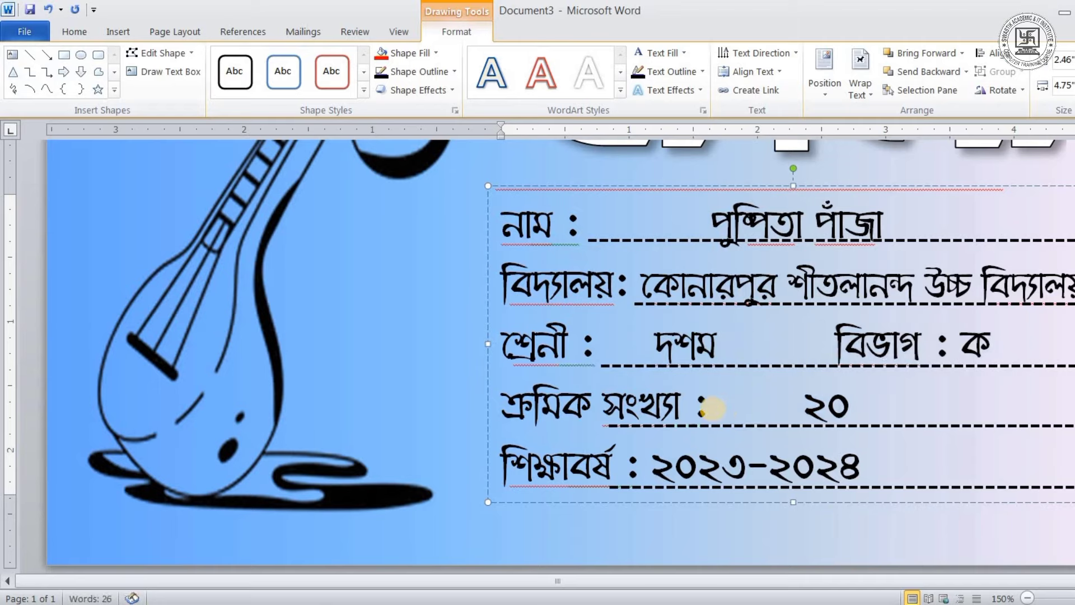
left_click(651, 469)
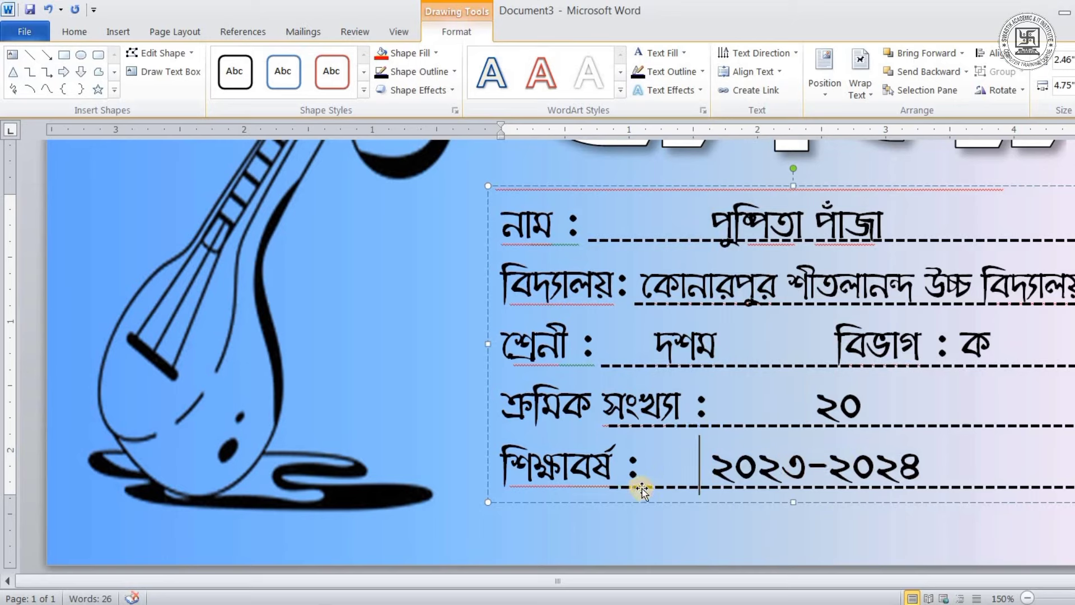
left_click(618, 493)
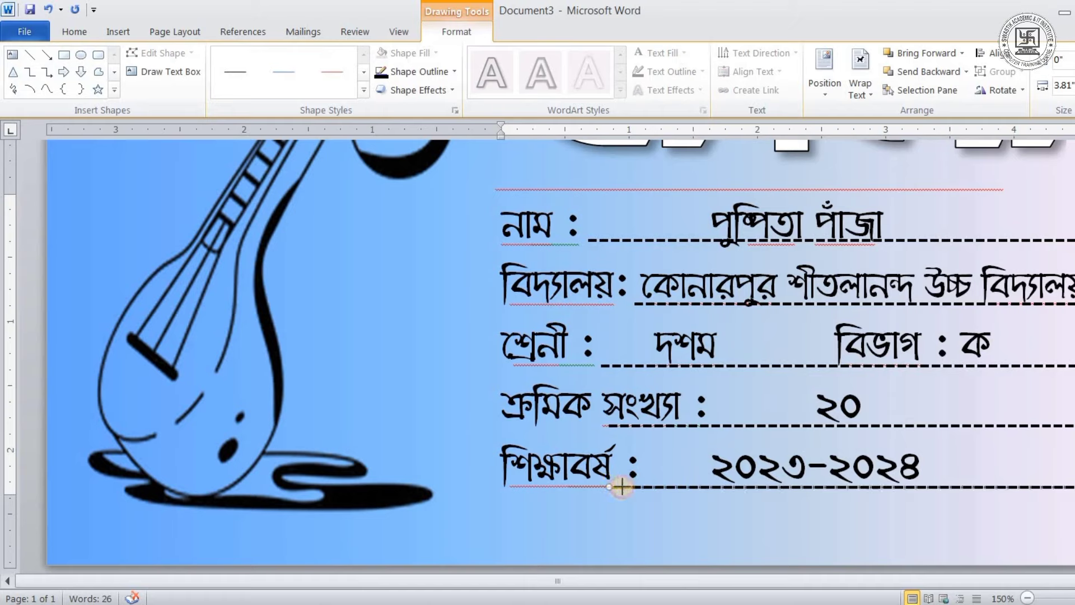
Step: Start the year and serial-number underlines after their colons and add a separate underline under বিভাগ : ক
left_click_drag(641, 487, 642, 487)
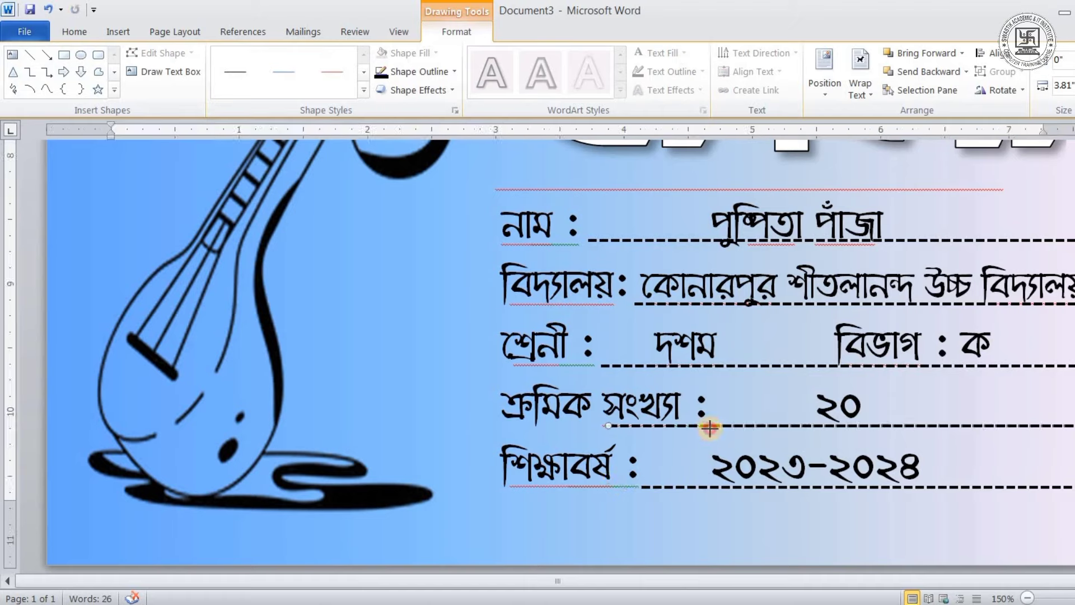
left_click_drag(710, 428, 710, 427)
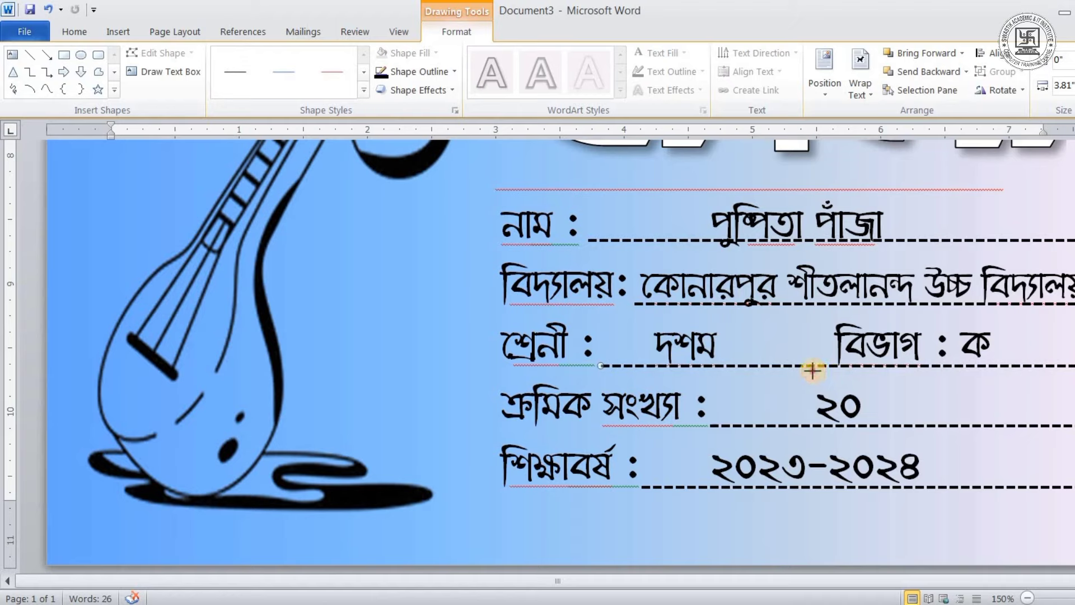
left_click_drag(812, 369, 812, 367)
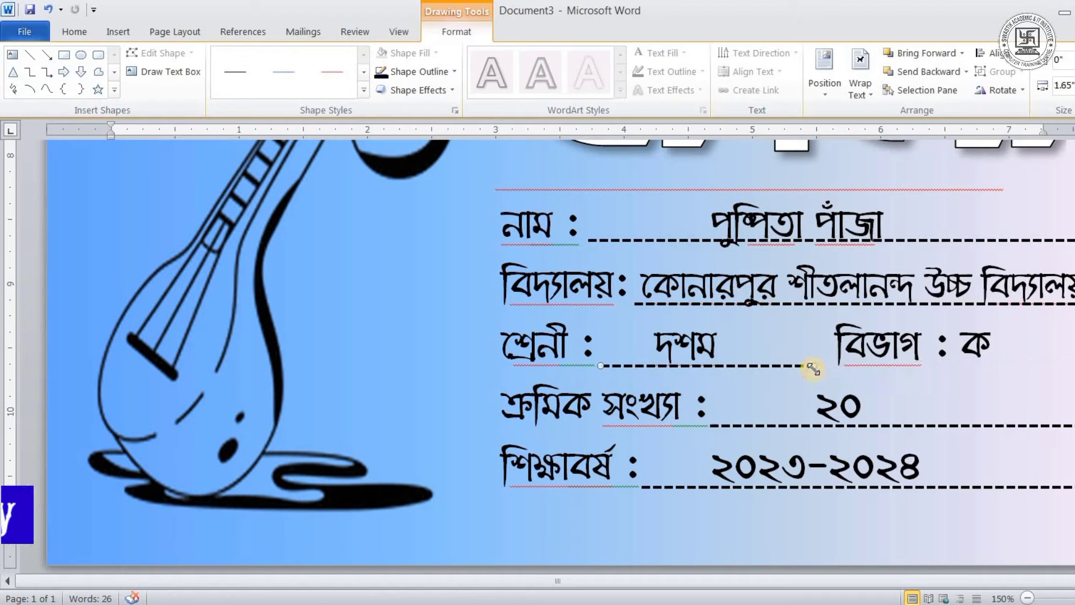
key("ctrl+v")
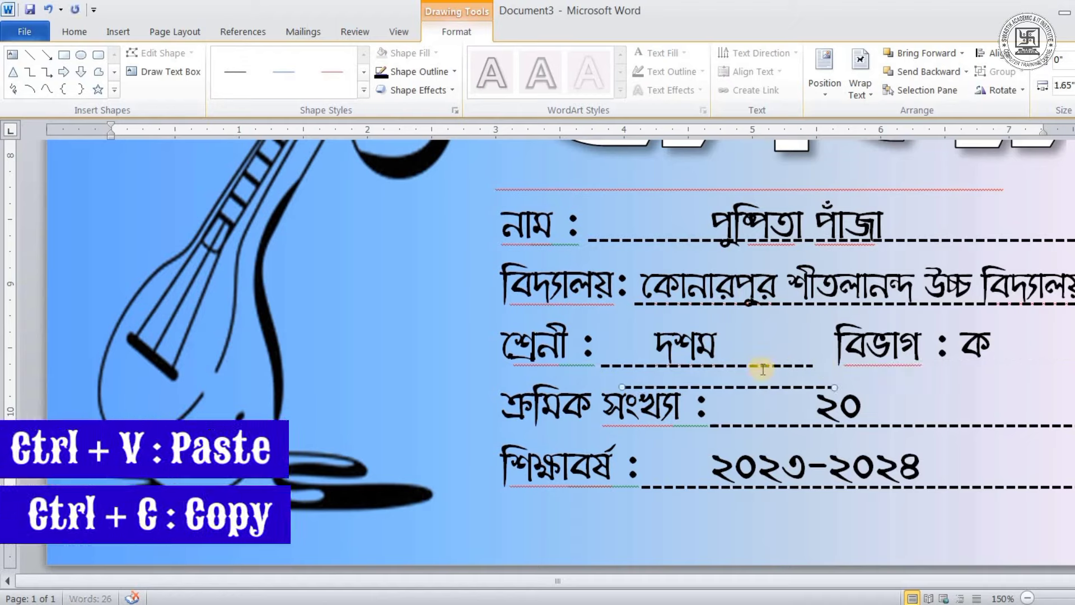
mouse_move(721, 389)
left_mouse_down()
mouse_move(985, 367)
mouse_move(974, 365)
left_mouse_up()
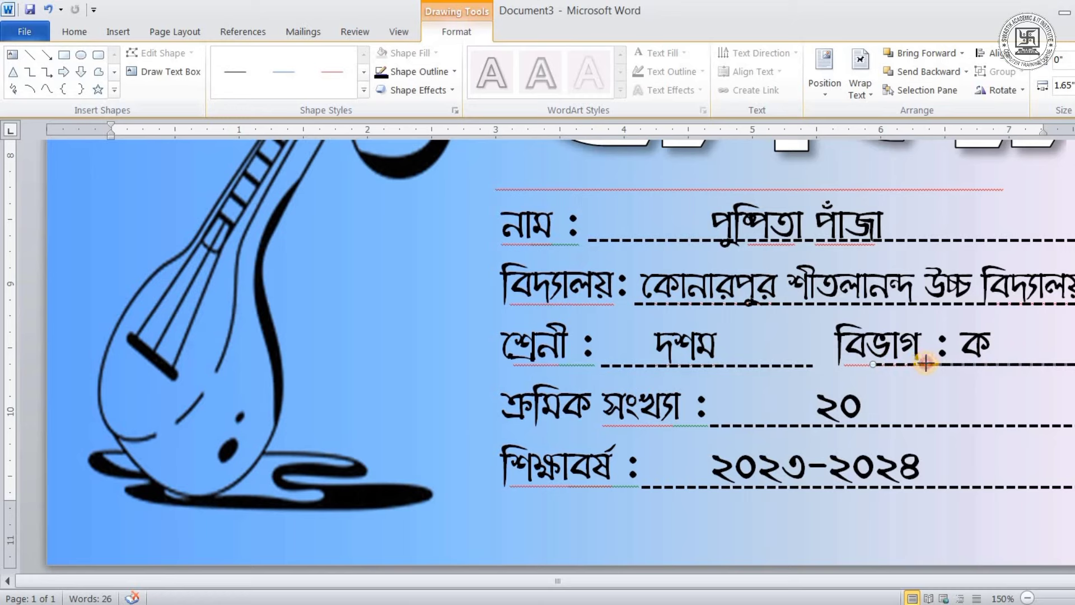
Step: Remove a space before বিভাগ, adjust the spacing before ক, then select the Tagore portrait
left_click(830, 344)
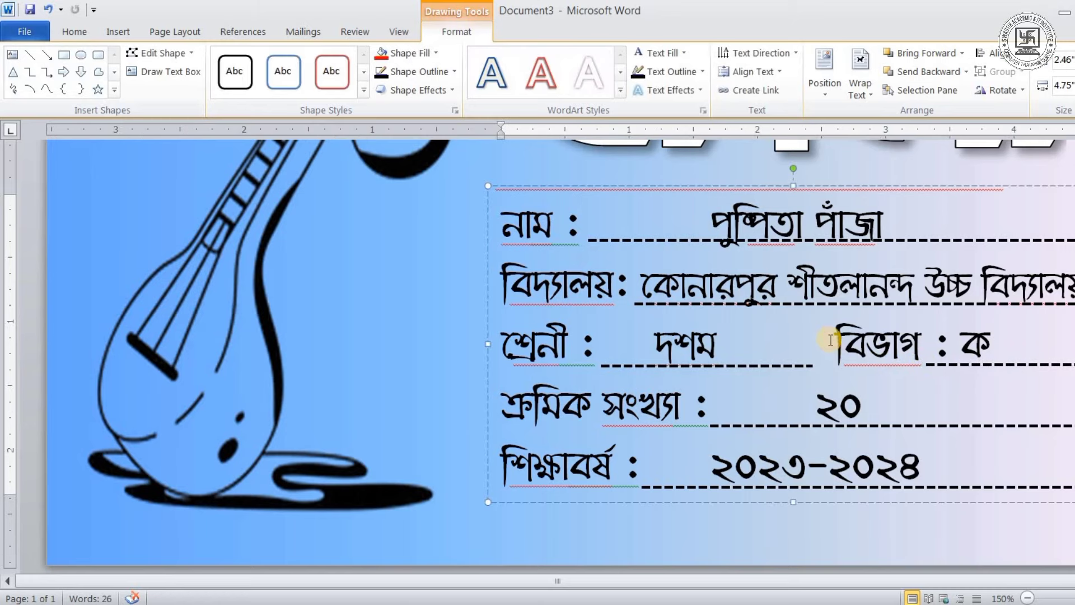
key("BackSpace")
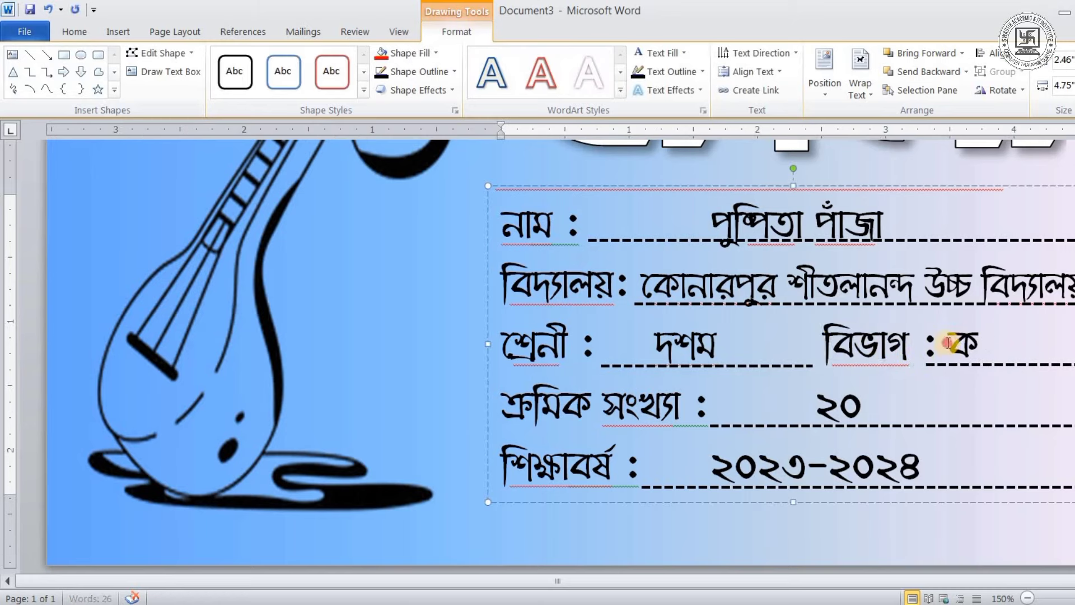
left_click(948, 343)
scroll(818, 346, "up", 2)
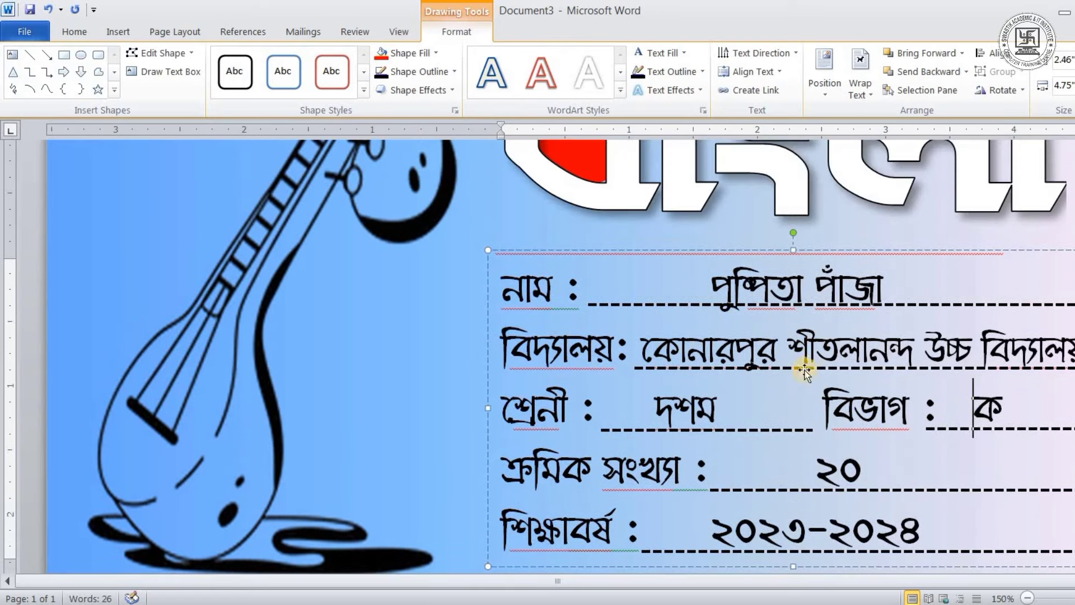
scroll(795, 388, "up", 2)
scroll(728, 385, "down", 5)
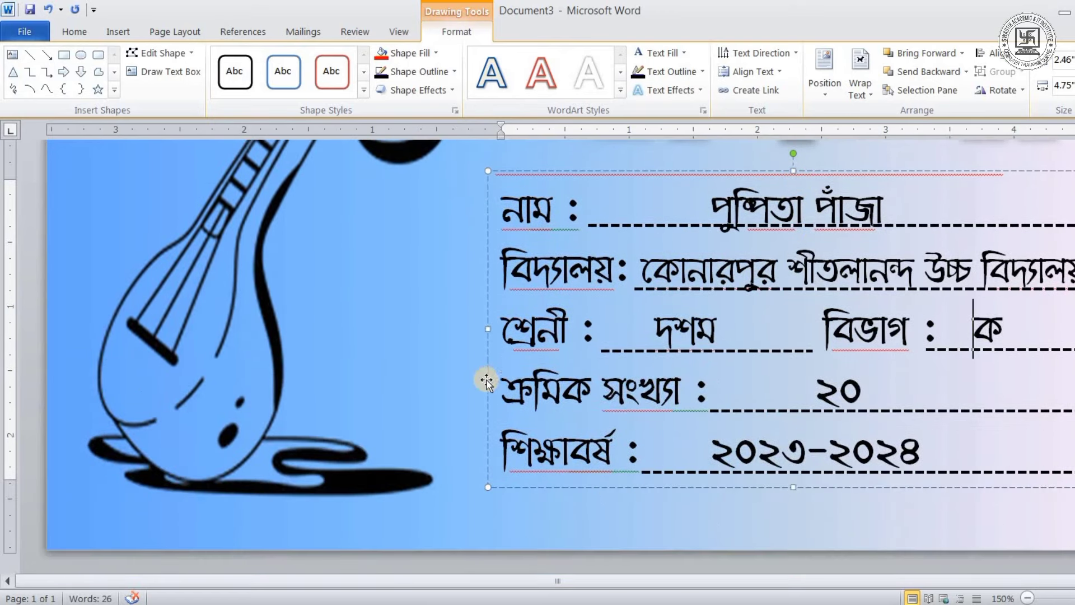
scroll(500, 407, "down", 3)
scroll(499, 392, "down", 3)
scroll(509, 385, "down", 4)
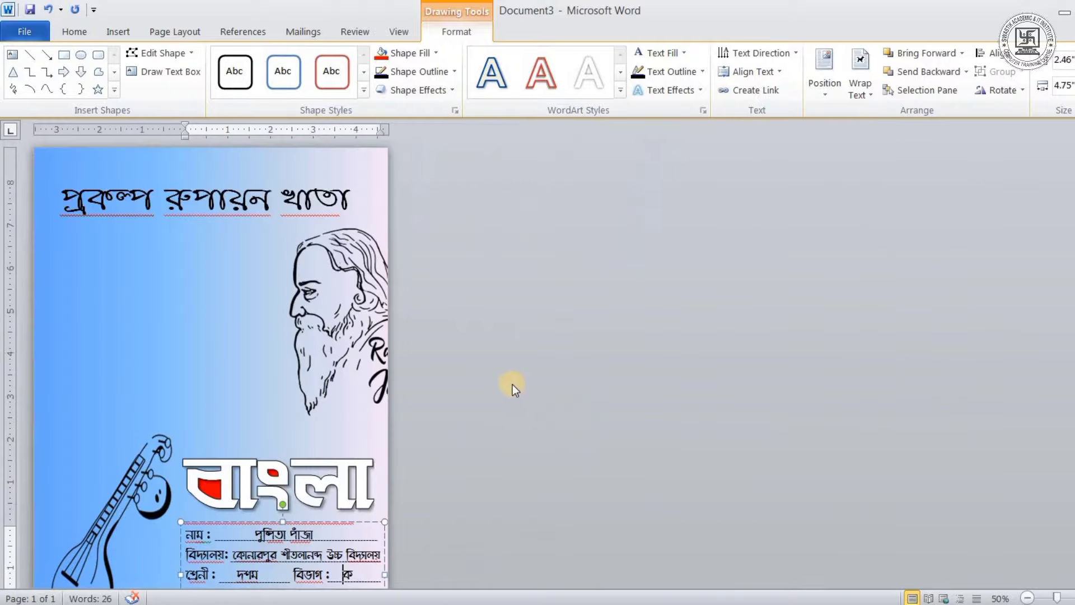
scroll(413, 404, "up", 1)
scroll(441, 397, "up", 2)
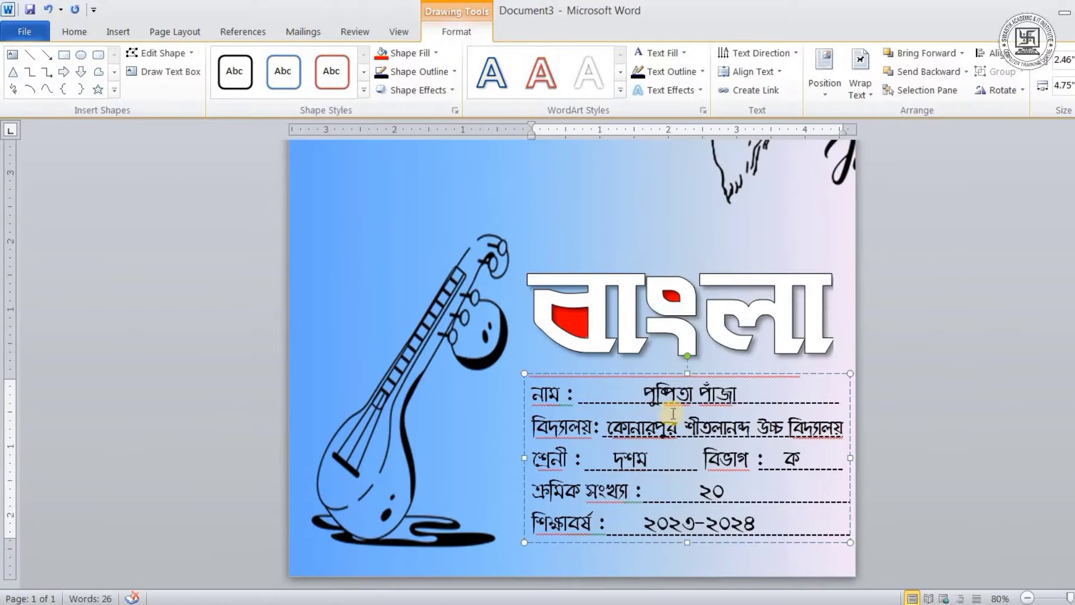
scroll(661, 403, "up", 5)
scroll(686, 408, "down", 3)
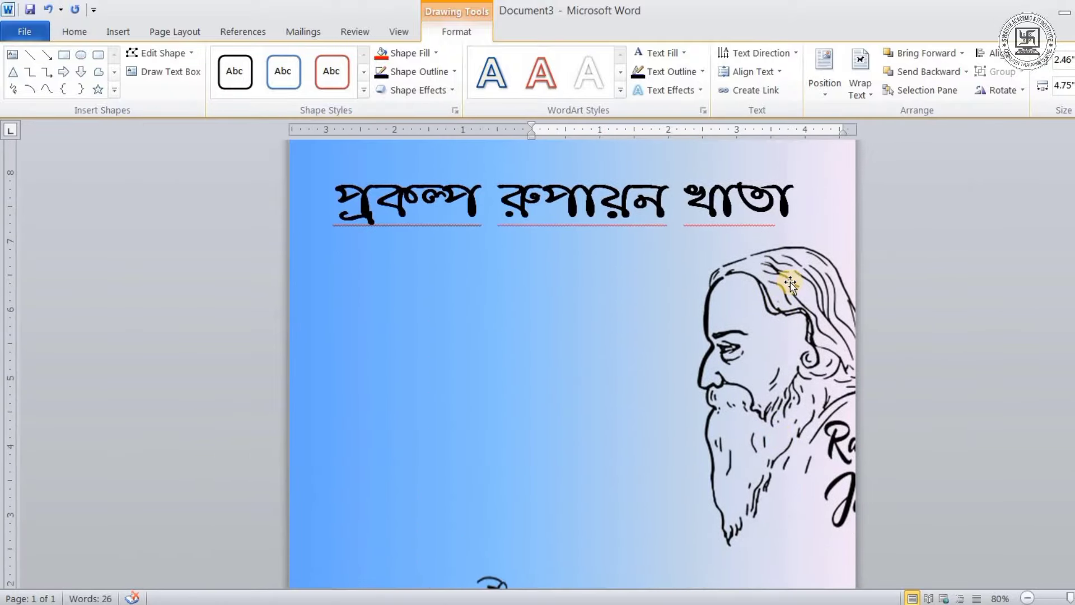
left_click(805, 300)
scroll(743, 343, "down", 6)
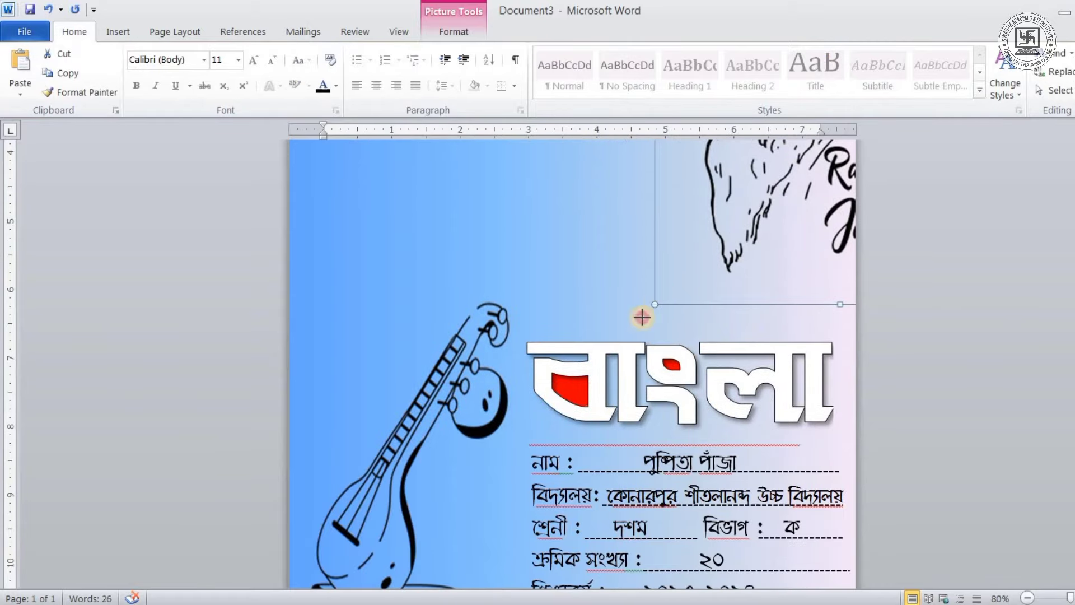
Step: Move the Tagore portrait up and right against the page's right edge
left_click_drag(642, 317, 524, 437)
scroll(708, 440, "up", 6)
scroll(712, 317, "up", 2)
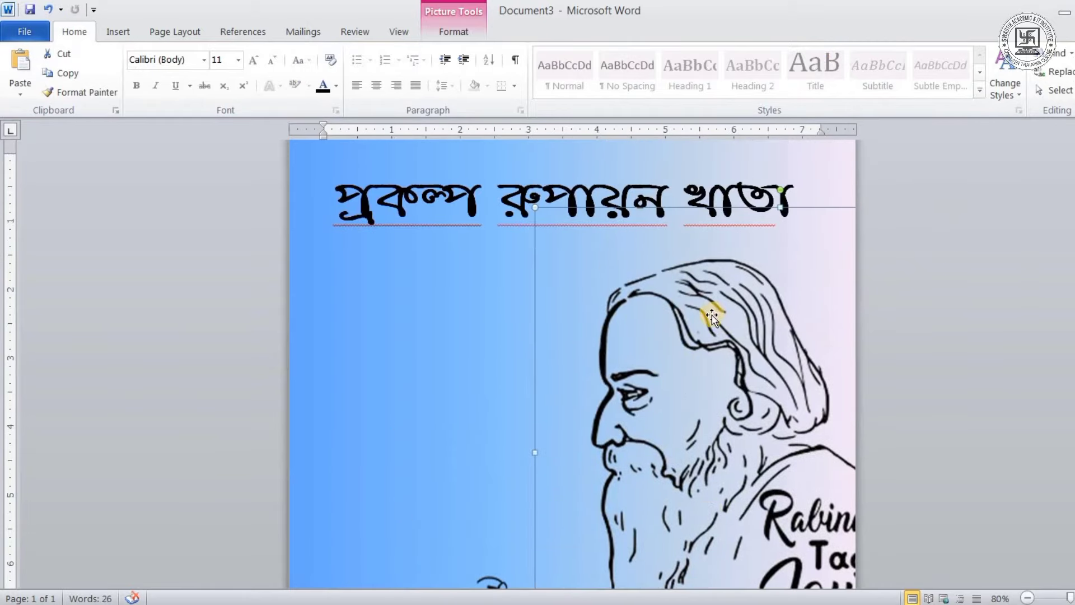
mouse_move(712, 317)
left_mouse_down()
mouse_move(725, 293)
mouse_move(747, 292)
left_mouse_up()
scroll(762, 317, "down", 4)
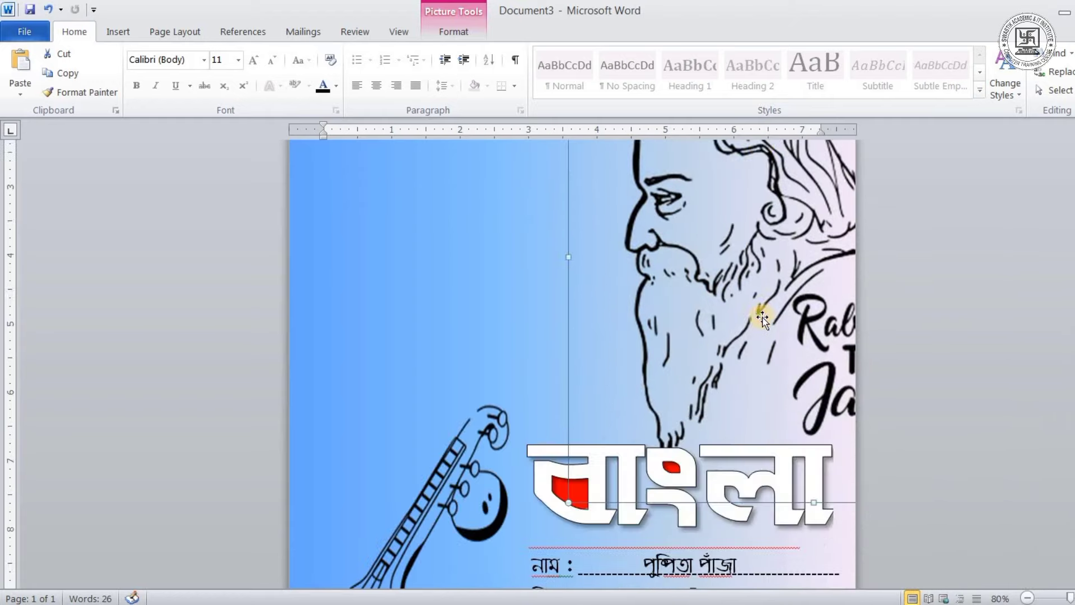
left_click_drag(709, 223, 744, 226)
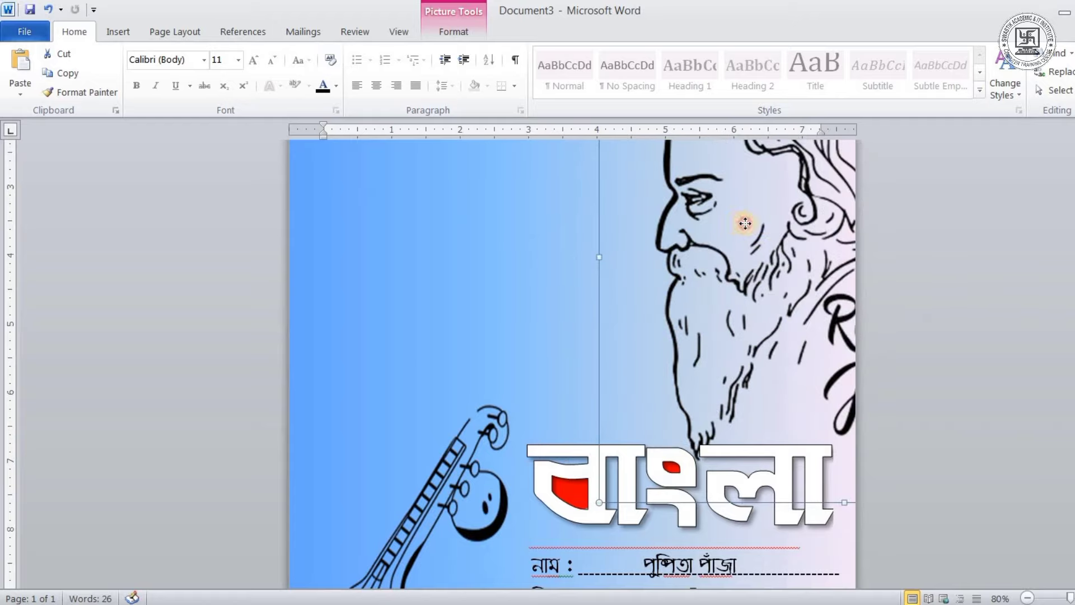
scroll(736, 222, "up", 5)
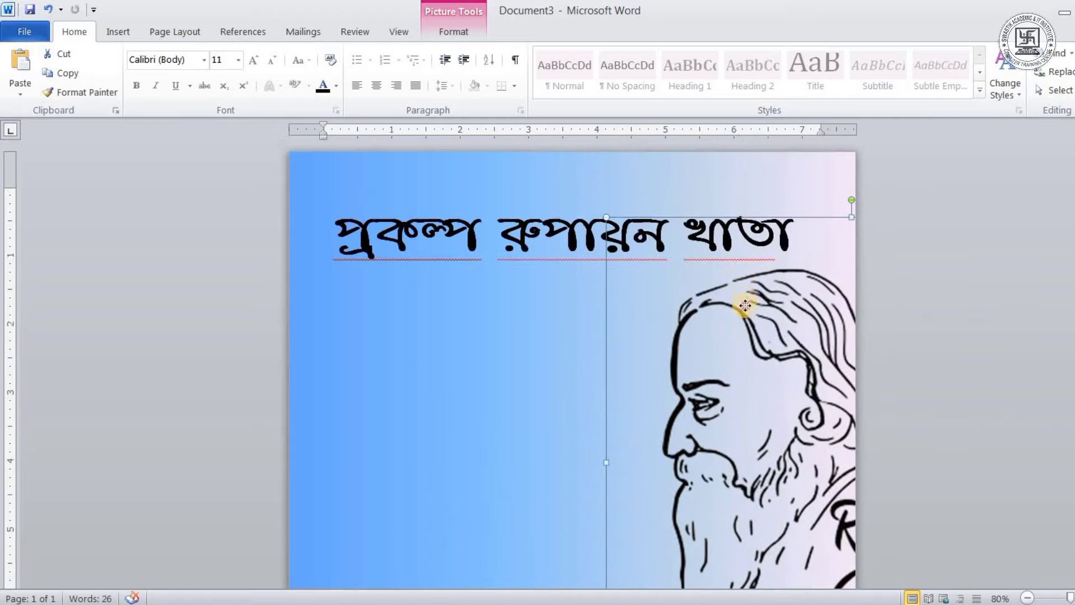
scroll(745, 313, "down", 5)
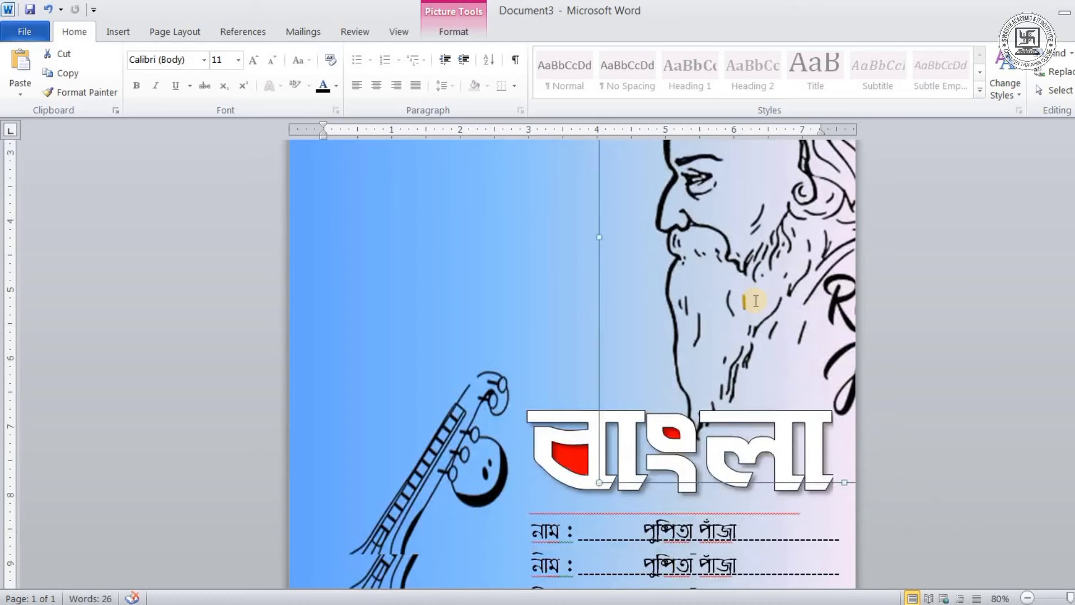
scroll(755, 300, "down", 3)
Step: Crop the portrait's bottom up to the বাংলা heading
left_click(473, 34)
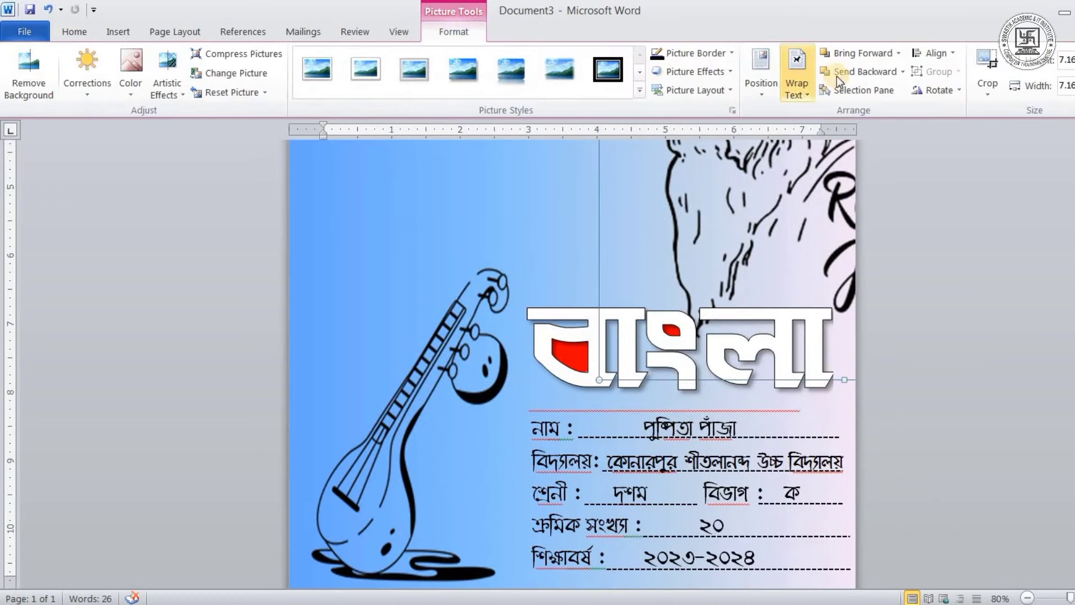
left_click(988, 68)
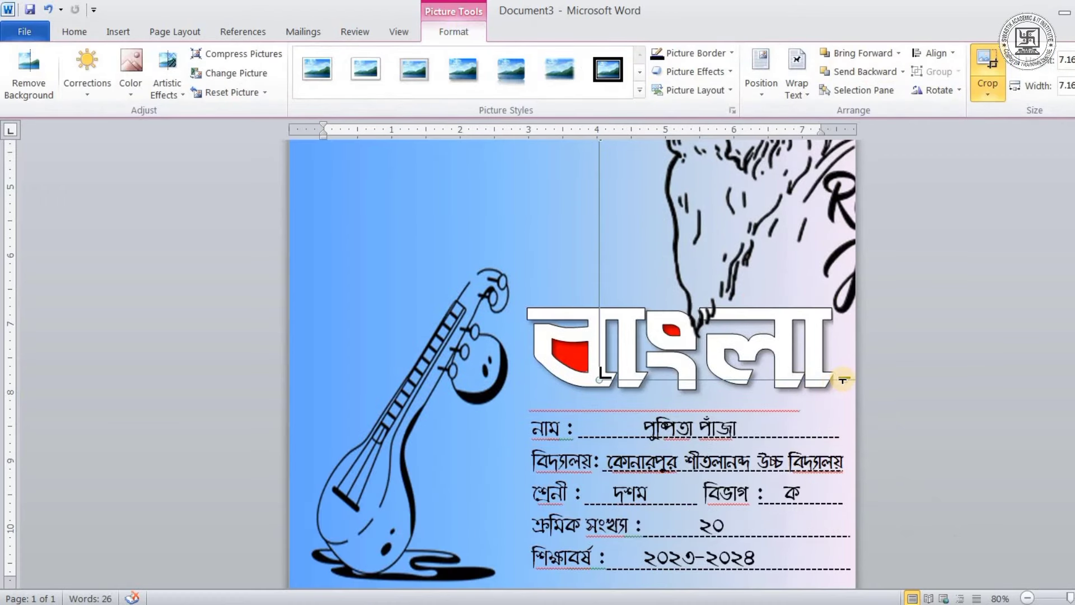
left_click_drag(842, 378, 827, 300)
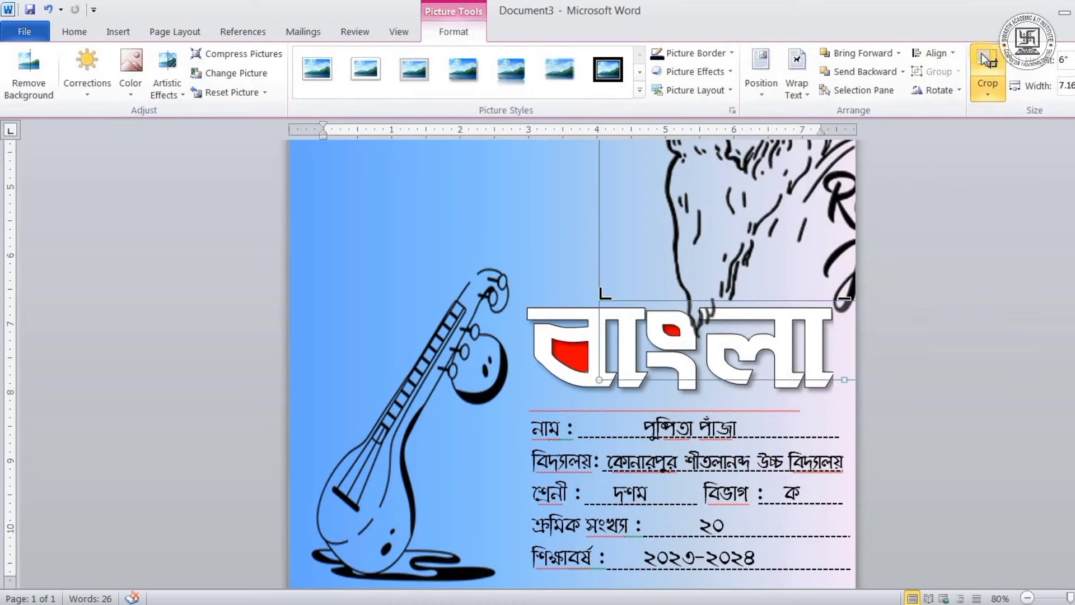
left_click(988, 67)
scroll(522, 341, "up", 5)
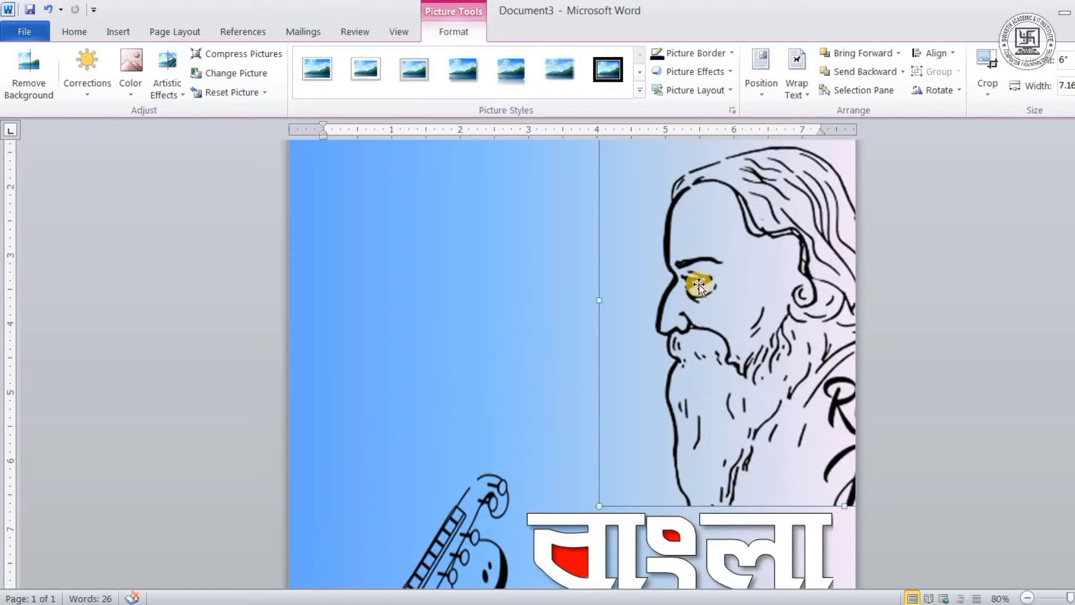
left_click_drag(699, 286, 710, 287)
scroll(555, 336, "up", 3)
Step: Draw a Flowchart: Terminator shape just below the প্রকল্প রূপায়ন খাতা title
left_click(409, 365)
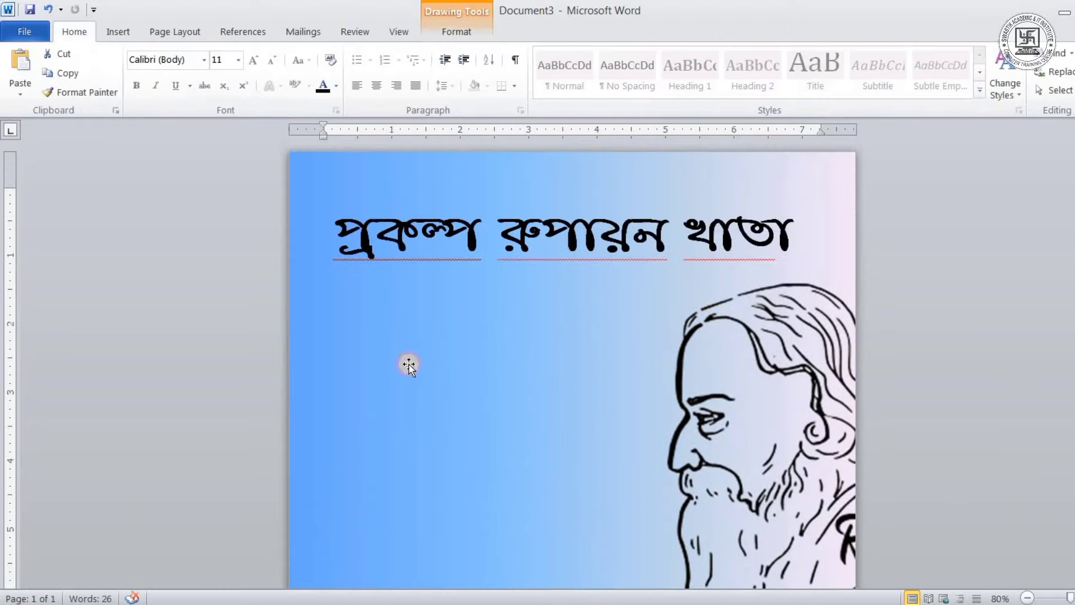
scroll(411, 352, "down", 1)
scroll(442, 352, "down", 2)
scroll(236, 410, "up", 2)
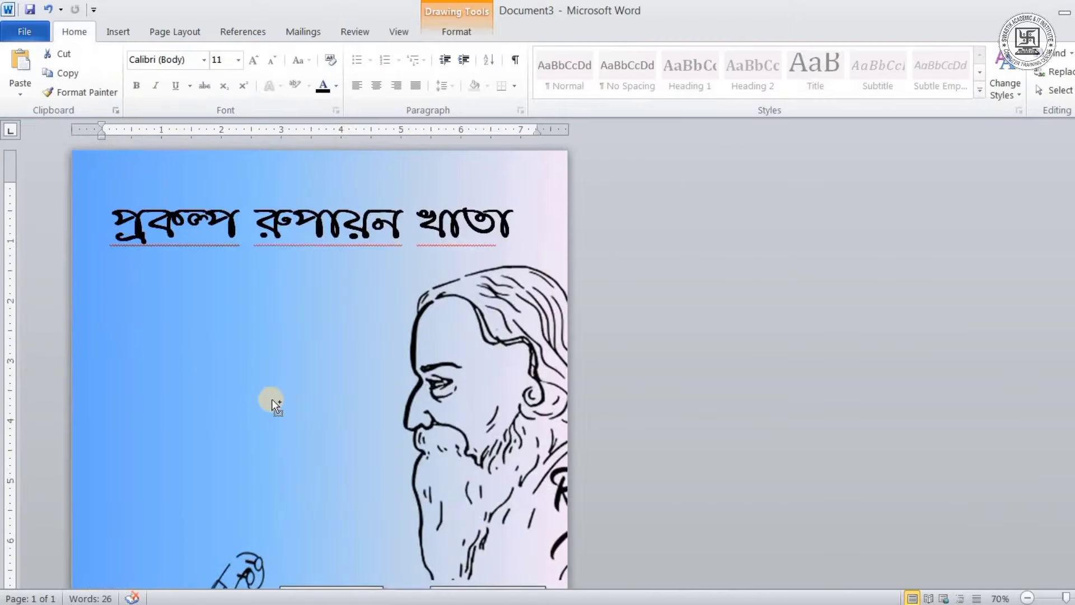
scroll(271, 399, "up", 2)
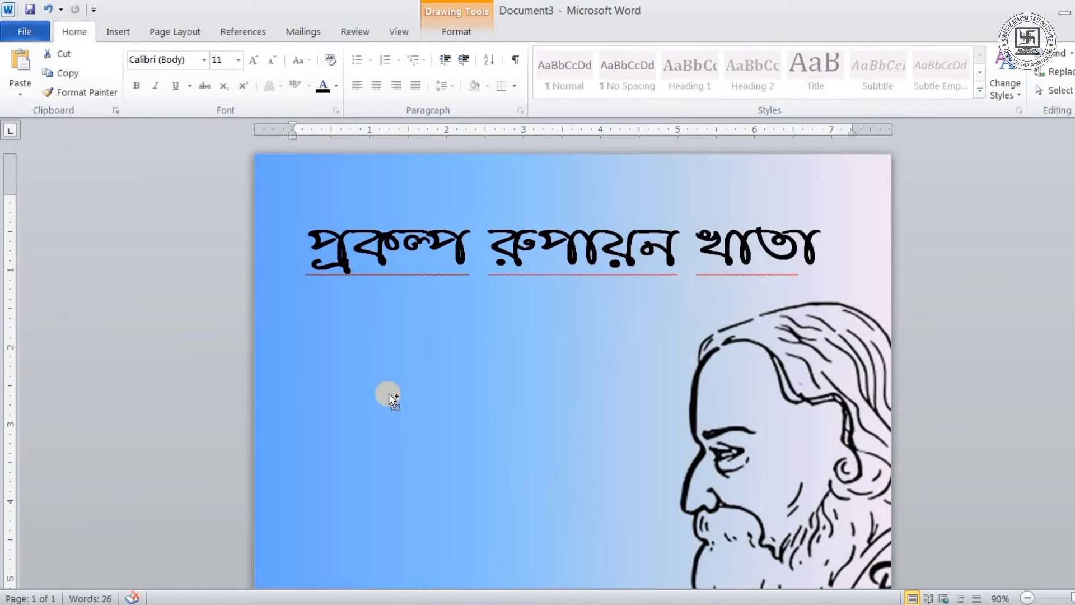
left_click(117, 32)
left_click(237, 72)
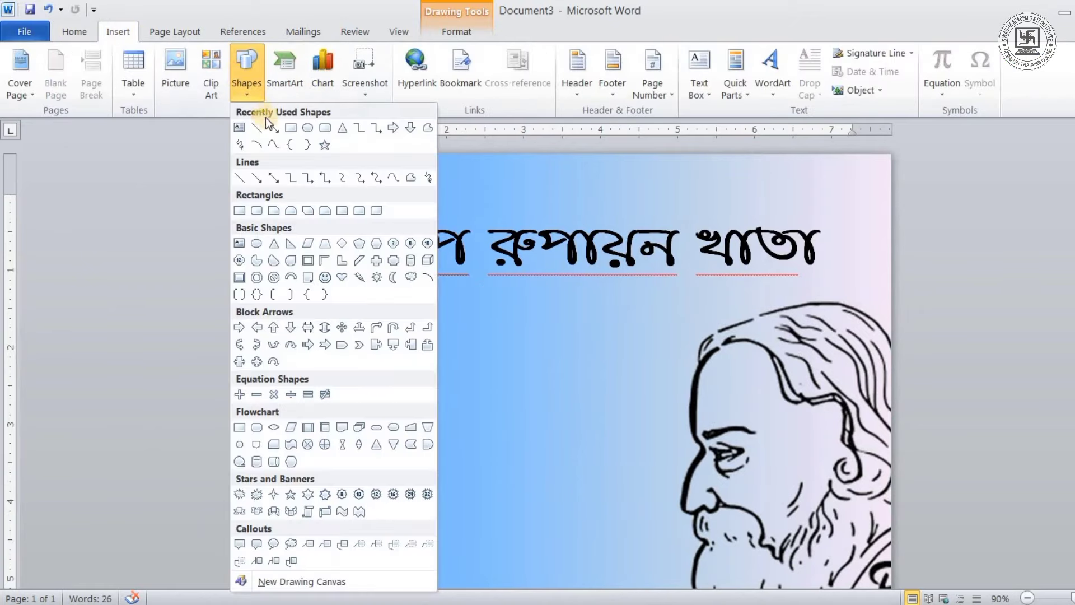
left_click(373, 430)
left_click_drag(401, 296, 651, 337)
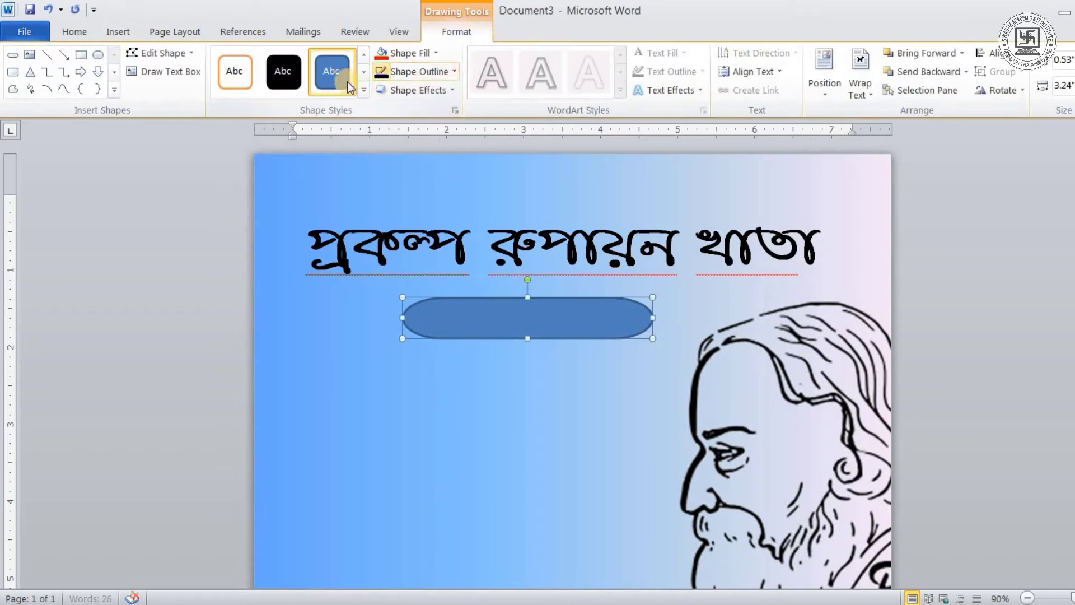
Step: Apply the glossy orange intense-effect shape style to the badge
left_click(362, 89)
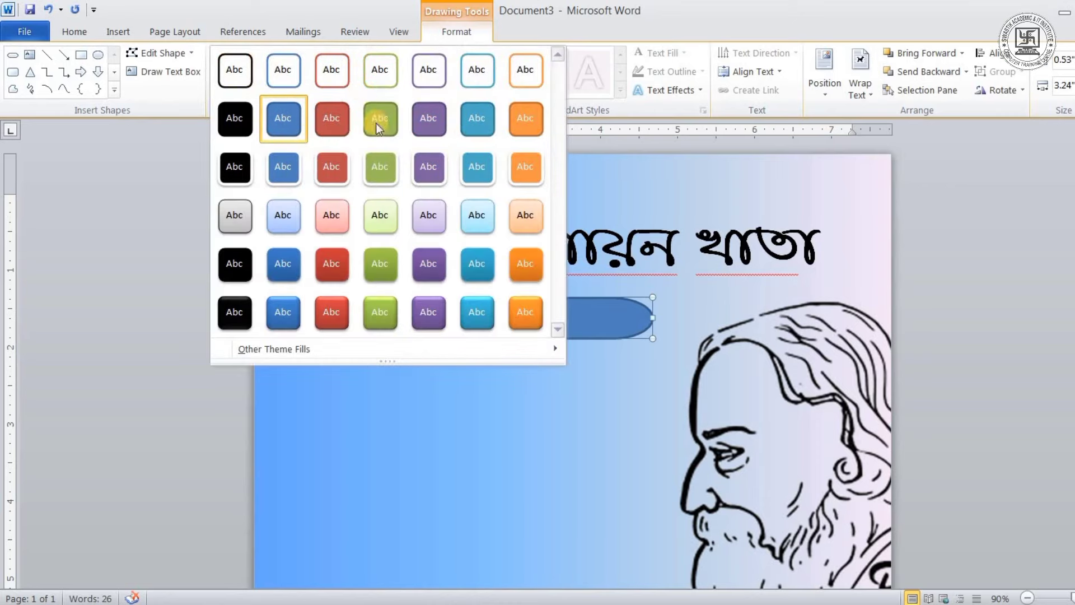
left_click(525, 314)
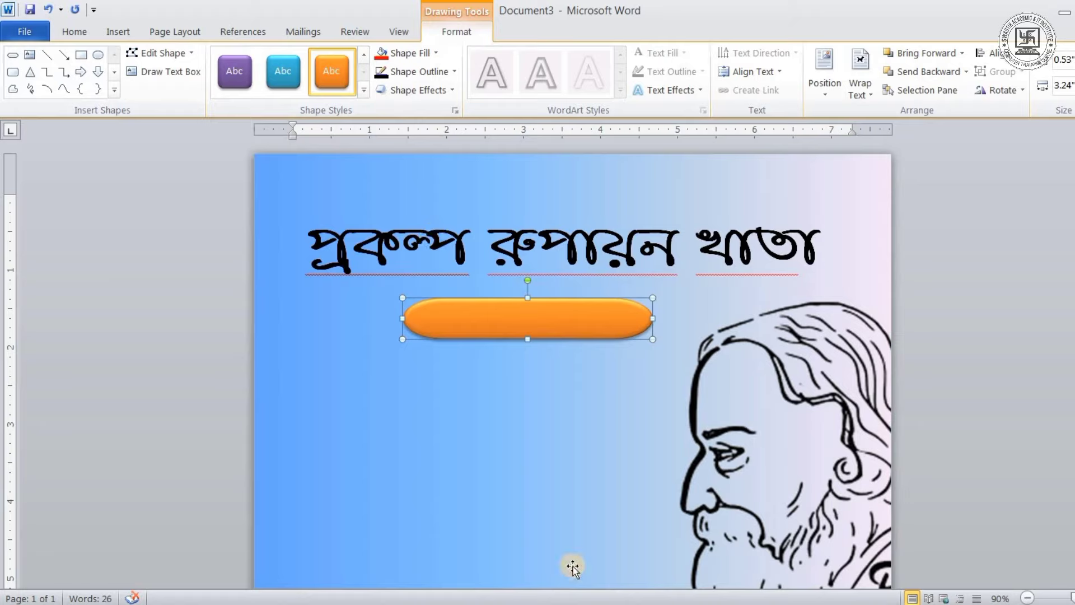
left_click(574, 602)
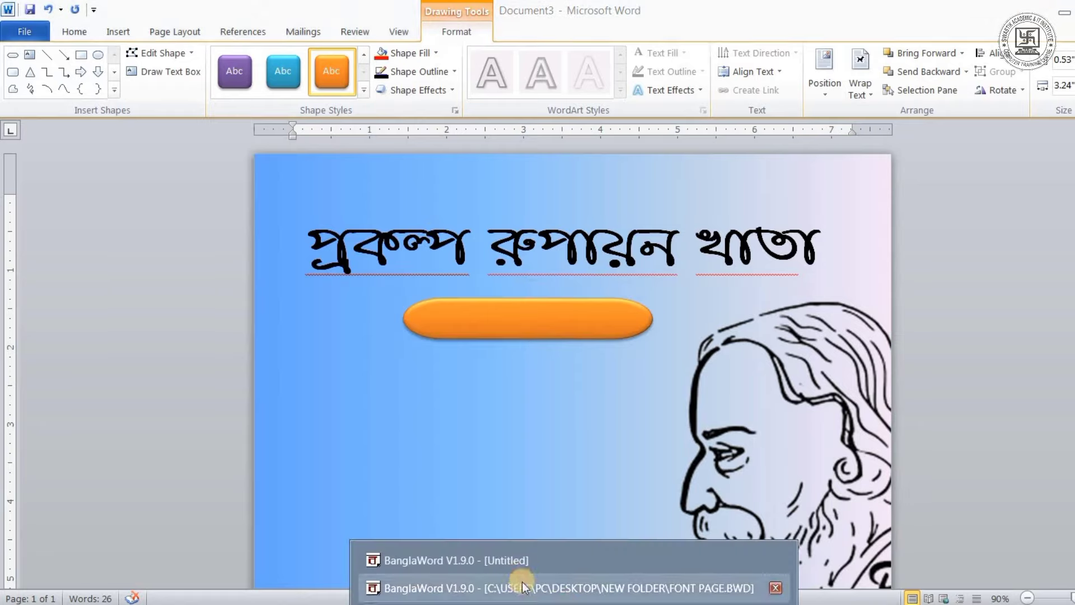
Step: In the untitled BanglaWord document, type স্থপিত- ১৯৫২ under the title and copy it
left_click(515, 560)
type("সত")
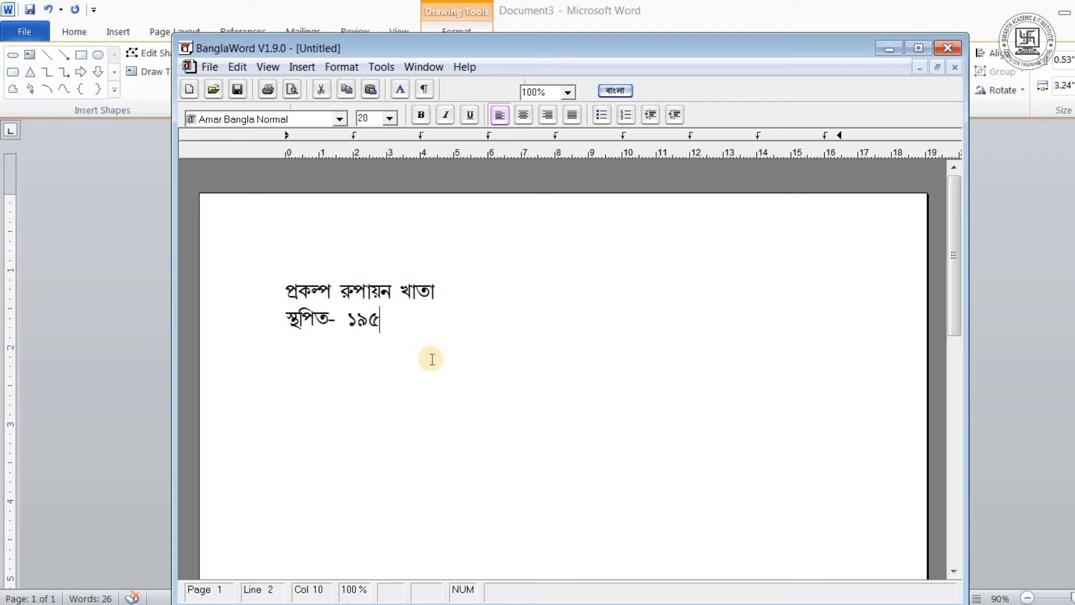
left_click(282, 324, "shift")
key("ctrl+c")
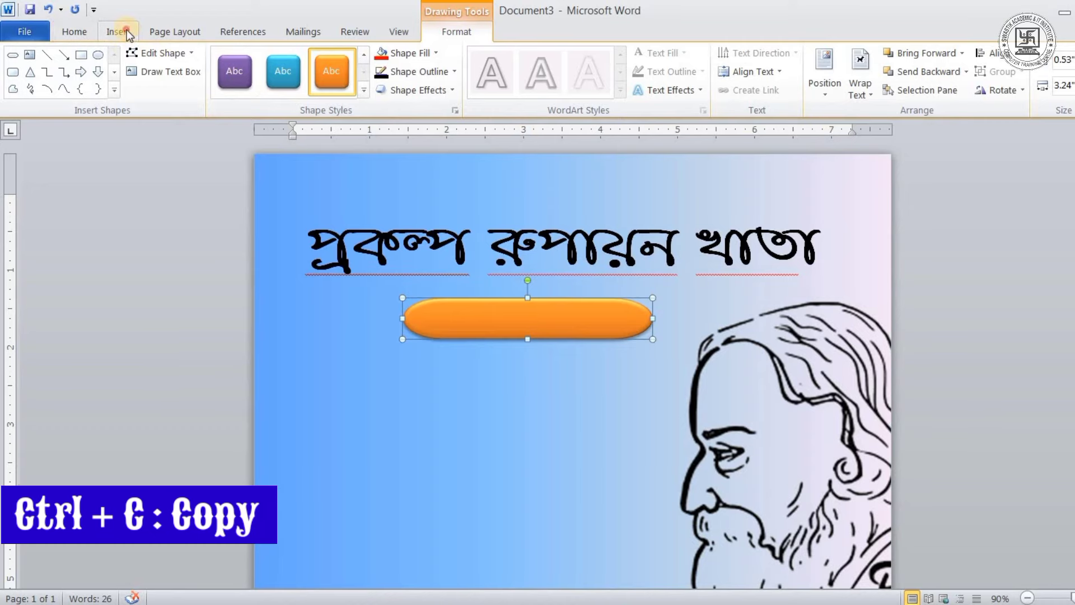
Step: Insert a WordArt holding the pasted founding-year line in LipiJuiExp at 22 pt
left_click(120, 33)
left_click(772, 73)
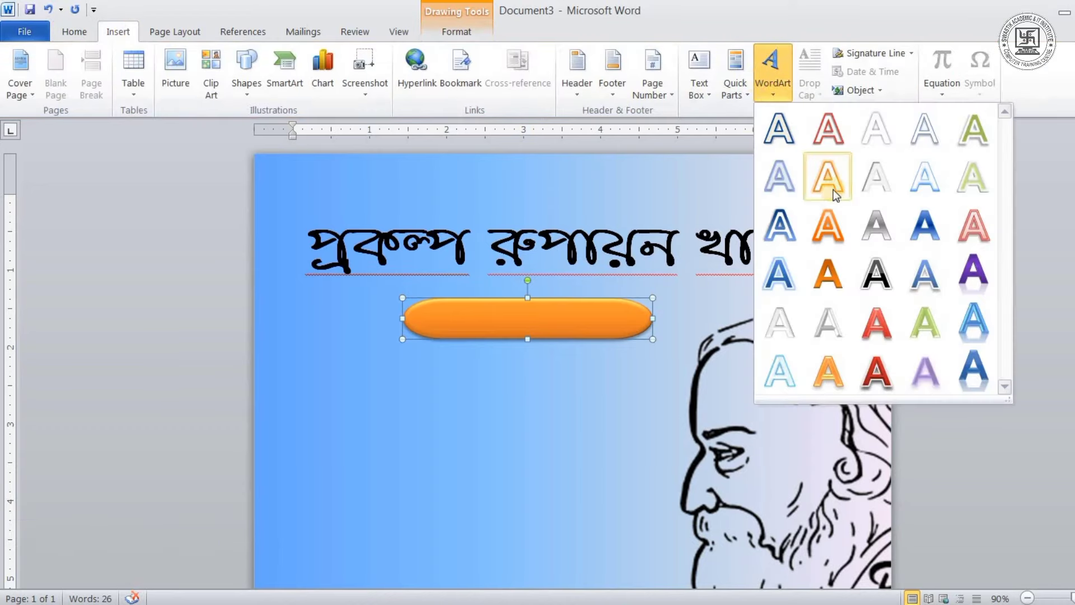
left_click(975, 272)
key("ctrl+v")
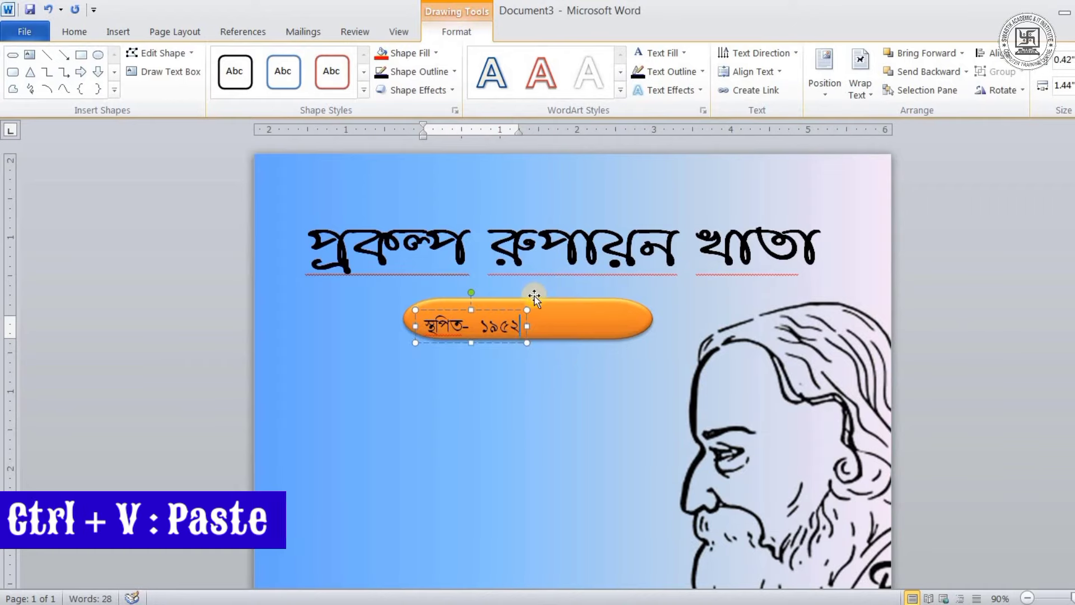
key("ctrl+a")
left_click(78, 34)
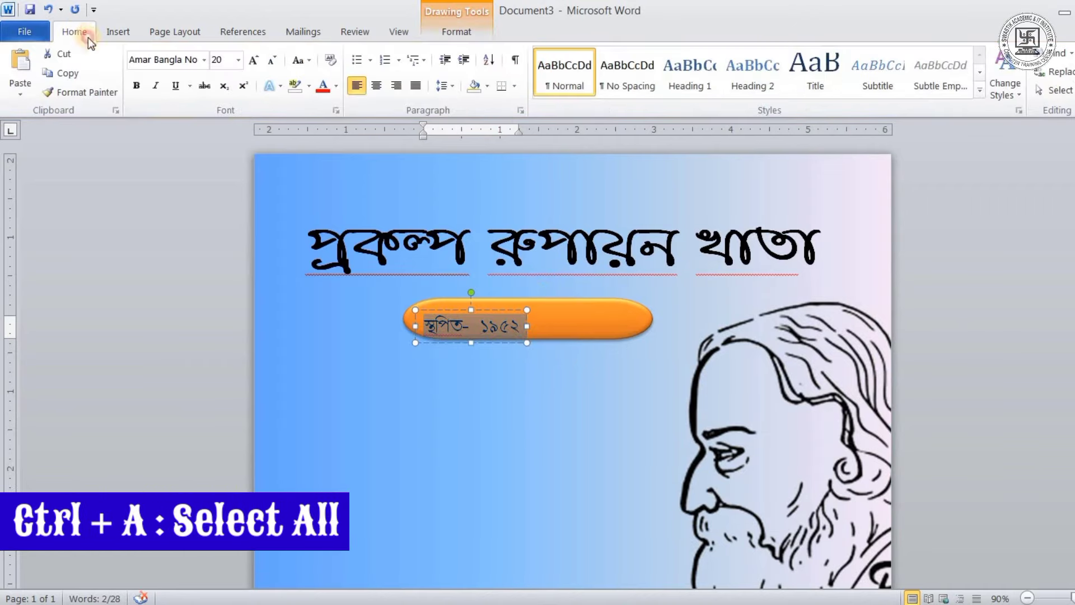
left_click(204, 60)
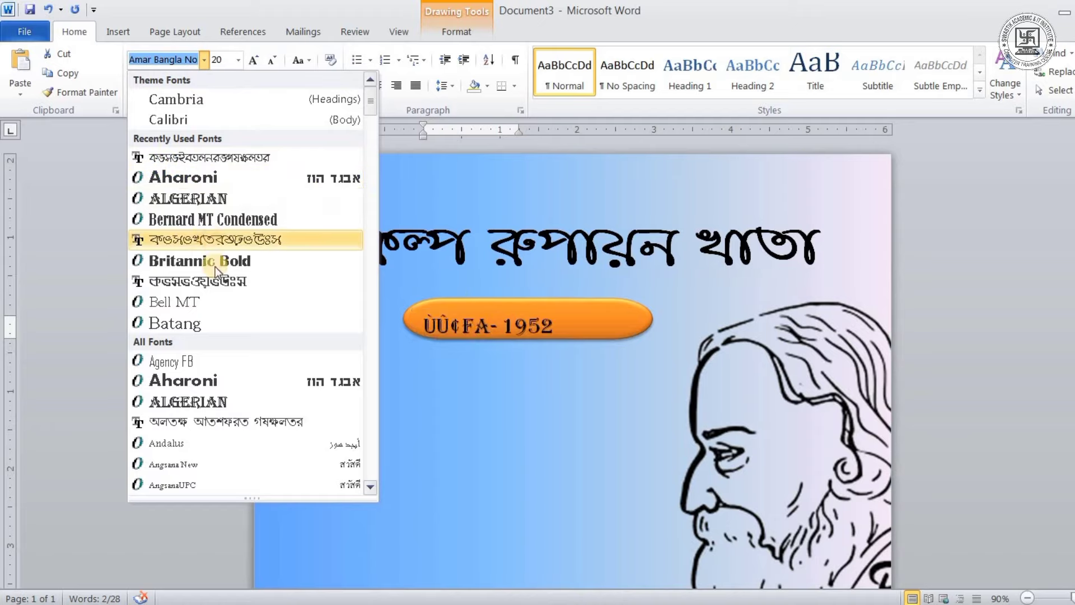
left_click(206, 285)
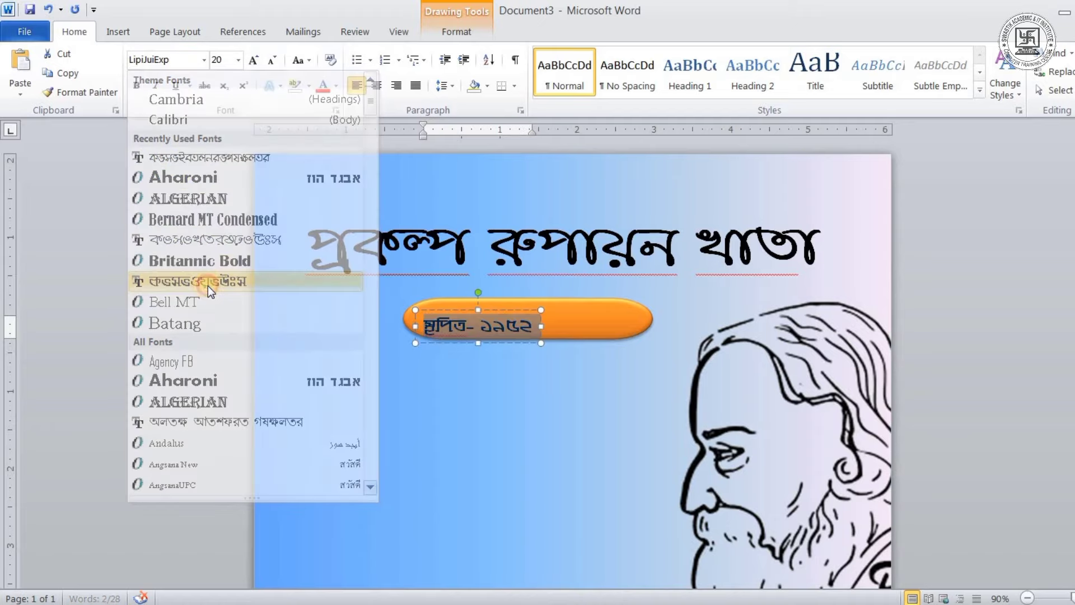
left_click(406, 246)
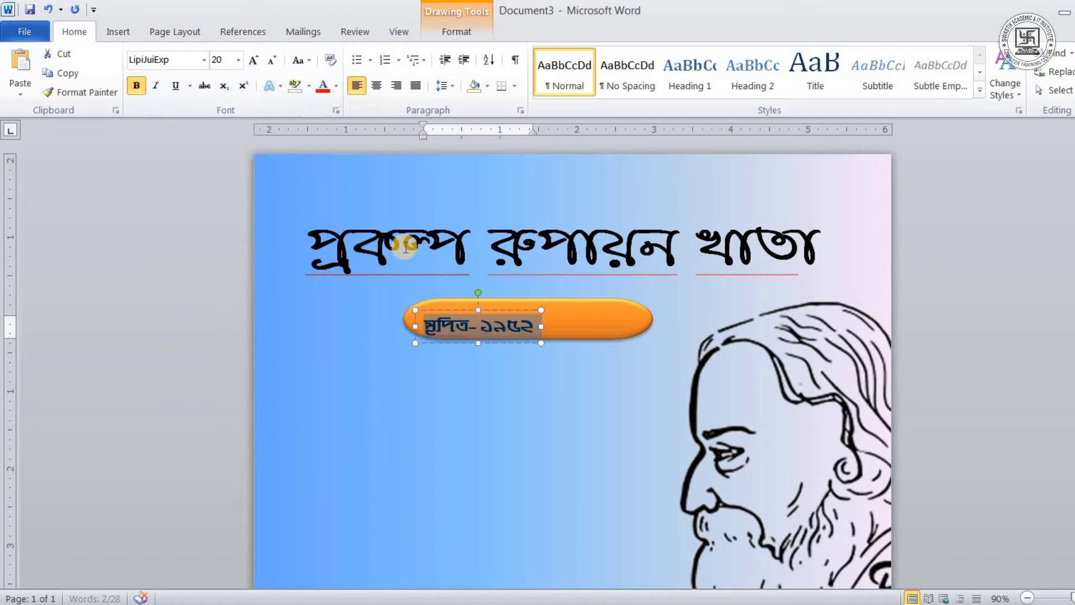
key("ctrl+shift+period")
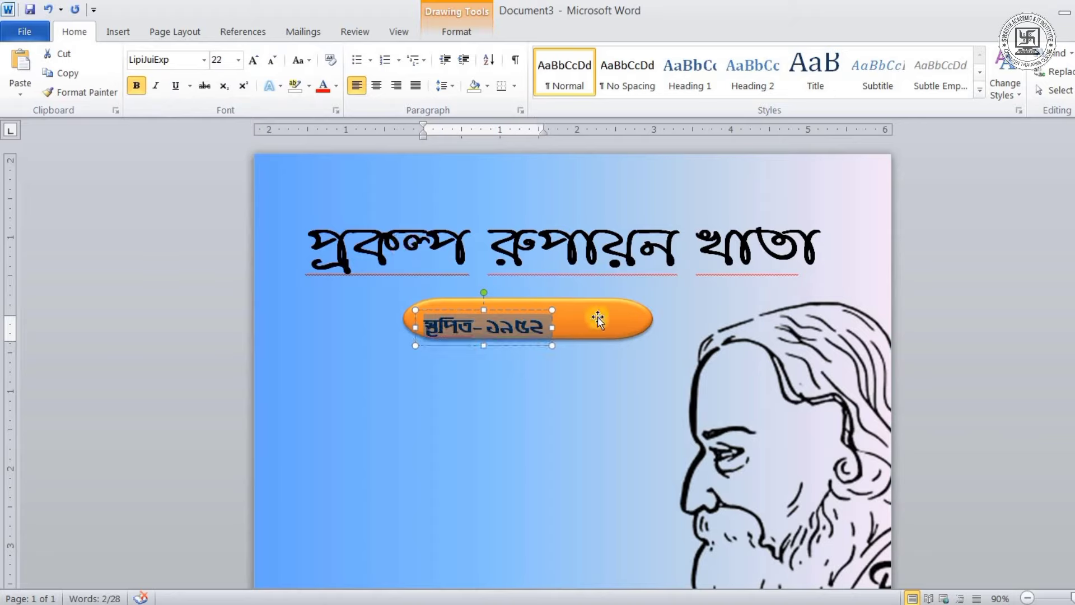
Step: Centre the year text on the orange badge, then narrow the badge and shift it right
left_click_drag(515, 314, 563, 307)
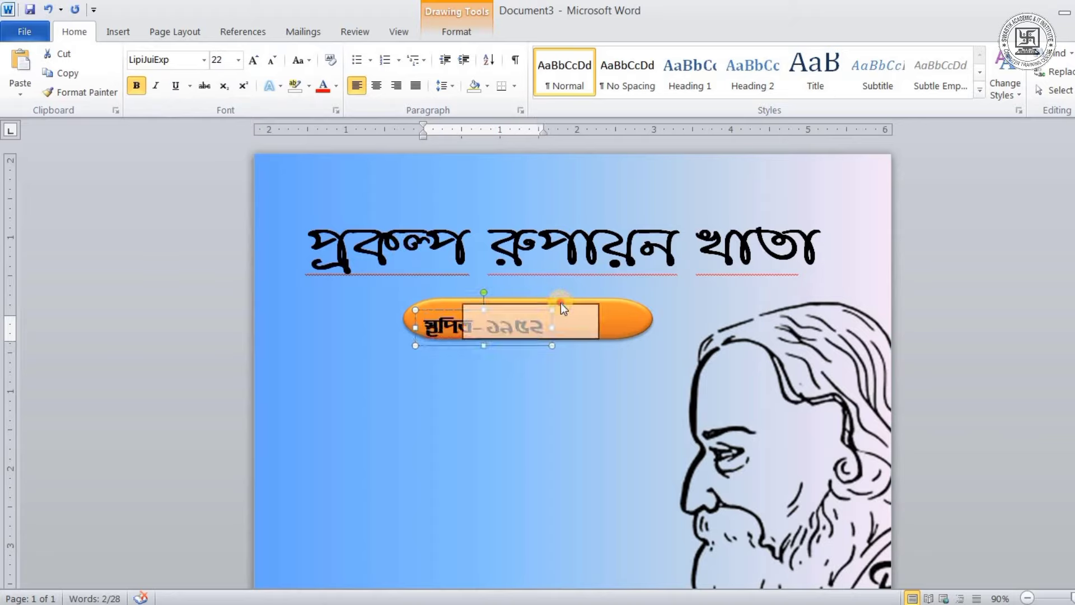
left_click(637, 319)
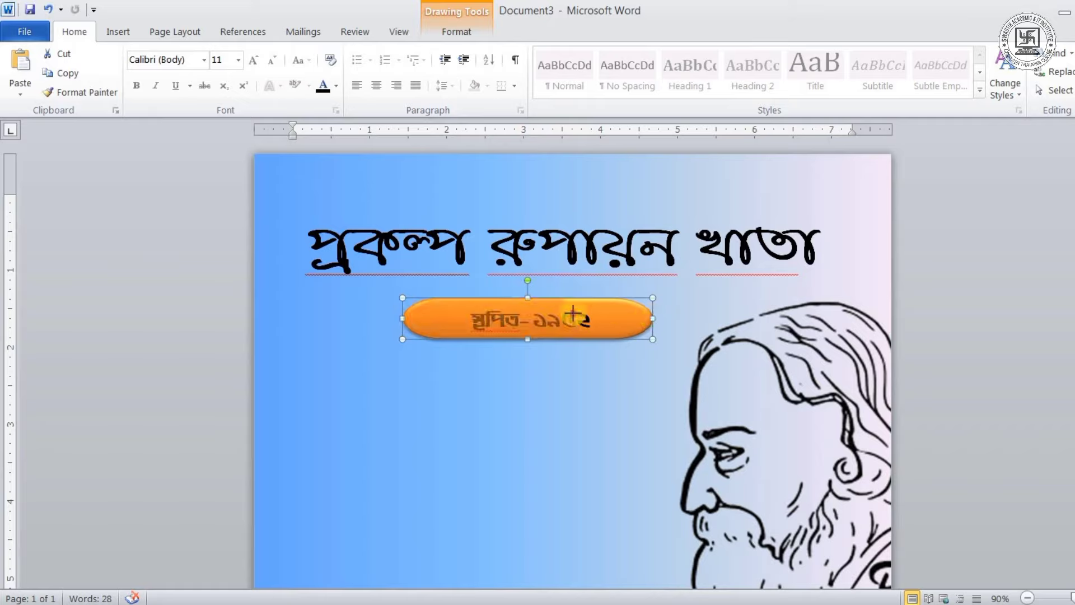
left_click_drag(653, 317, 571, 318)
left_click_drag(486, 318, 509, 320)
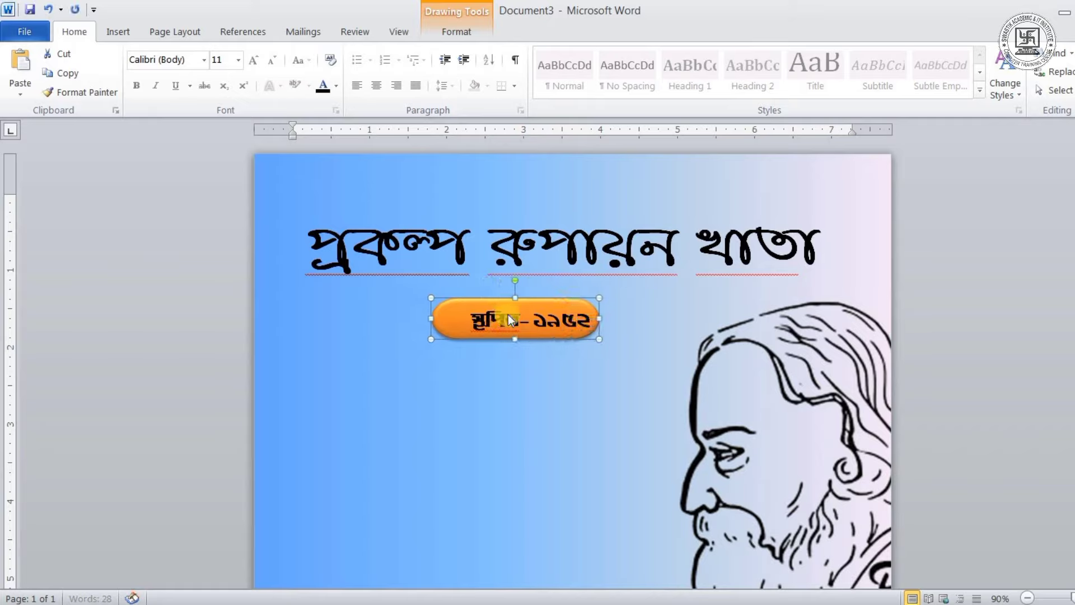
left_click_drag(508, 320, 527, 319)
scroll(631, 305, "down", 7)
Step: Review the whole cover page, then open the Print preview with Ctrl+P
scroll(624, 308, "down", 1)
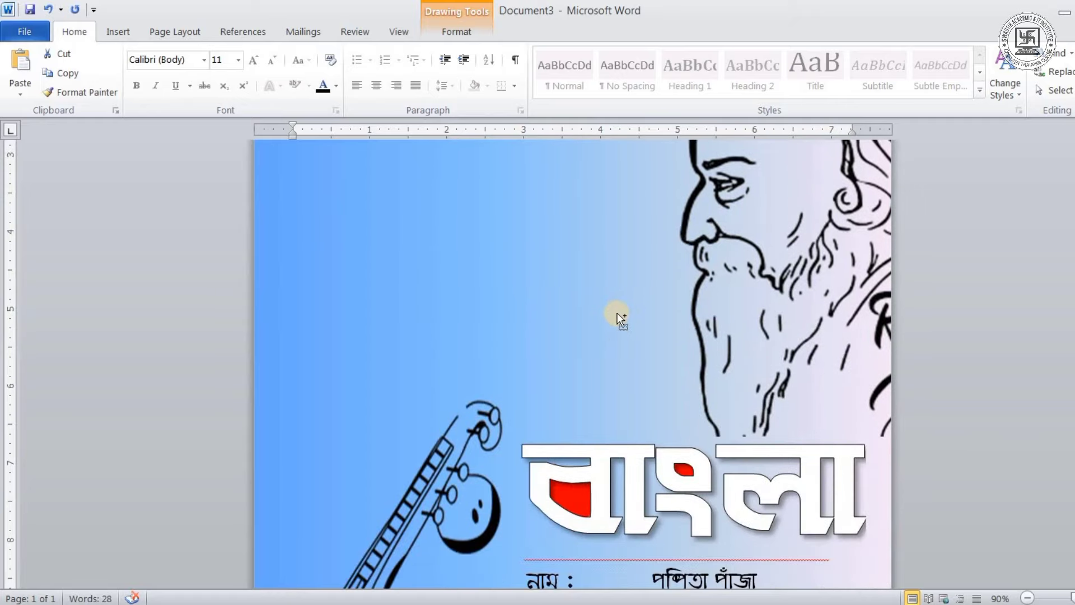
scroll(617, 312, "down", 4, "ctrl")
scroll(524, 353, "down", 1, "ctrl")
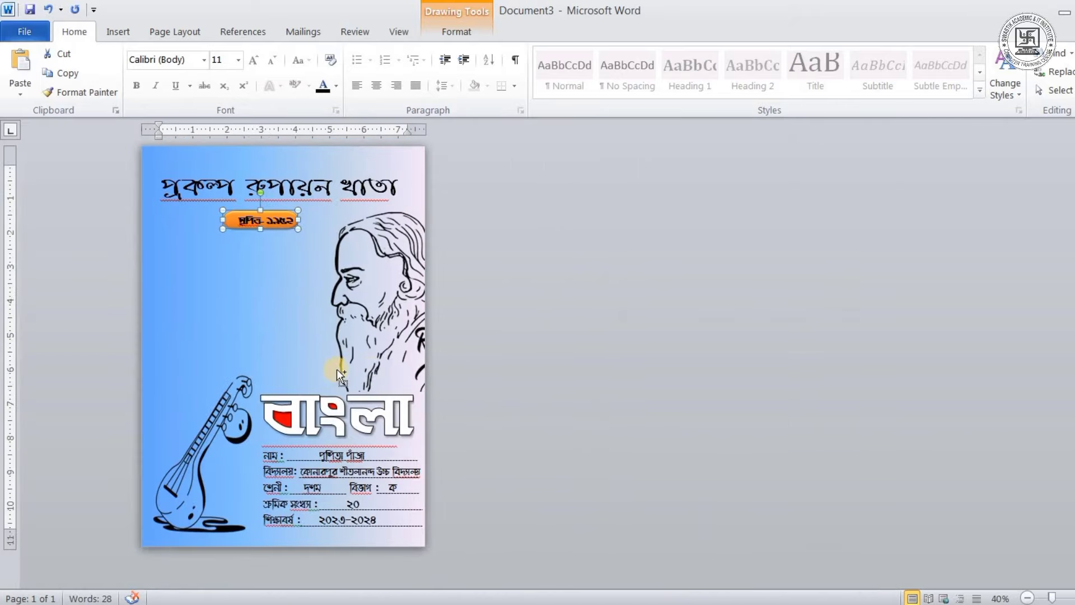
left_click(260, 284)
scroll(263, 281, "up", 1, "ctrl")
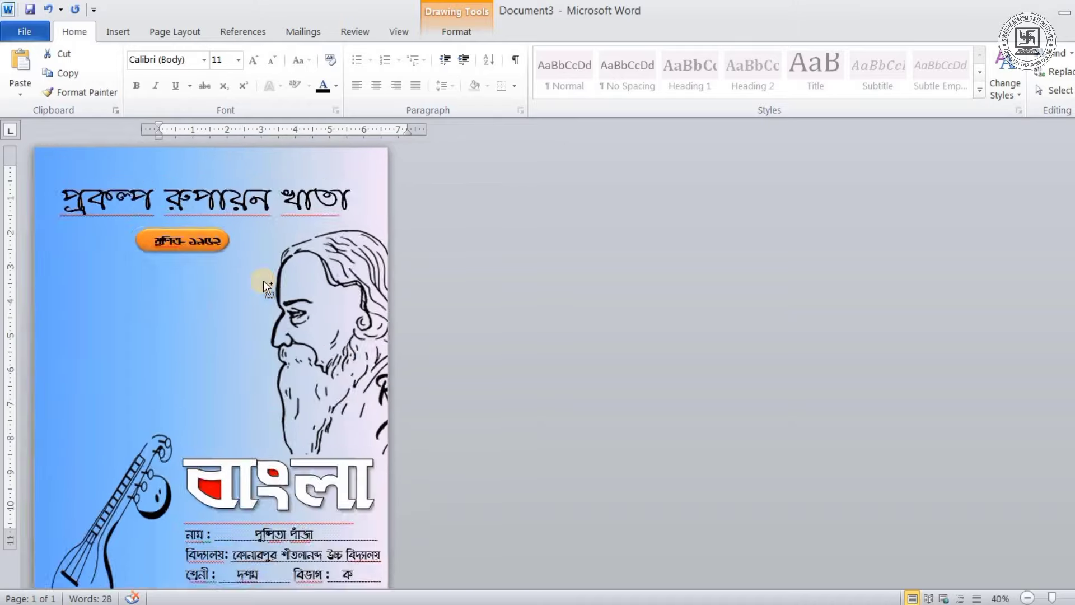
scroll(319, 294, "up", 2, "ctrl")
scroll(462, 302, "up", 1, "ctrl")
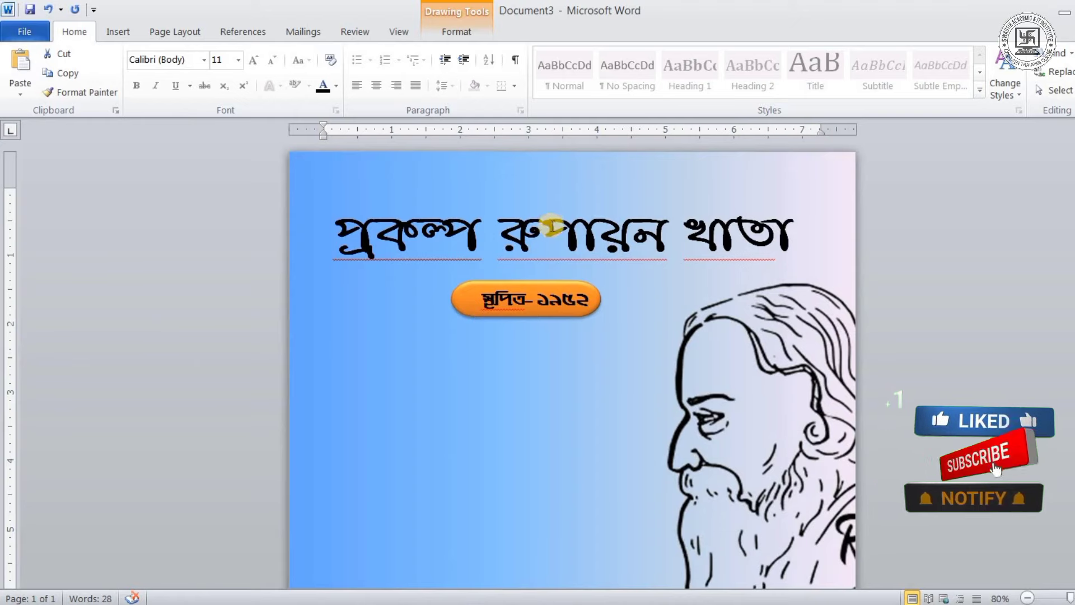
left_click(552, 215)
left_click(562, 199)
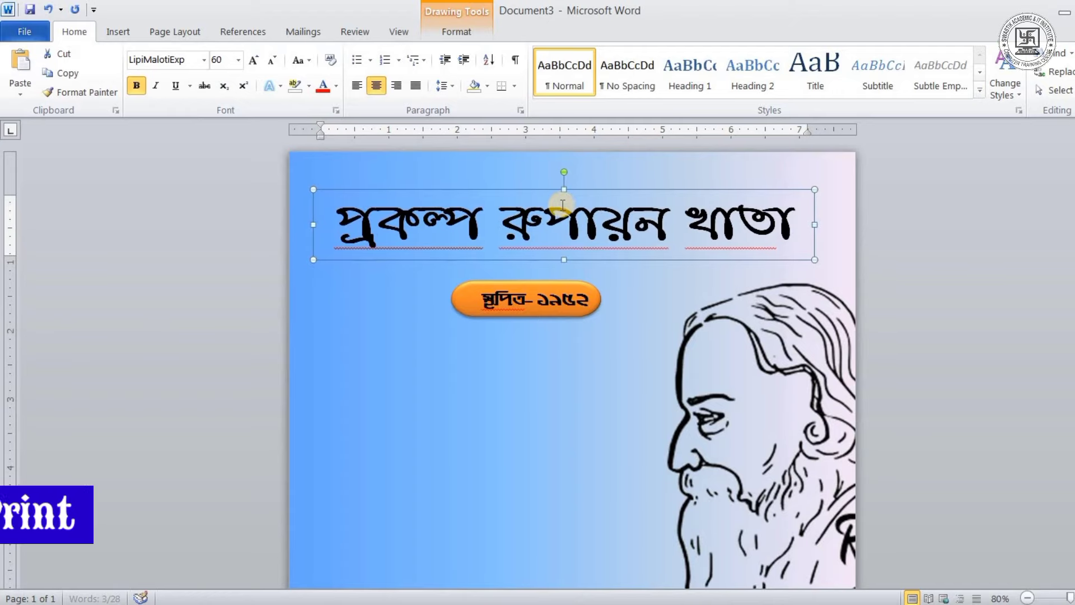
key("ctrl+p")
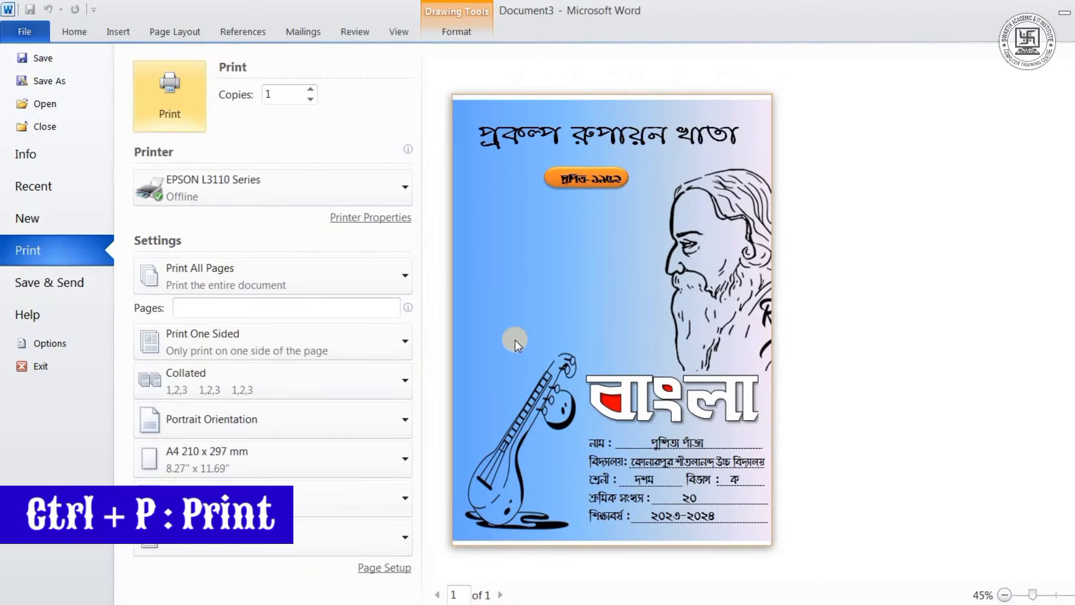